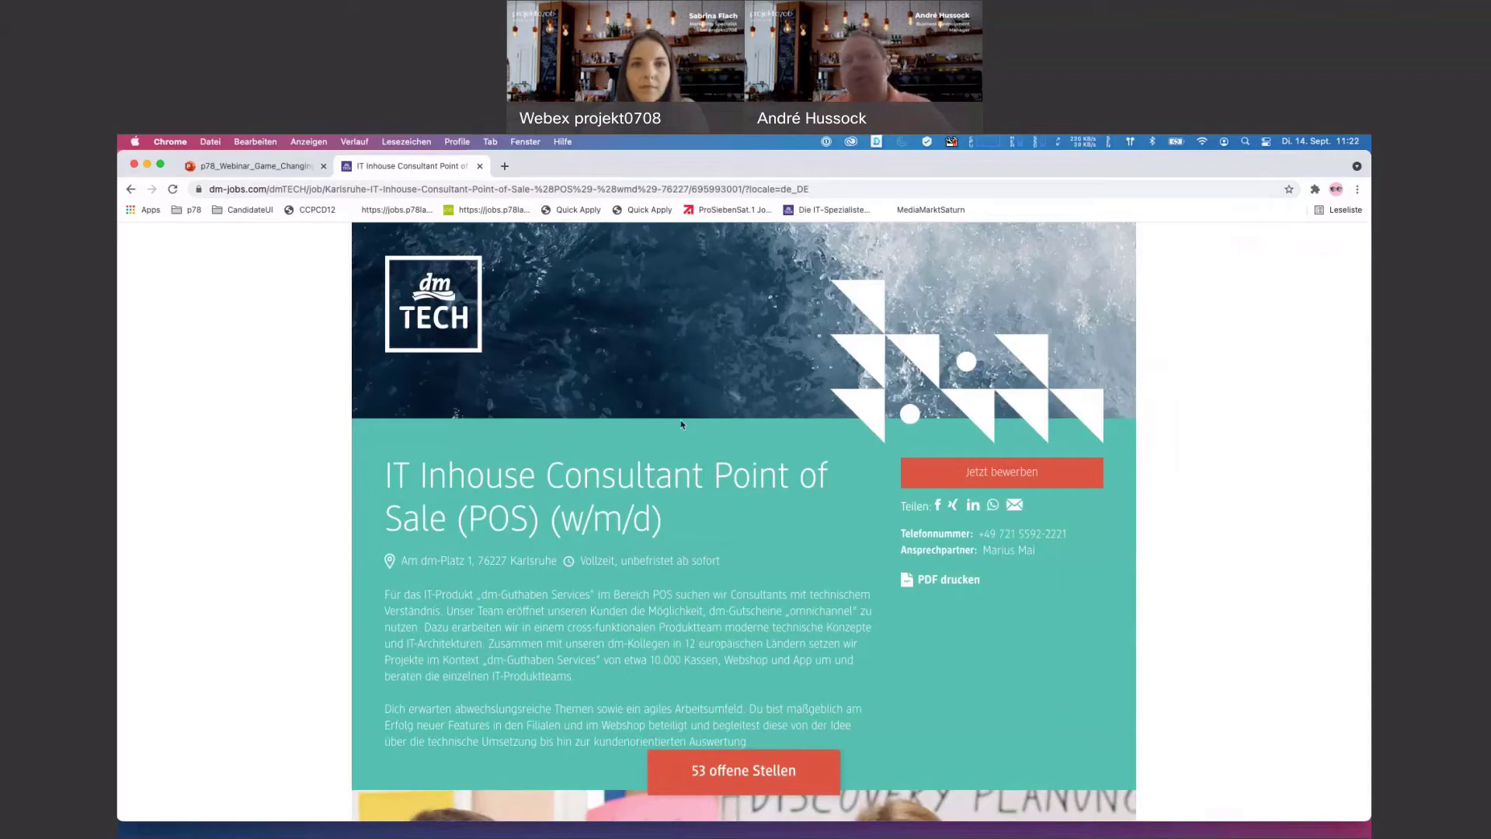
- Read through the IT Inhouse Consultant POS ad, then show and close the 'Jetzt bewerben' application options
scroll(771, 467, "down", 3)
scroll(771, 466, "down", 14)
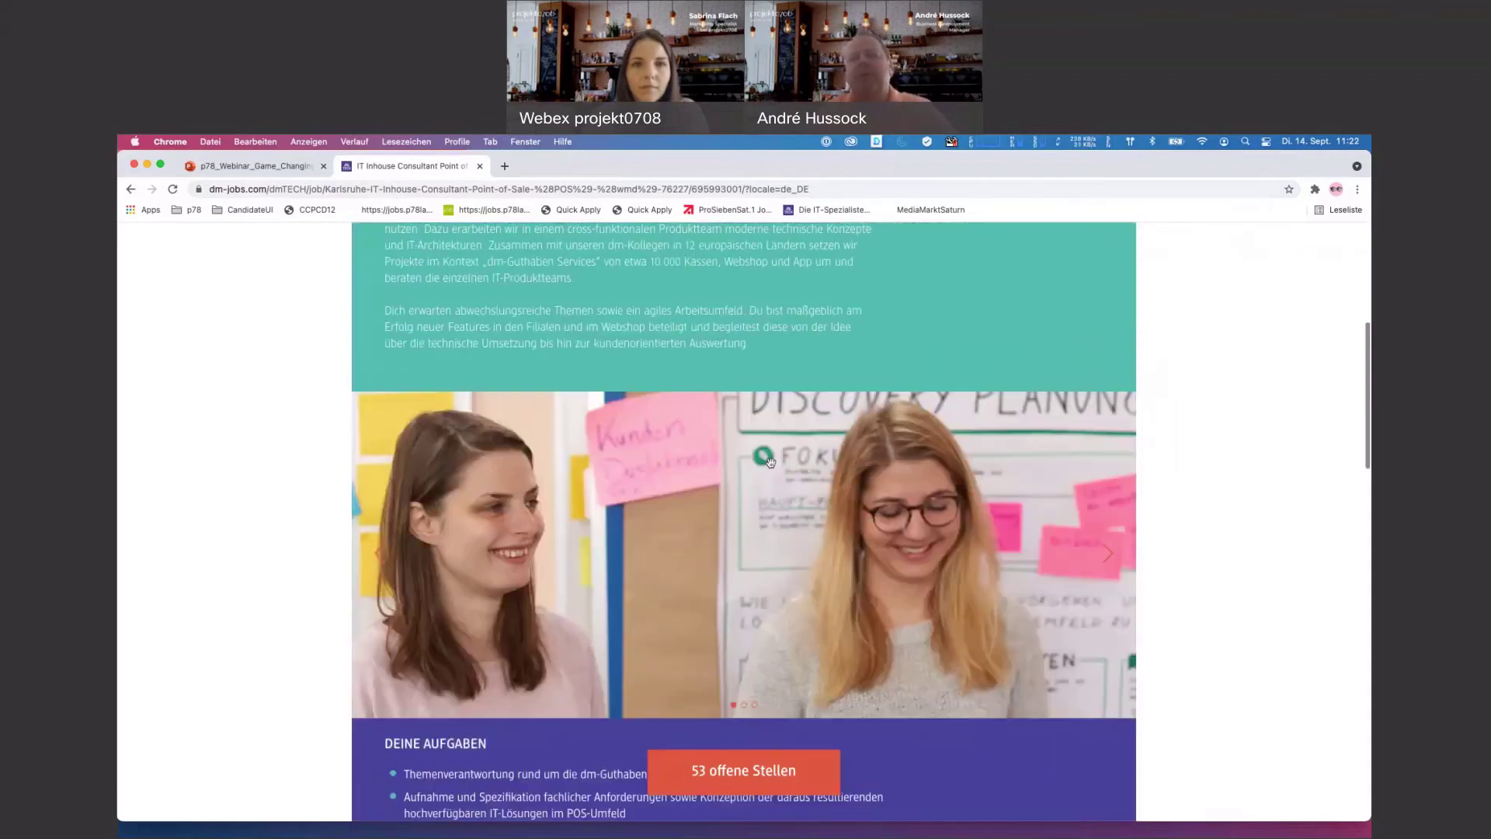
scroll(771, 463, "down", 11)
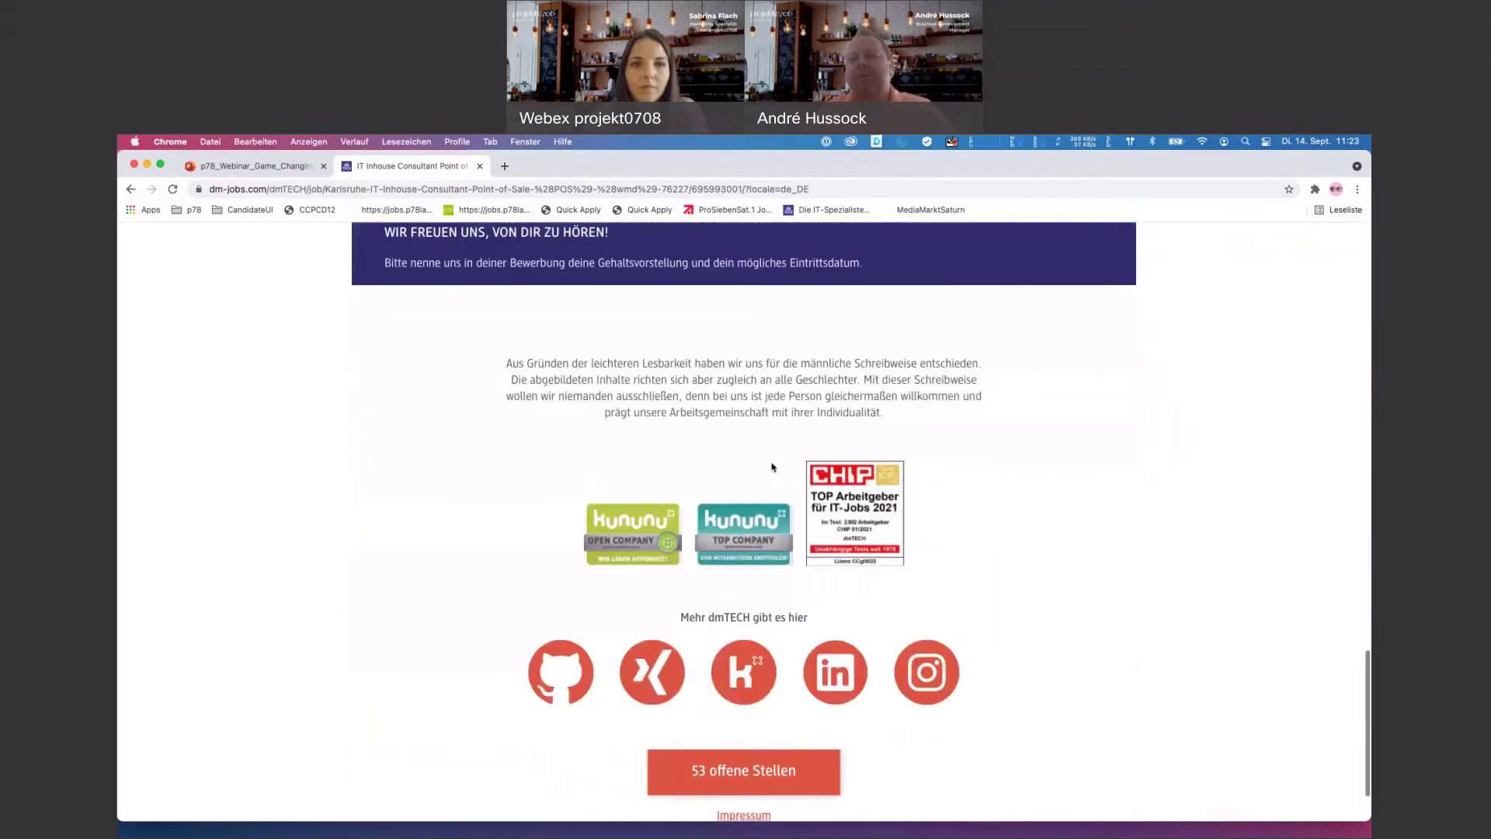
scroll(771, 464, "up", 20)
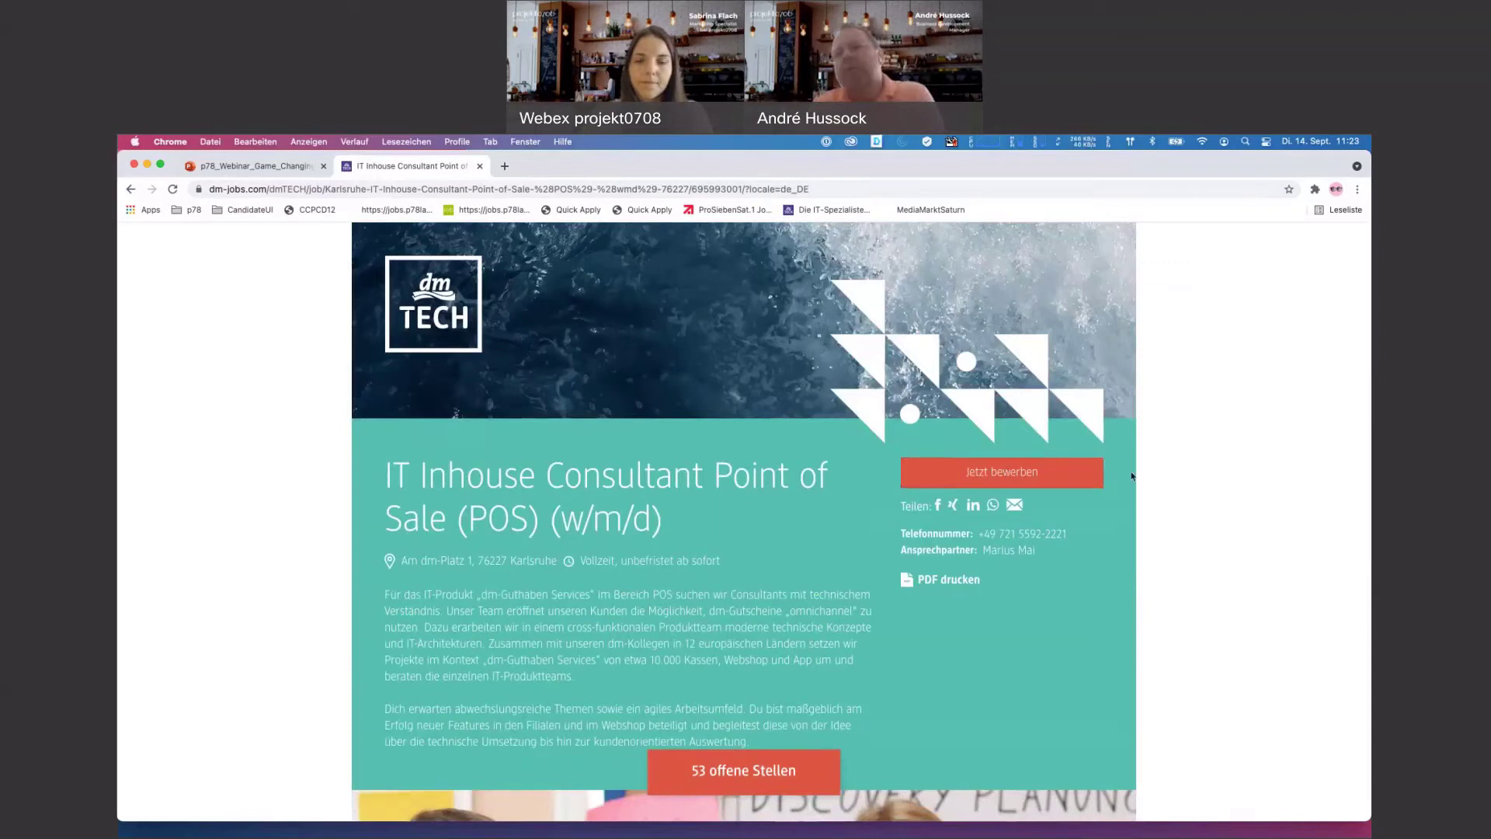
left_click(1007, 472)
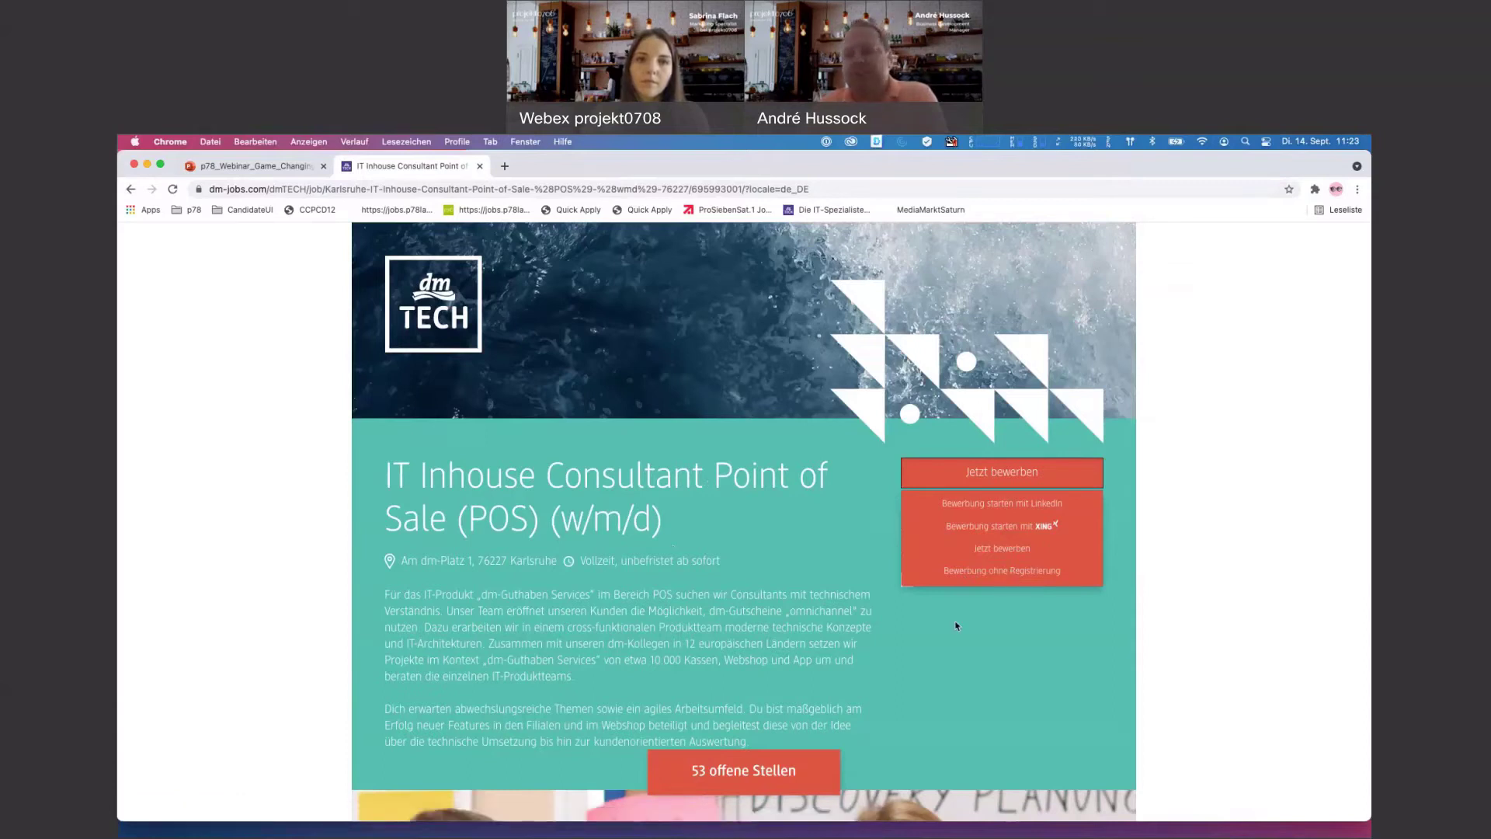
left_click(1030, 624)
- Reopen 'Jetzt bewerben', choose 'Bewerbung ohne Registrierung', and bring up the CV file chooser
left_click(1009, 472)
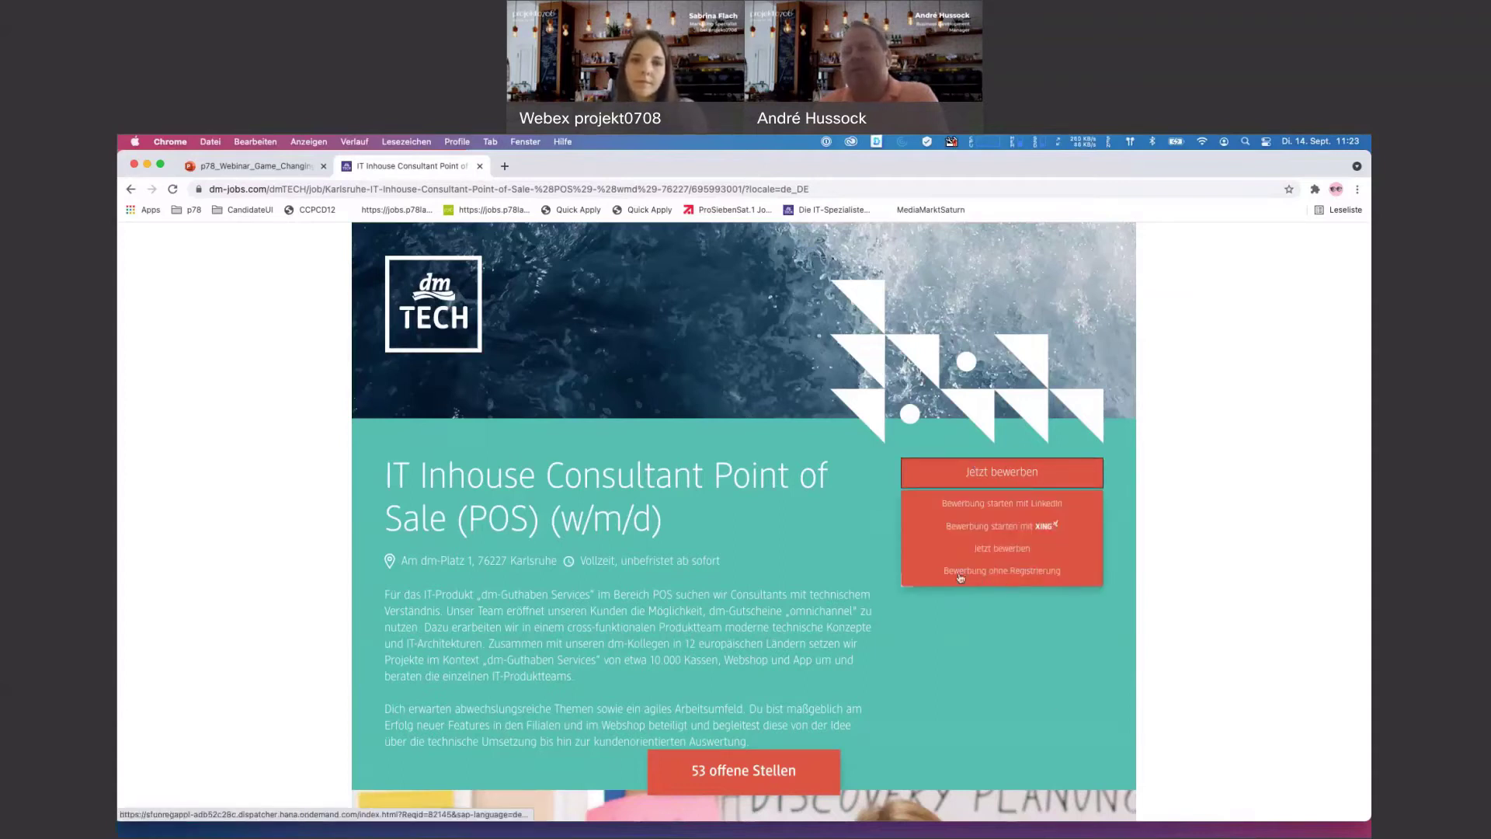
left_click(975, 574)
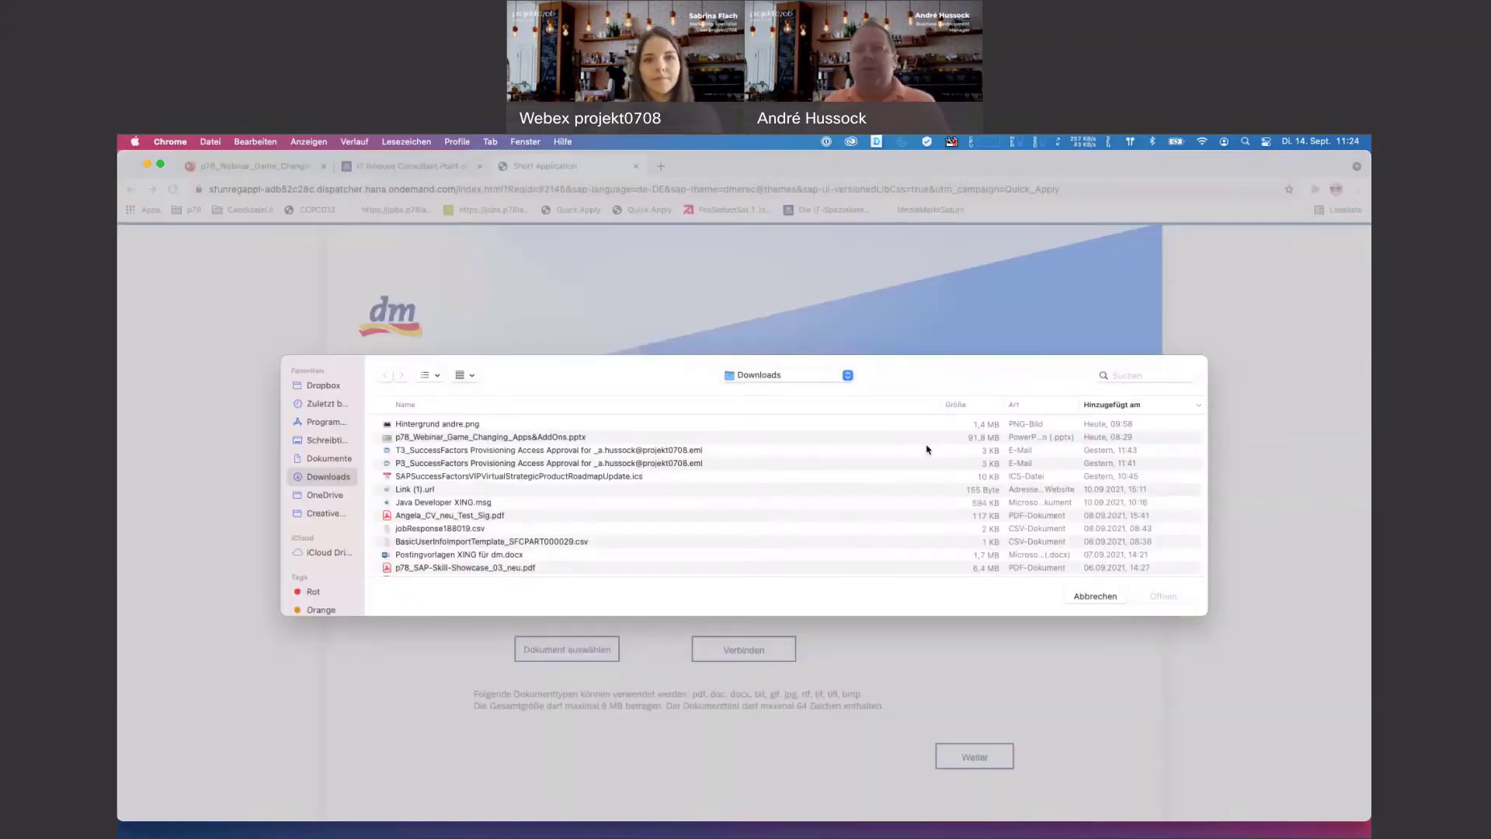
left_click(1128, 377)
- Search the computer for the CV PDF, upload it, and continue to the extracted personal data
type("angela")
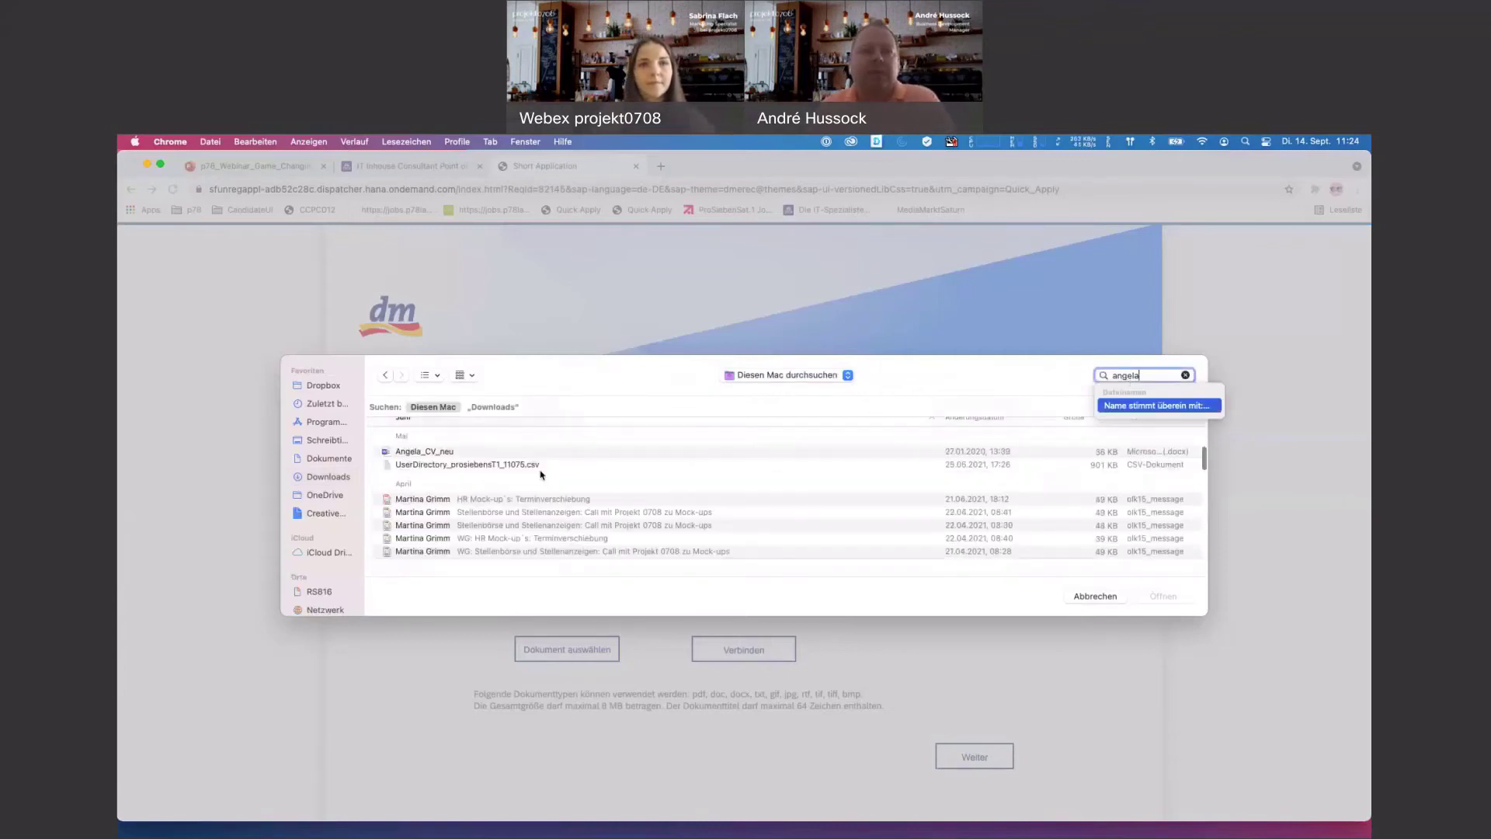
left_click(453, 452)
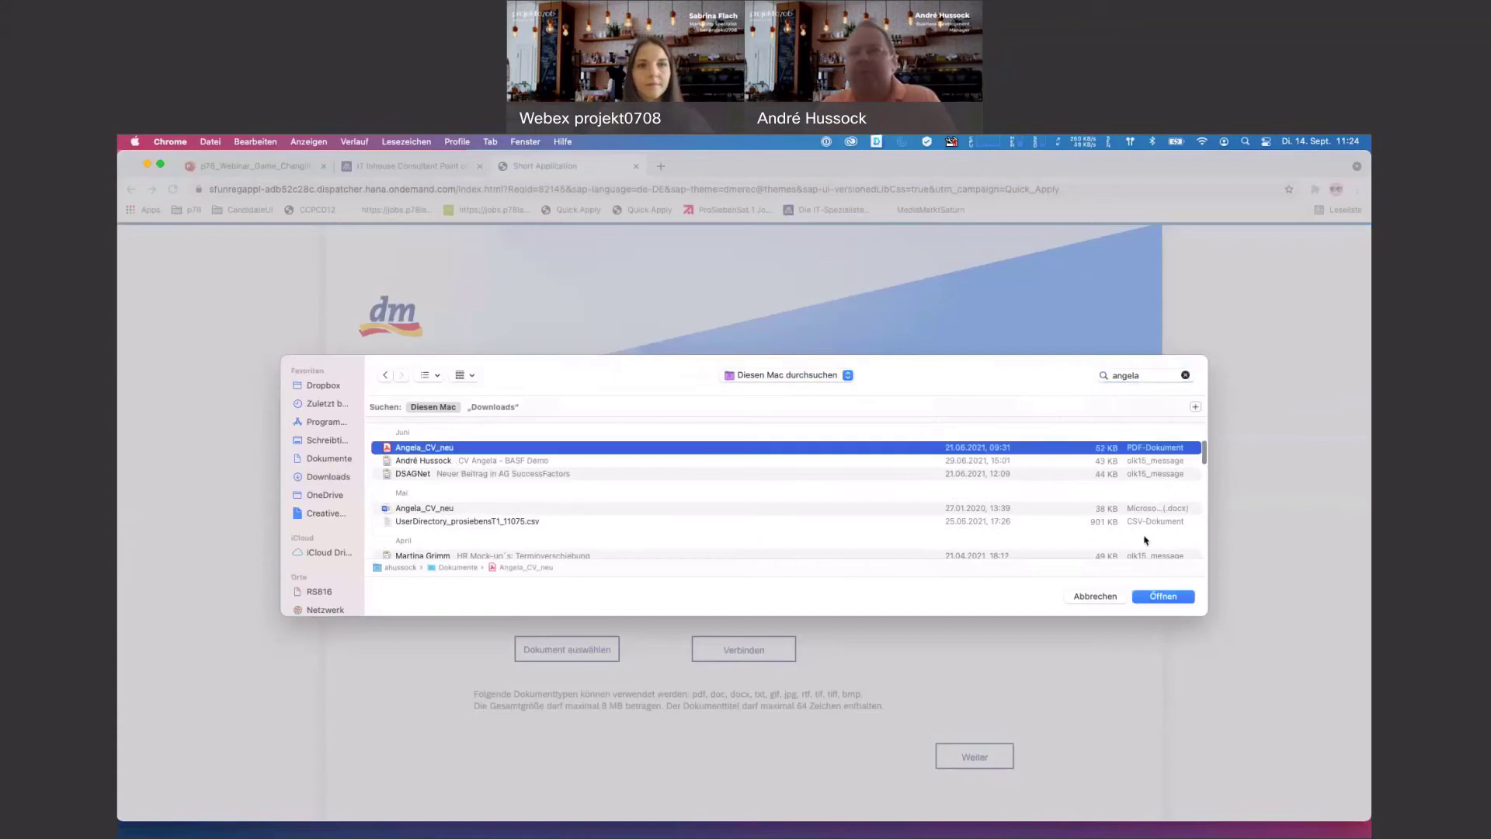
left_click(1163, 595)
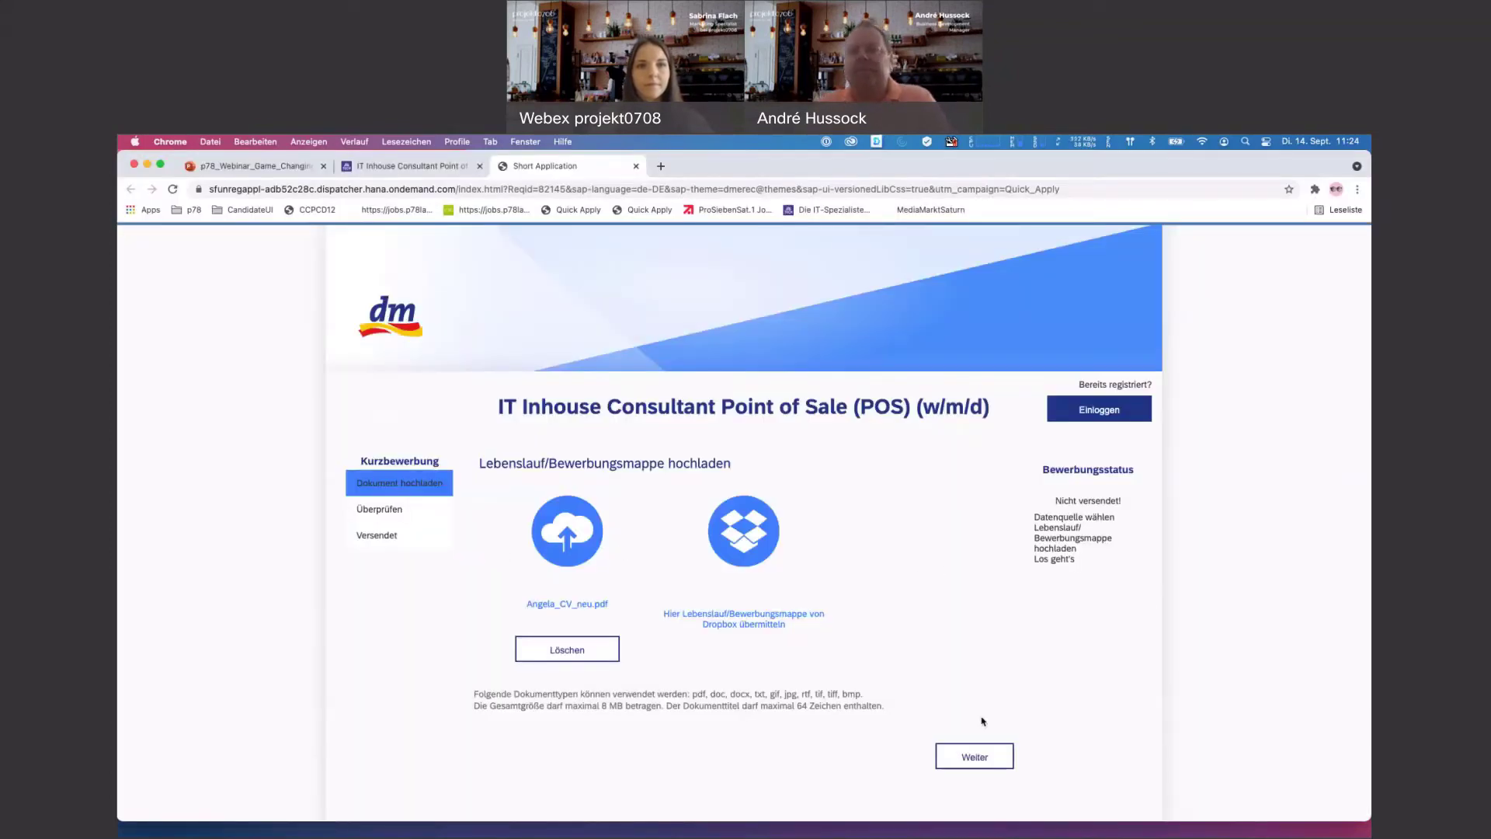
left_click(973, 757)
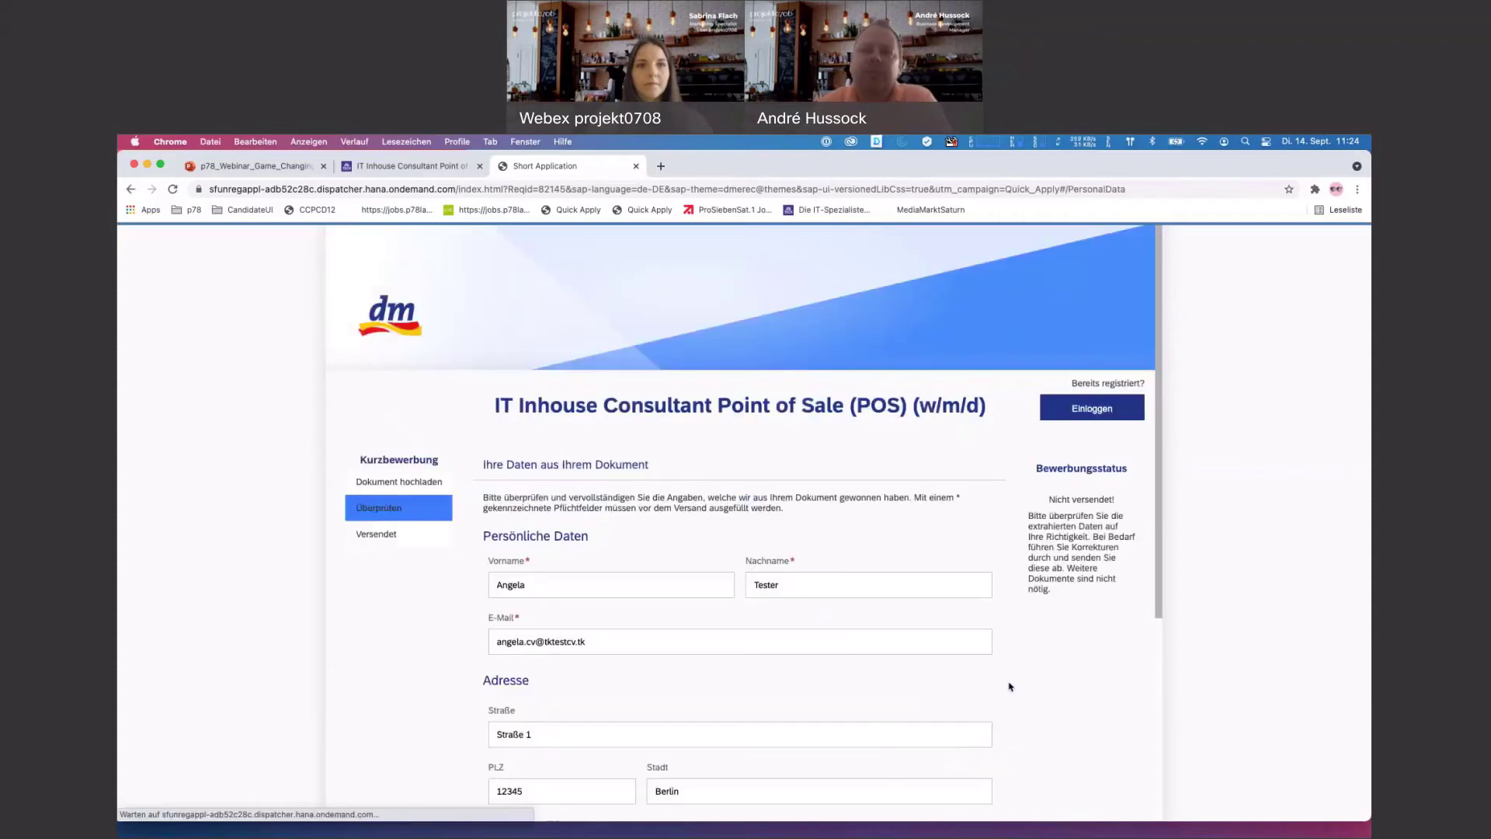
- Make the extracted e-mail address unique, allow data use for all dm group positions, and accept the privacy policy
scroll(1009, 686, "down", 5)
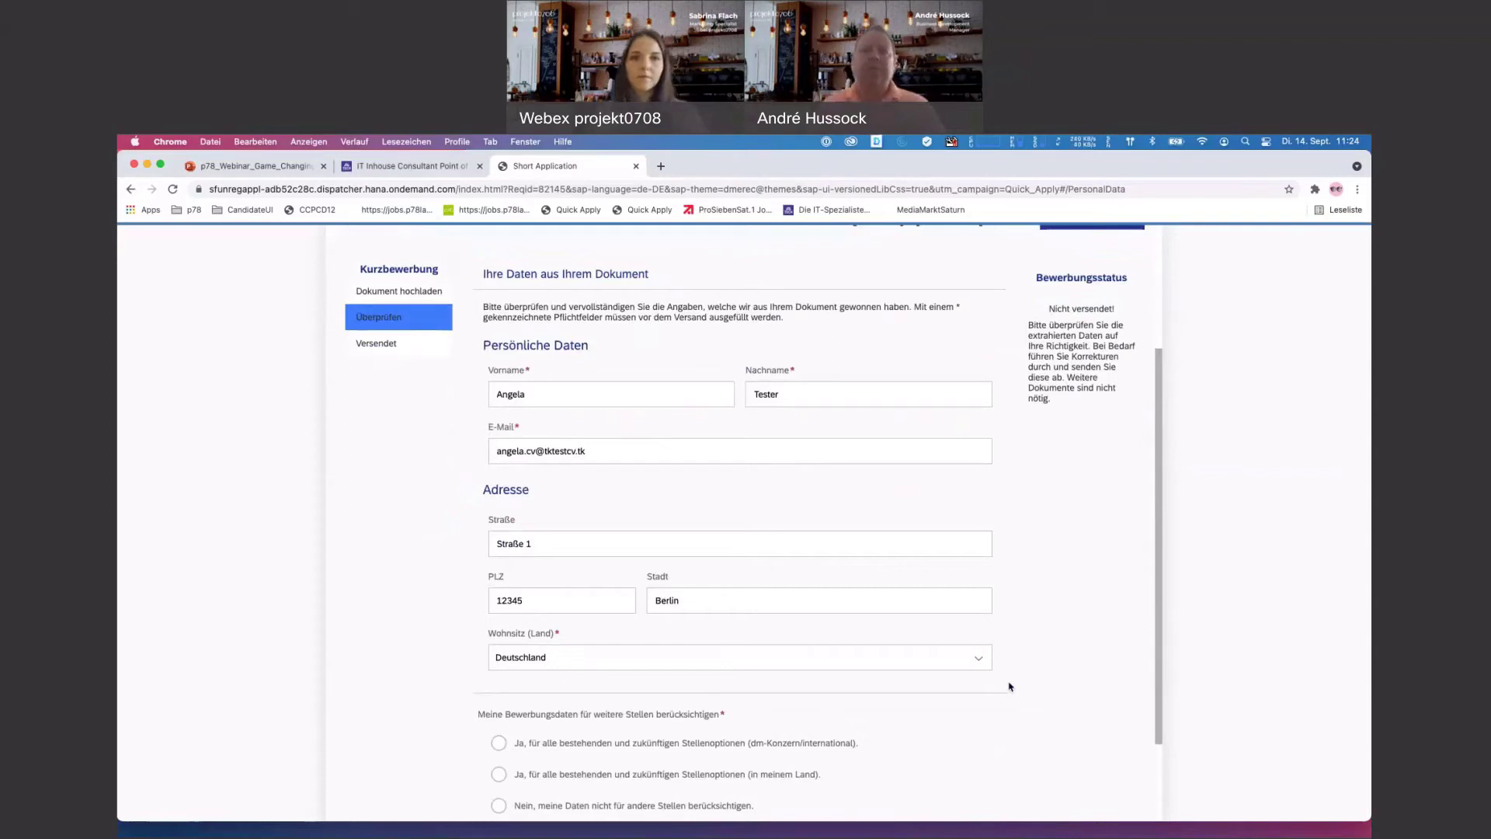
left_click(535, 450)
type("121287")
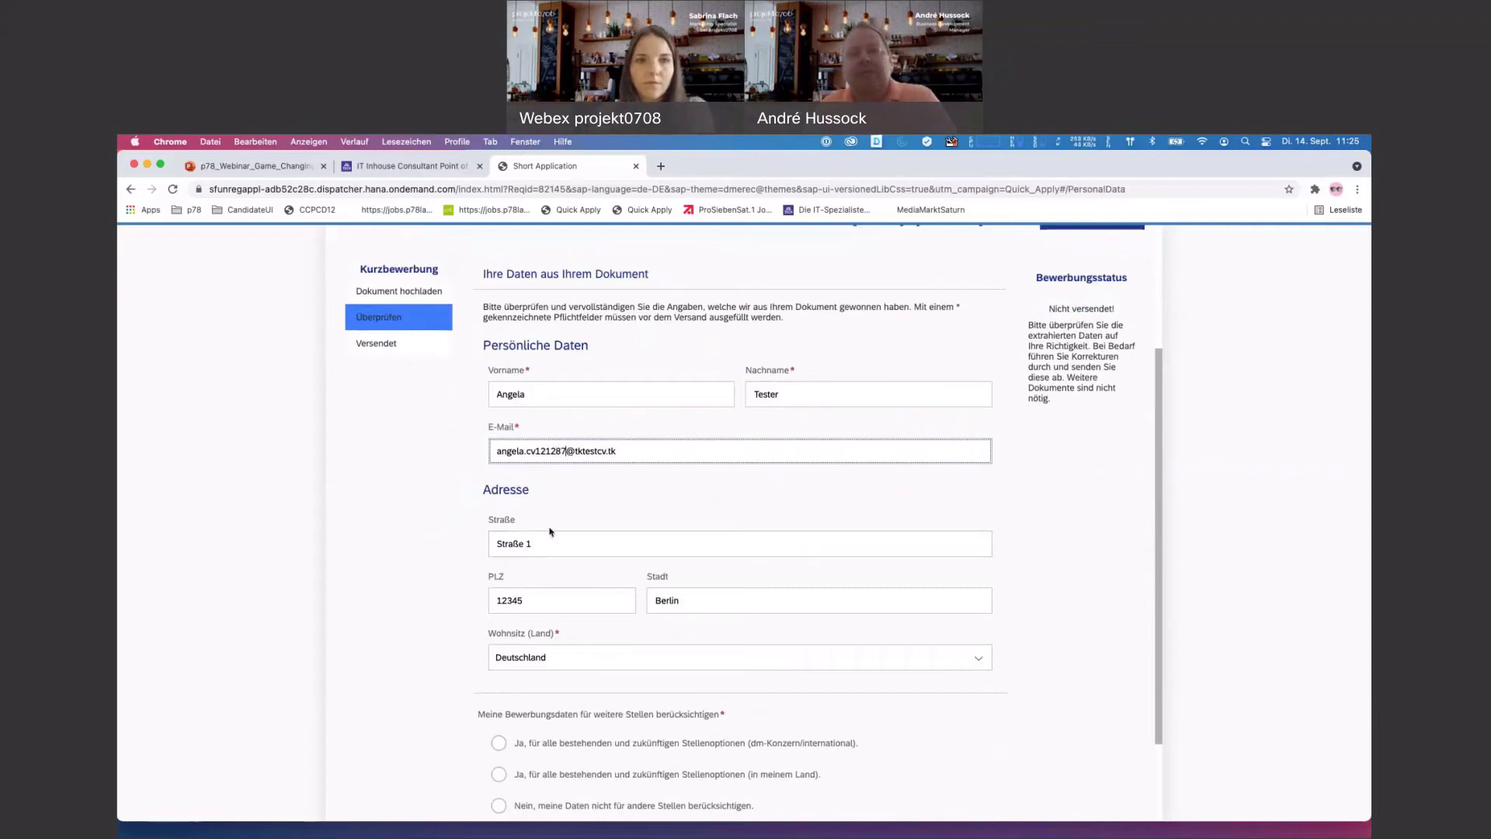
scroll(791, 595, "down", 3)
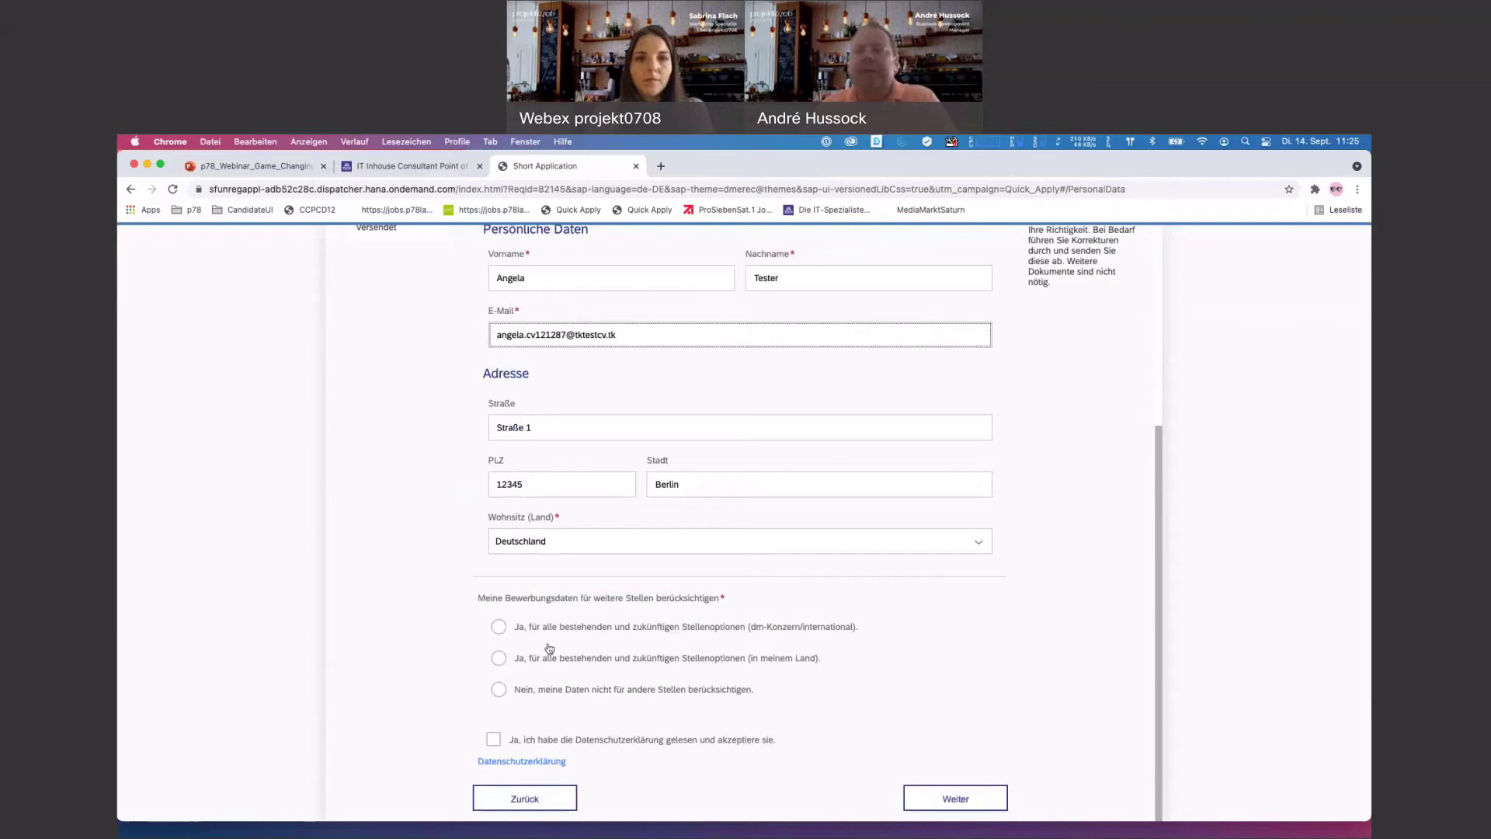
left_click(498, 627)
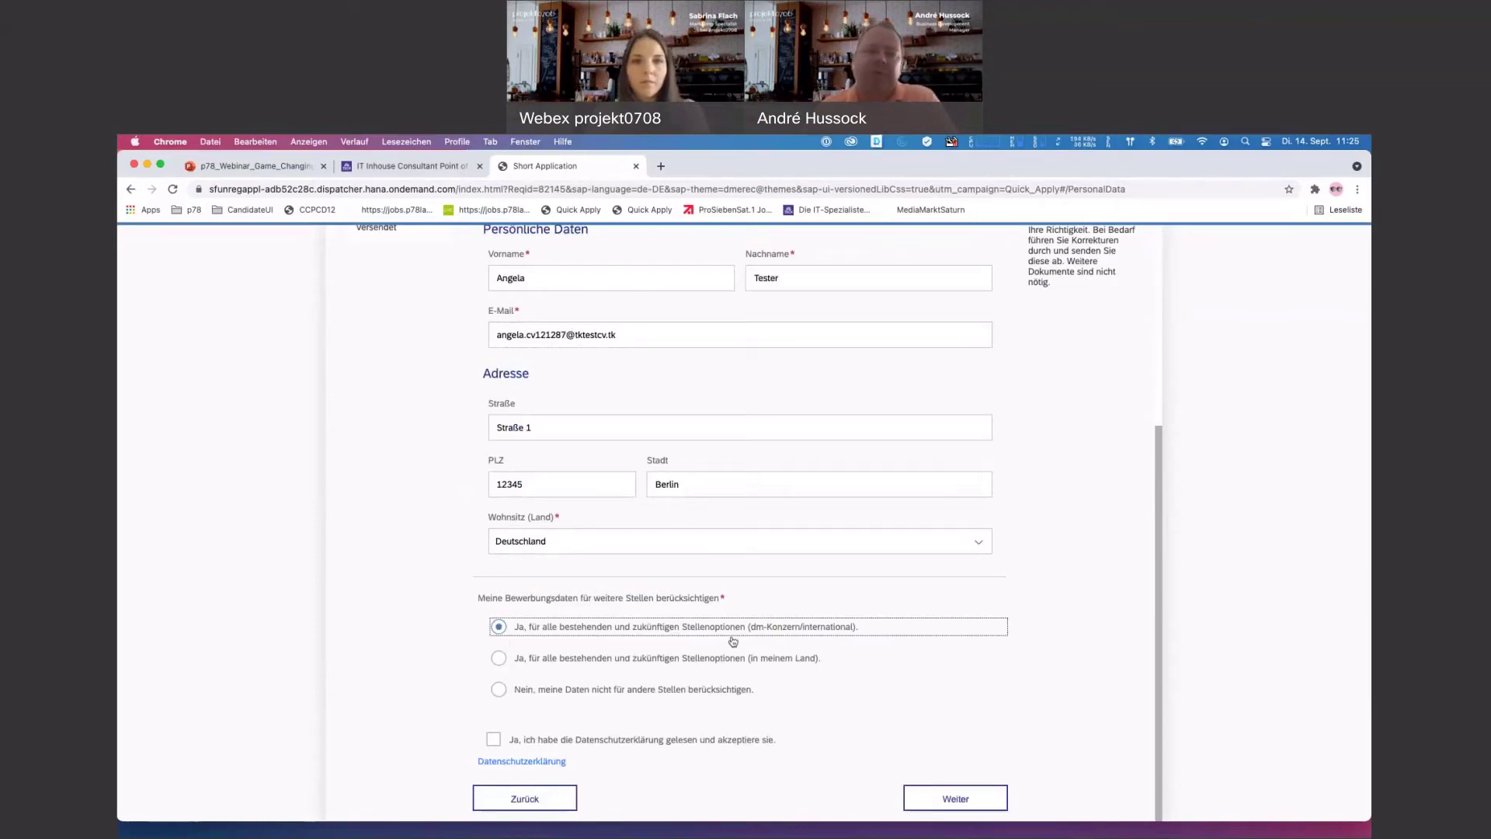
left_click(493, 739)
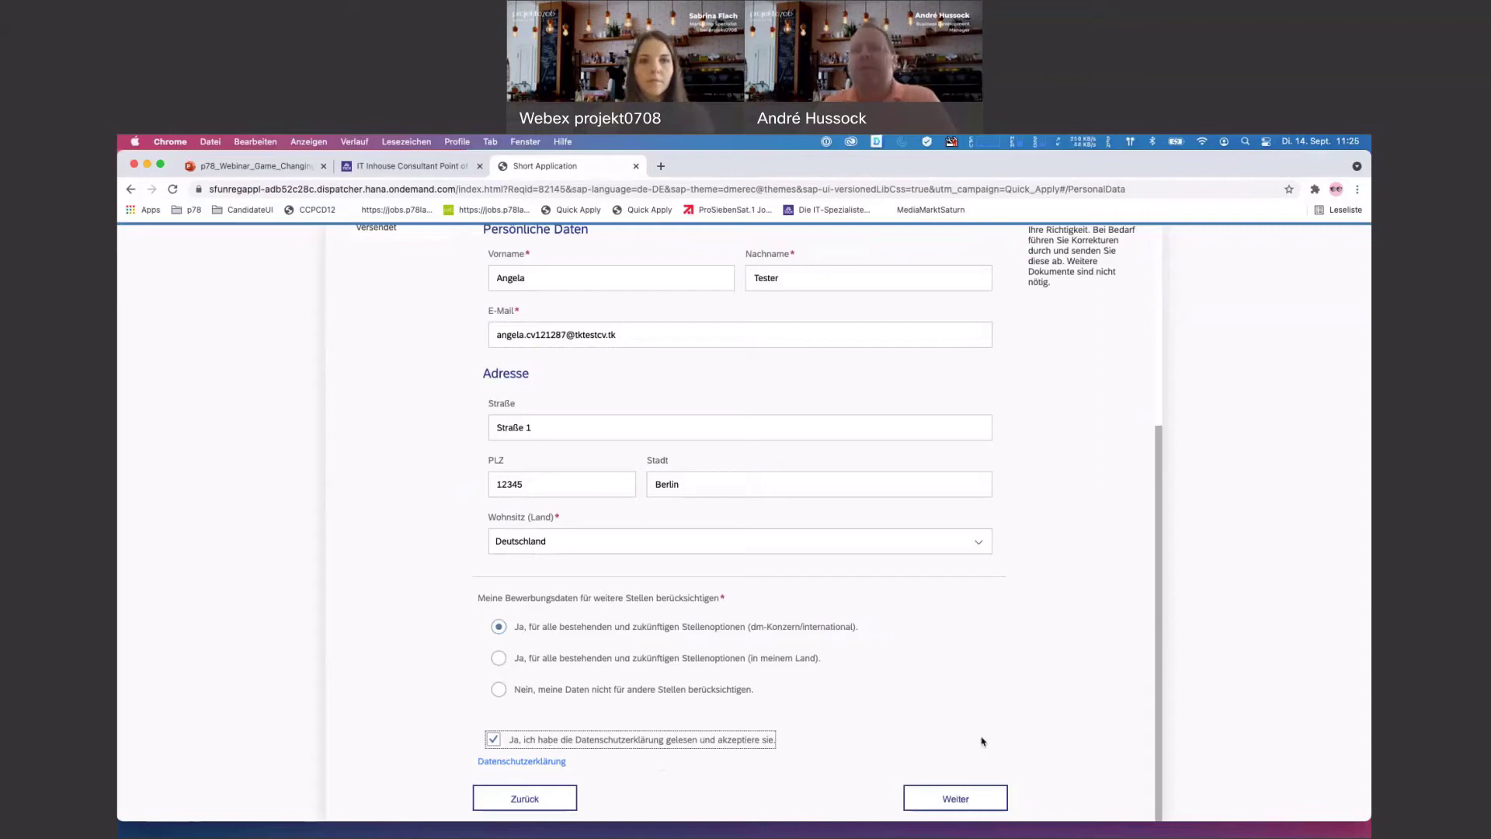
scroll(983, 741, "up", 5)
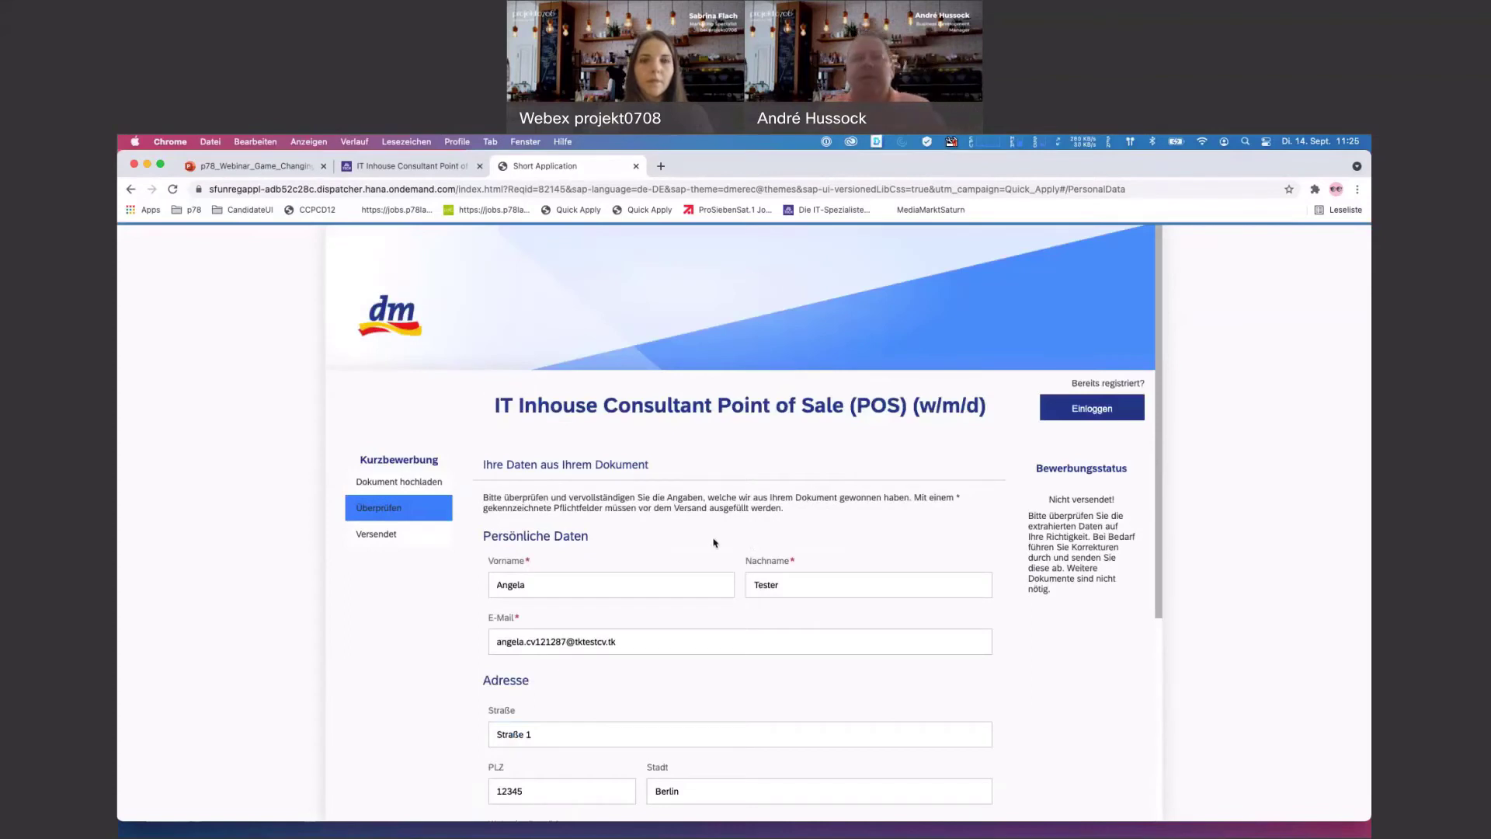
scroll(785, 537, "down", 5)
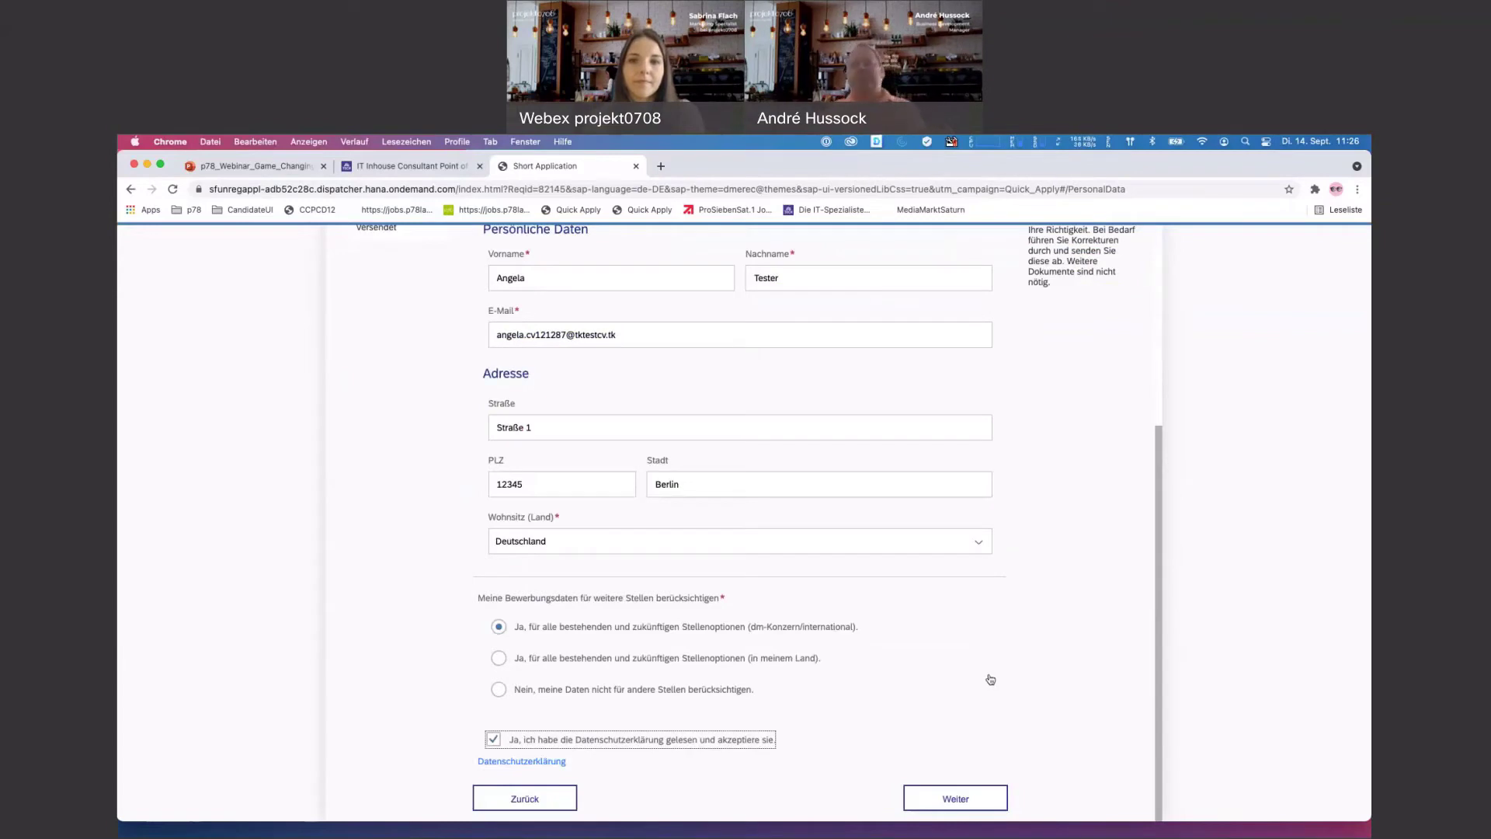
scroll(990, 679, "up", 5)
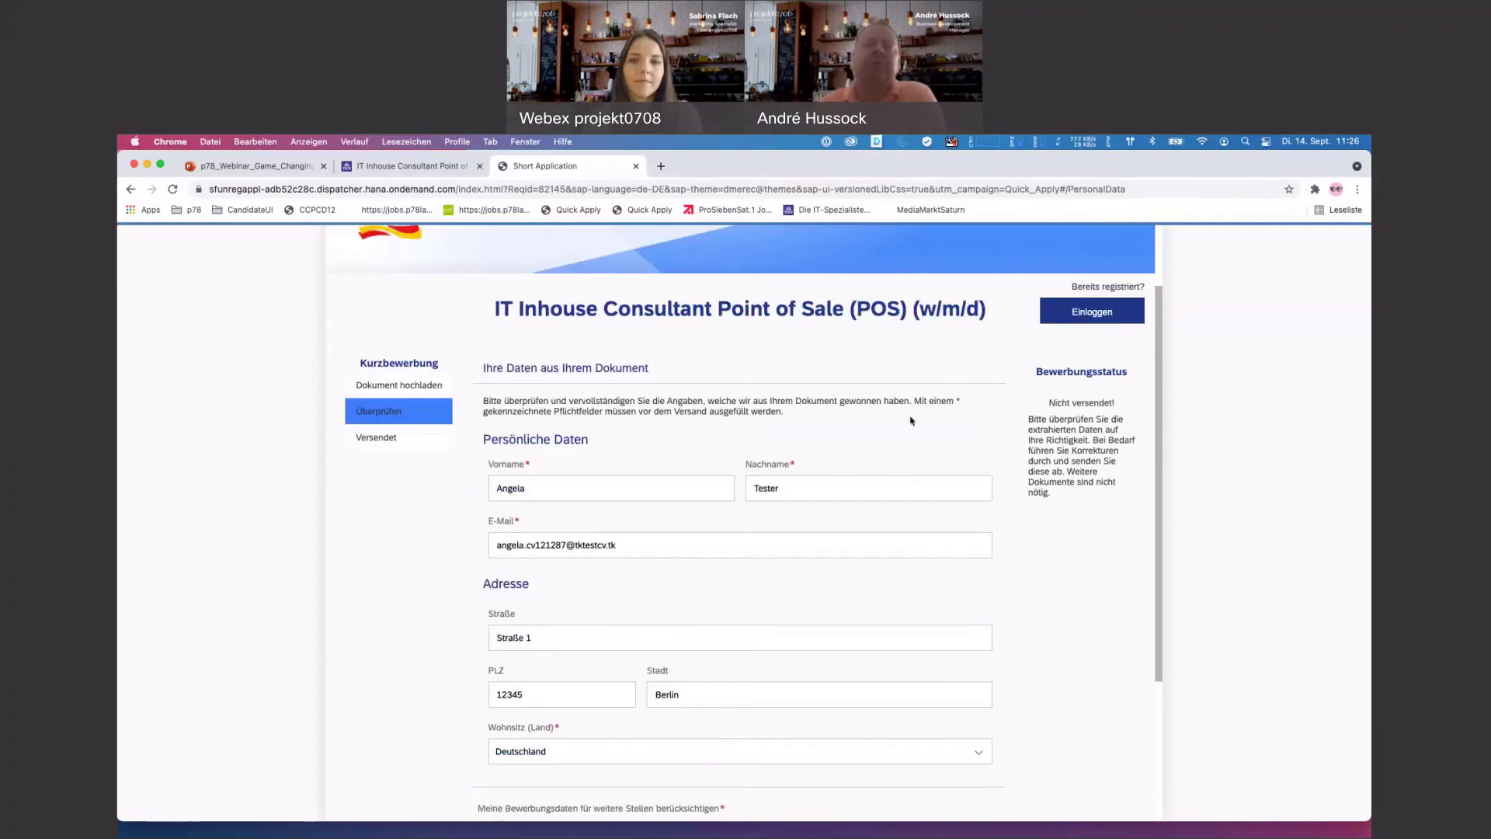
scroll(911, 420, "up", 2)
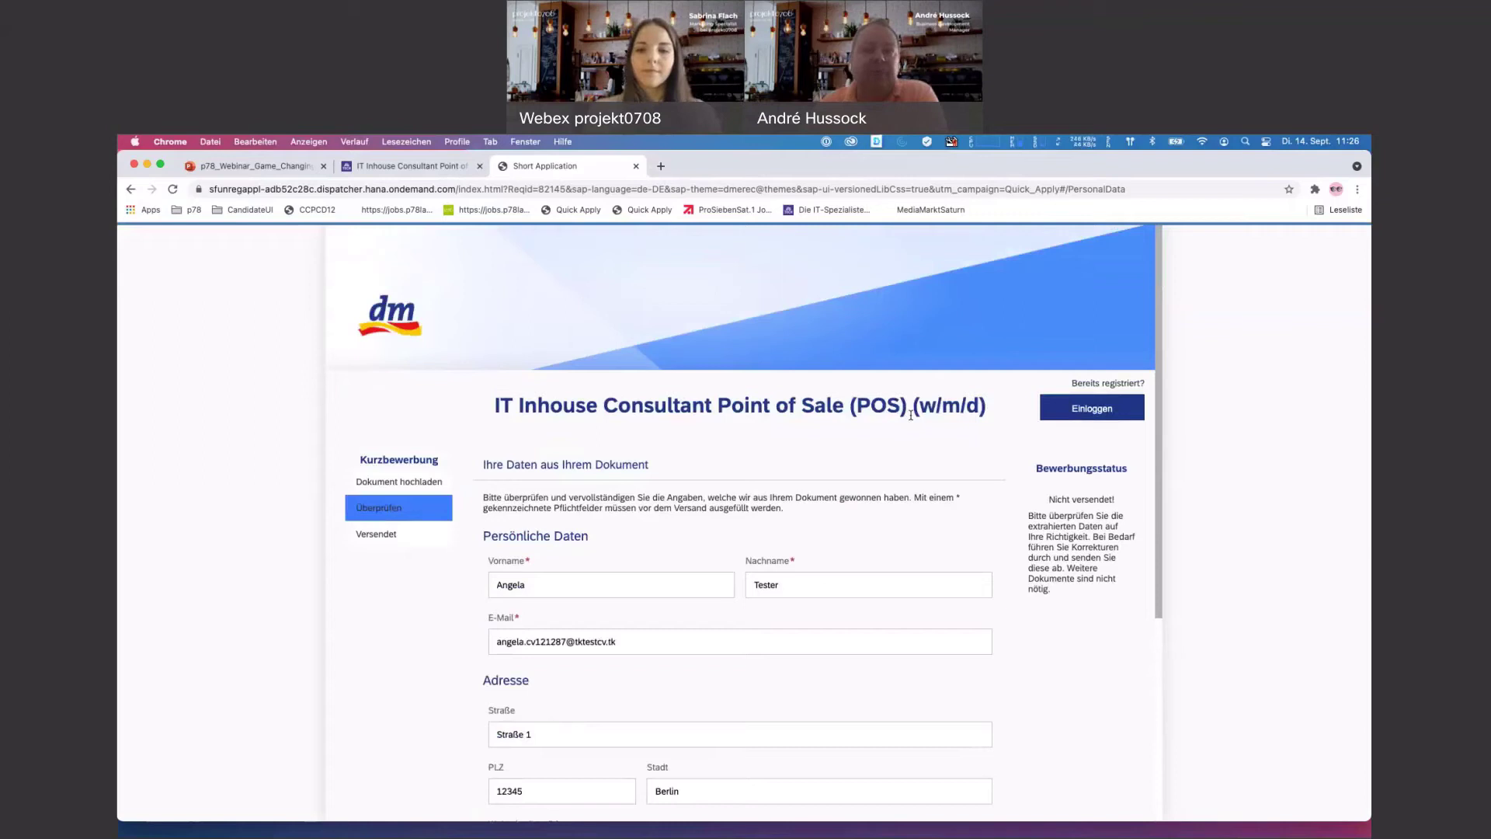
scroll(901, 427, "down", 1)
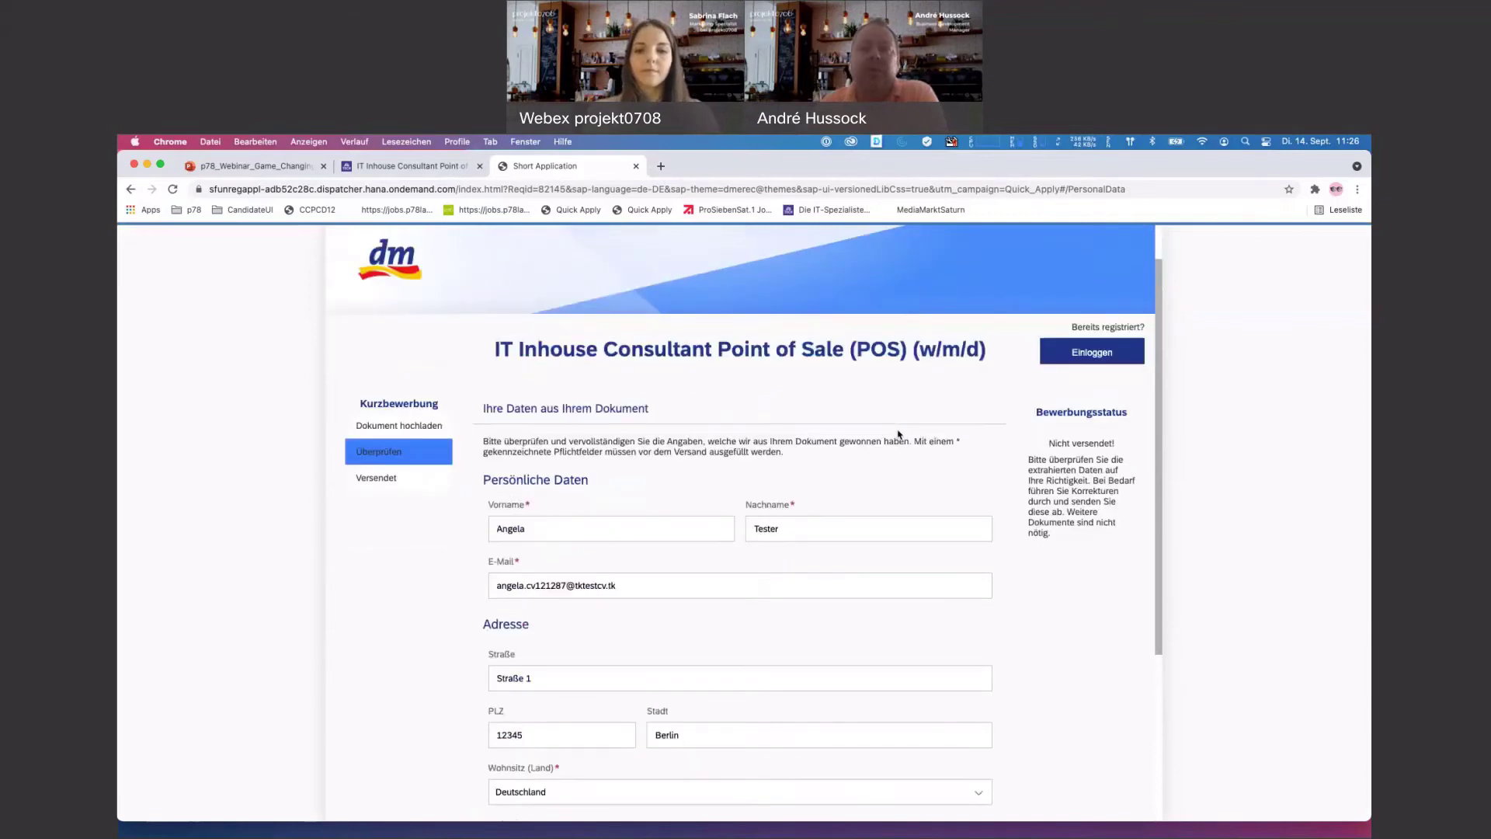
scroll(898, 435, "down", 1)
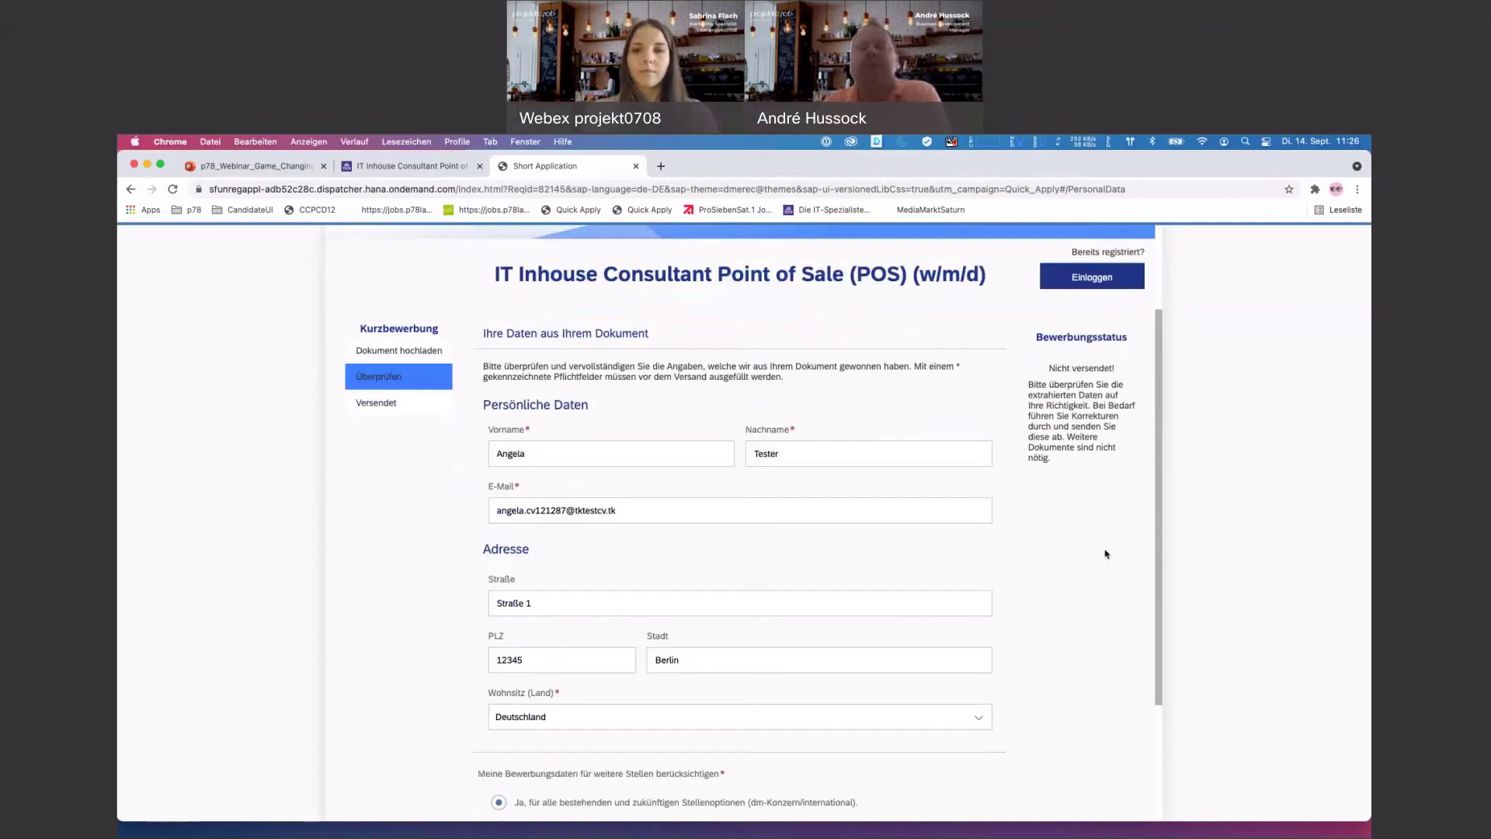
scroll(781, 517, "down", 5)
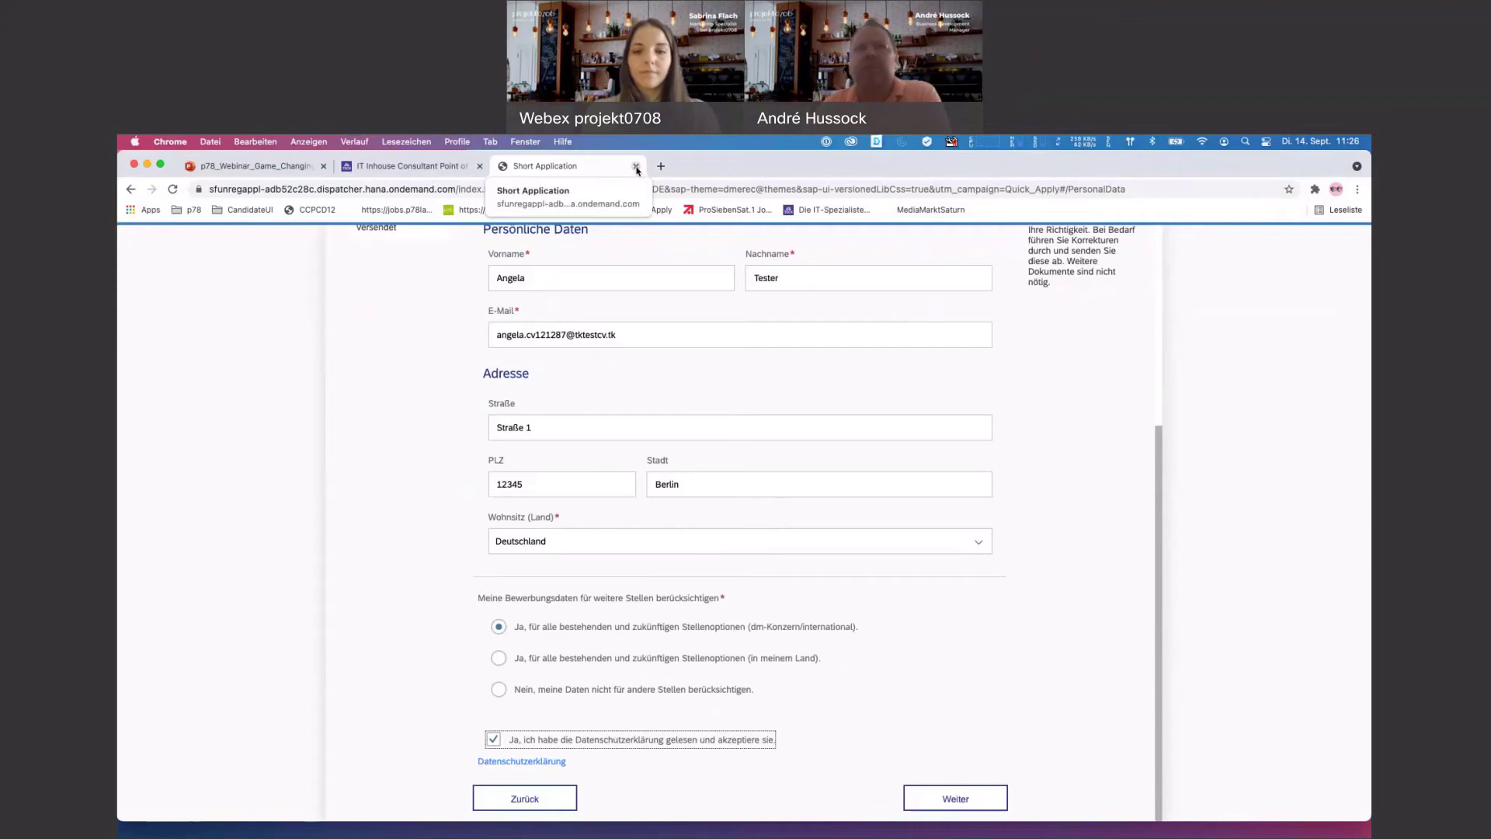
- Close the Short Application and dm job tabs and open the ProSiebenSat.1 jobs bookmark in a new tab
left_click(636, 166)
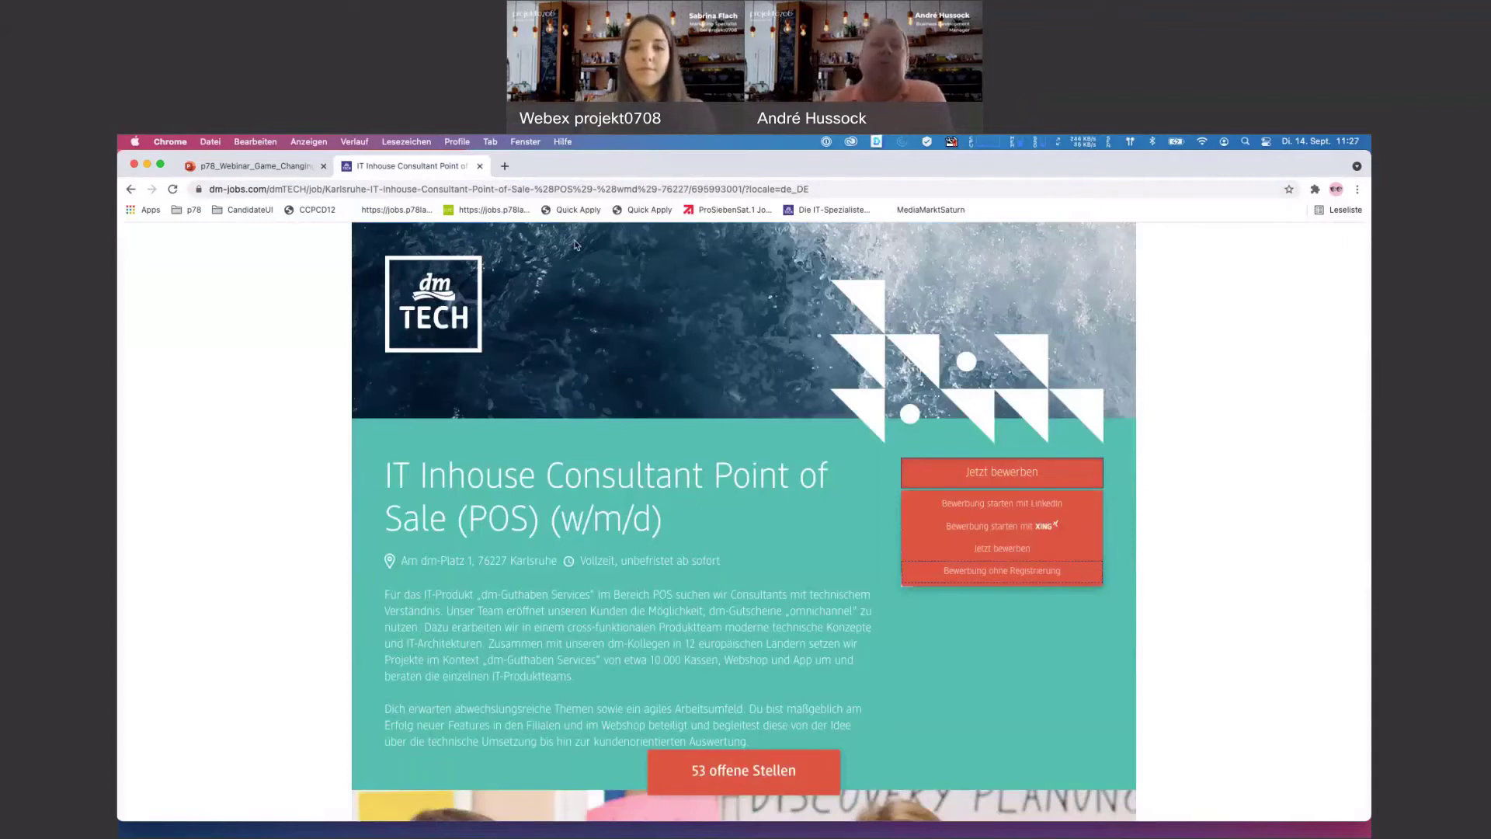
left_click(504, 167)
left_click(480, 167)
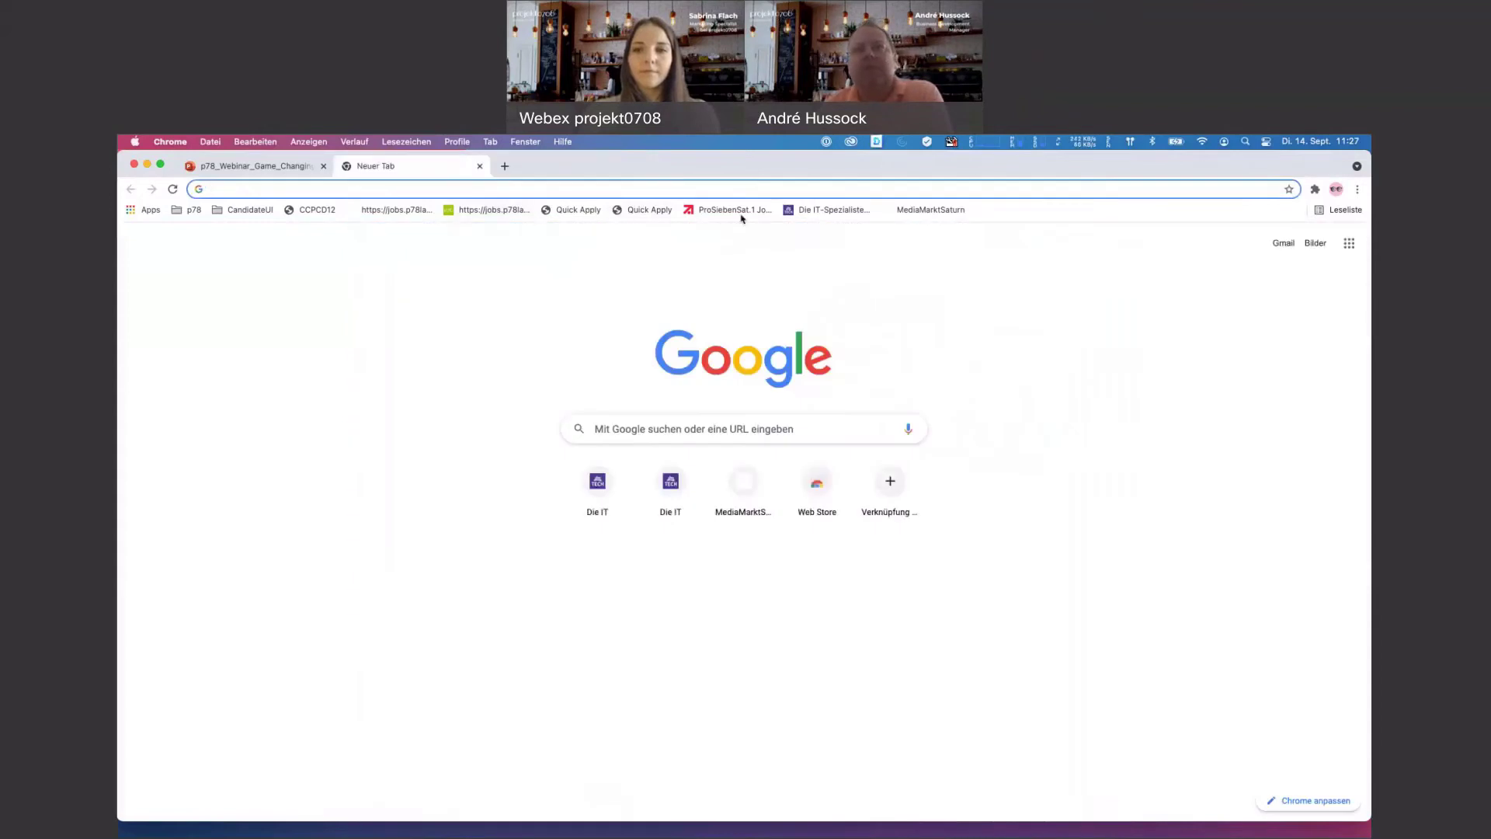
left_click(737, 210)
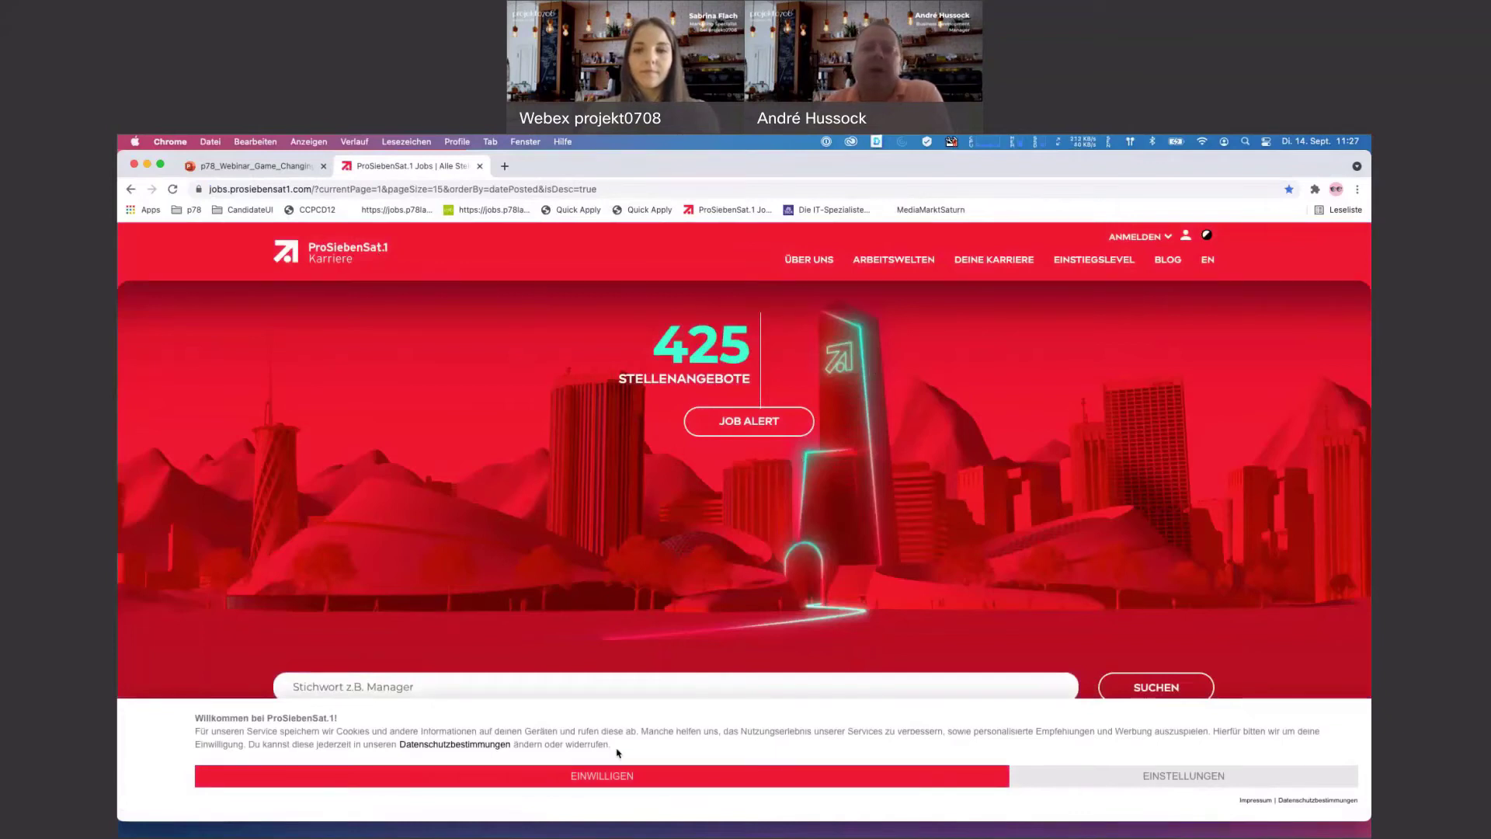
- Accept the 'Einwilligen' cookie notice and look over the 425 job offers on the careers page
left_click(620, 775)
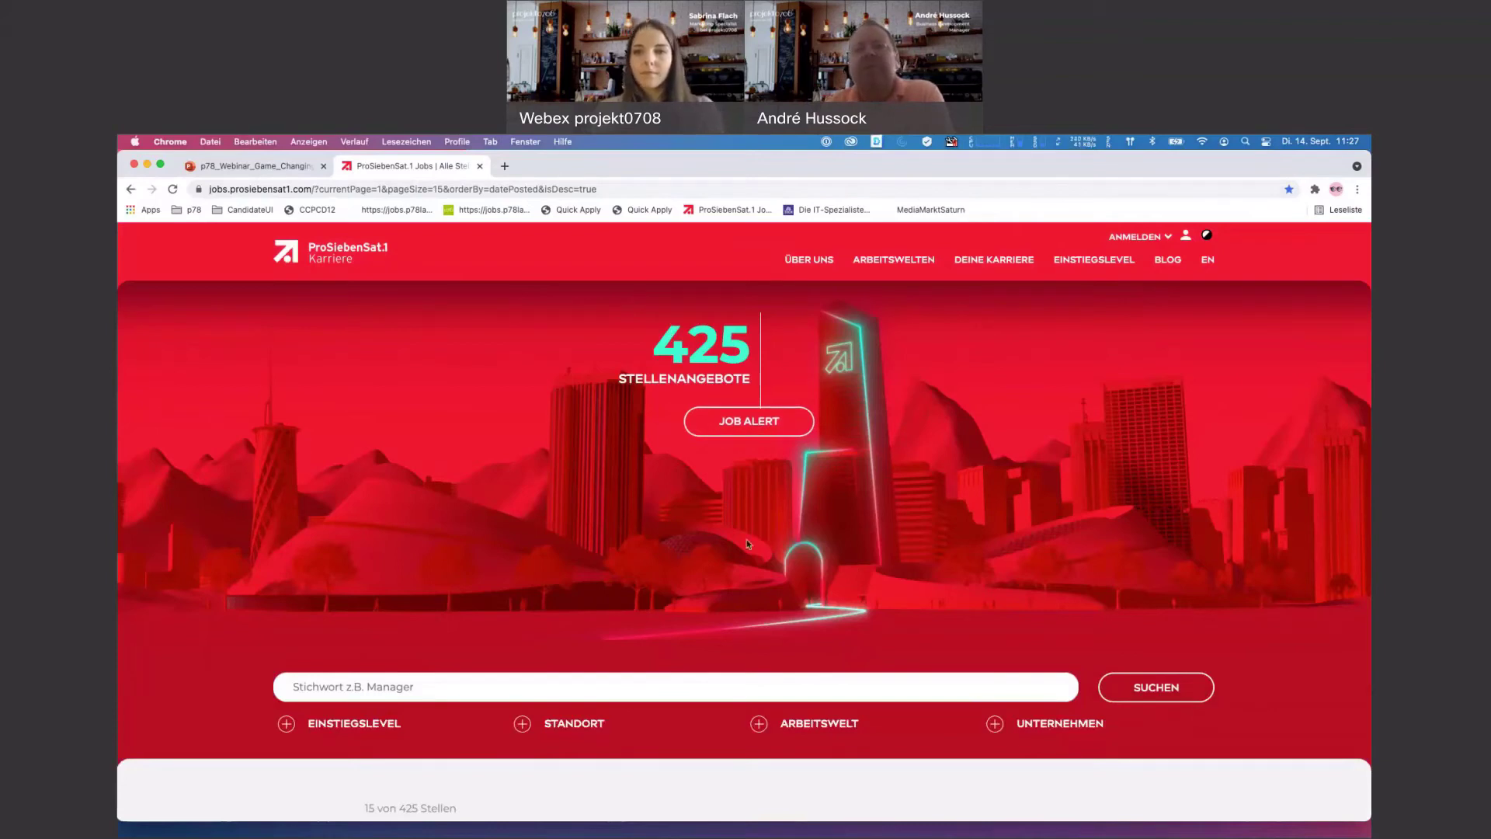
scroll(748, 543, "up", 1)
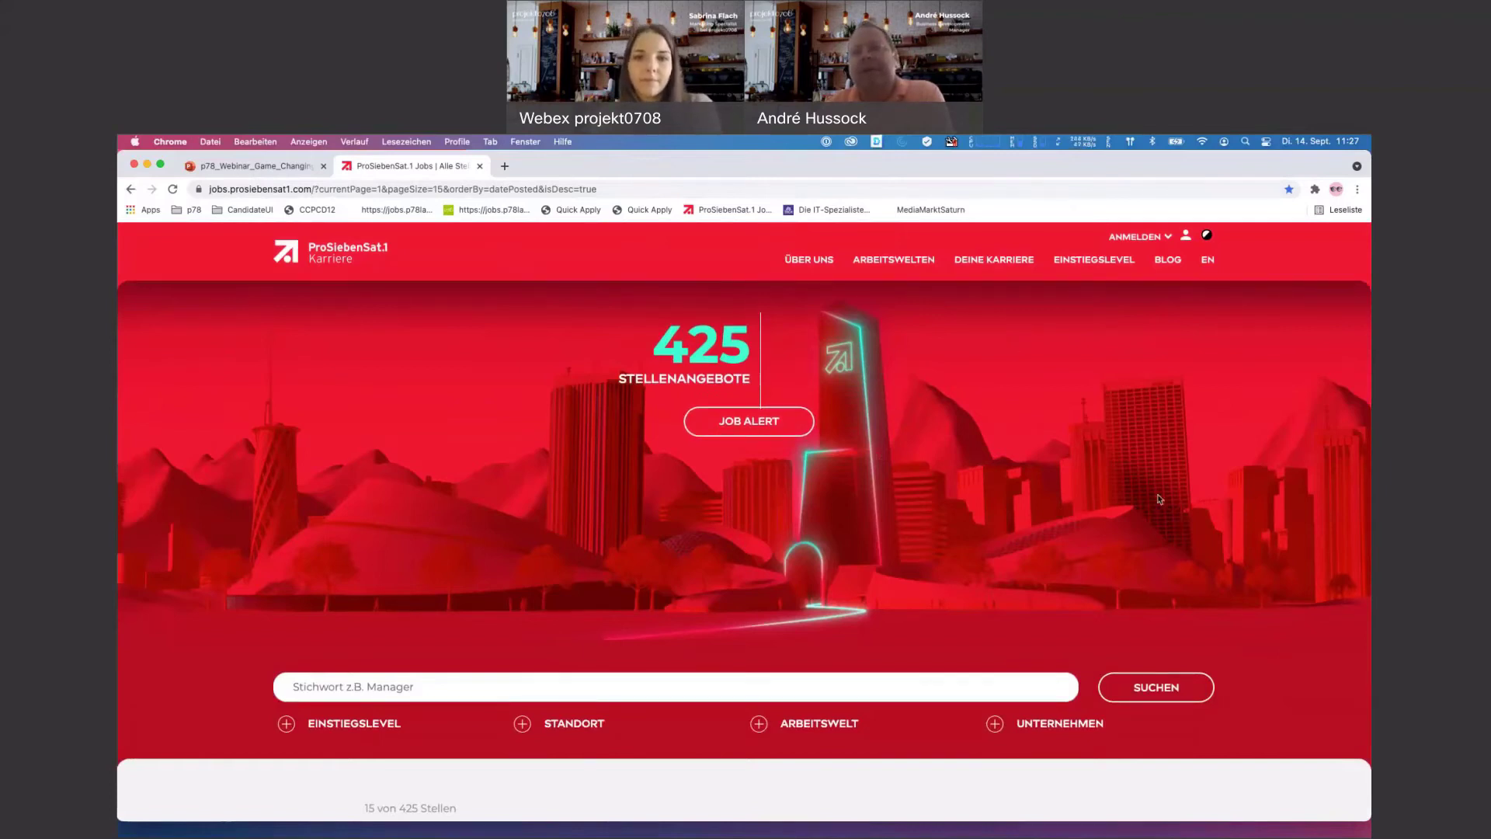
scroll(1157, 499, "down", 3)
scroll(1158, 492, "up", 3)
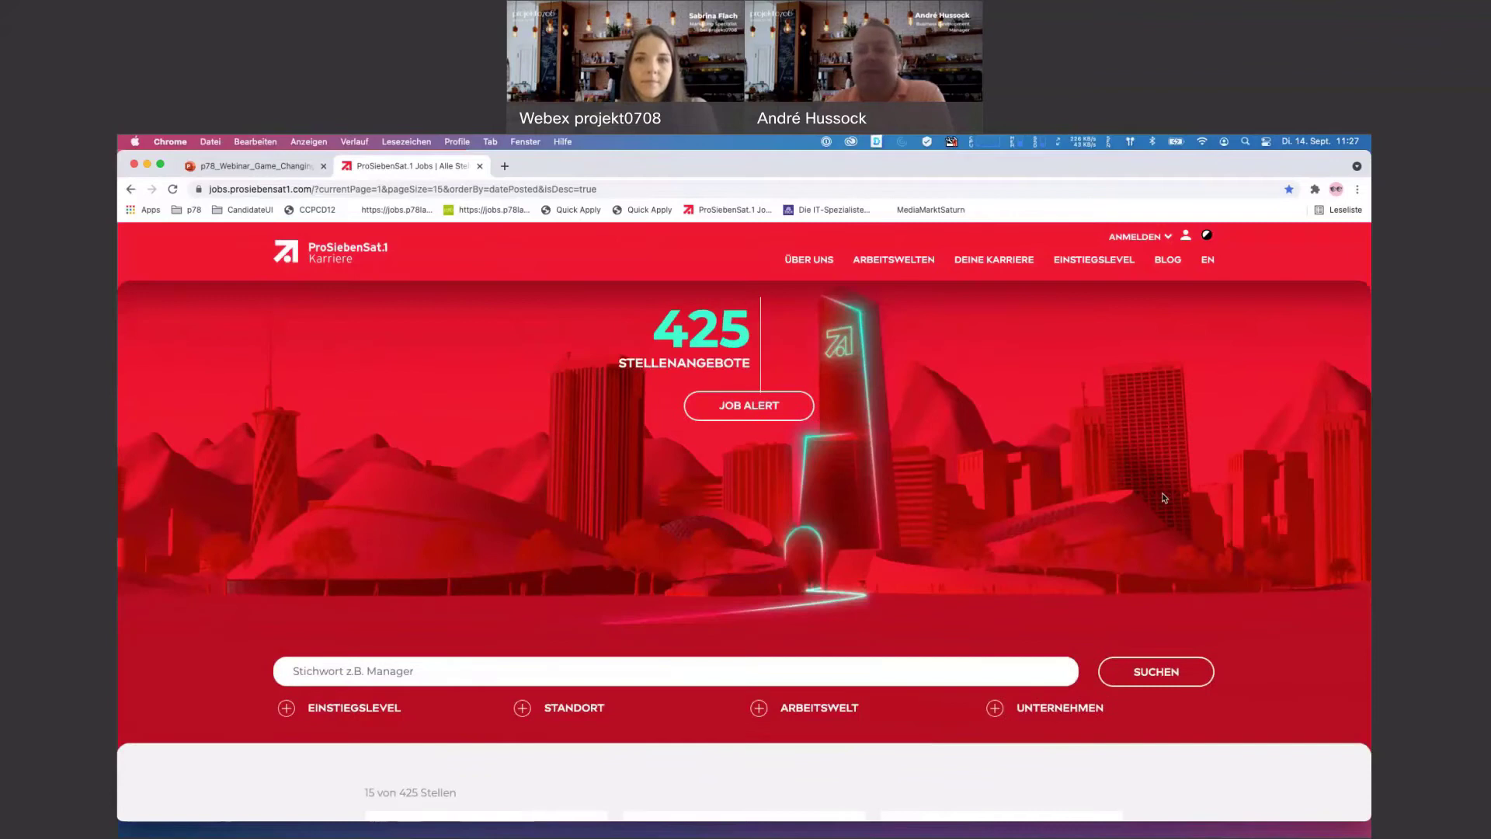
scroll(1164, 498, "down", 3)
scroll(1171, 497, "up", 2)
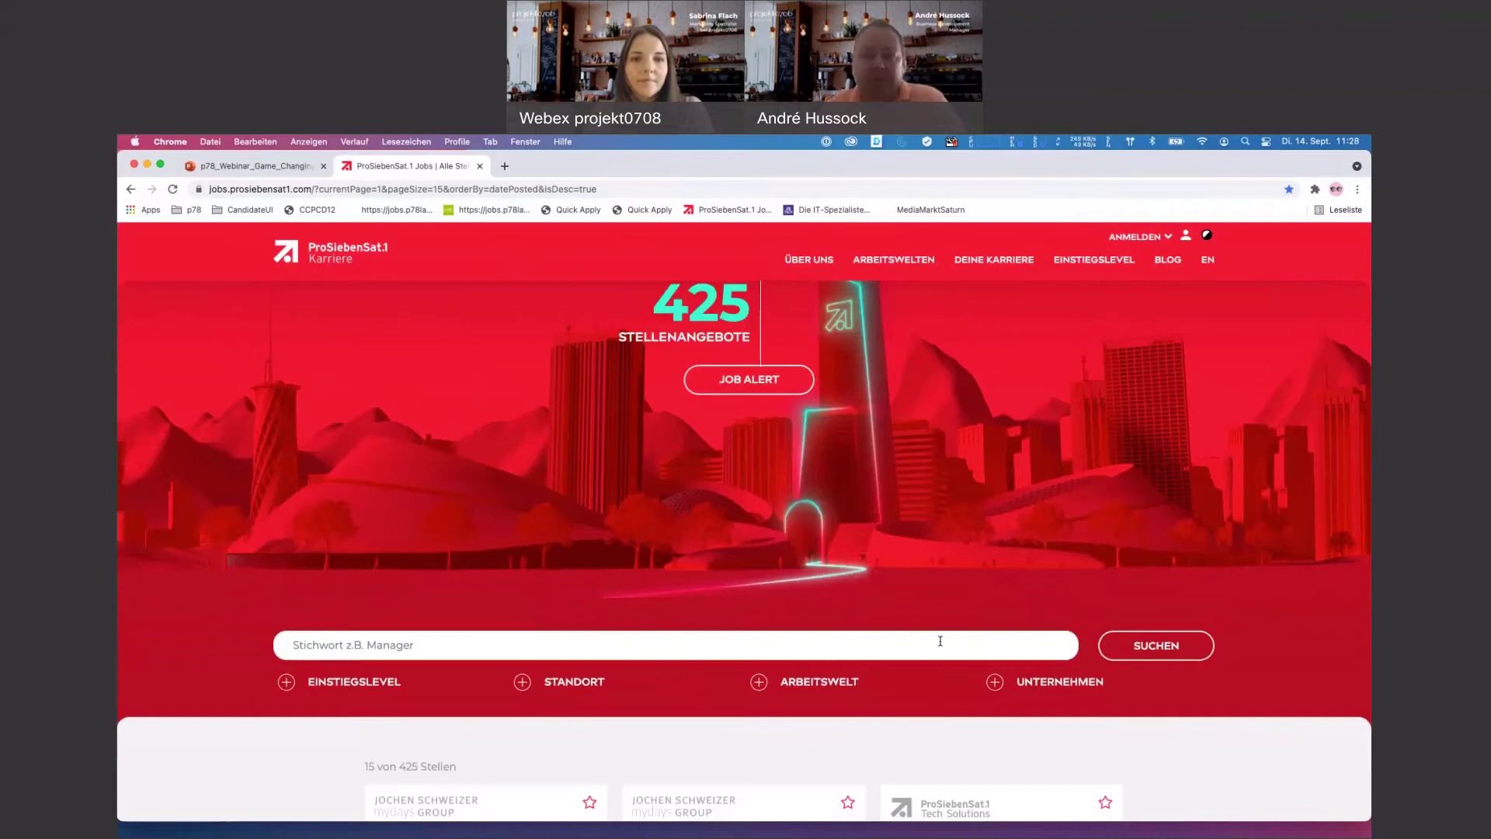
scroll(943, 643, "down", 3)
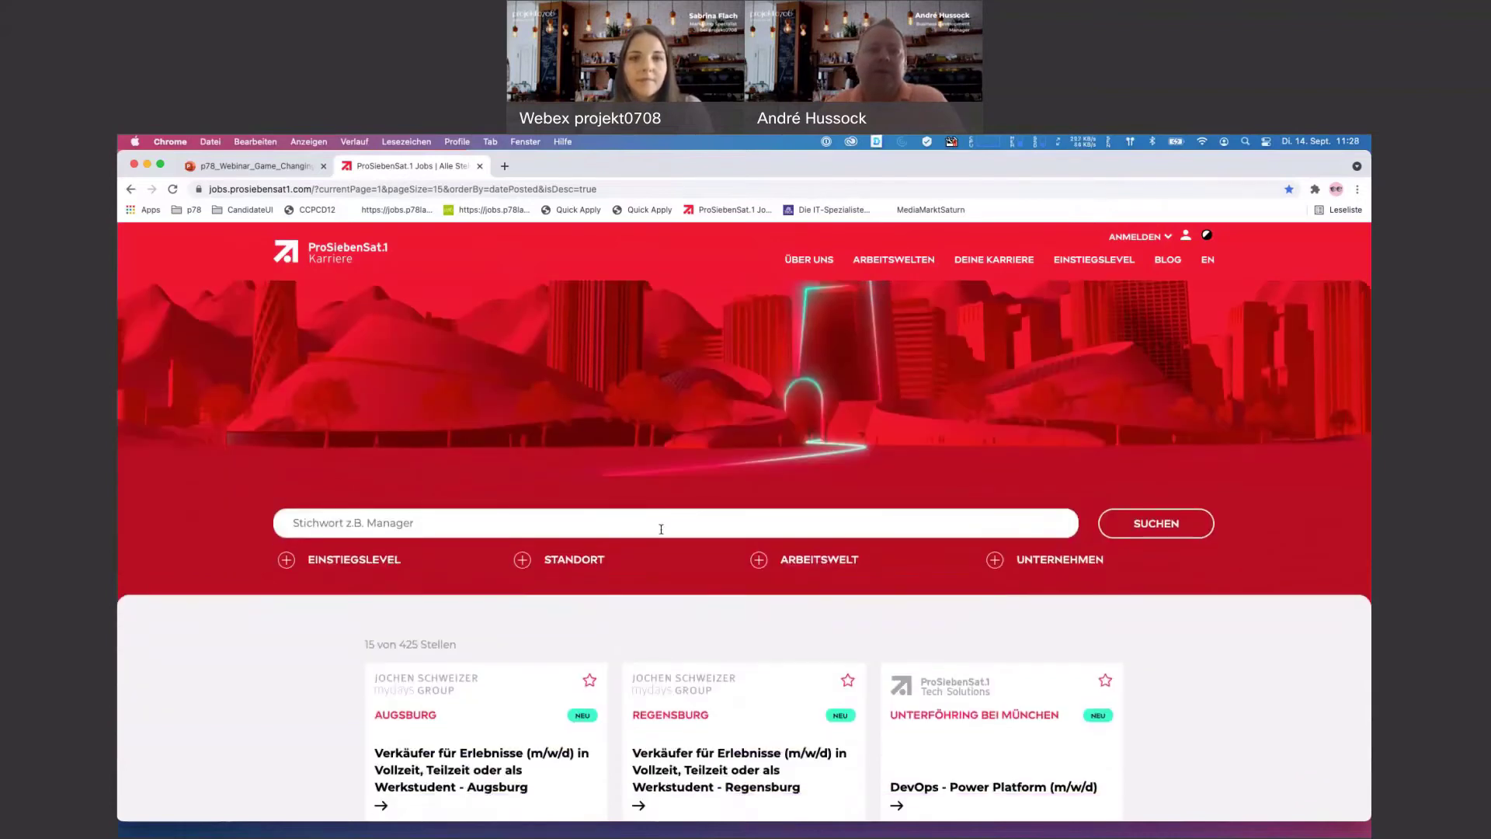
left_click(364, 566)
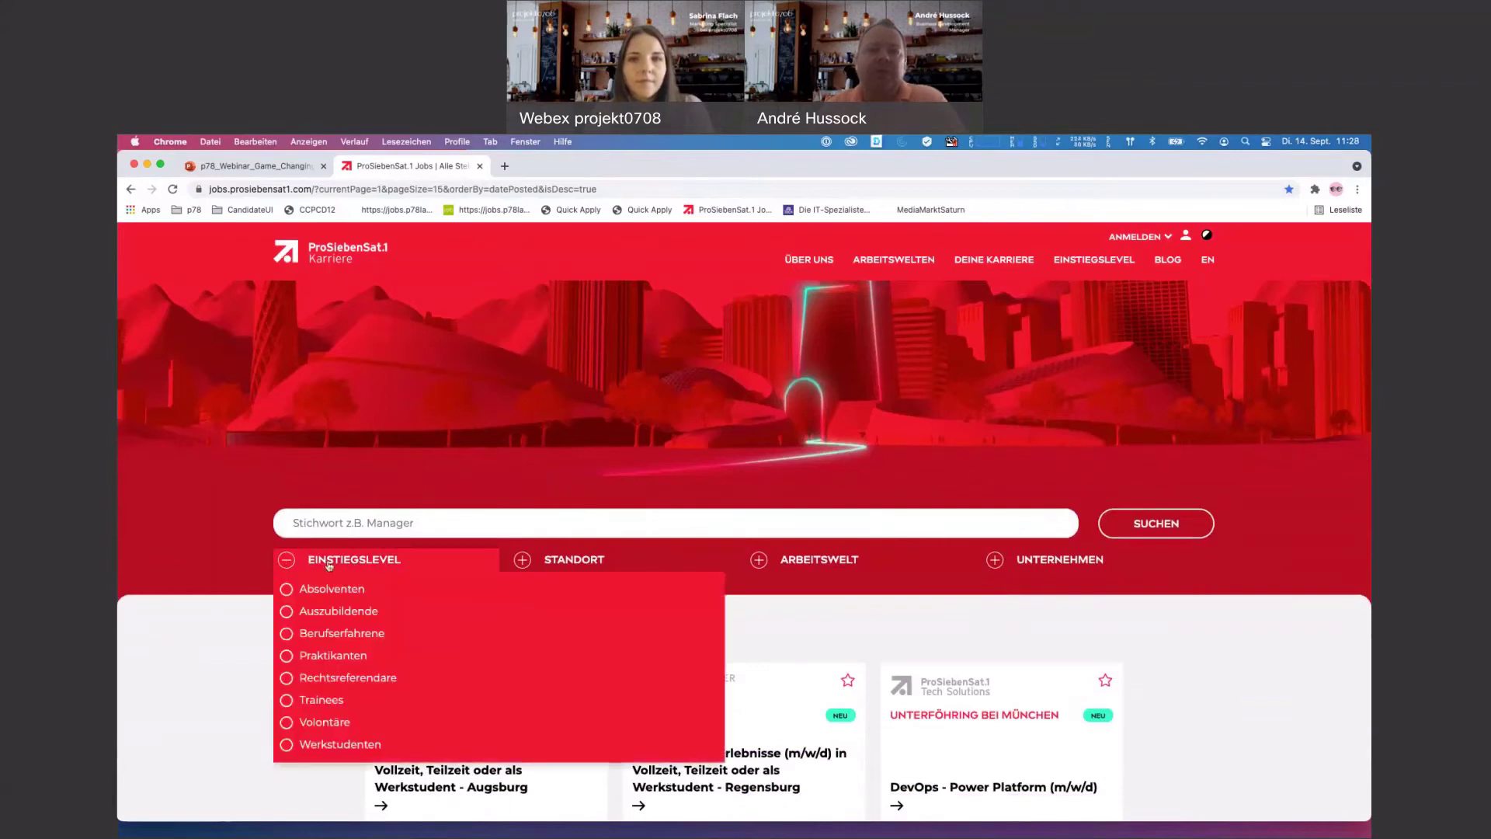
left_click(364, 567)
left_click(581, 560)
left_click(664, 565)
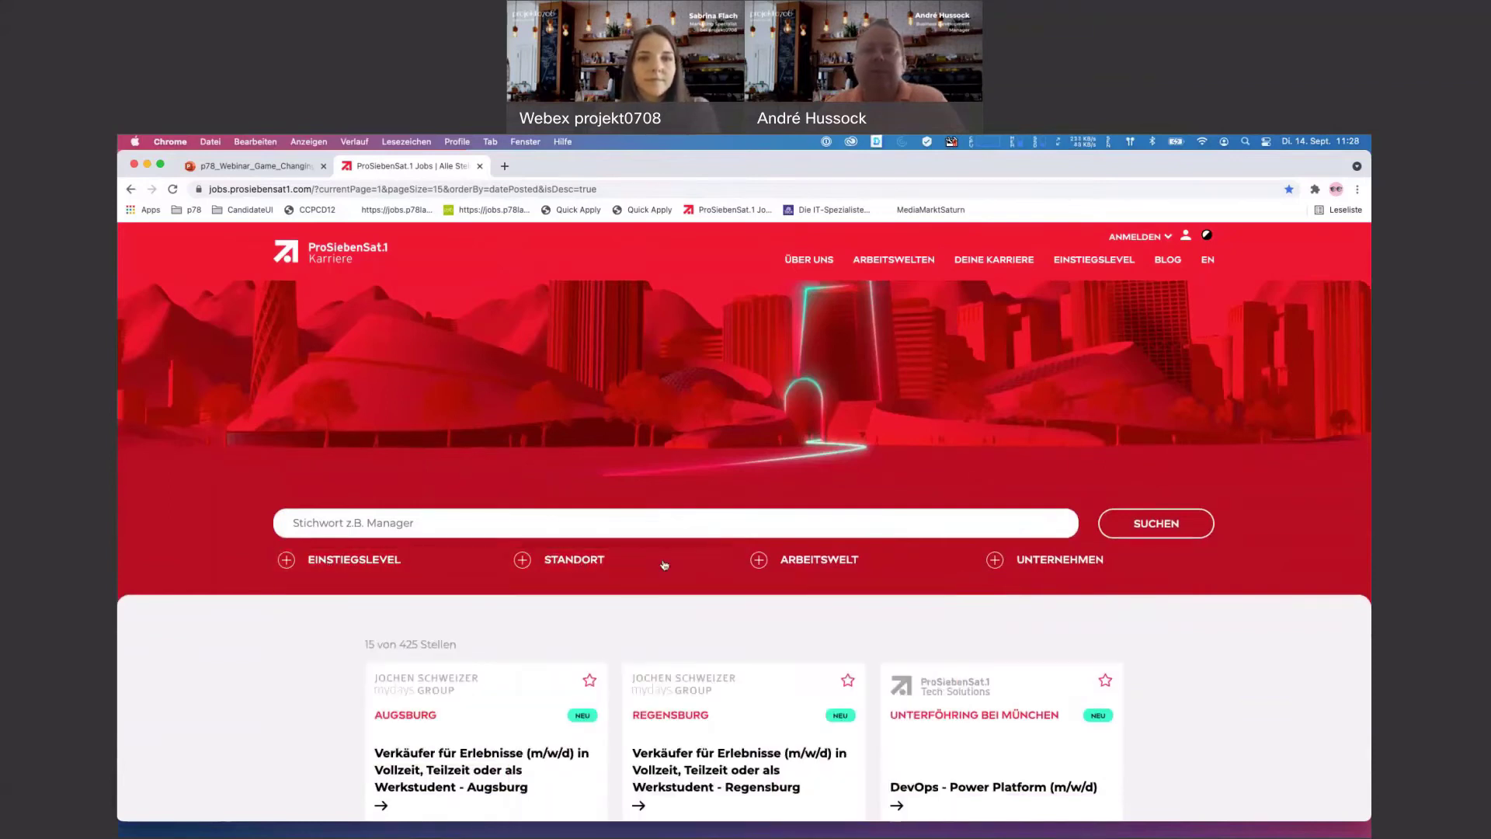
left_click(815, 560)
left_click(815, 559)
scroll(743, 590, "down", 3)
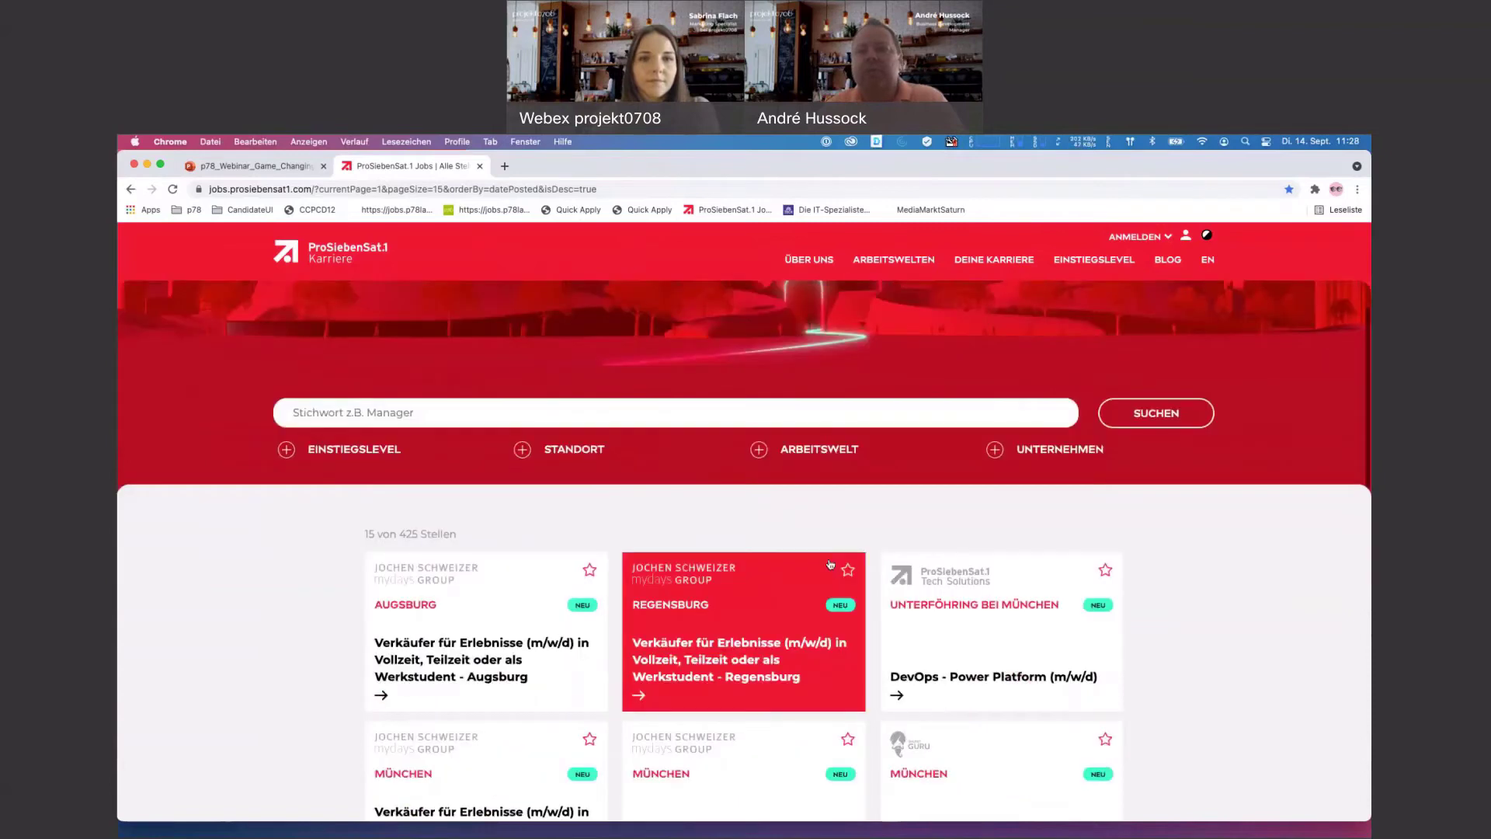
scroll(1242, 555, "down", 2)
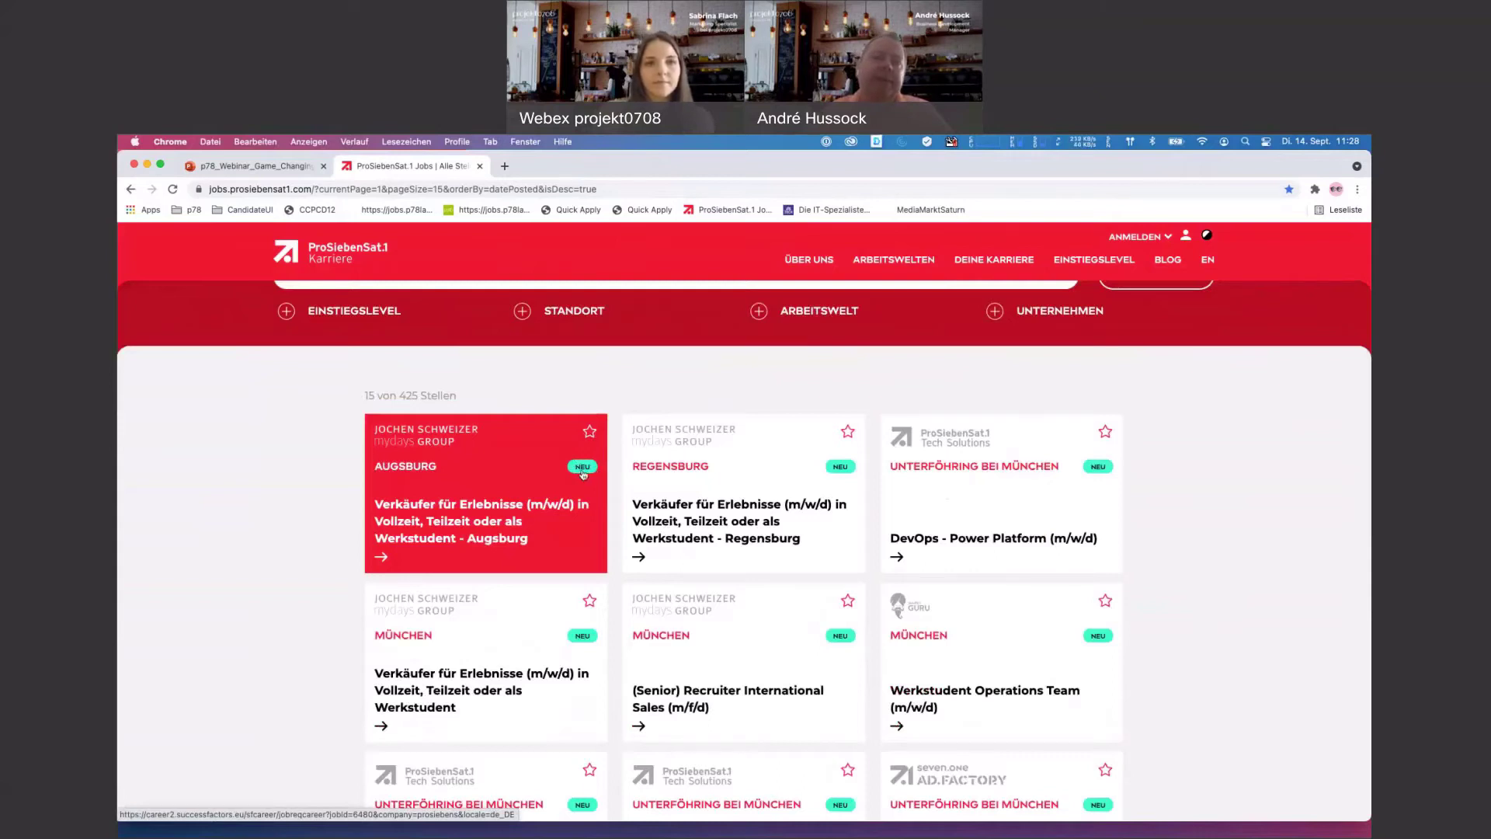
scroll(590, 489, "down", 2)
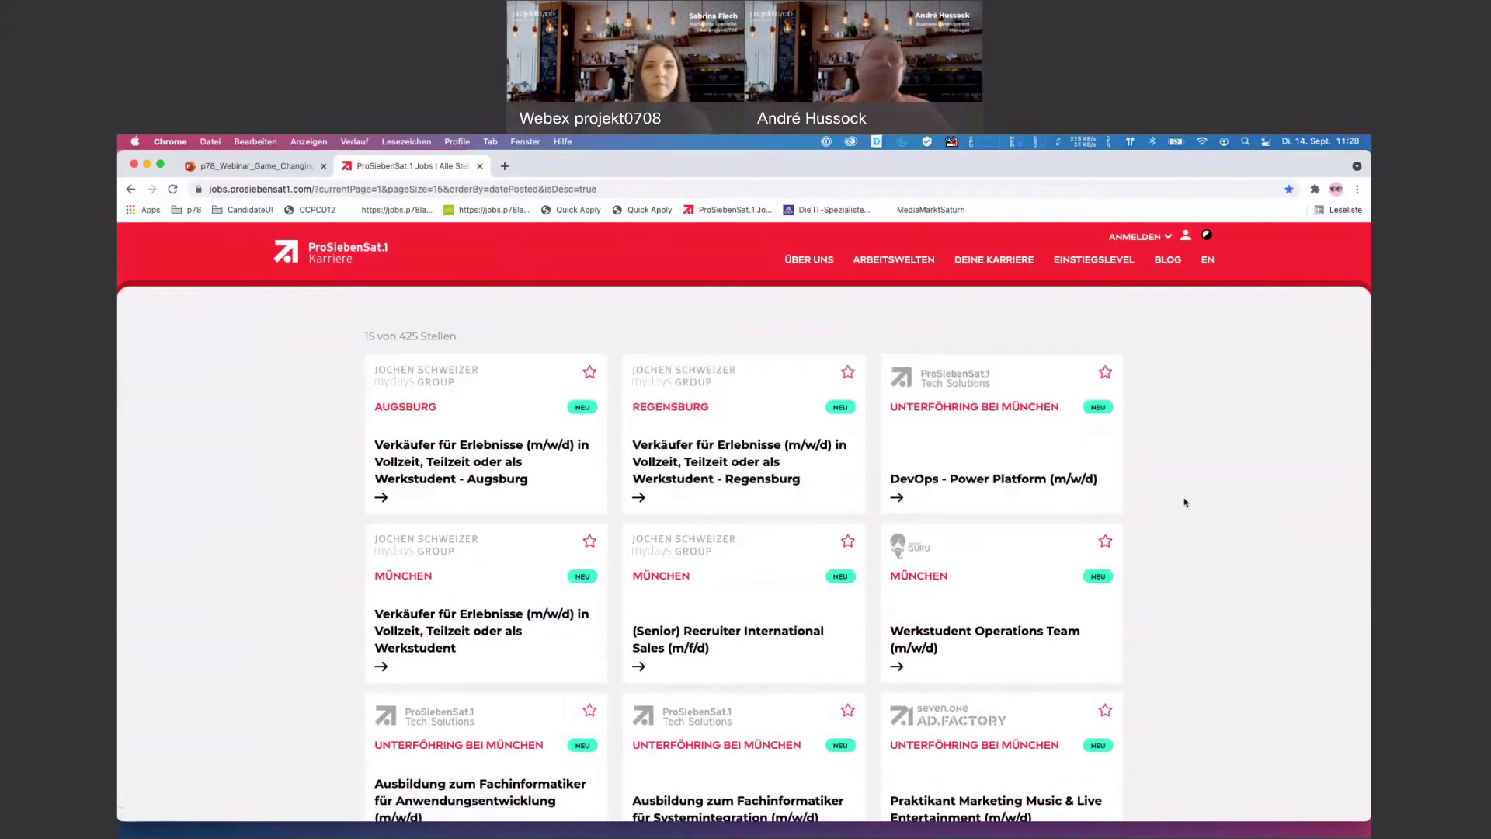
scroll(1184, 501, "down", 2)
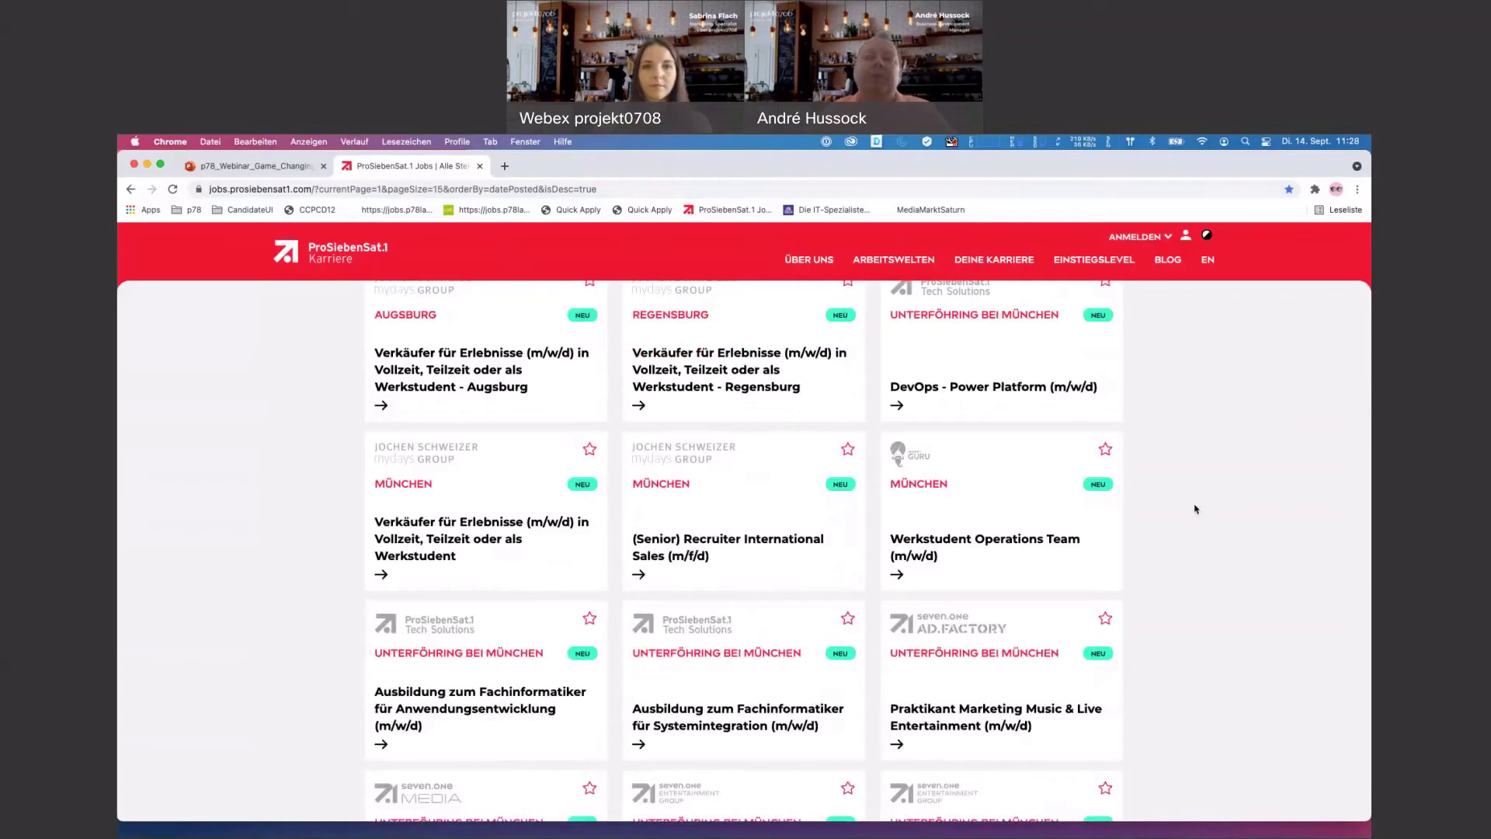
scroll(1174, 518, "down", 3)
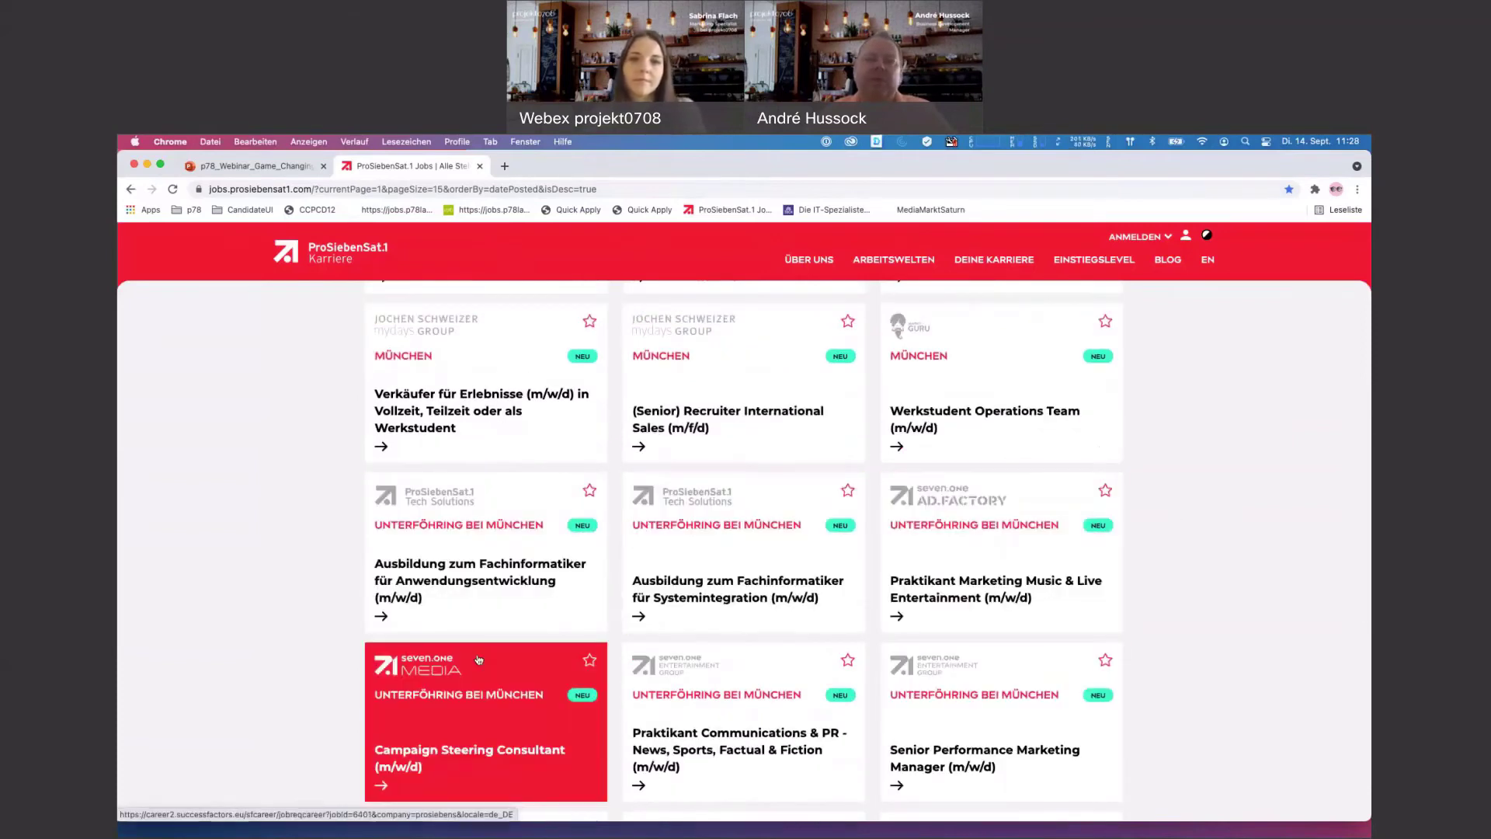
scroll(1080, 643, "down", 10)
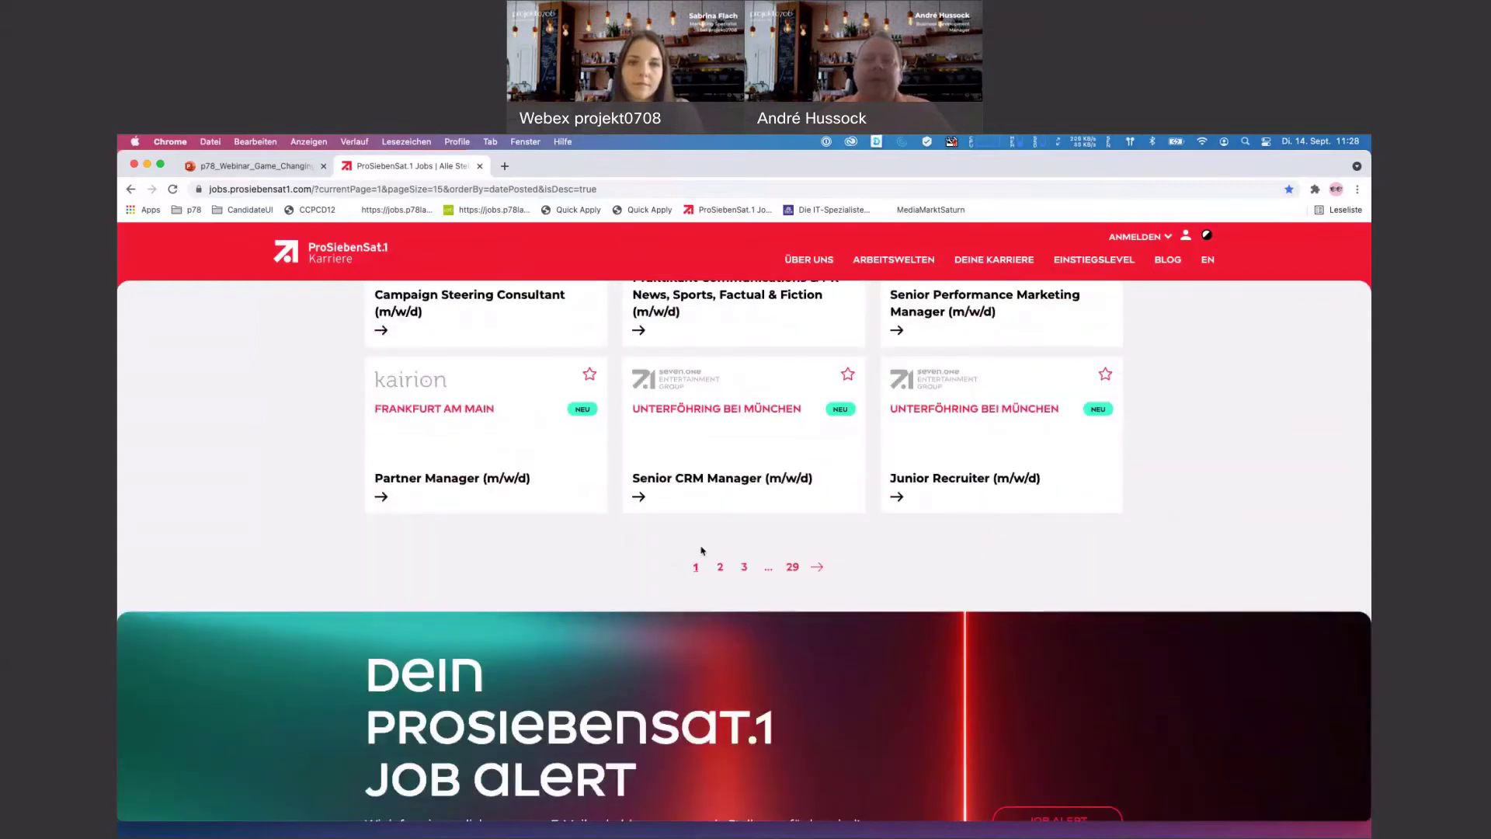
scroll(733, 613, "down", 3)
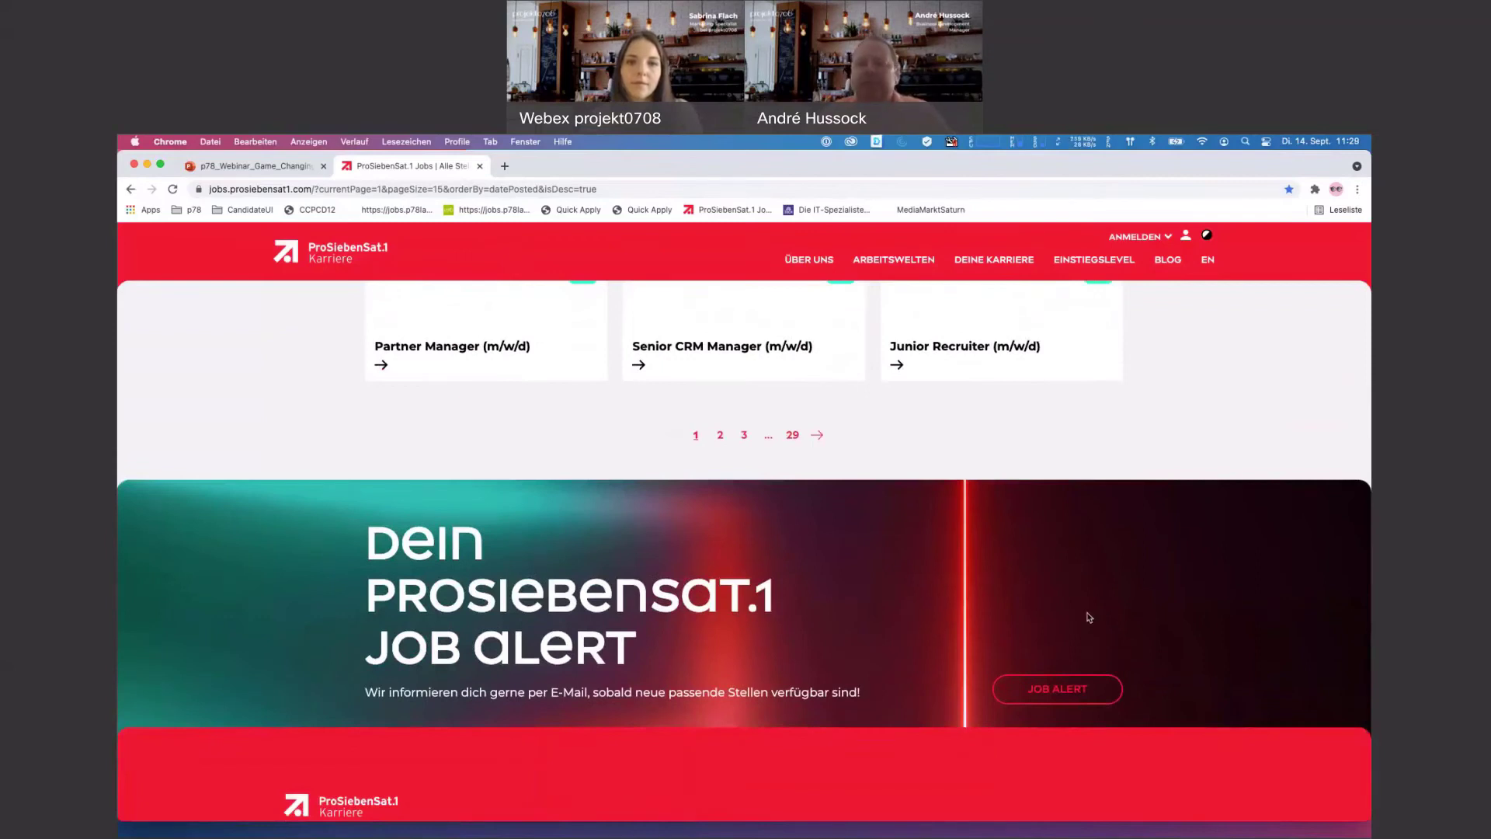
left_click(1070, 689)
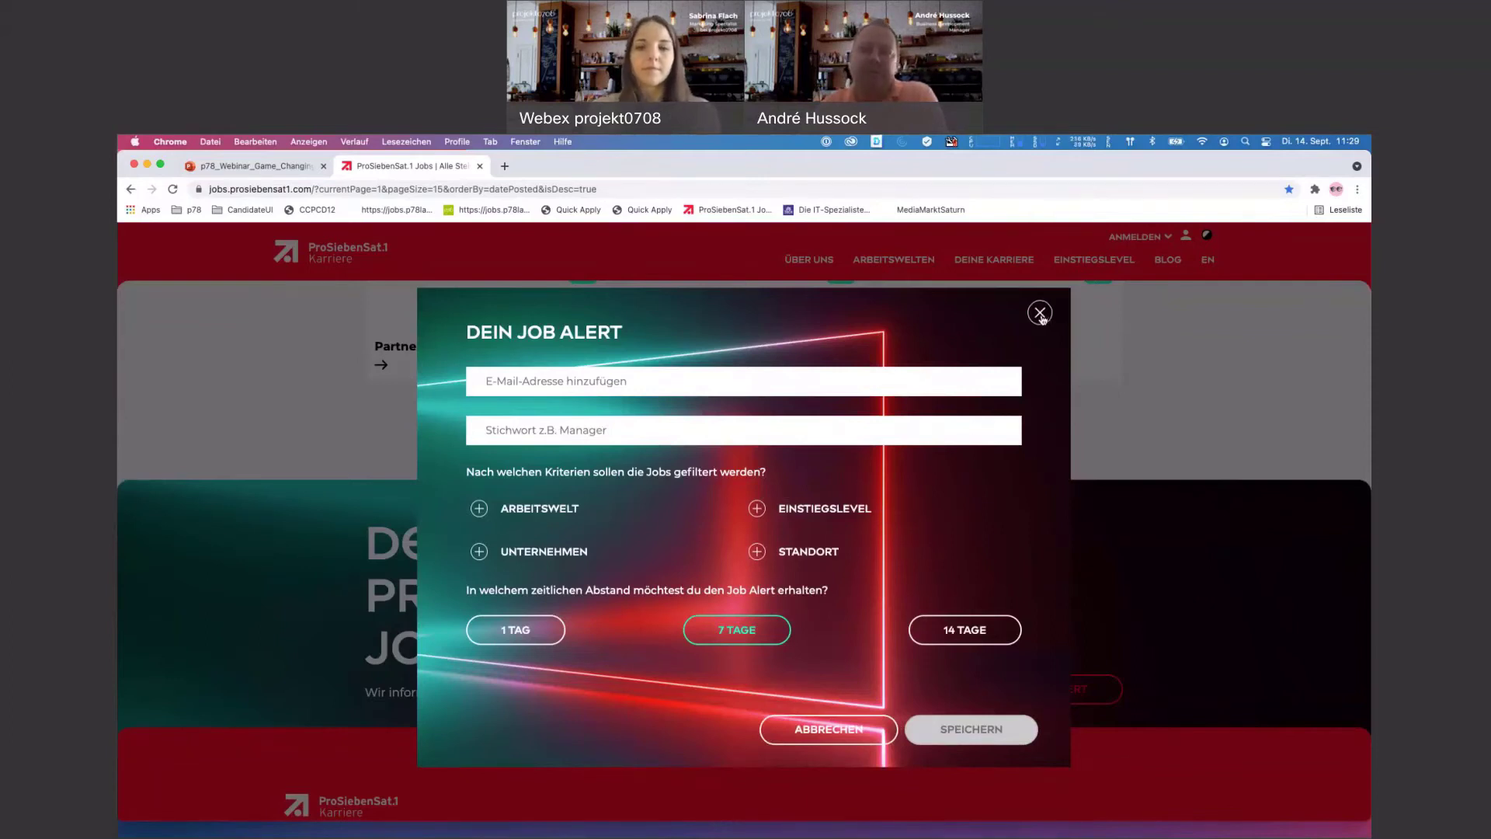
left_click(1041, 314)
- Open the DevOps - Power Platform (m/w/d) job ad from the listings
scroll(1092, 379, "up", 15)
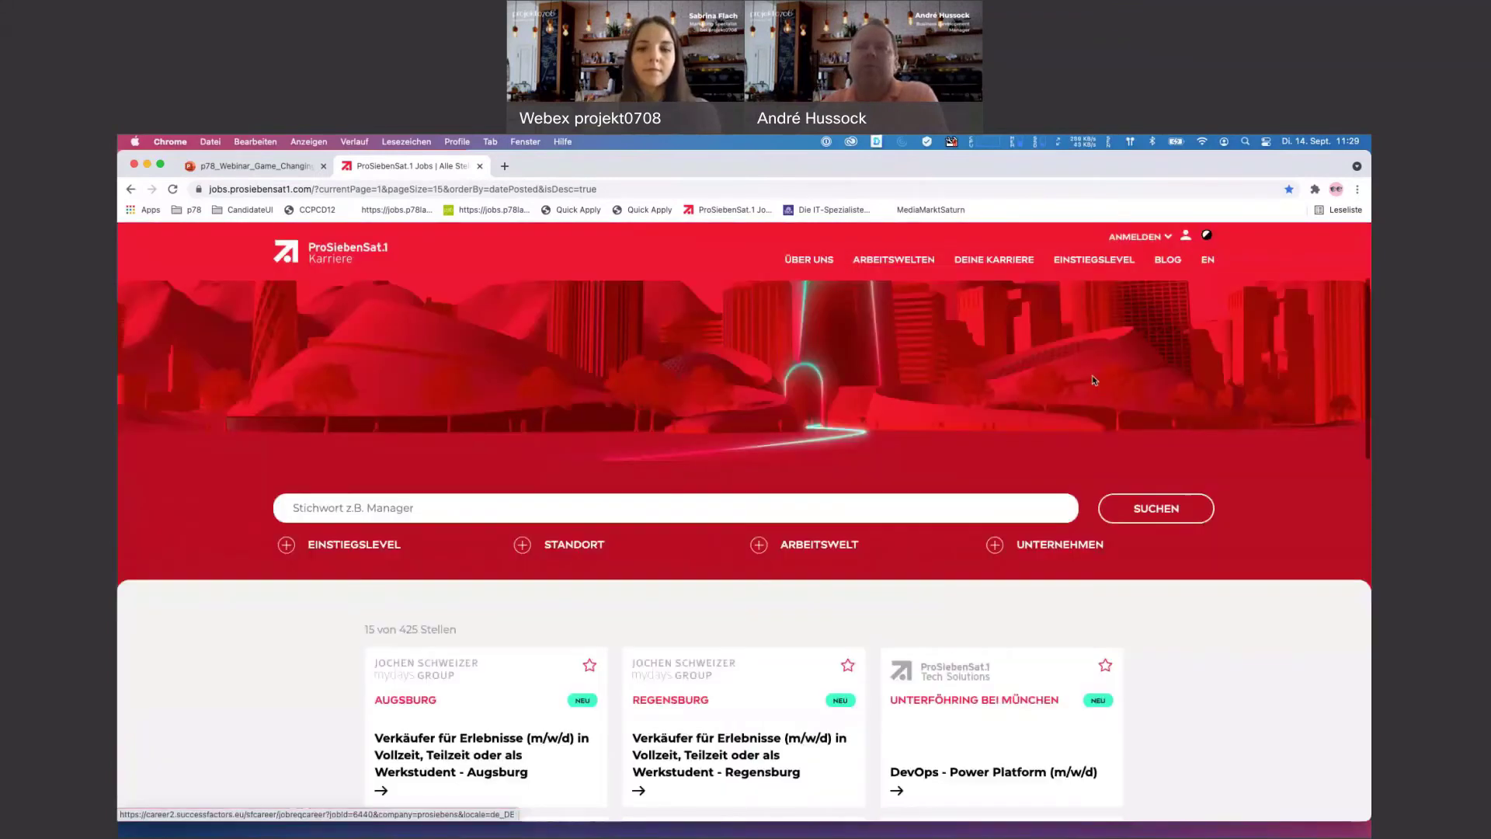
scroll(1092, 375, "up", 2)
scroll(1092, 375, "down", 4)
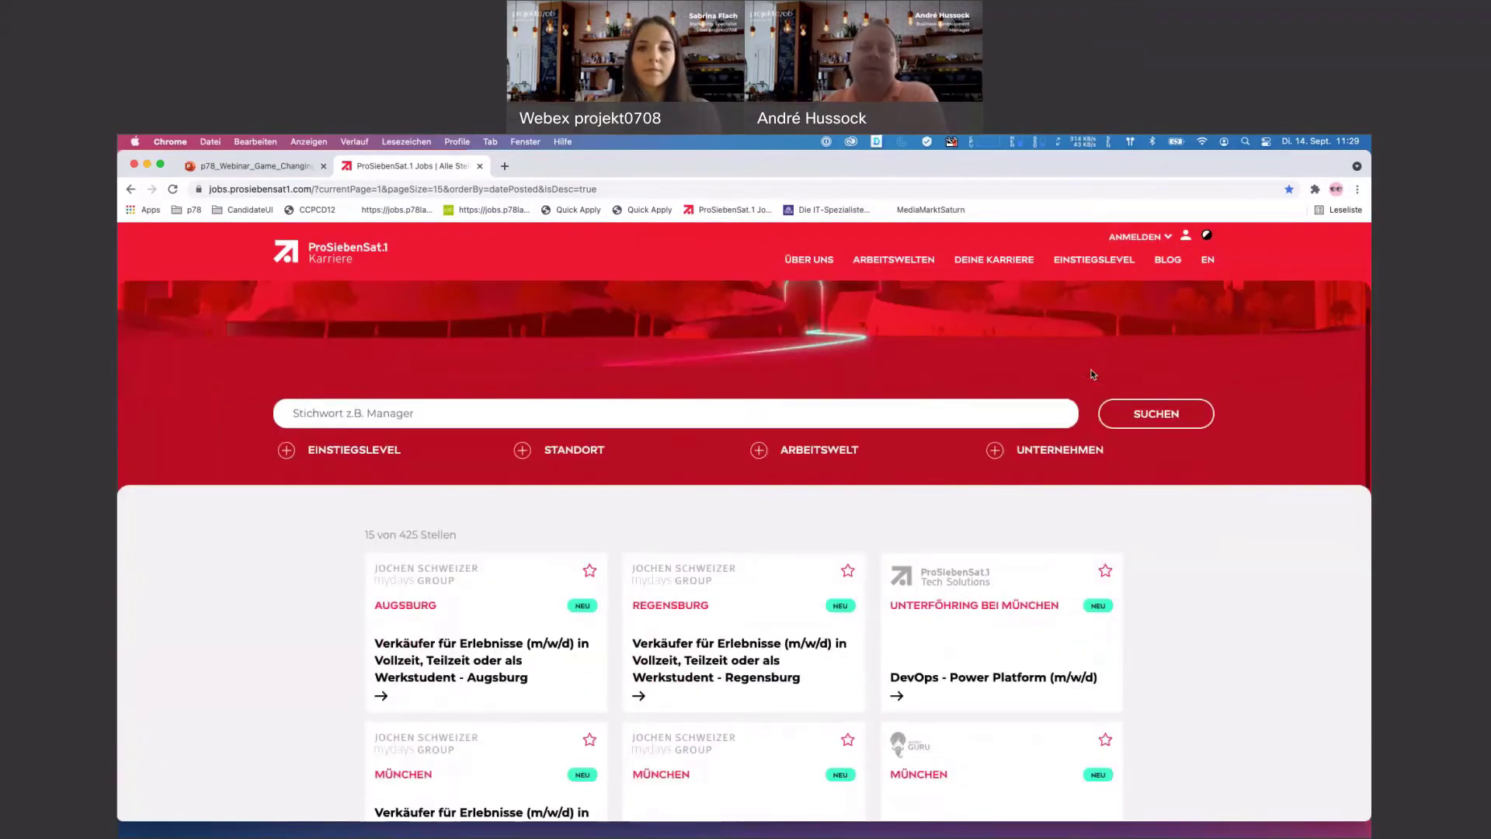
scroll(1091, 375, "down", 5)
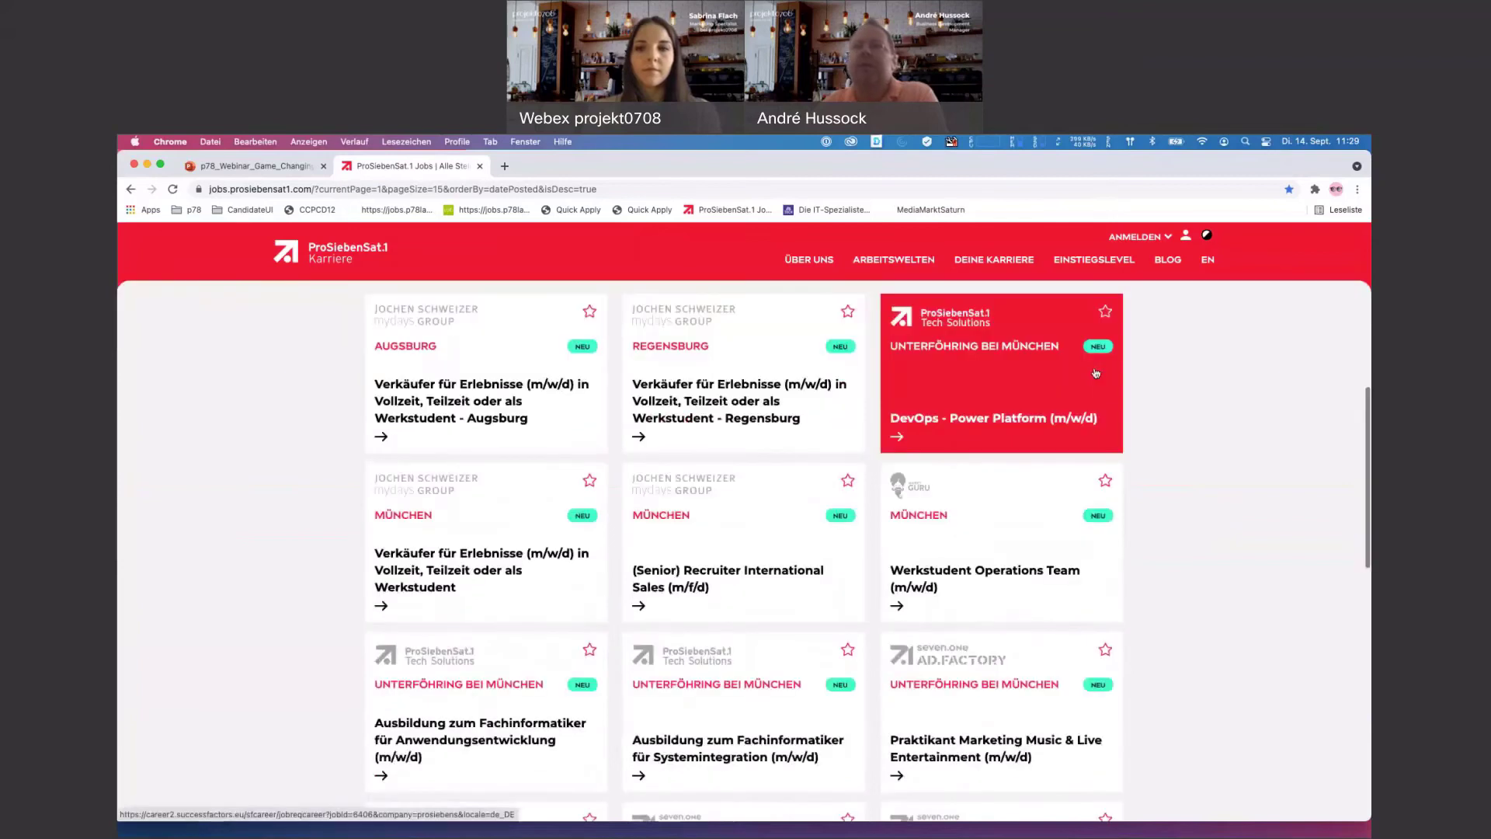
left_click(983, 426)
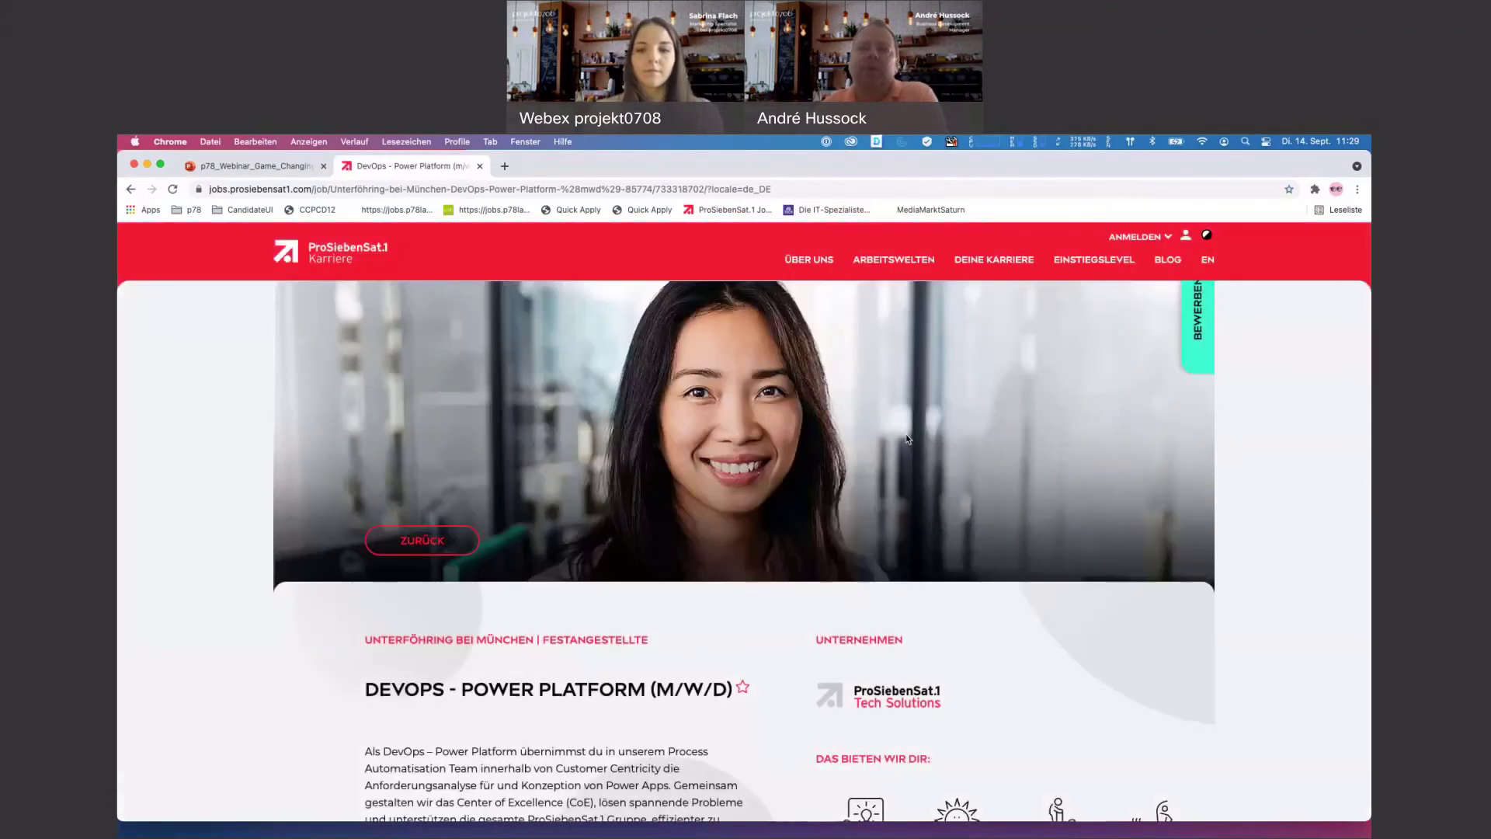
- Read through the DevOps ad and collapse its 'Das erwartet dich bei uns' section
scroll(906, 438, "down", 3)
scroll(908, 437, "up", 2)
scroll(908, 438, "up", 2)
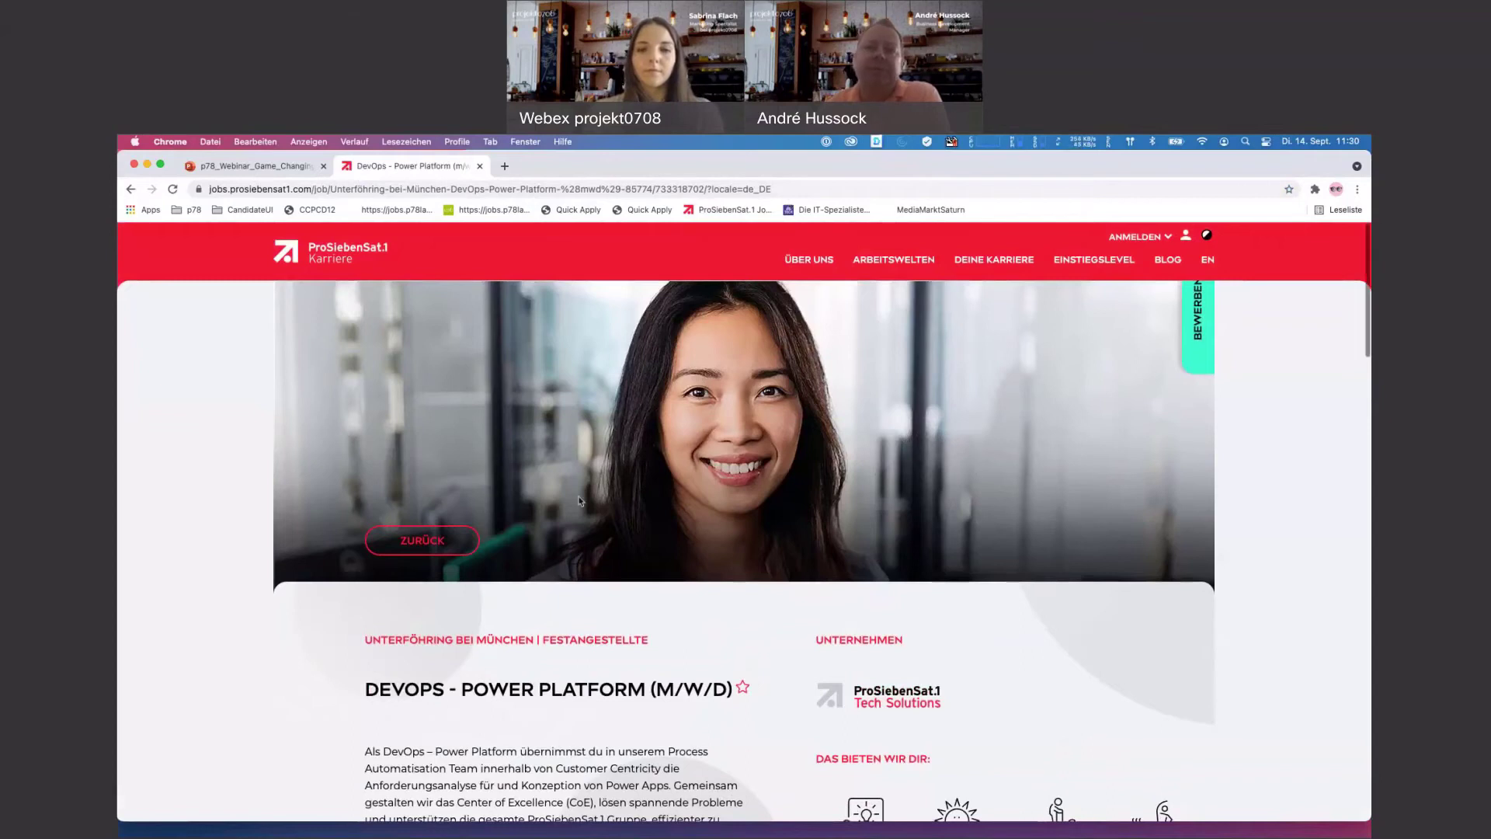
scroll(973, 467, "down", 2)
scroll(842, 462, "down", 2)
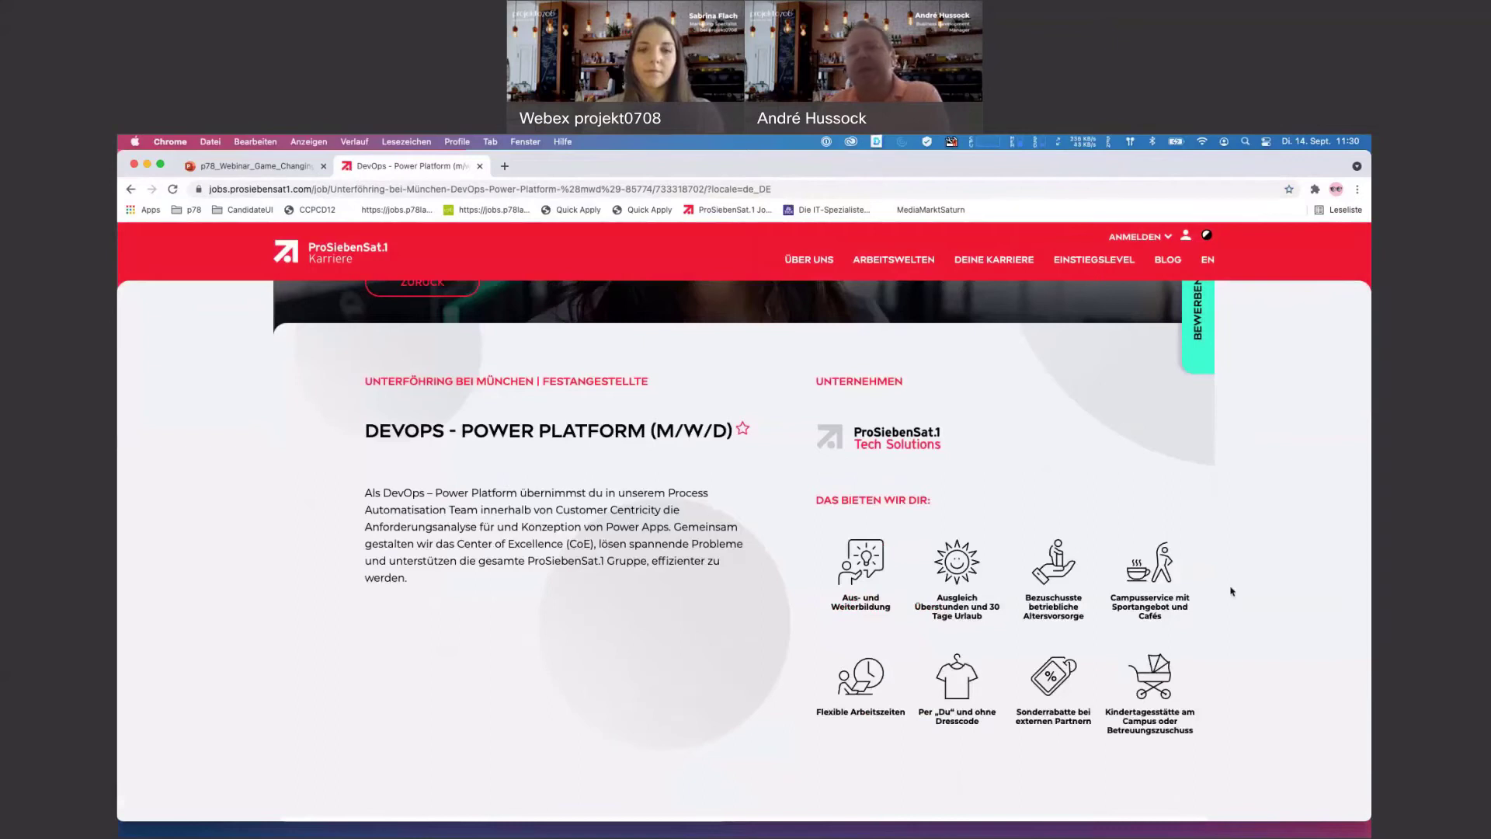
scroll(1233, 593, "down", 5)
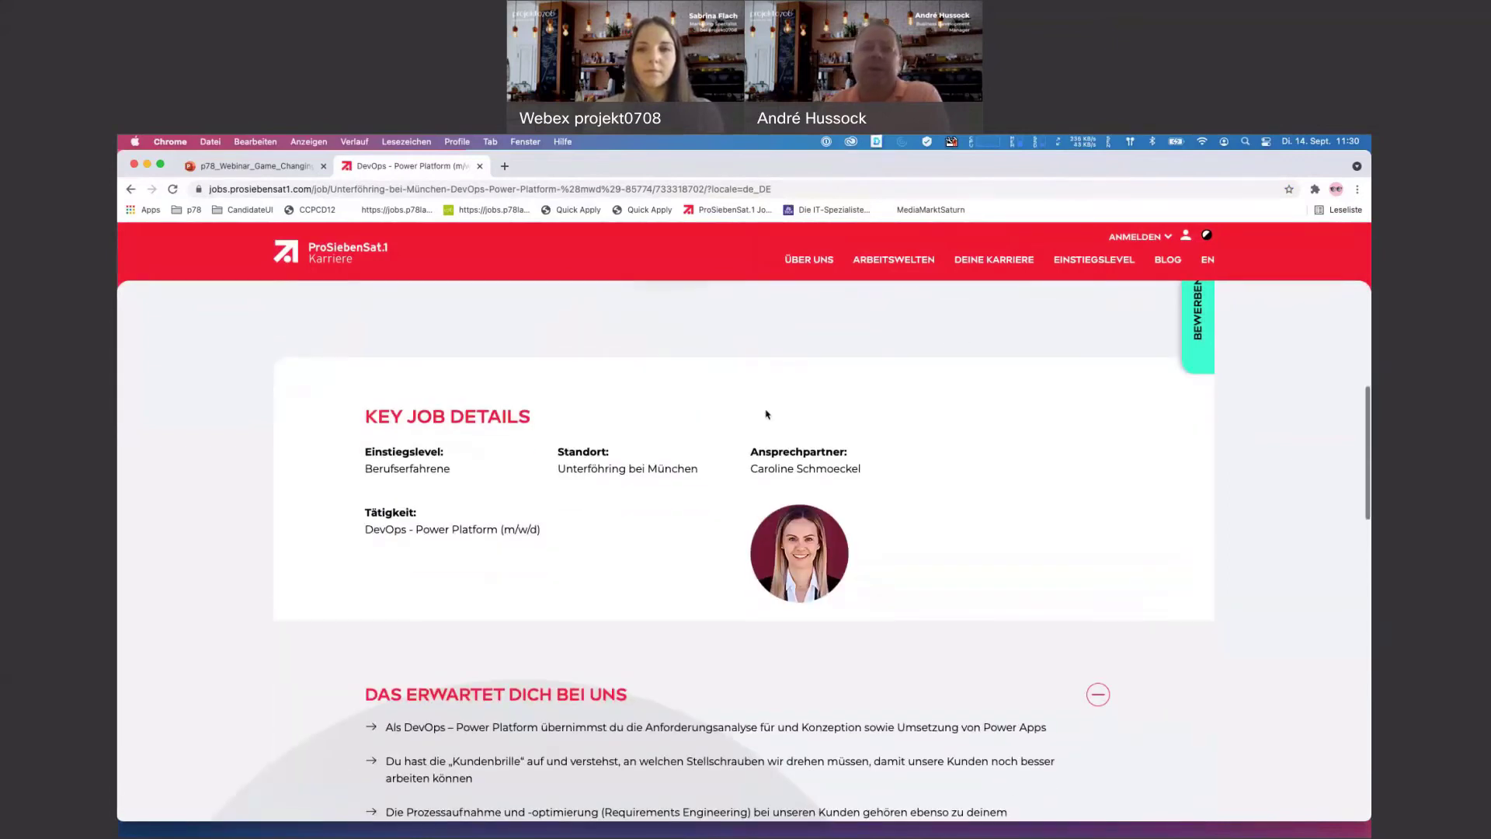
scroll(899, 506, "down", 2)
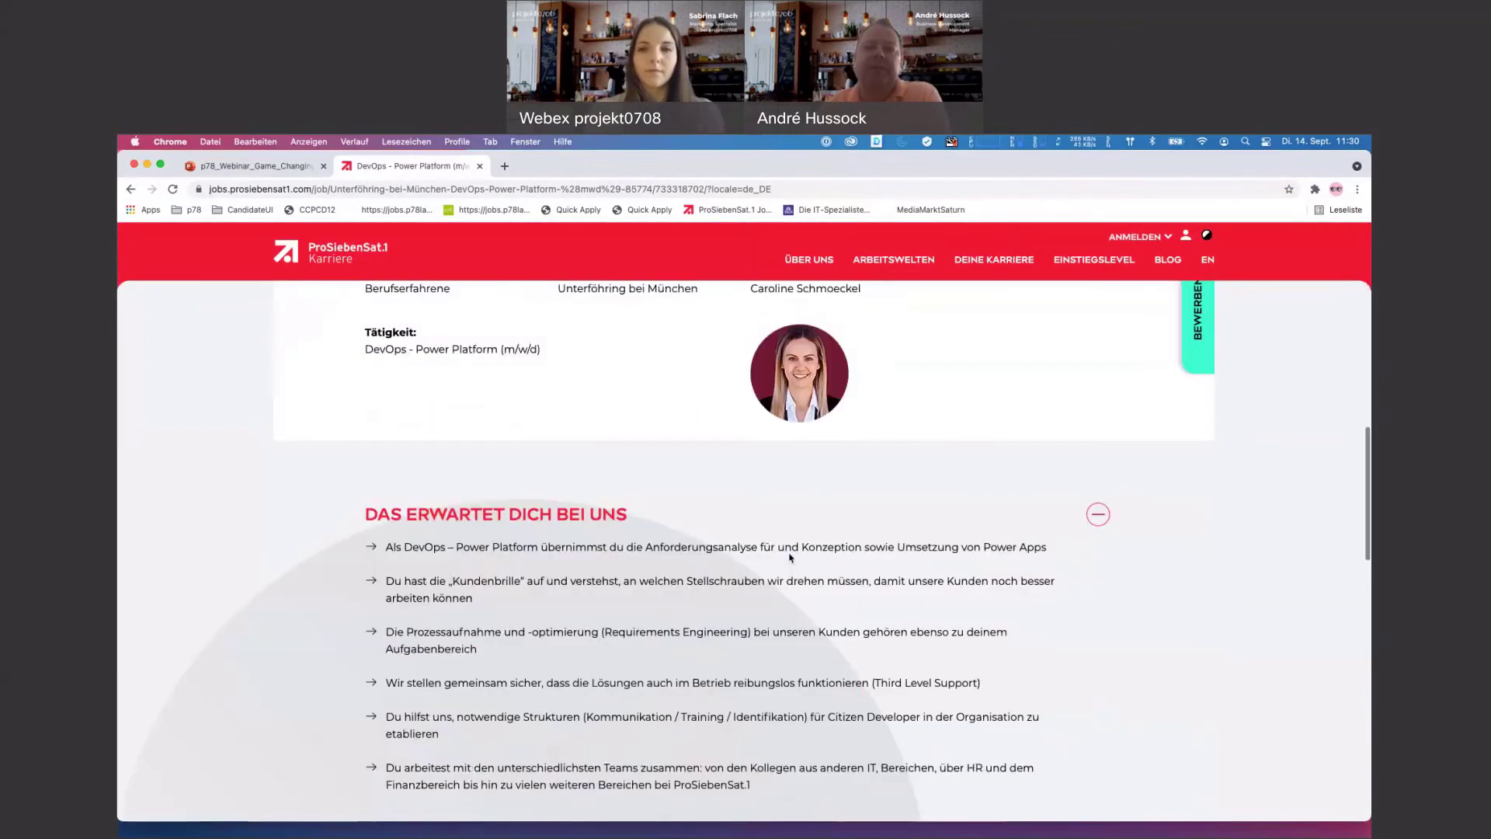
scroll(789, 557, "down", 2)
left_click(1097, 350)
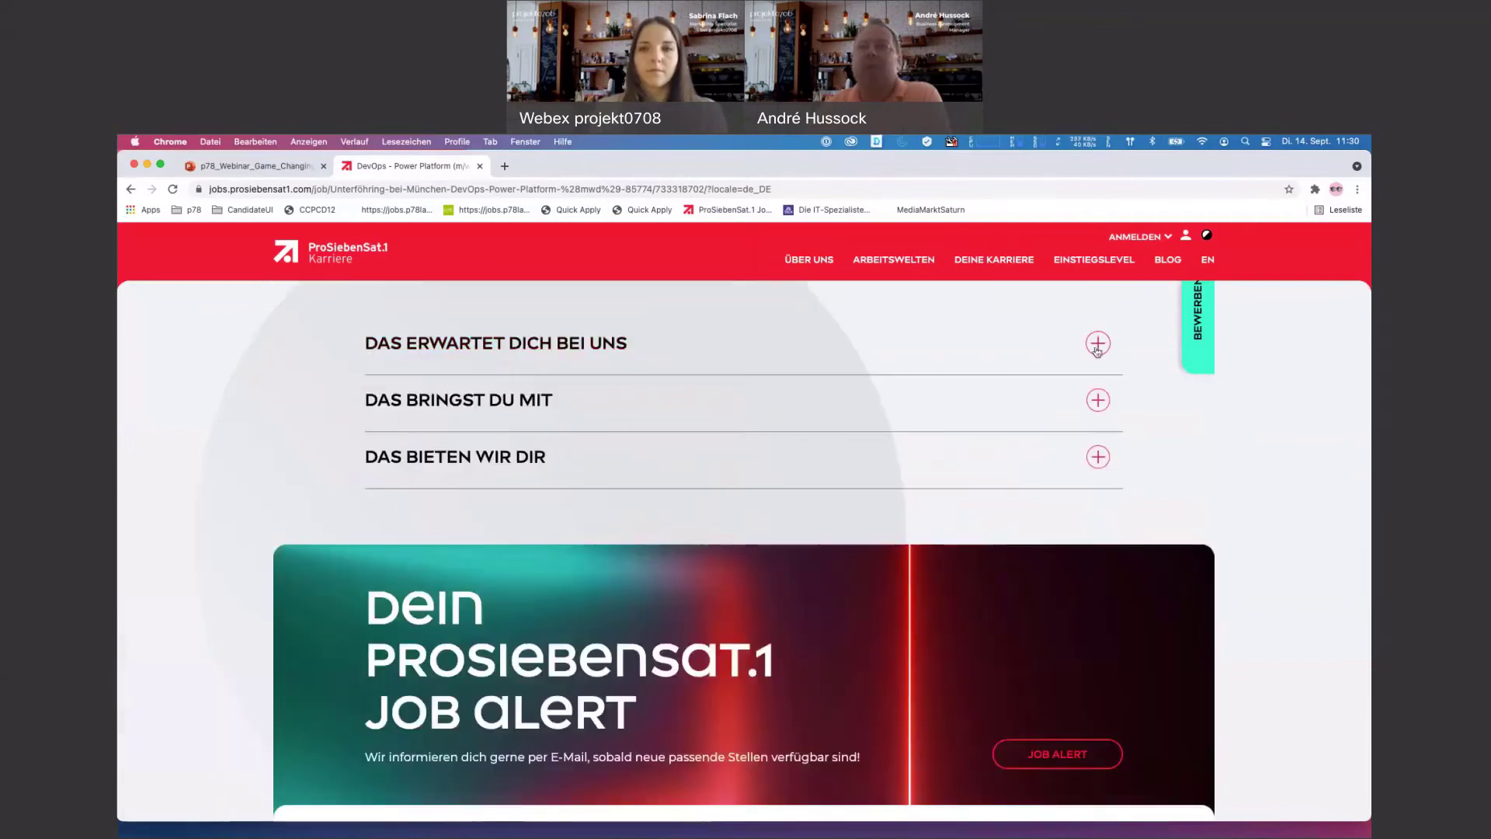
left_click(1097, 400)
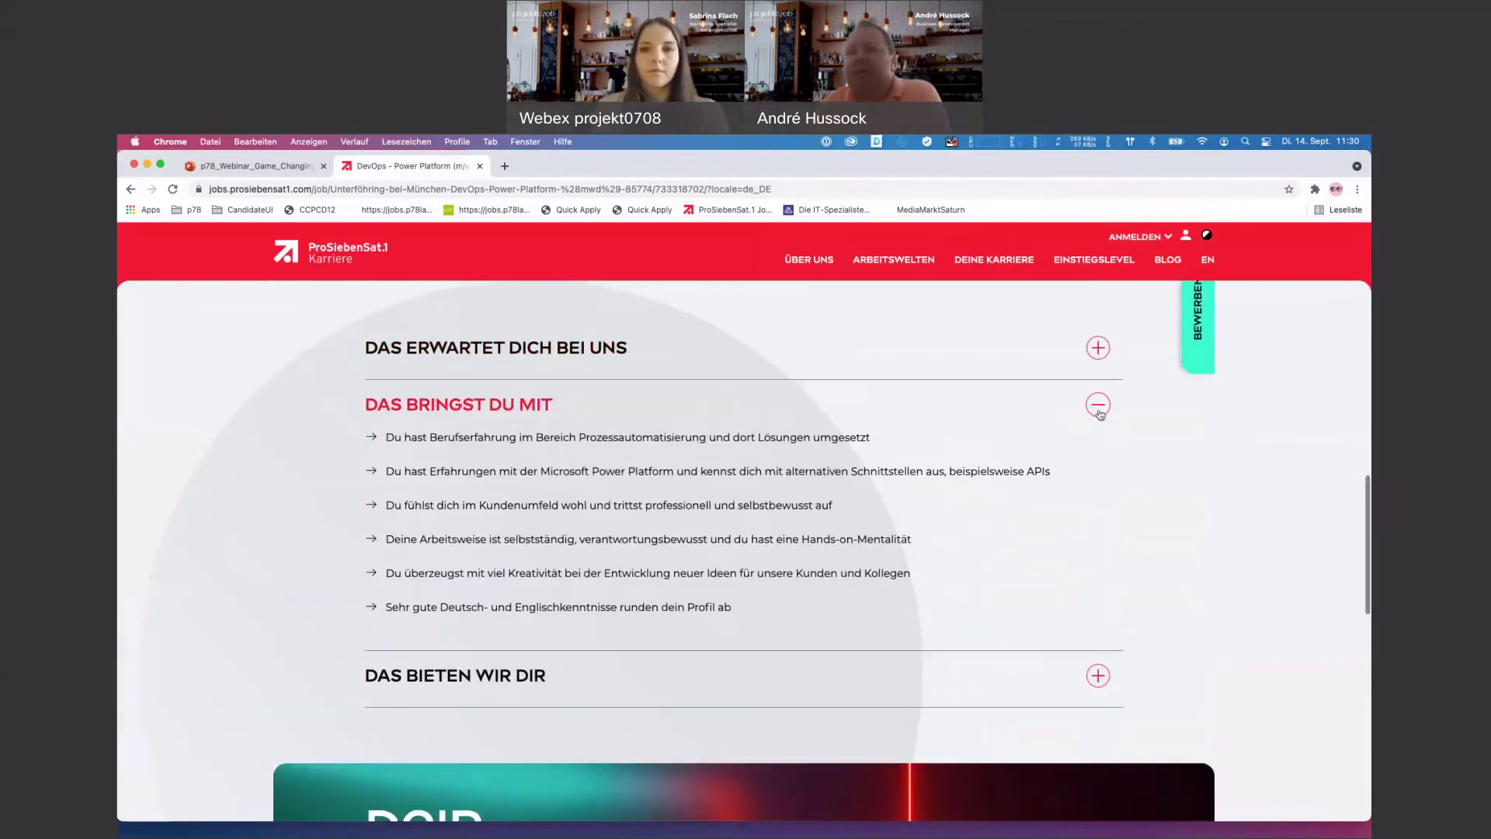
left_click(1099, 413)
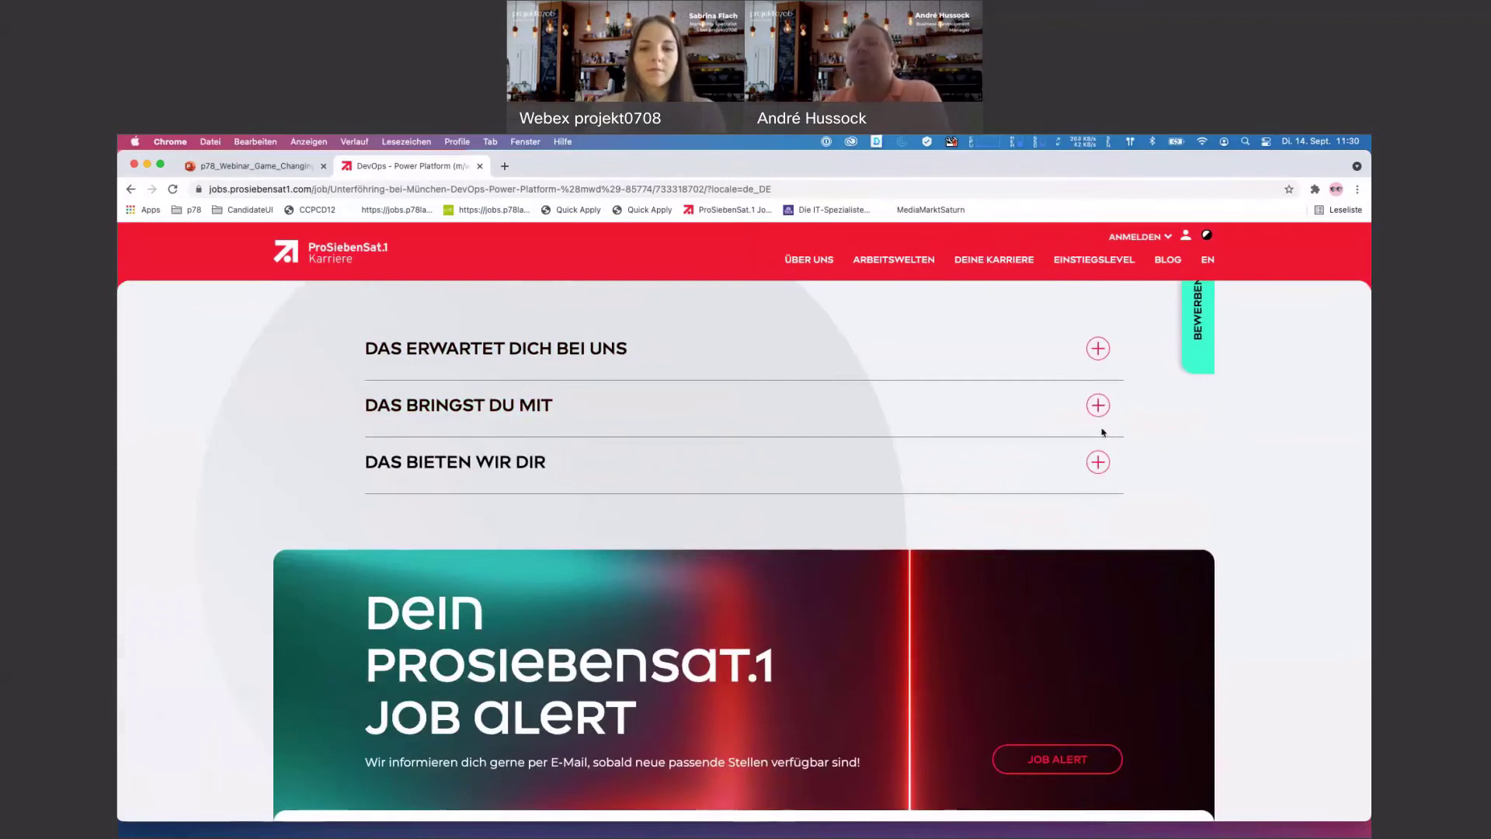
scroll(1115, 422, "down", 5)
scroll(1104, 433, "down", 8)
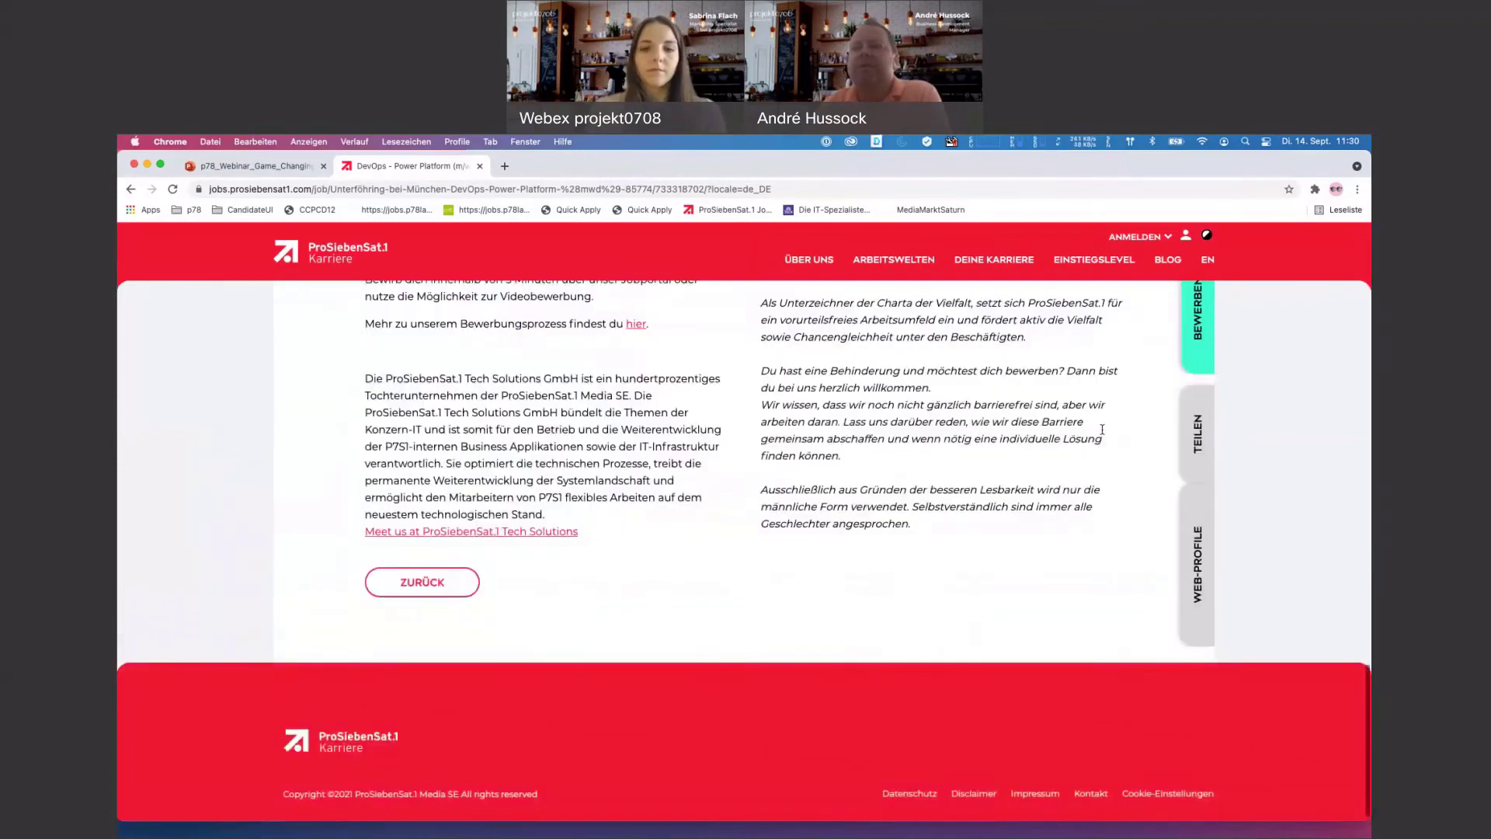
scroll(1103, 433, "up", 4)
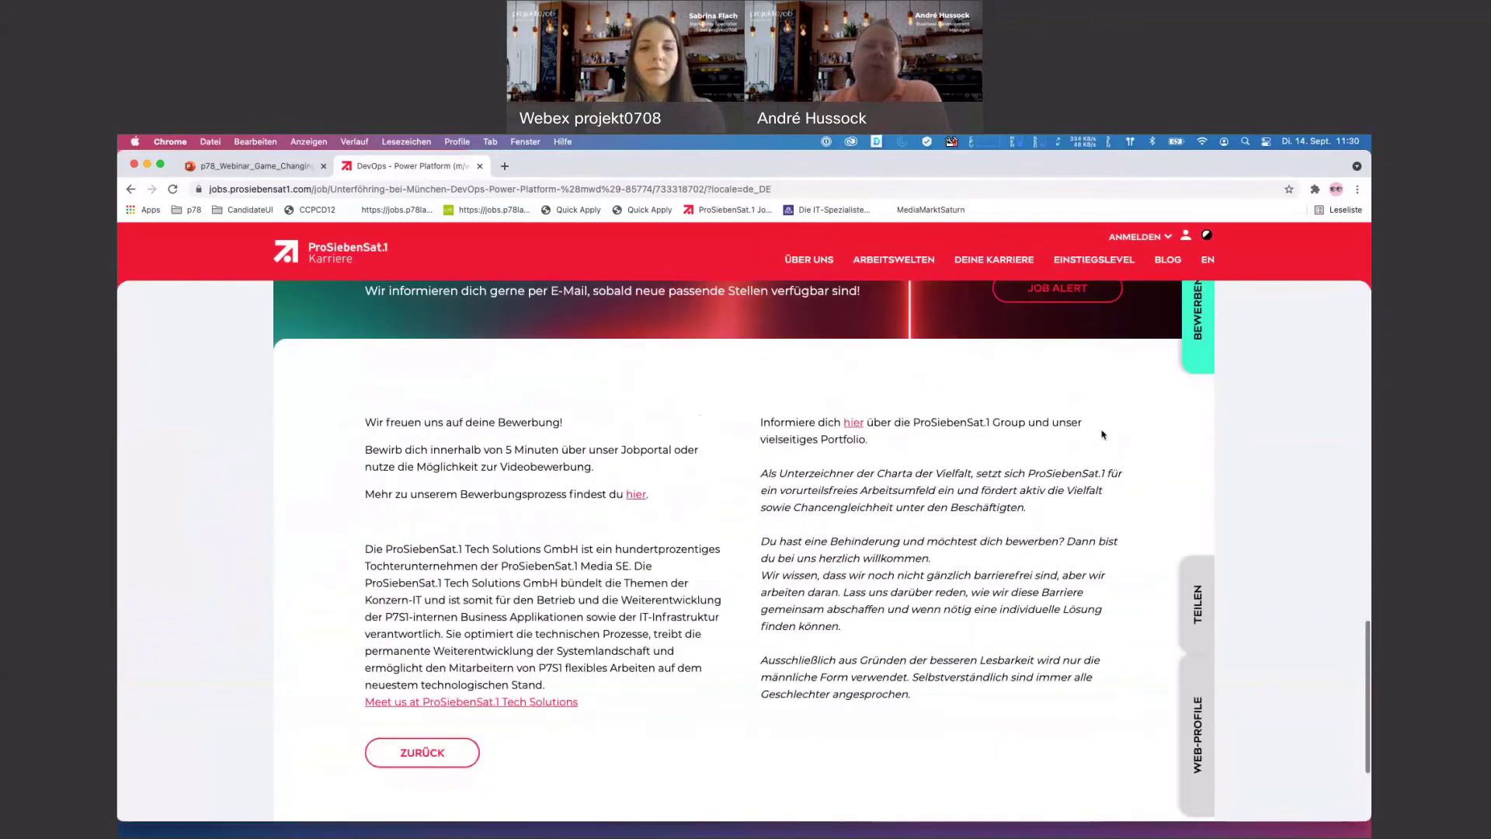
scroll(752, 446, "up", 2)
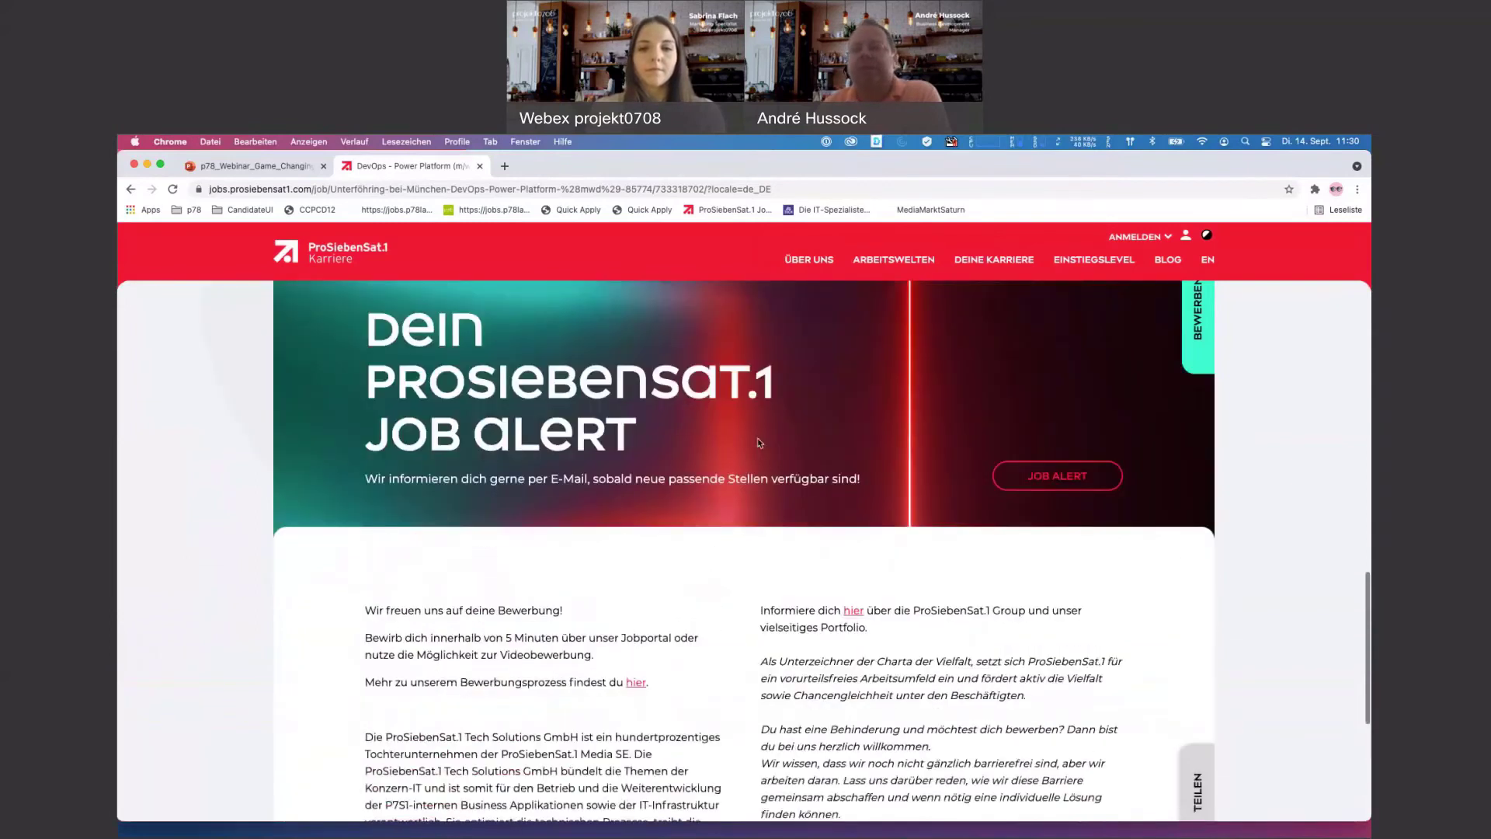
scroll(760, 442, "up", 4)
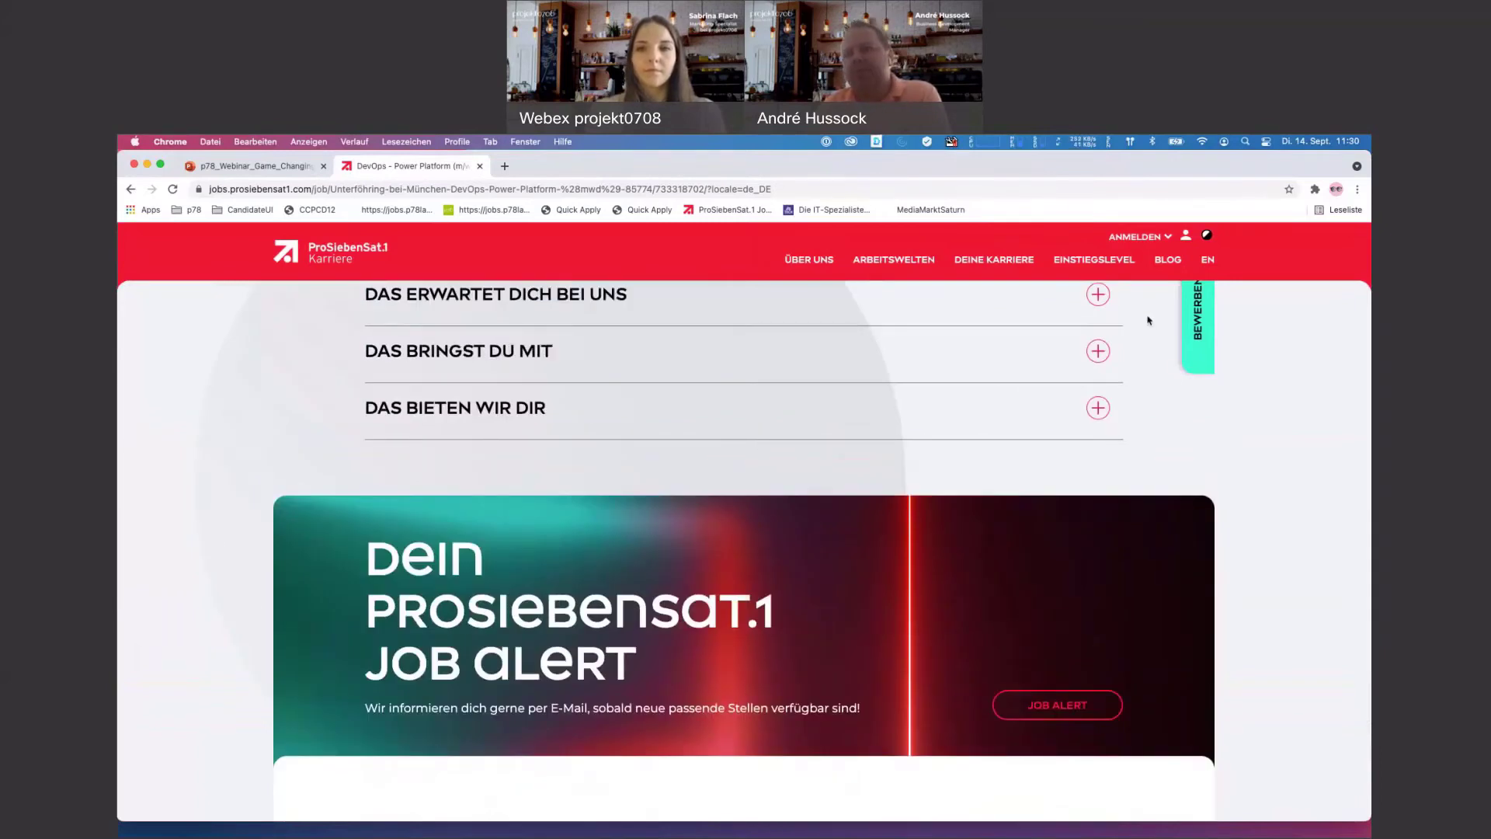
scroll(1289, 489, "down", 10)
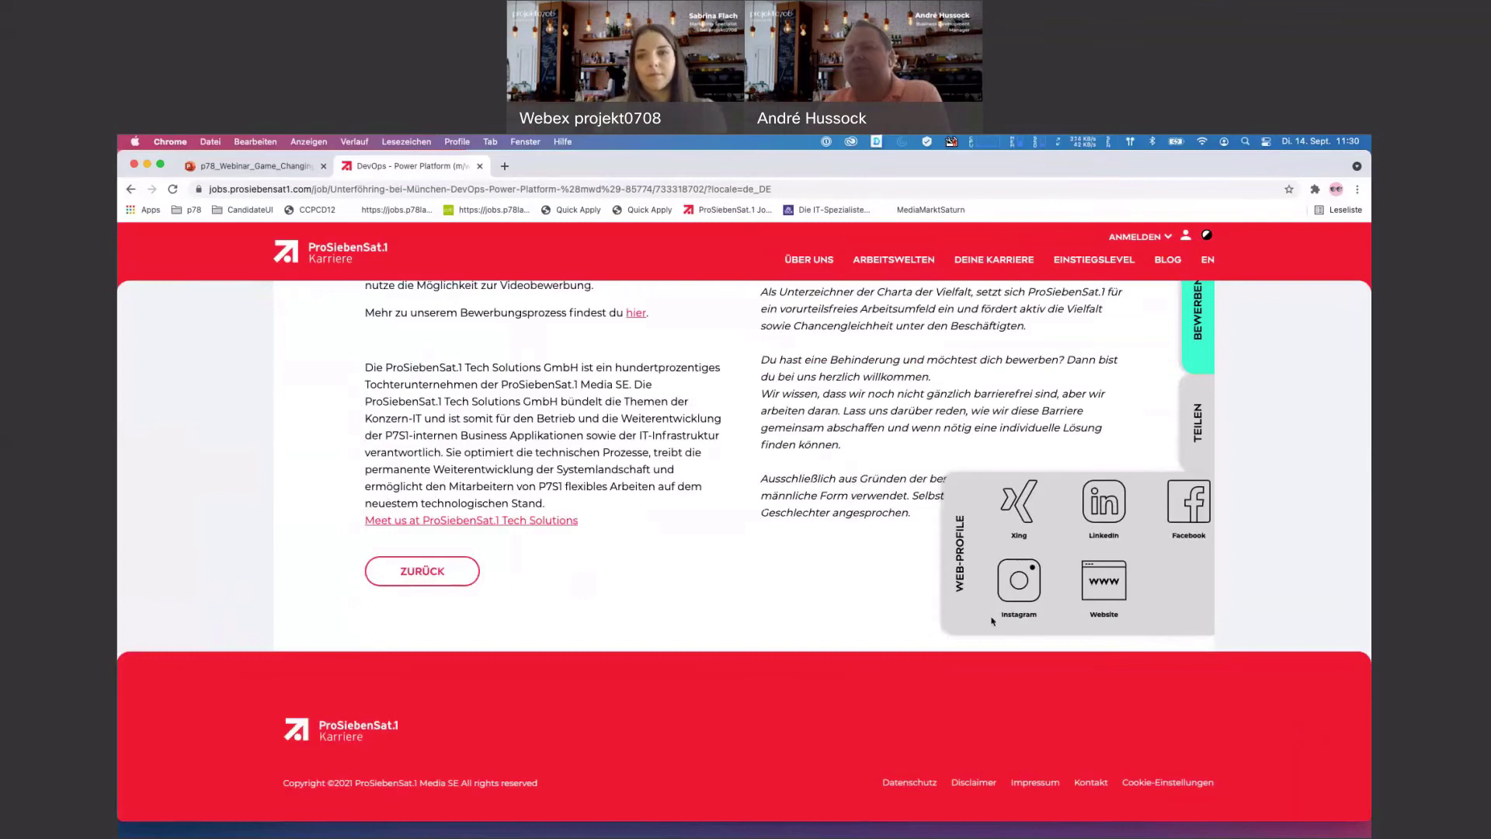
- Switch the careers site to the black high-contrast theme
mouse_move(980, 444)
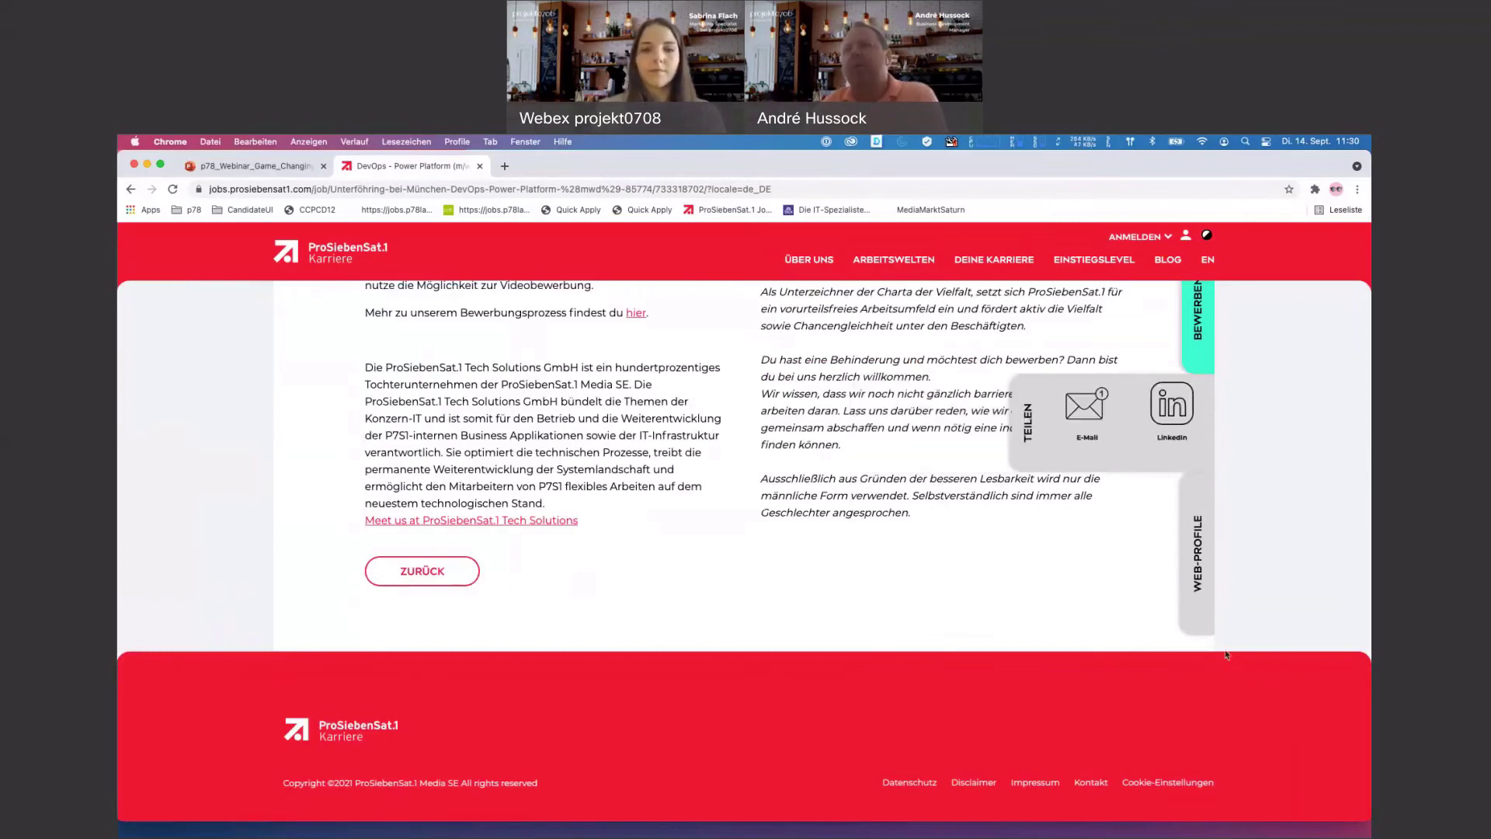
mouse_move(1196, 334)
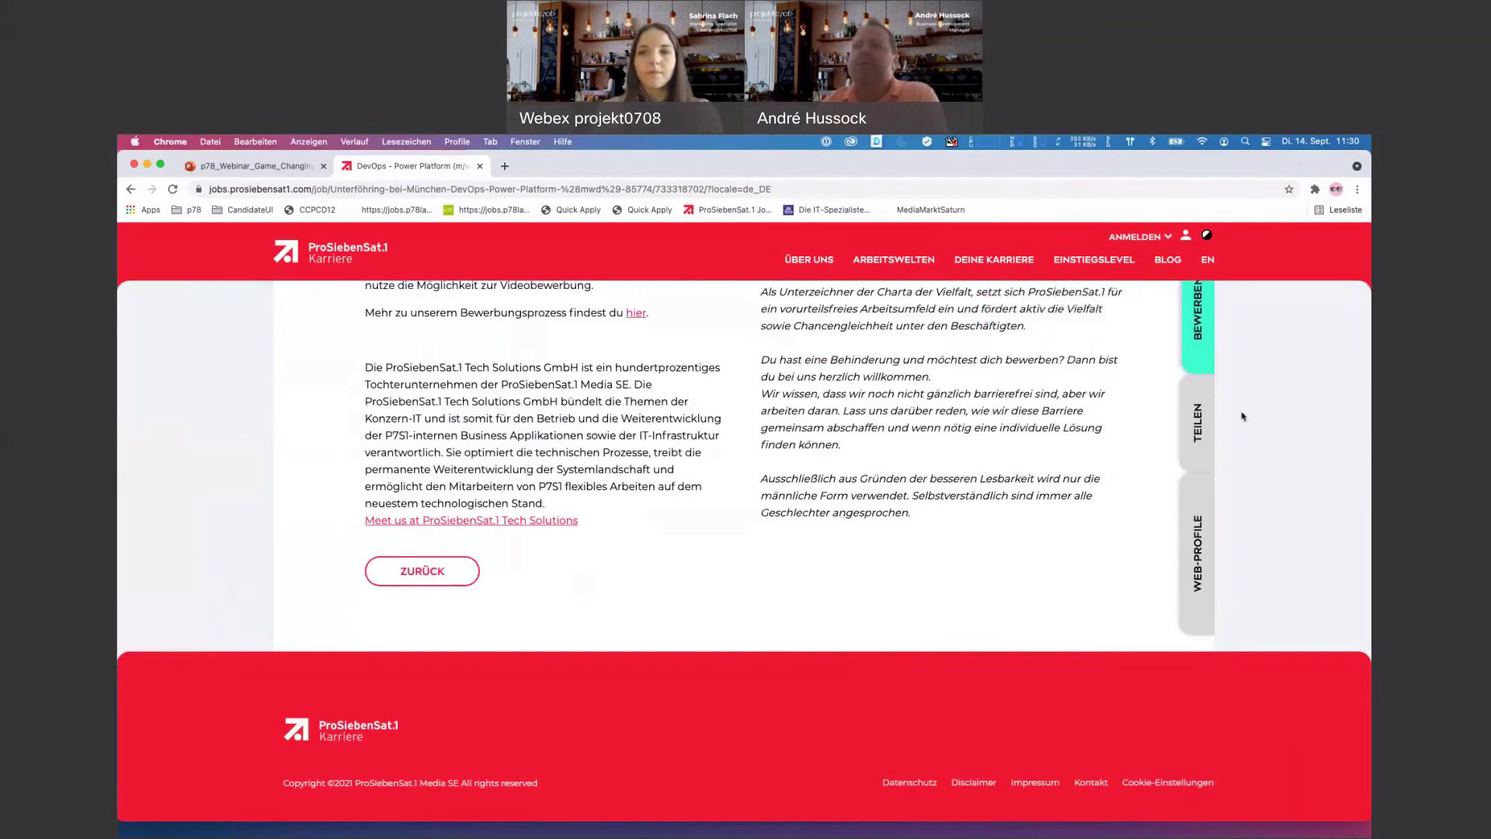
scroll(1243, 409, "up", 1)
scroll(893, 321, "down", 1)
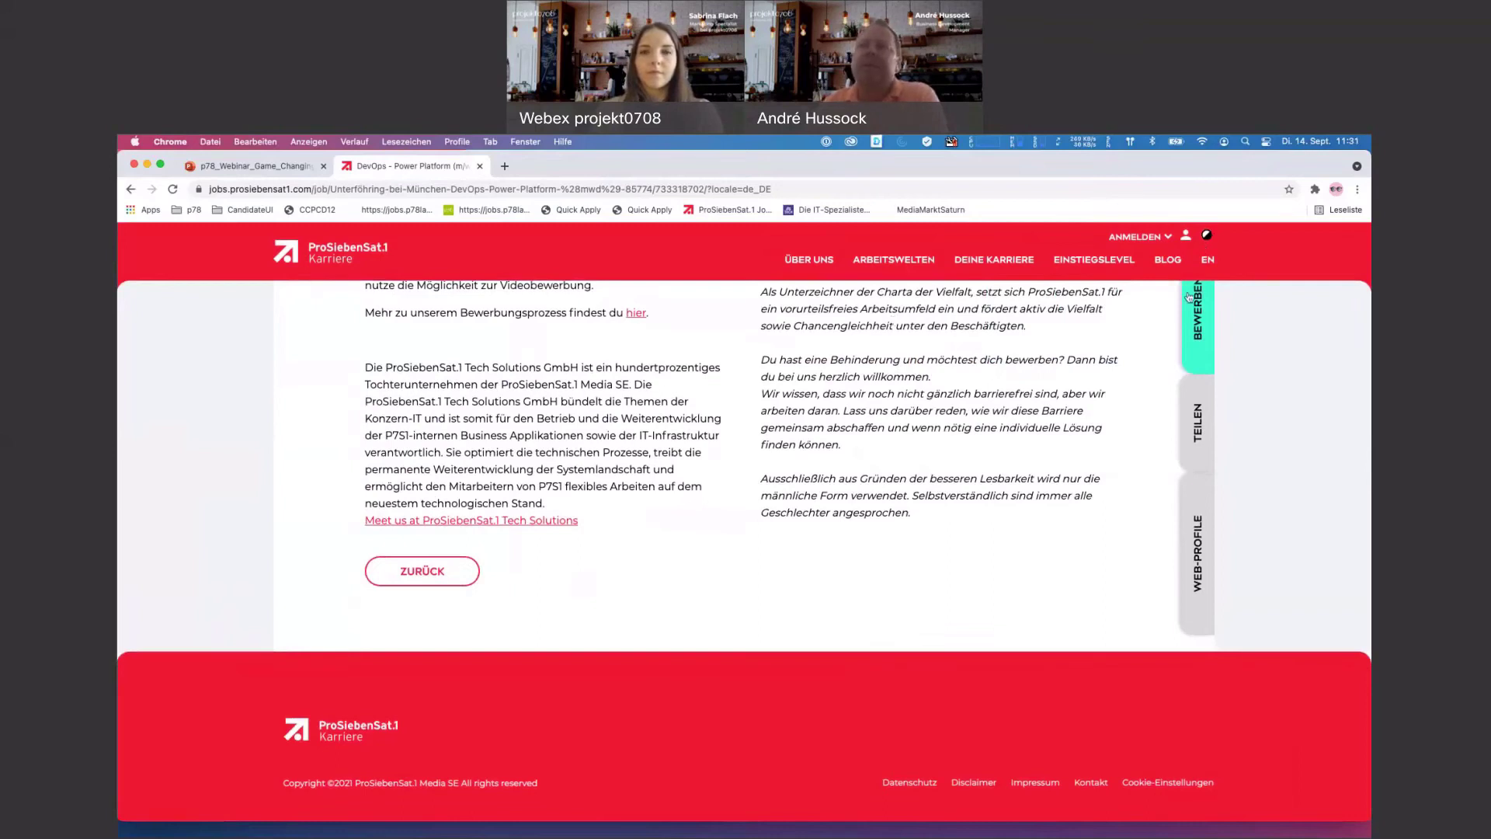
left_click(1206, 235)
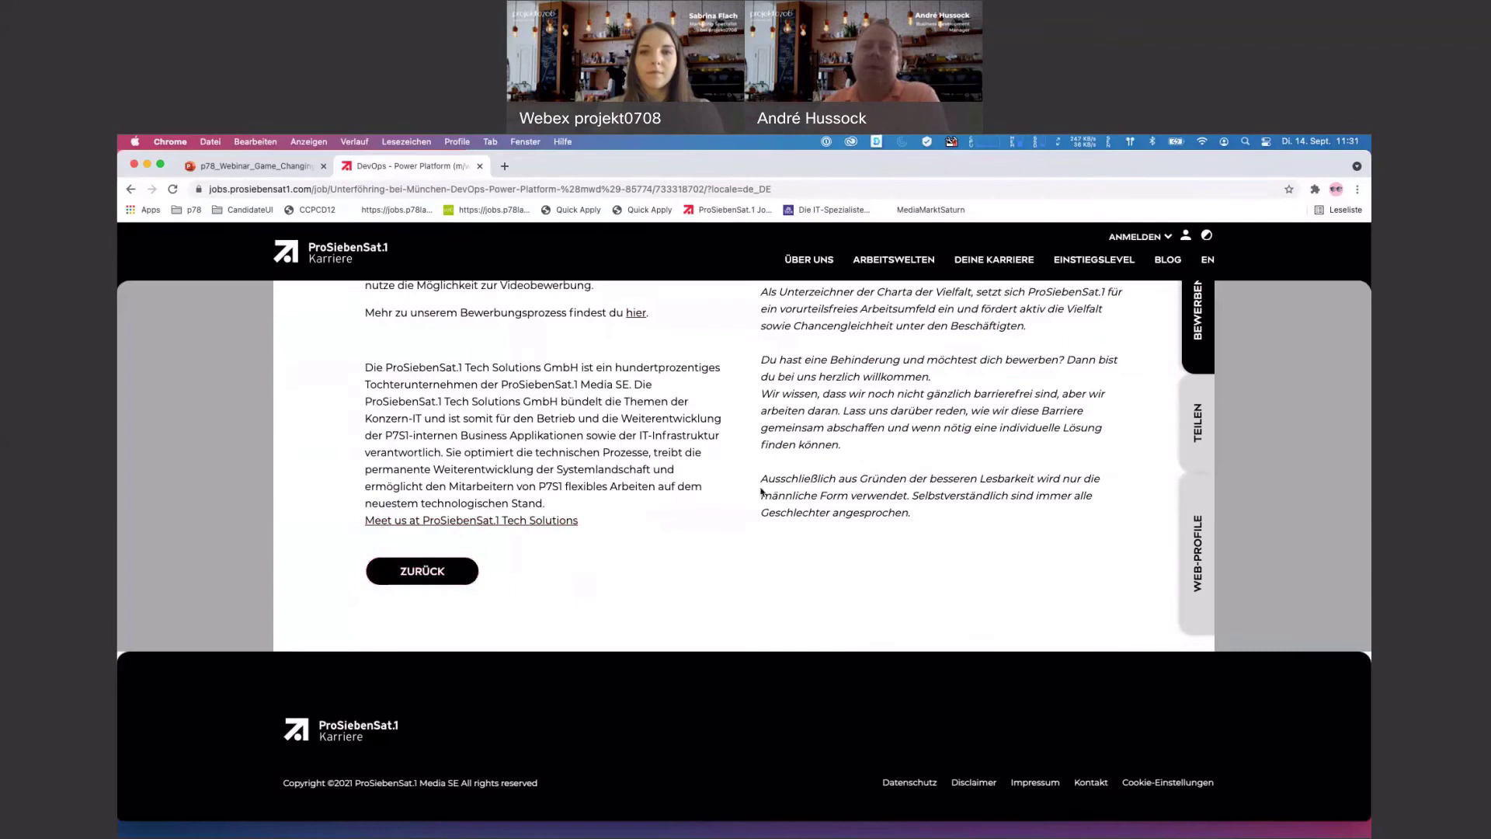
- Scroll to the Key Job Details and restore the red colour theme
scroll(761, 491, "up", 20)
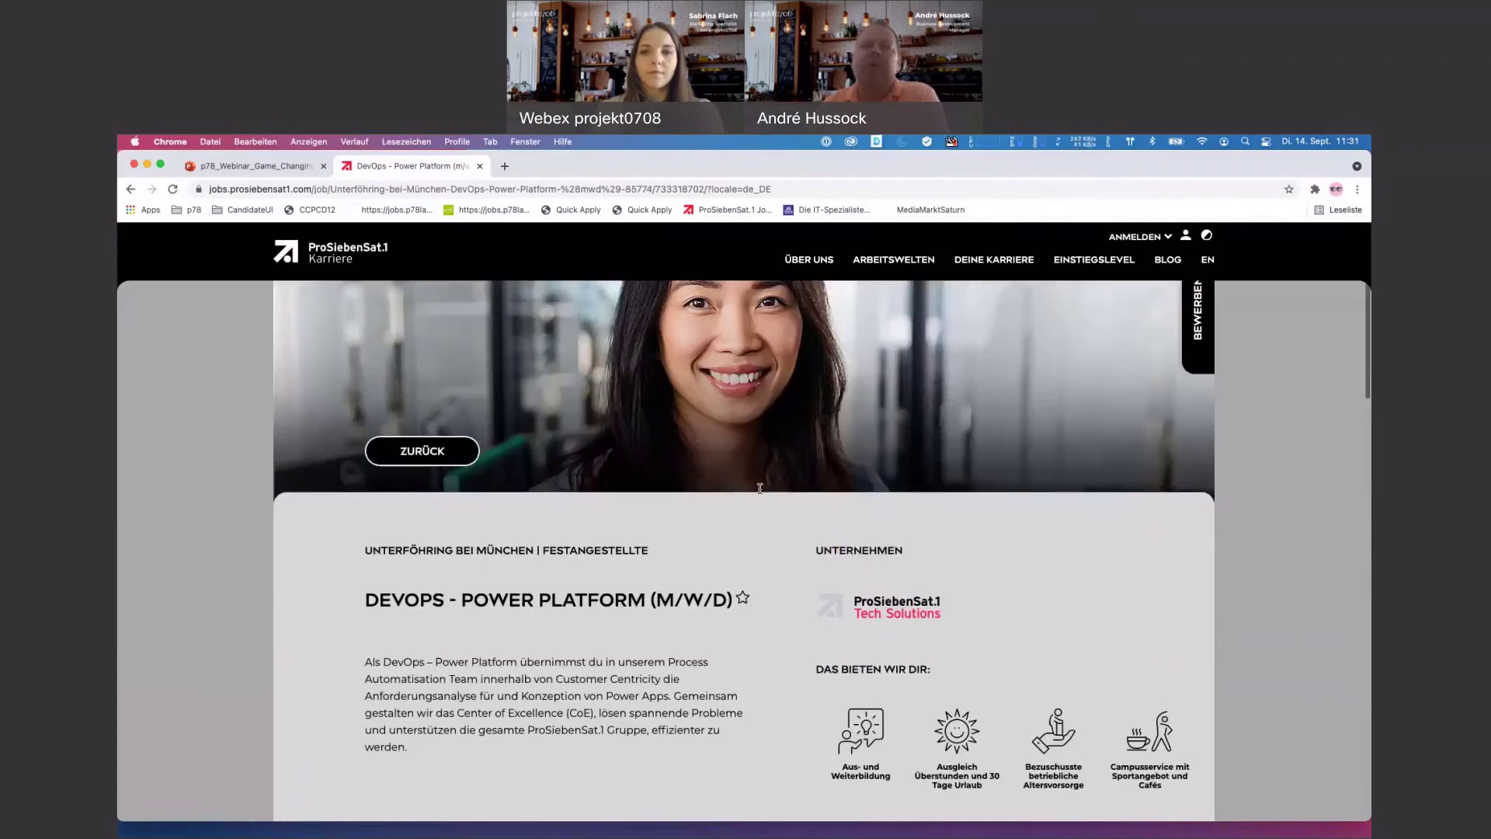
scroll(924, 450, "up", 2)
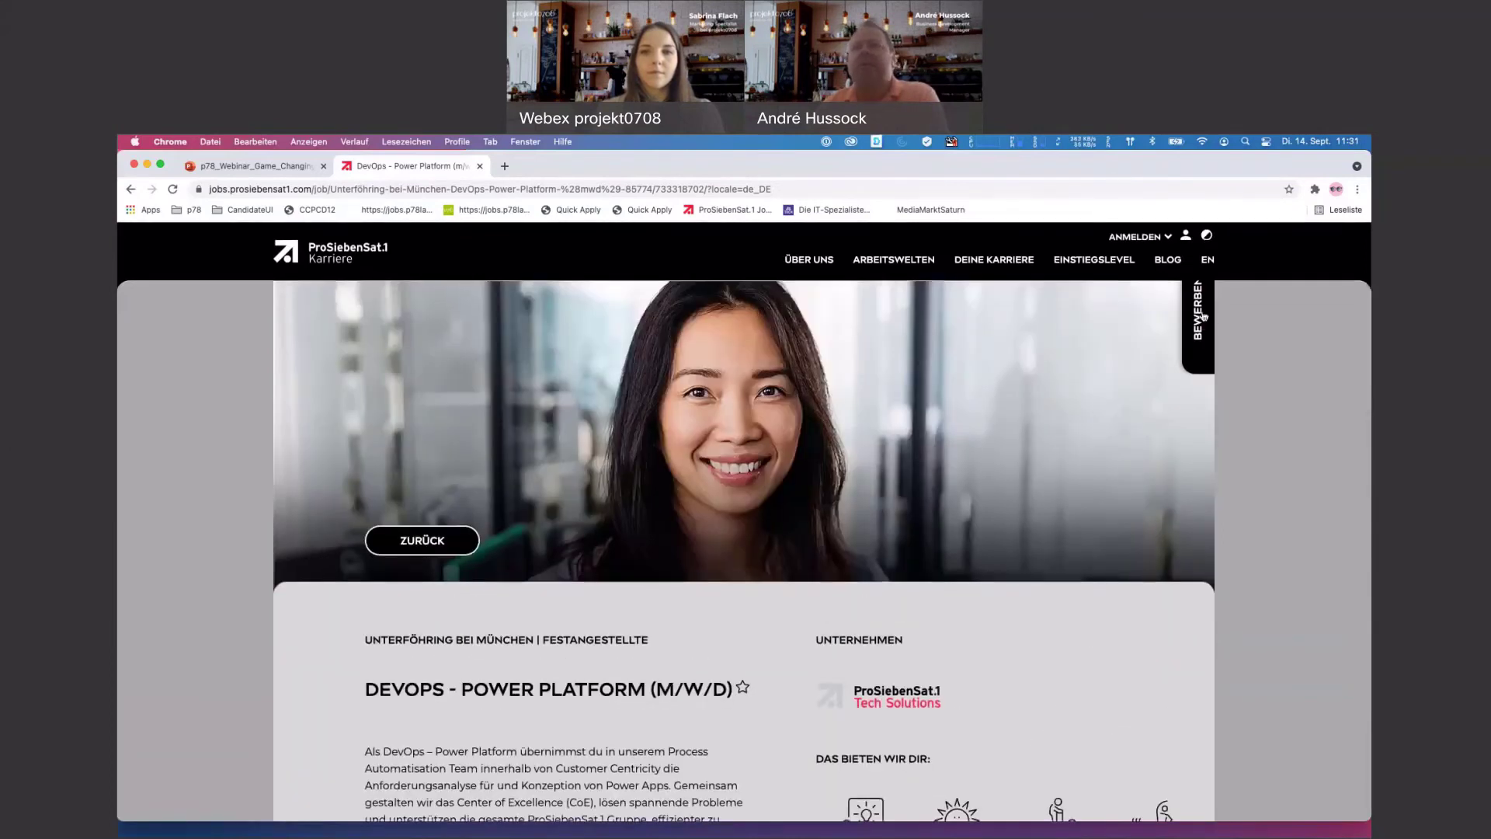
scroll(967, 440, "down", 10)
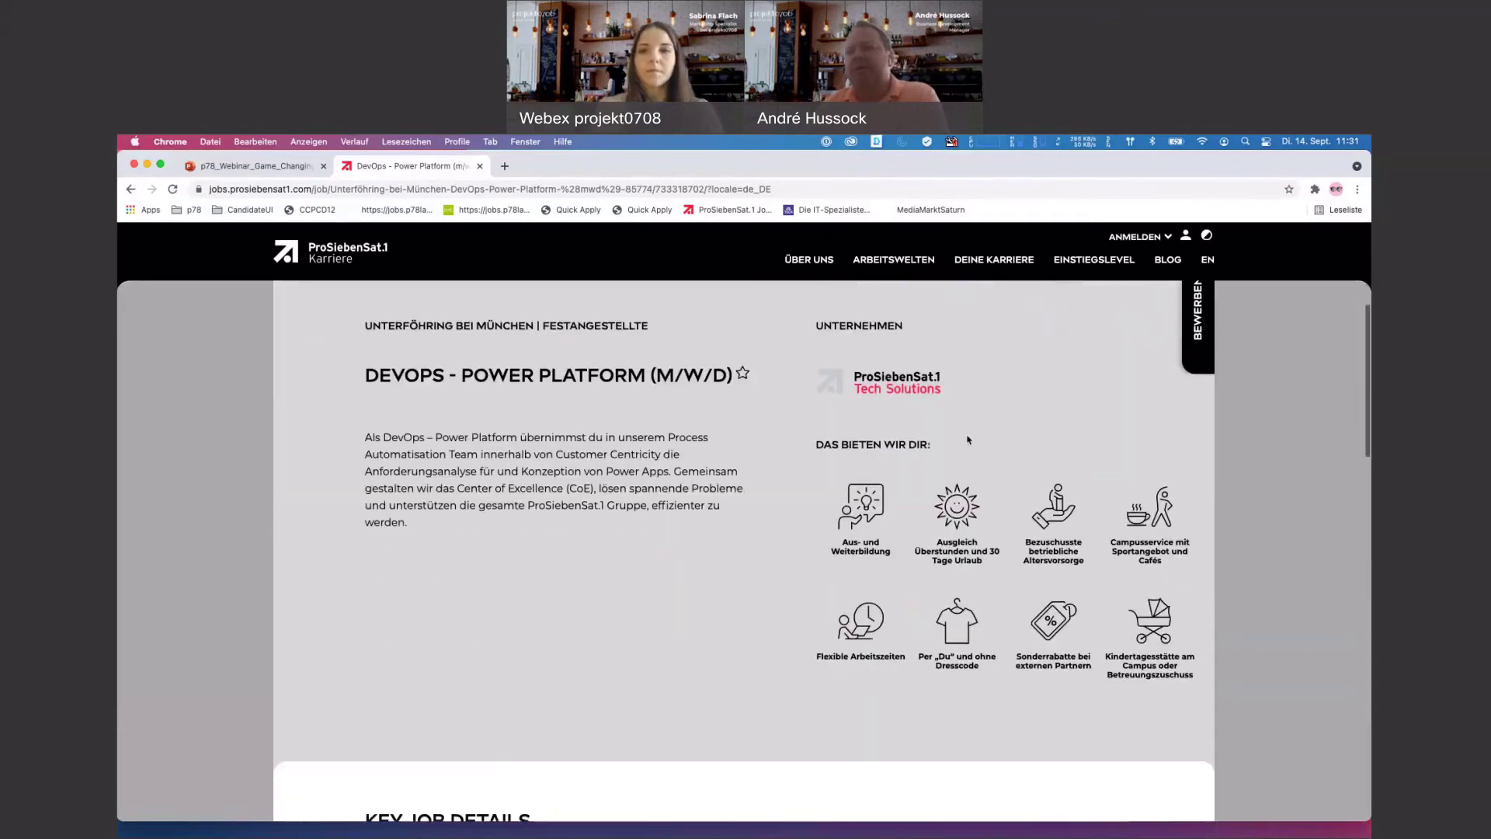
scroll(968, 440, "down", 8)
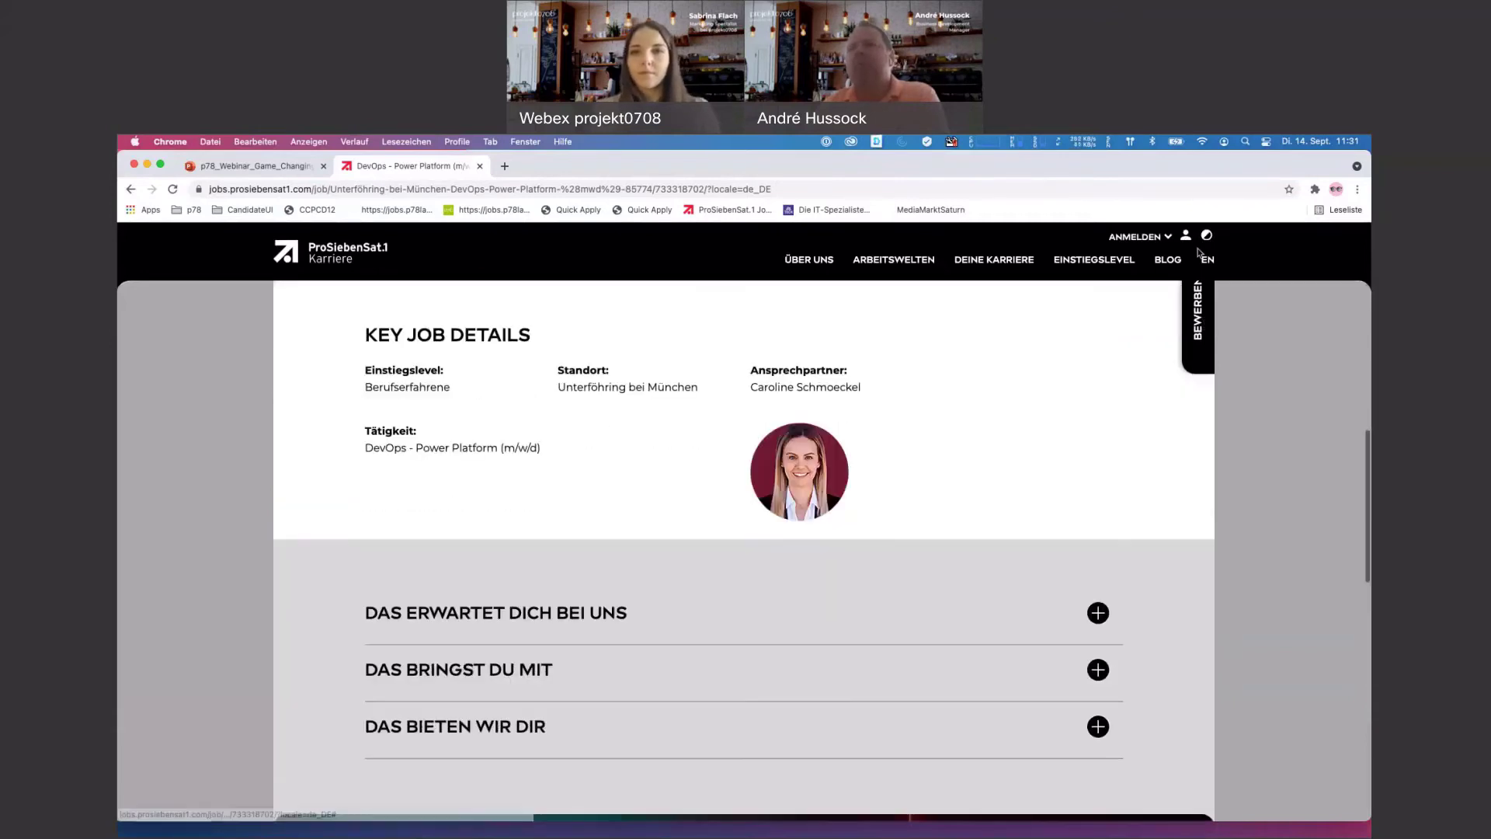
left_click(1206, 236)
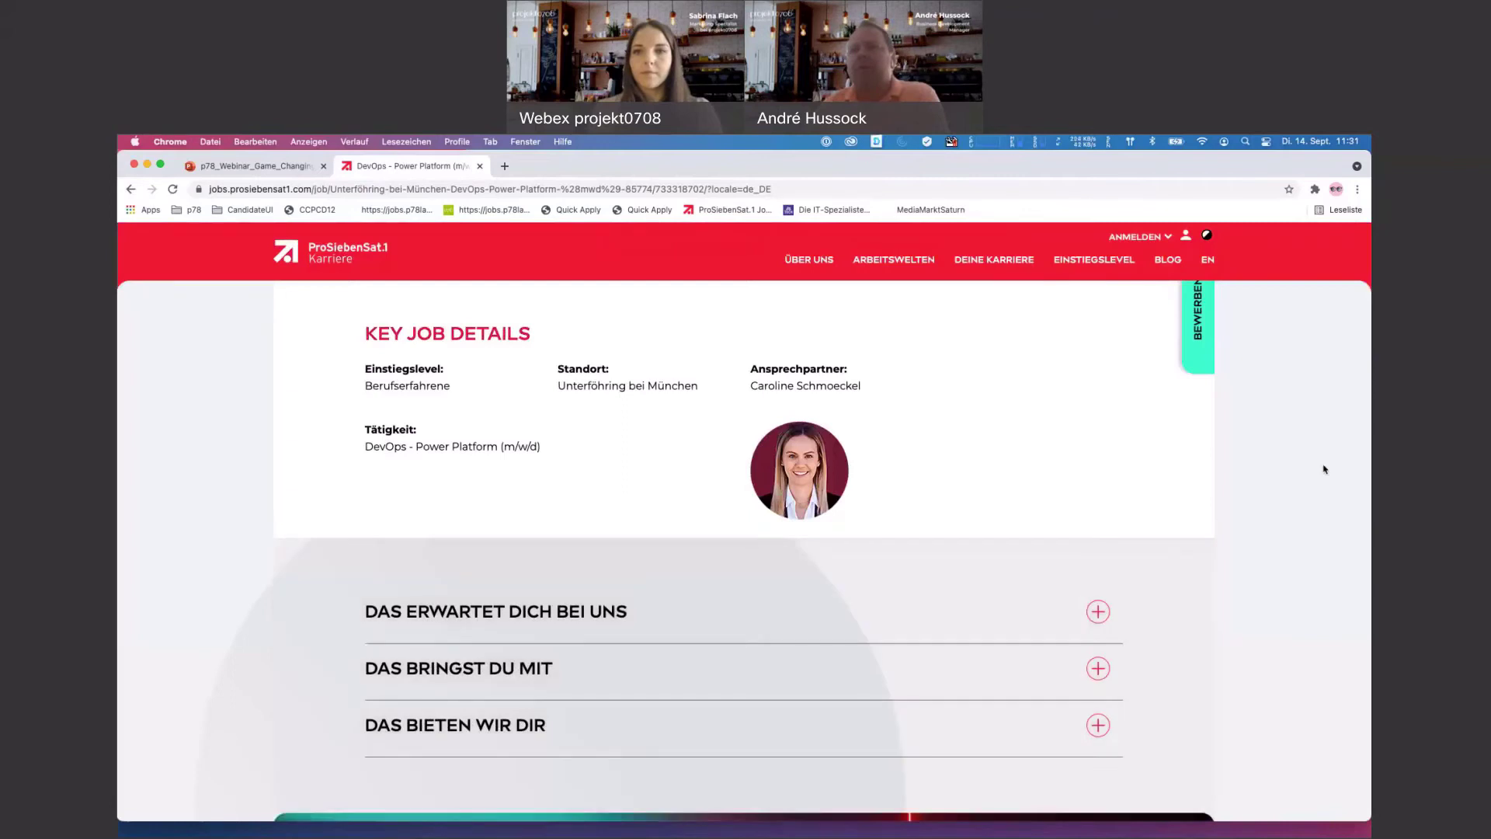
scroll(1324, 471, "down", 12)
- Open the BEWERBEN side tab, choose 'Jetzt bewerben', and continue past the welcome screen to the form
scroll(756, 460, "down", 3)
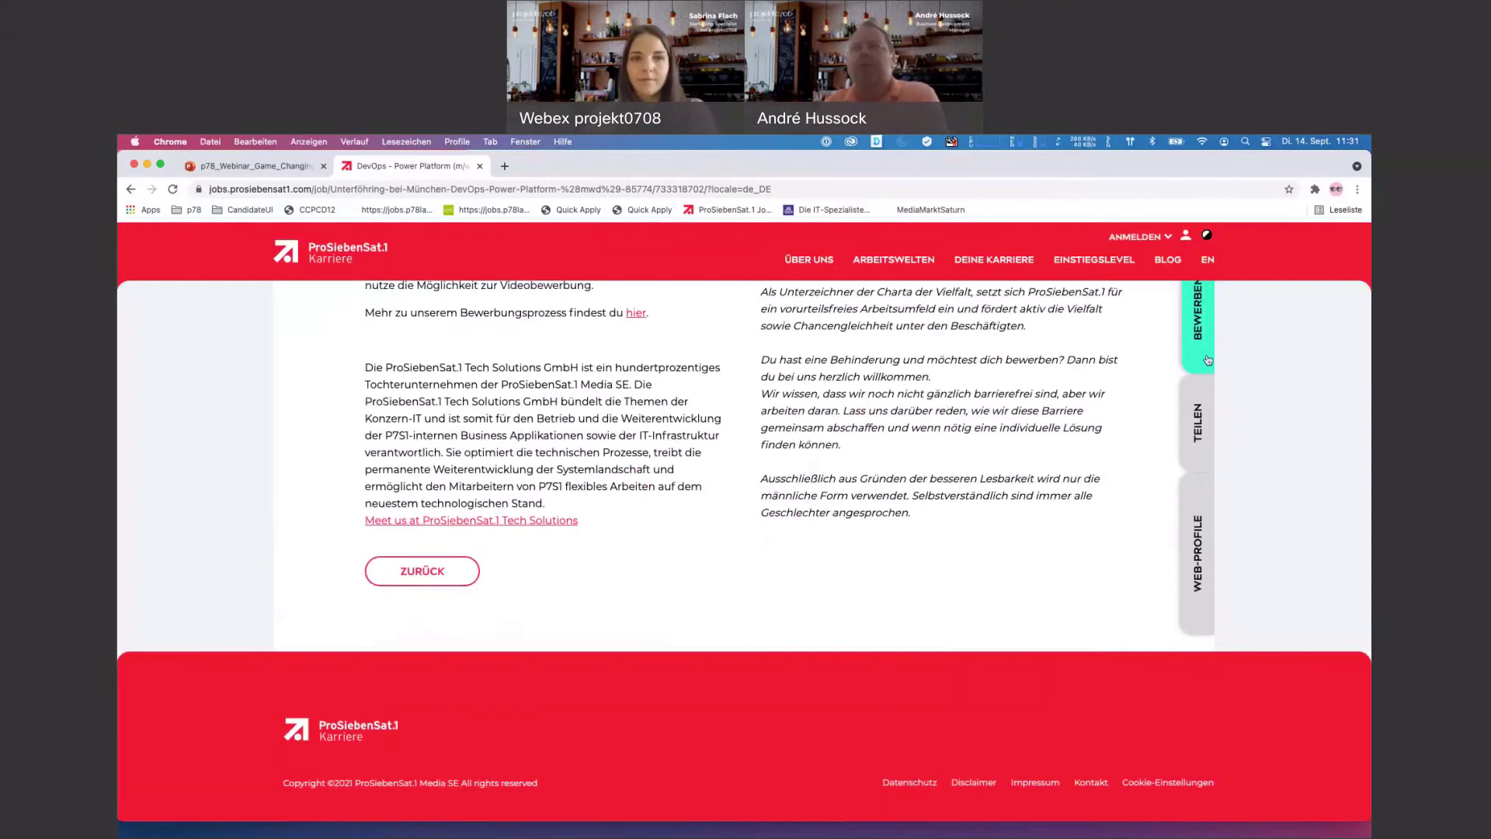
left_click(1208, 361)
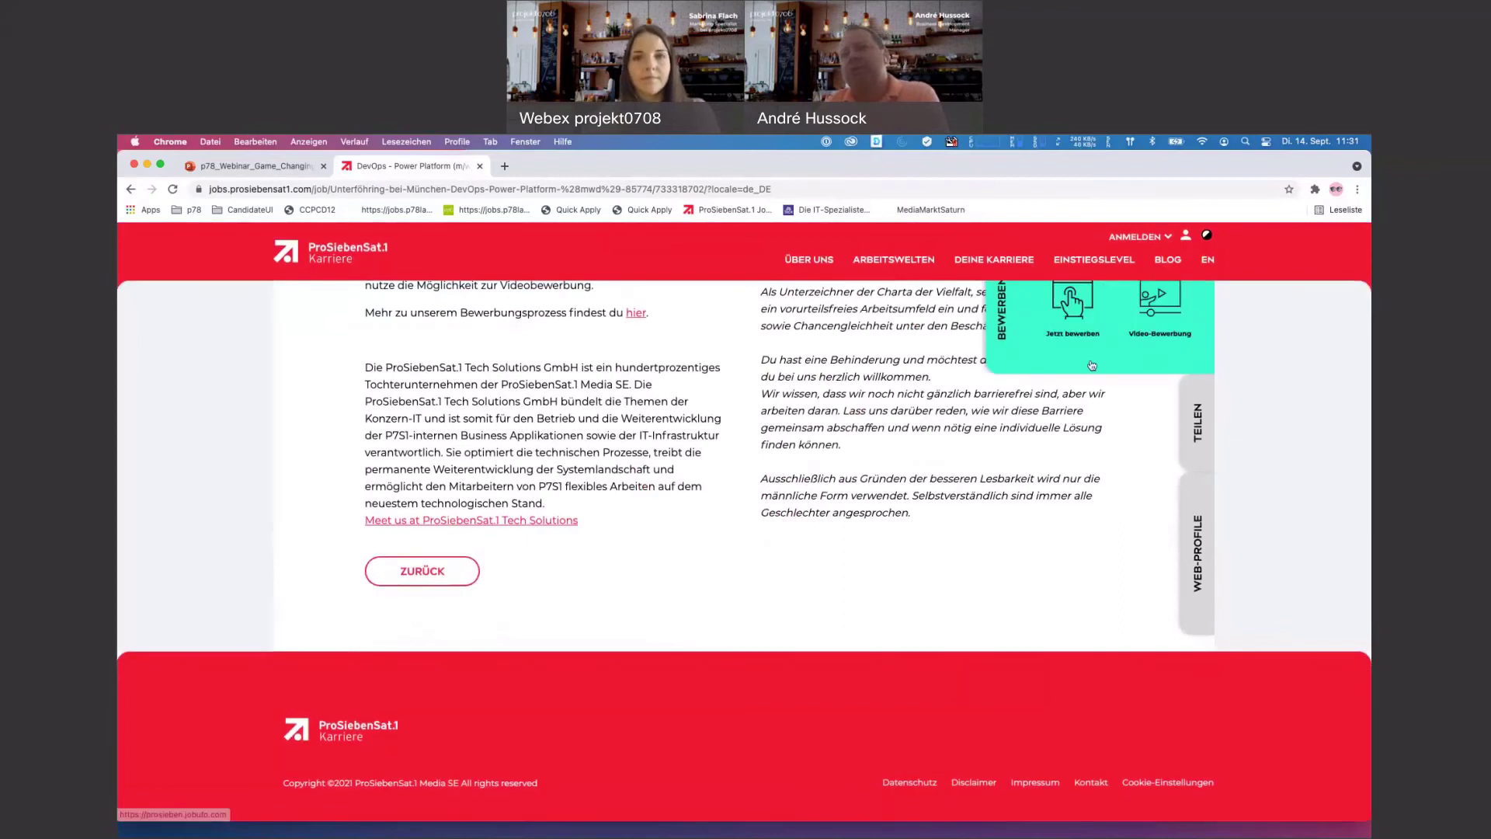
left_click(1075, 339)
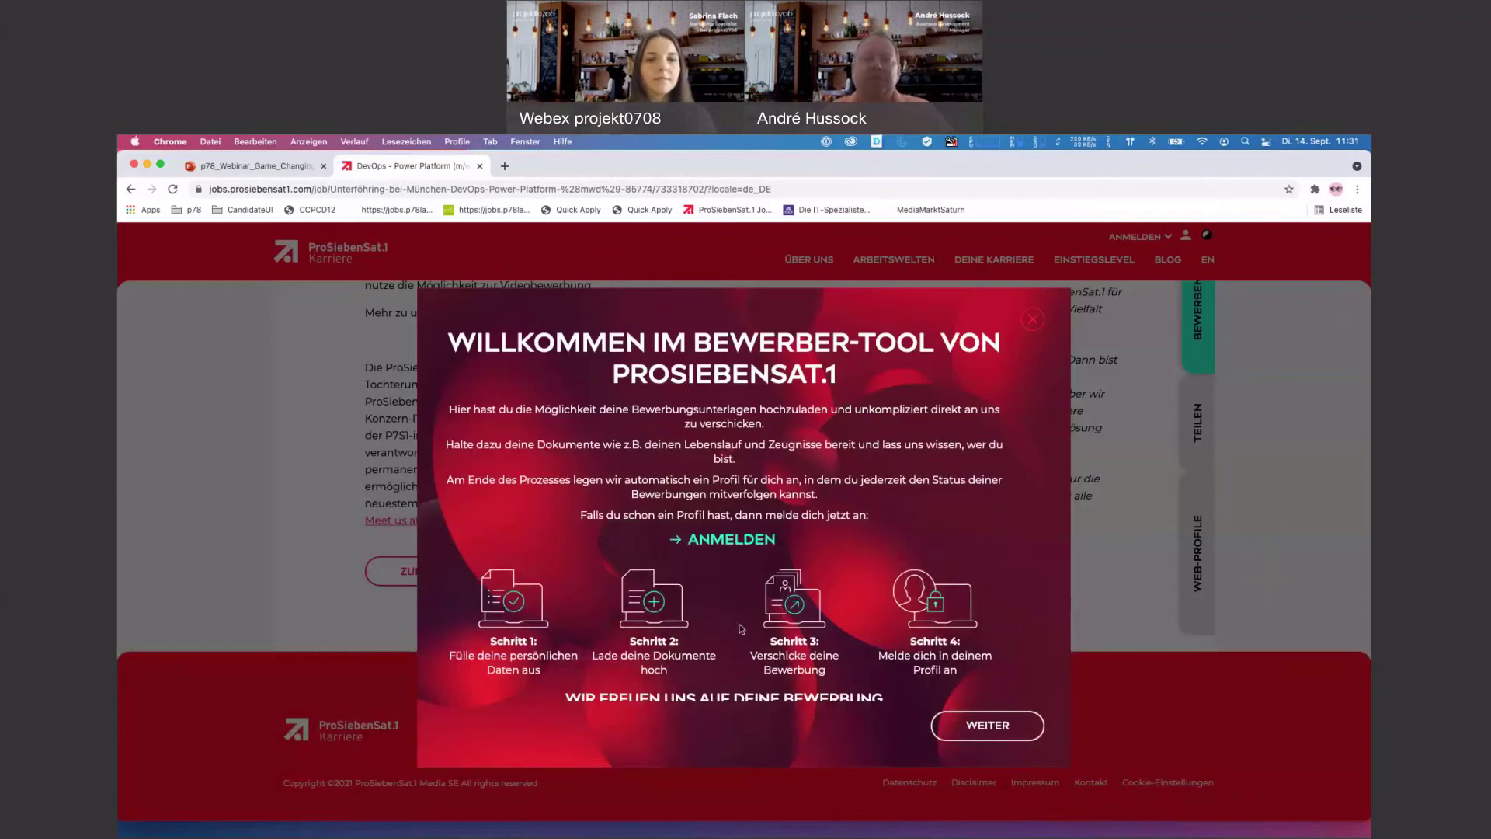
left_click(987, 725)
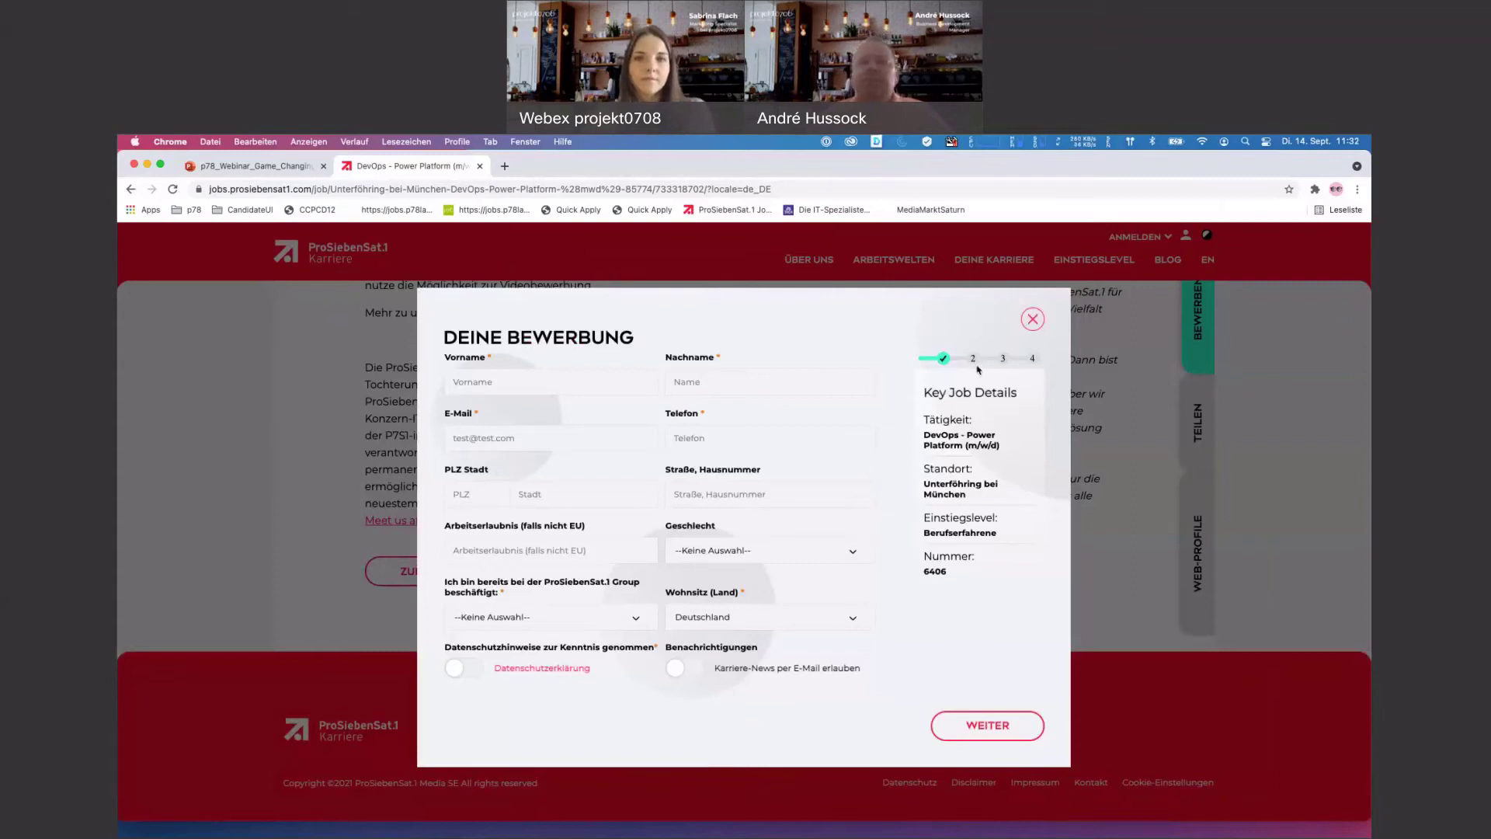
- Enter the applicant's first and last name, autofilled e-mail made unique, and phone number
left_click(537, 383)
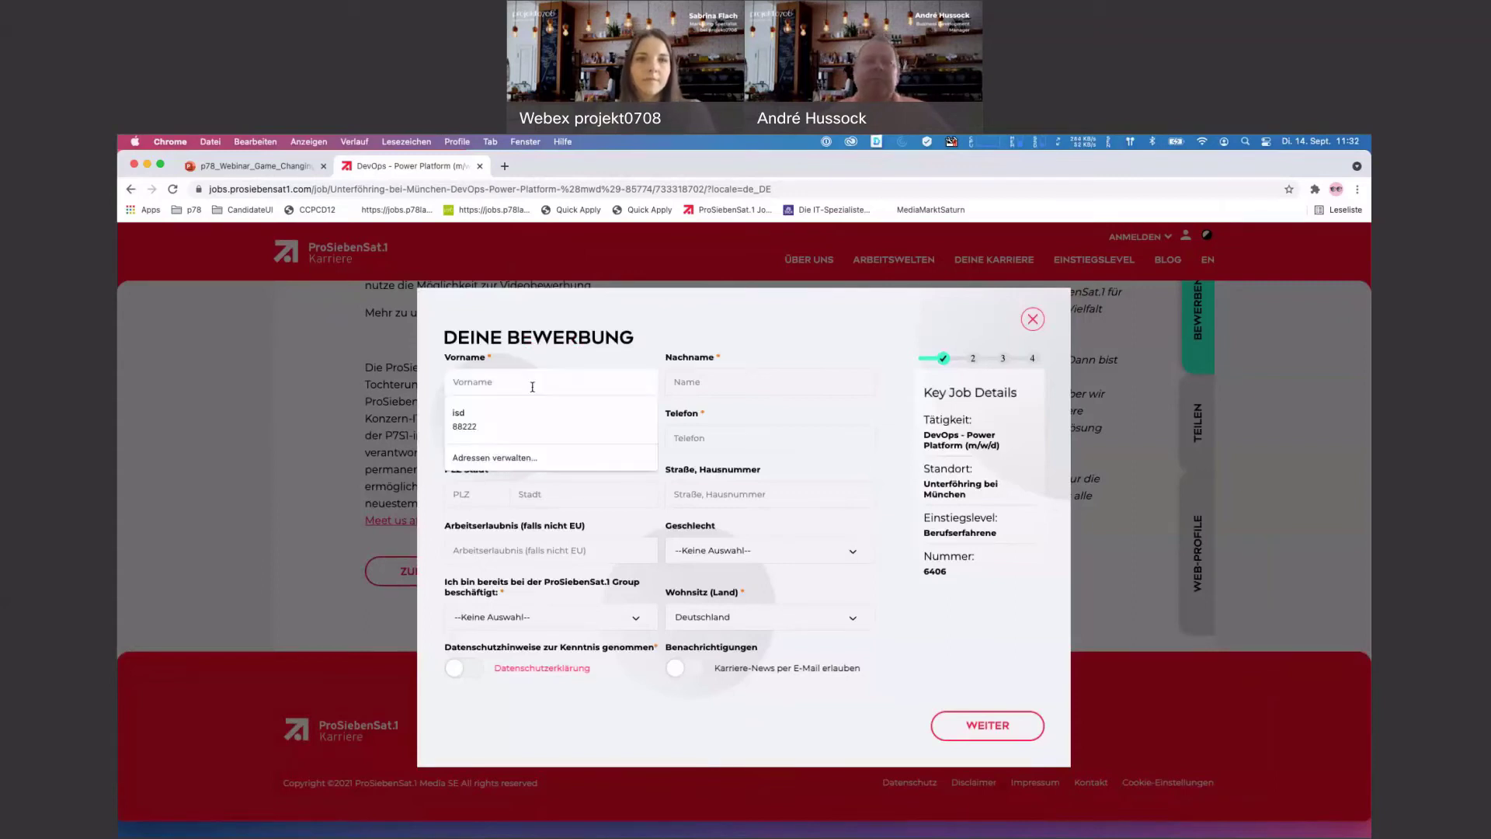
type("Andre")
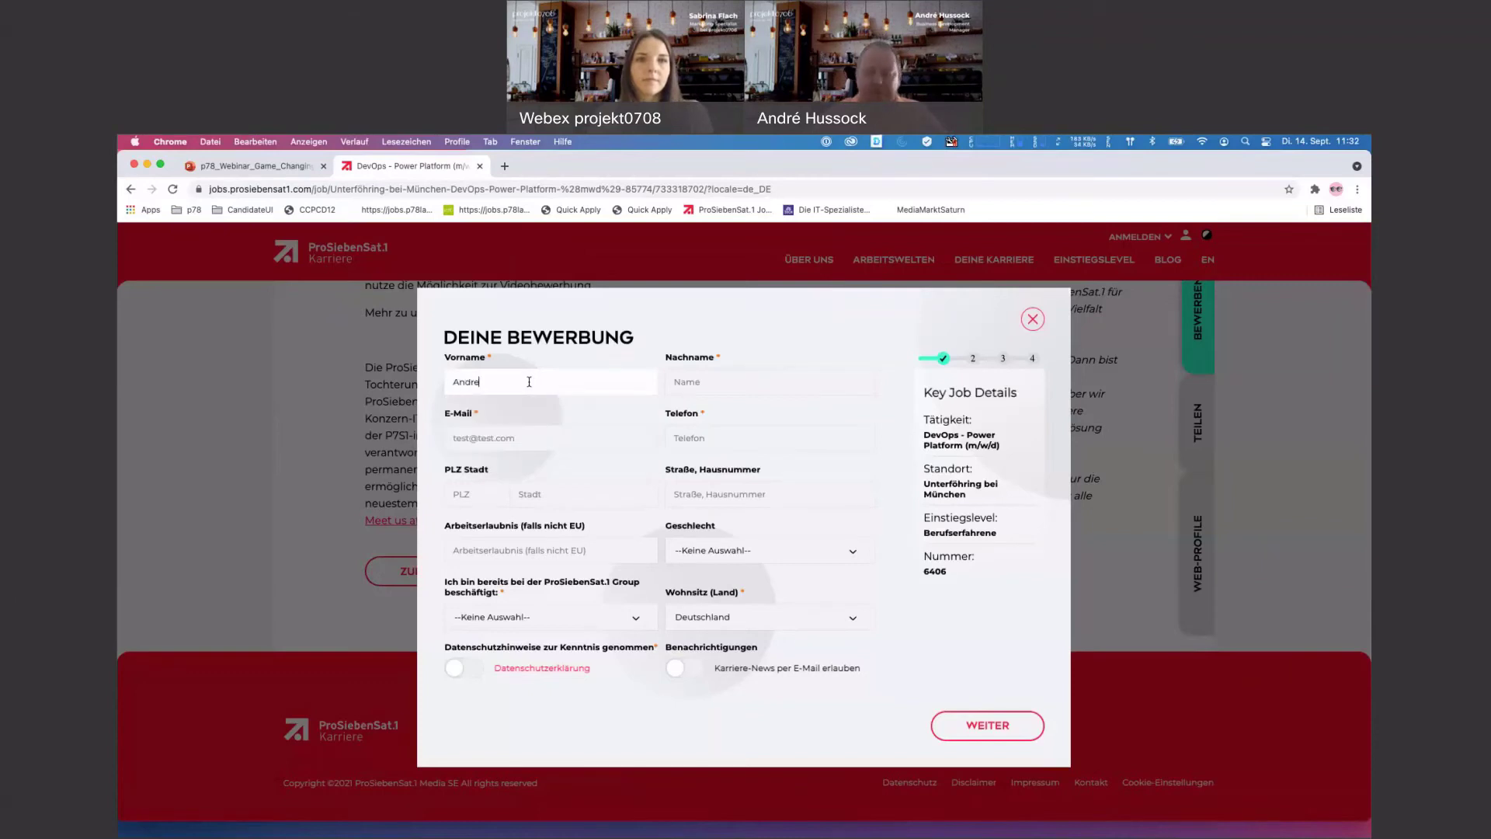
key("BackSpace")
type("é")
key("Tab")
type("Tes")
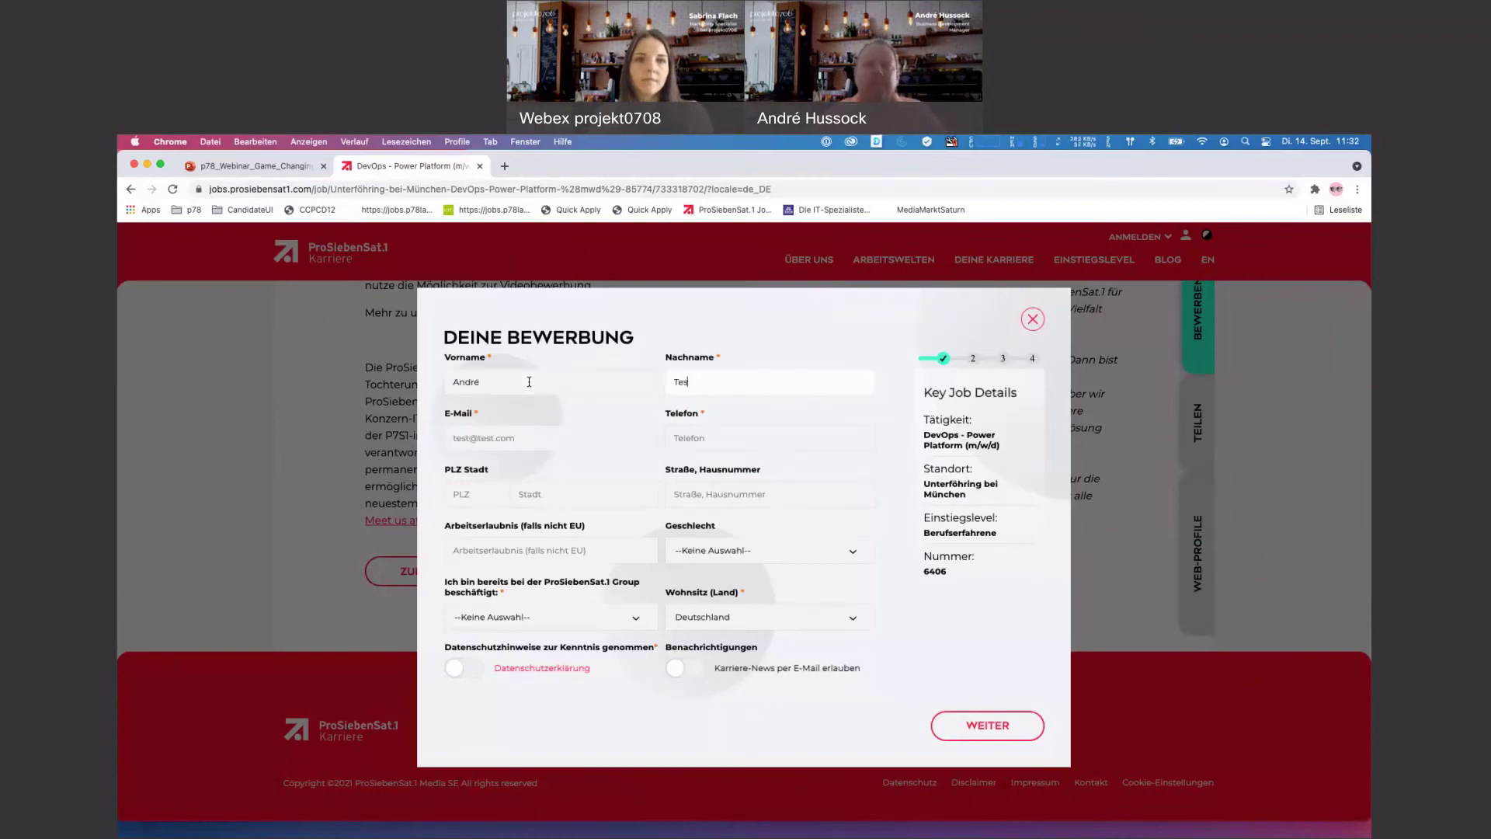
type("ter")
left_click(537, 439)
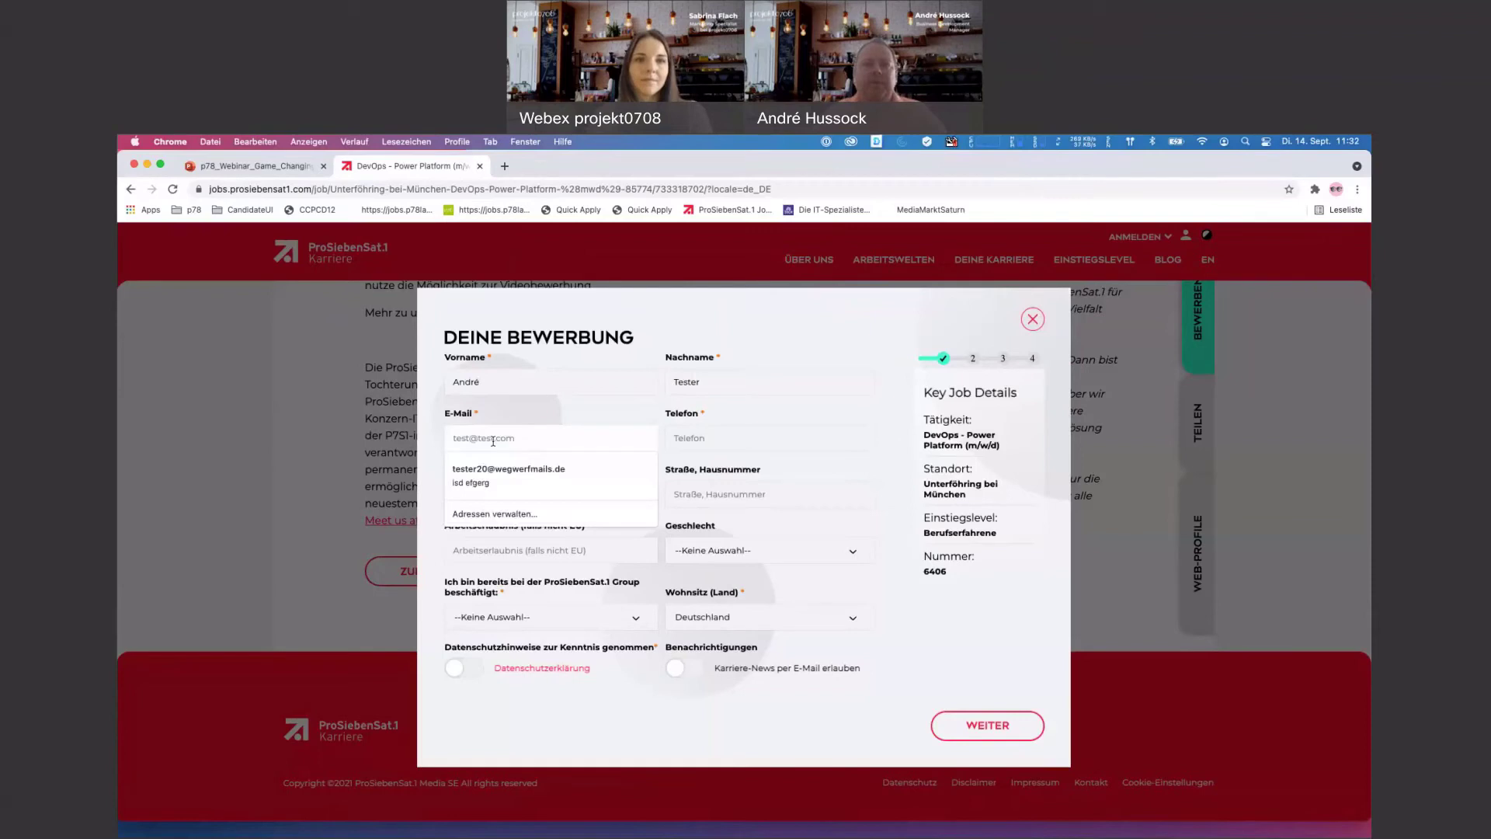
key("Down")
key("Return")
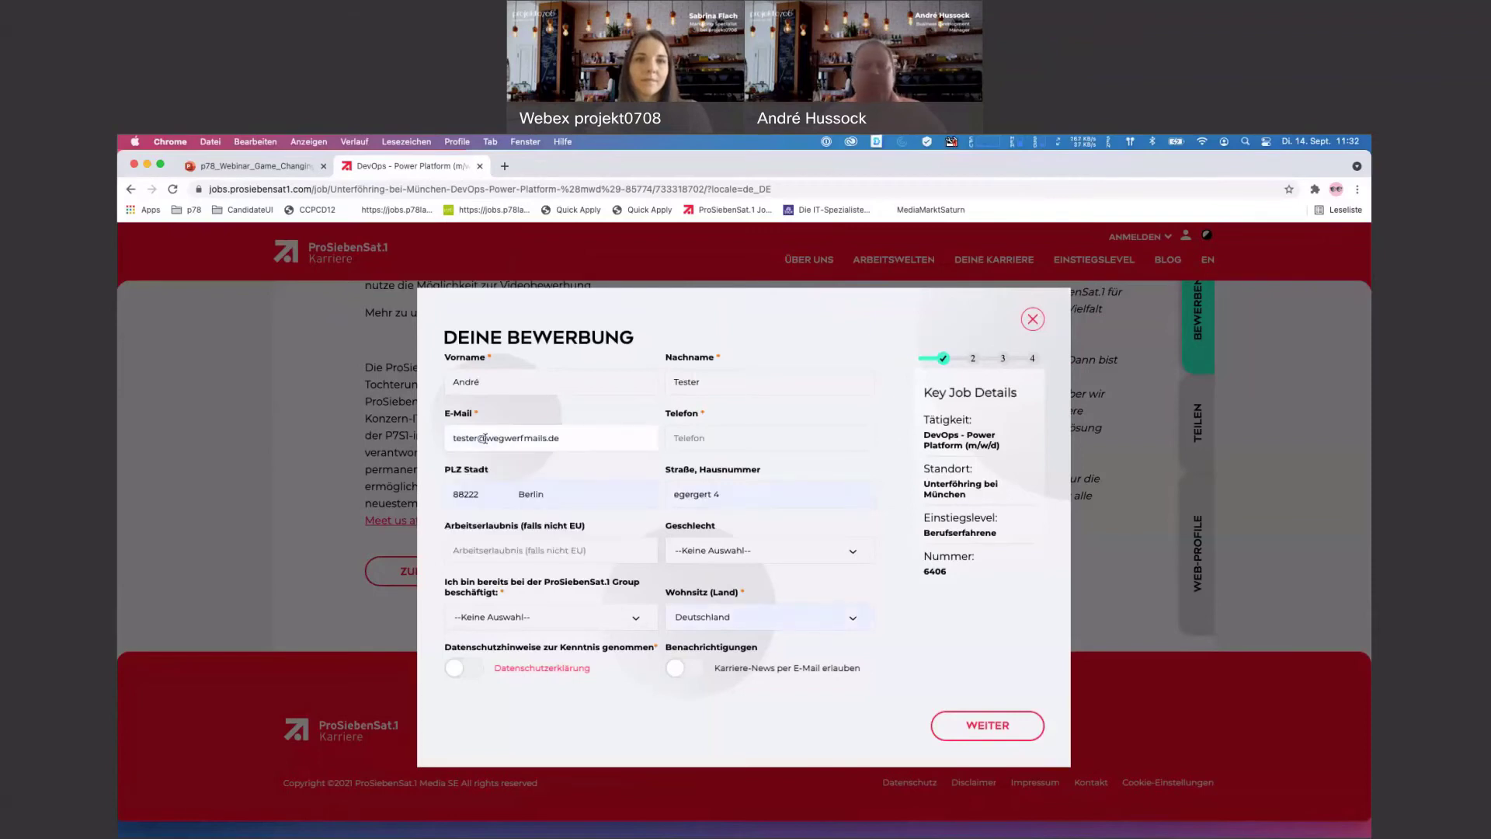
left_click(482, 439)
type("31")
left_click(709, 439)
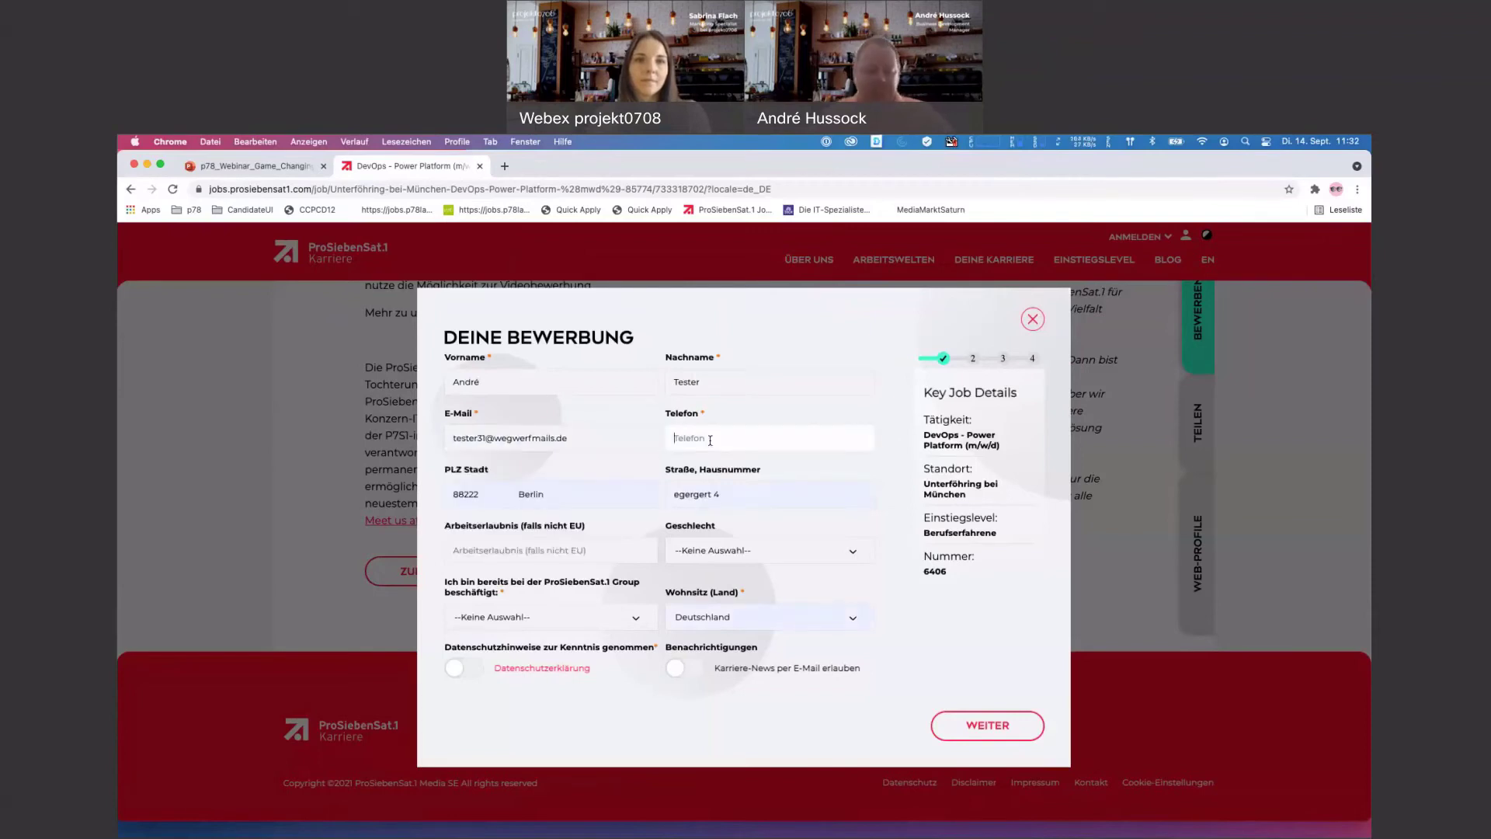
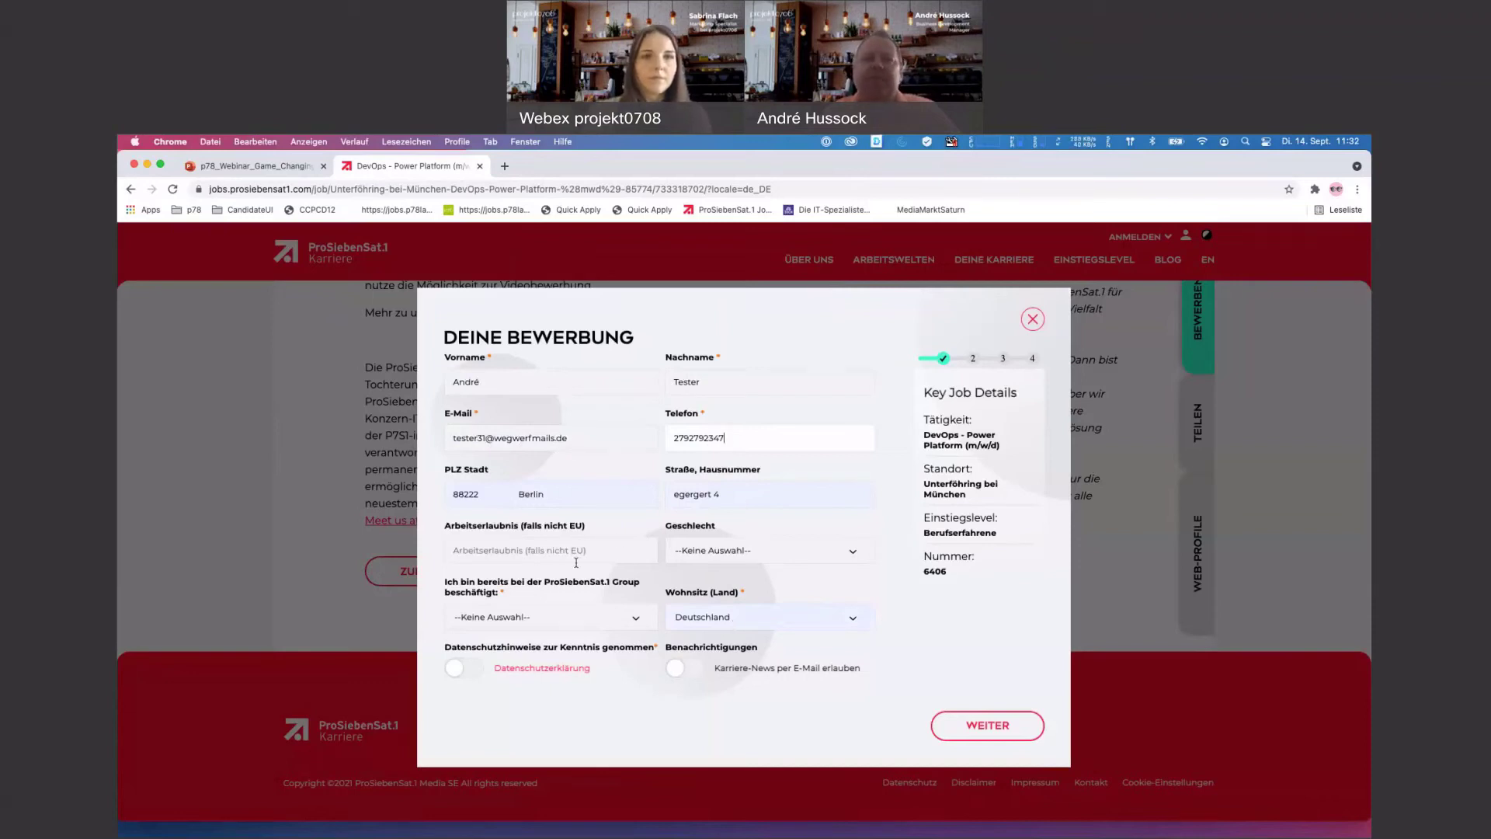
- Replace the street and house number and set the gender to männlich
left_click(735, 496)
type("Straße")
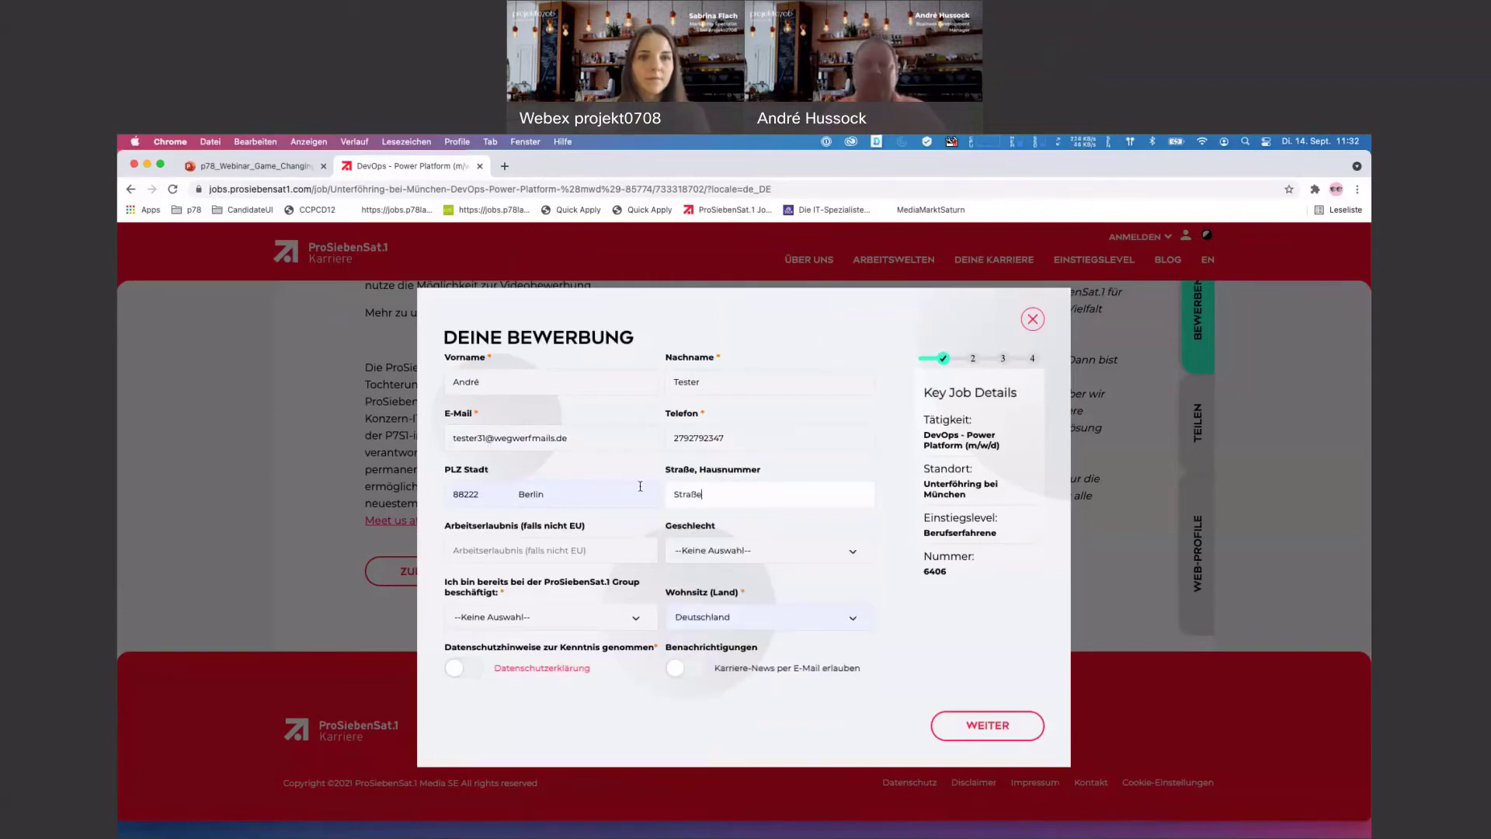
type(" 12")
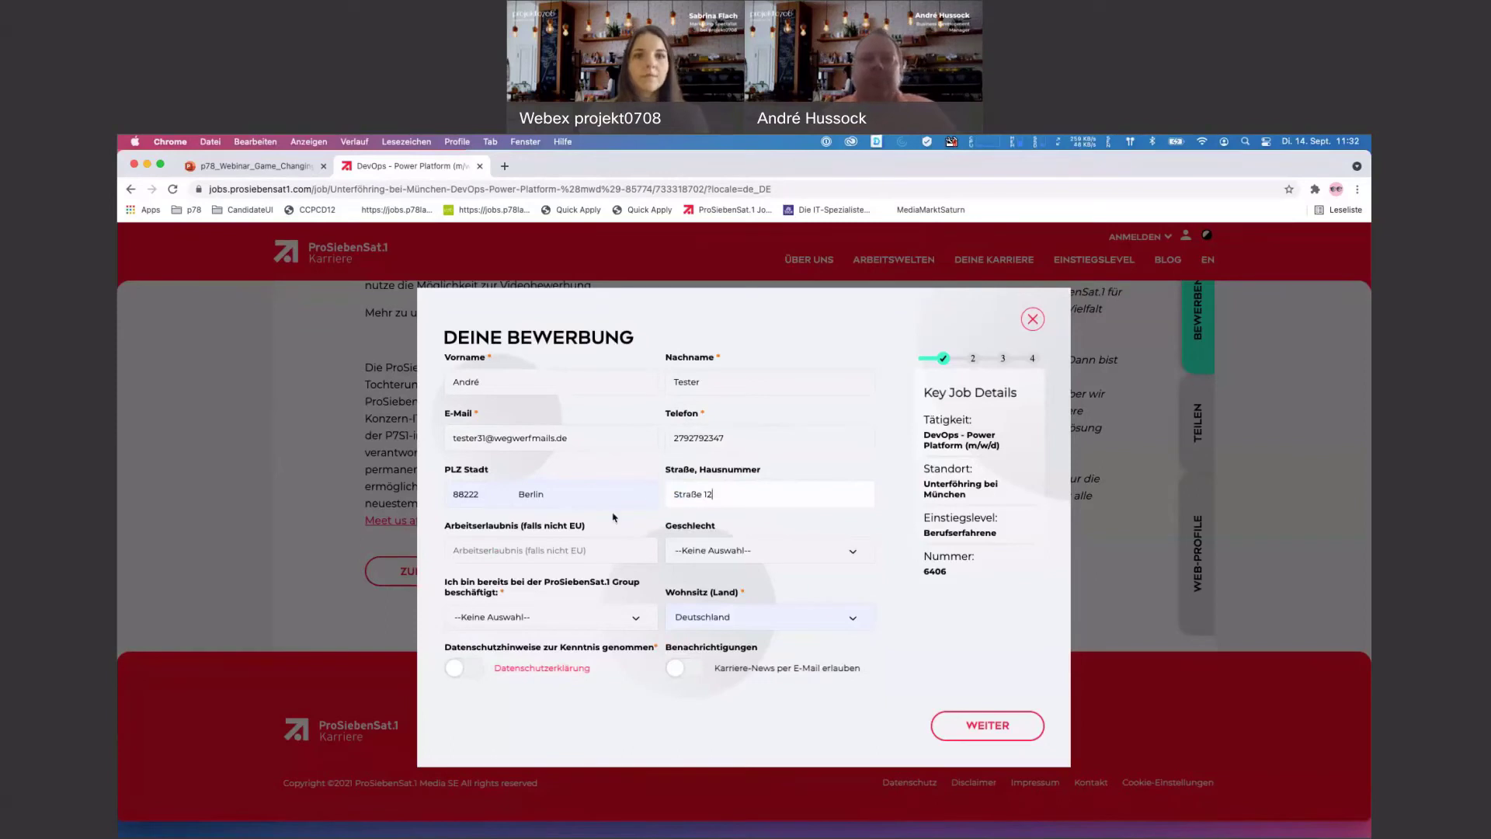
left_click(597, 549)
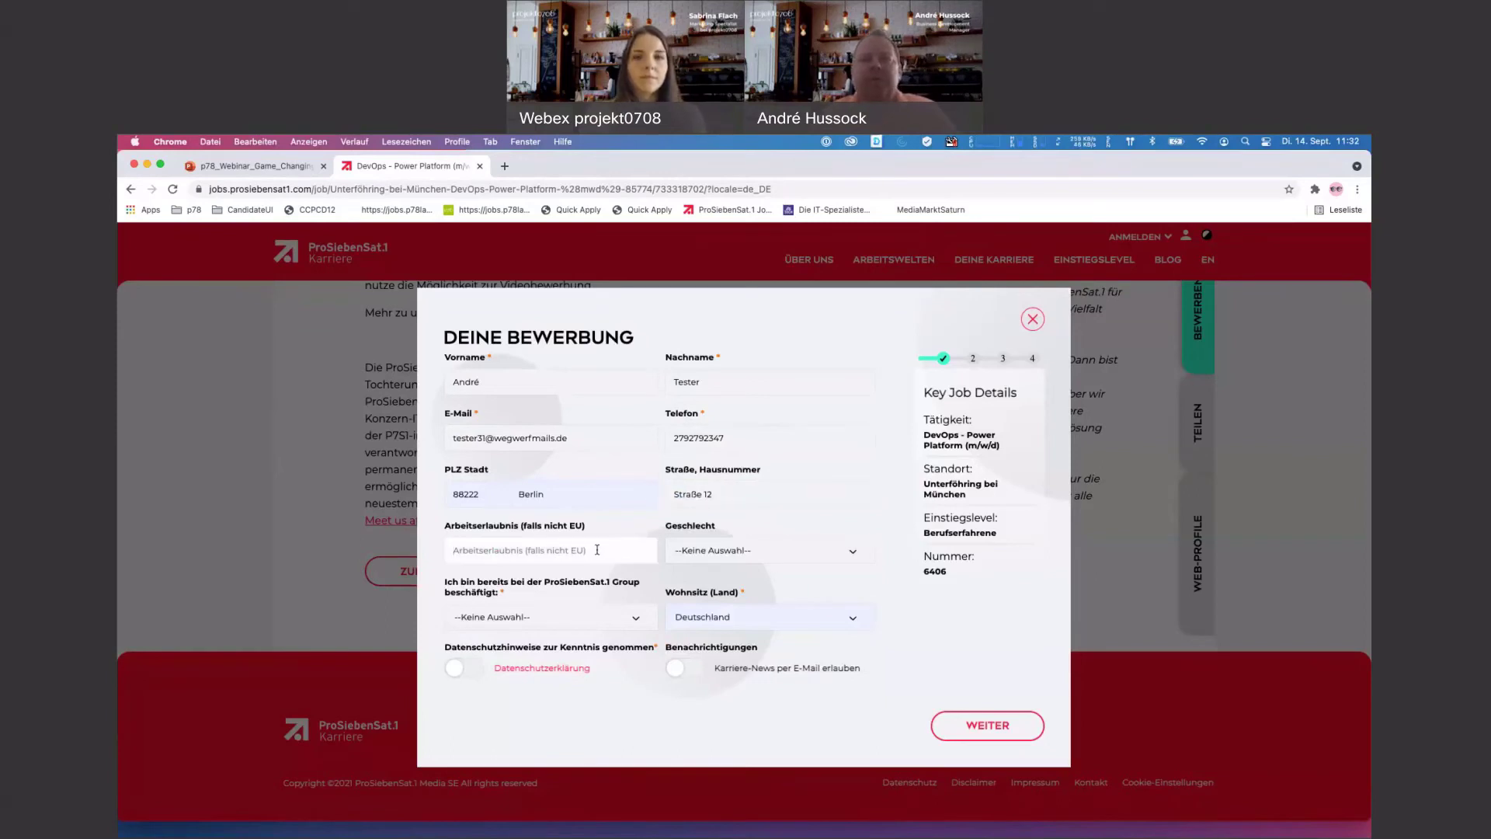
left_click(698, 554)
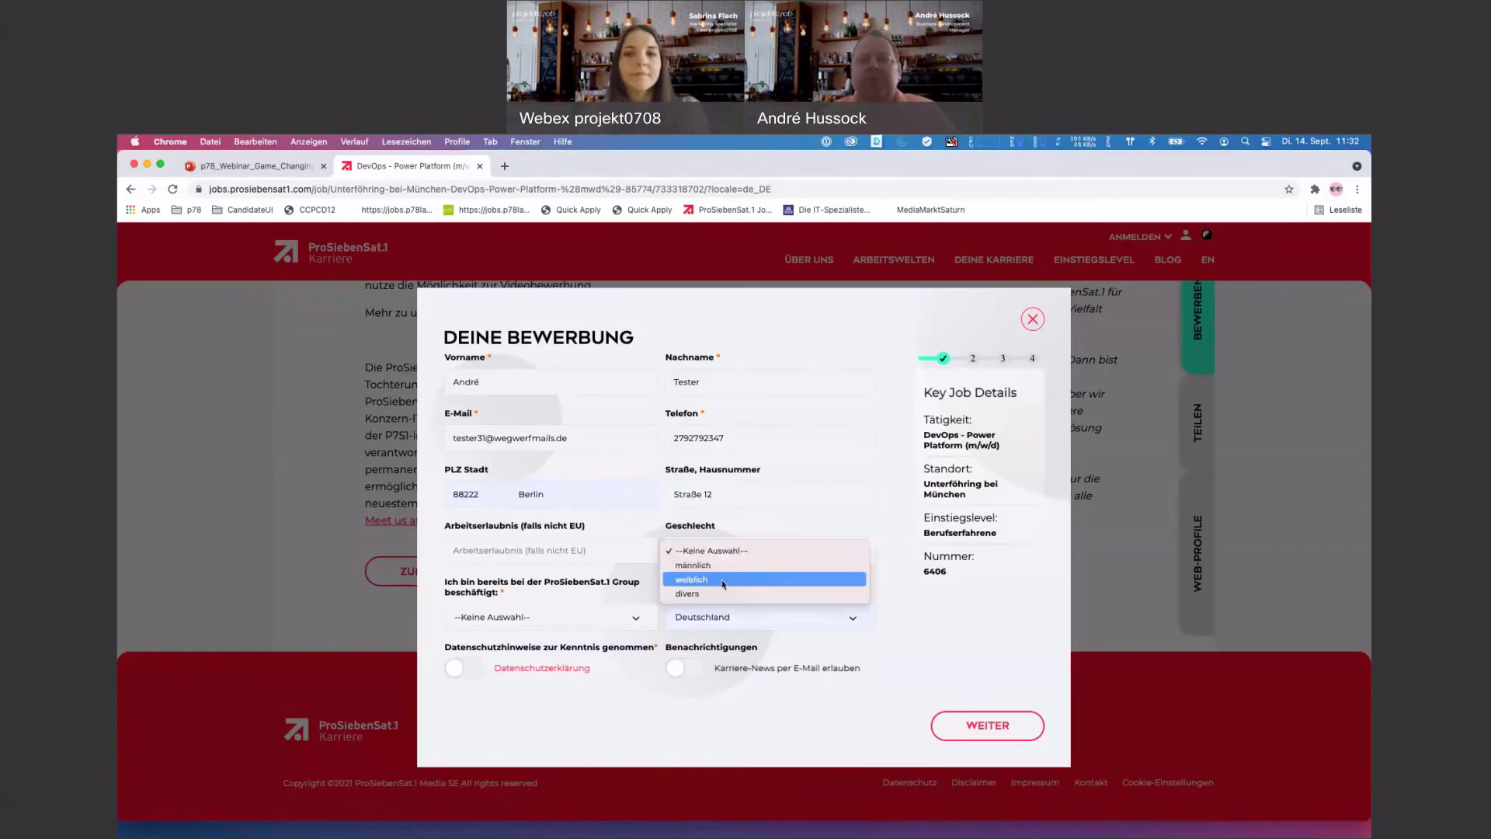
left_click(699, 572)
- Answer Nein to already being employed, accept privacy and career news, and enter work permit 'nein'
scroll(870, 501, "up", 1)
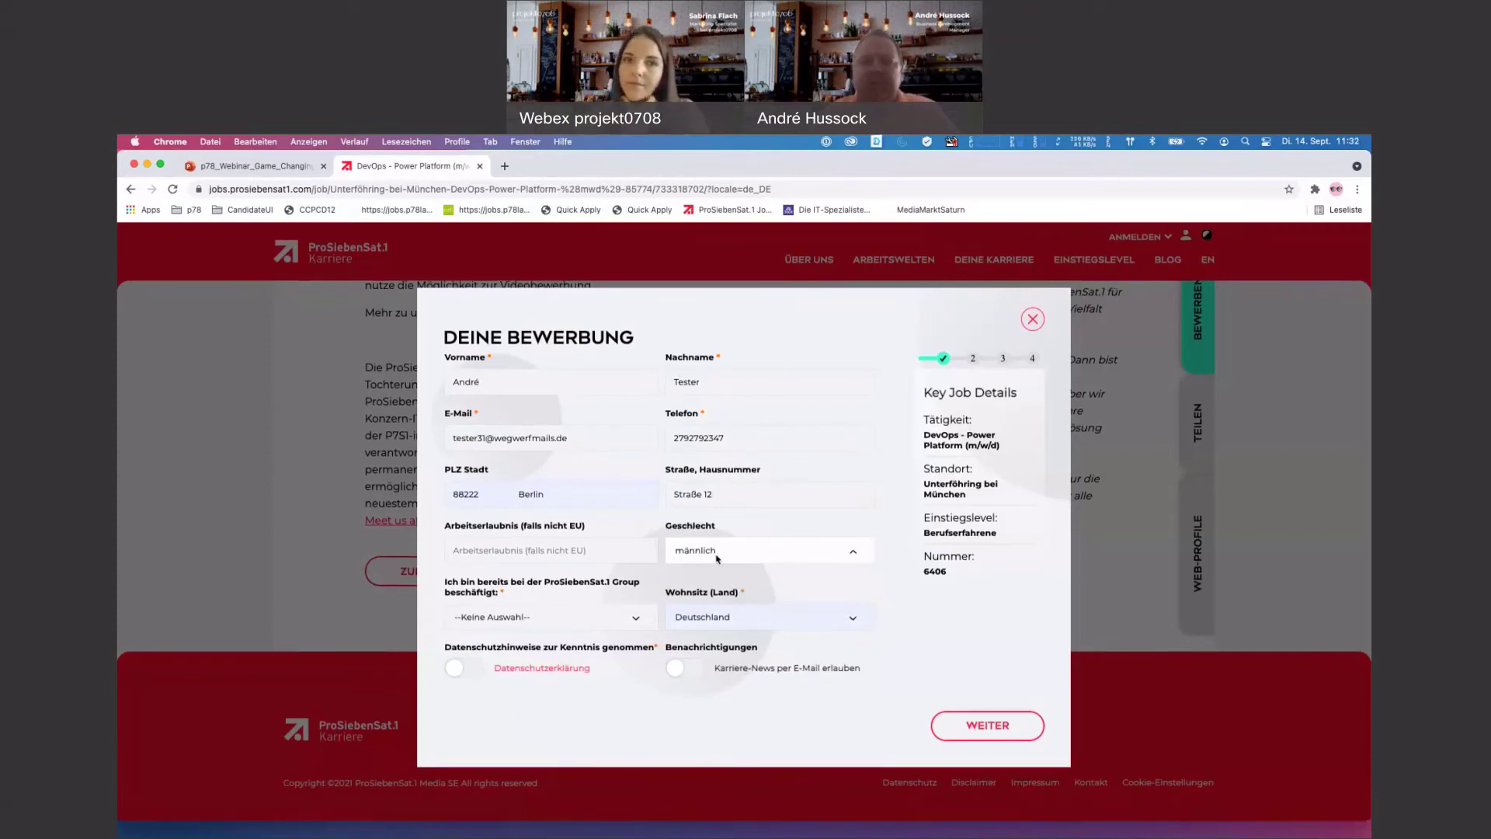
left_click(497, 617)
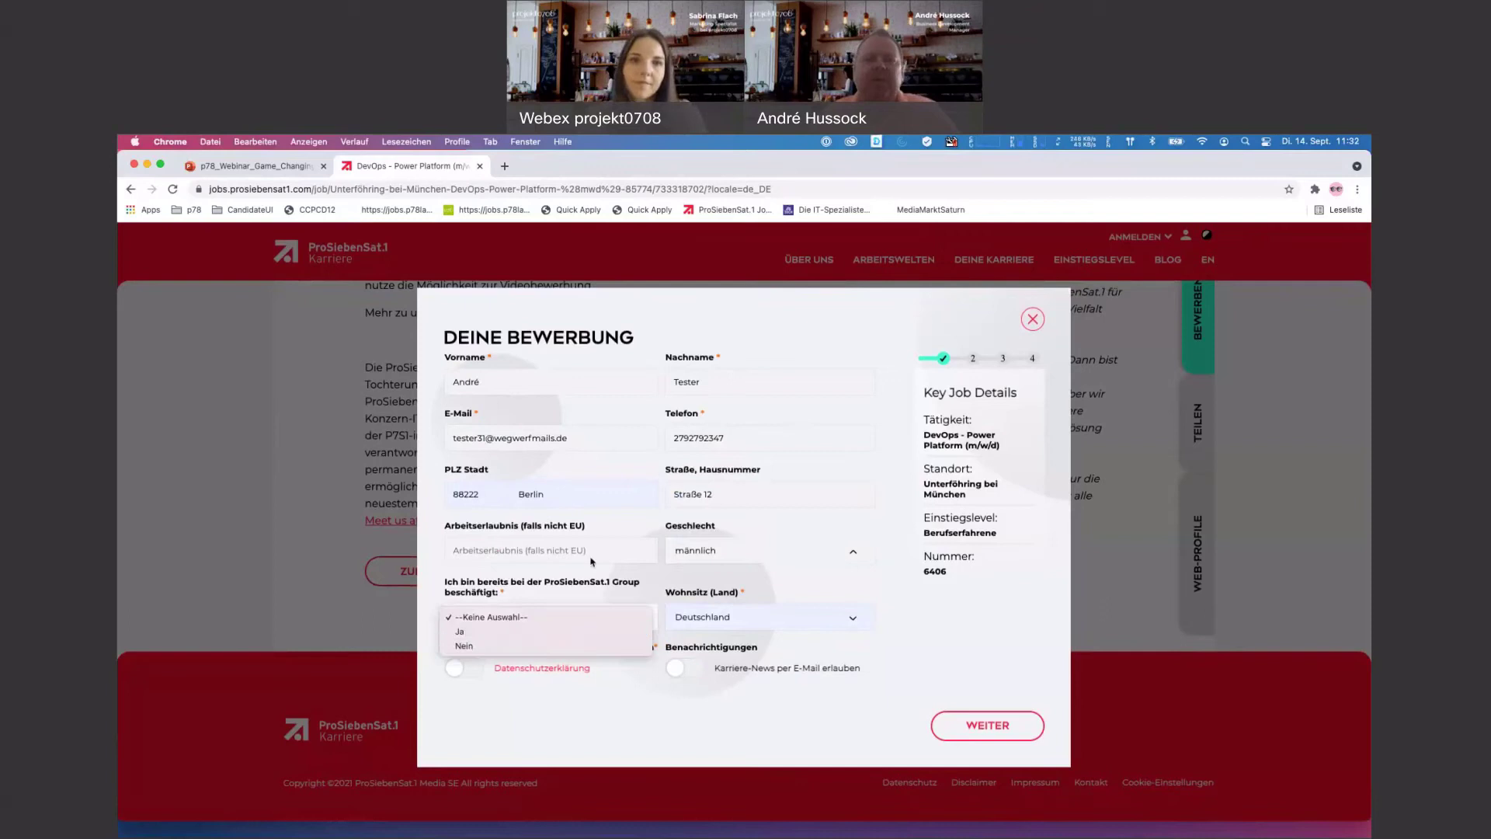
left_click(509, 646)
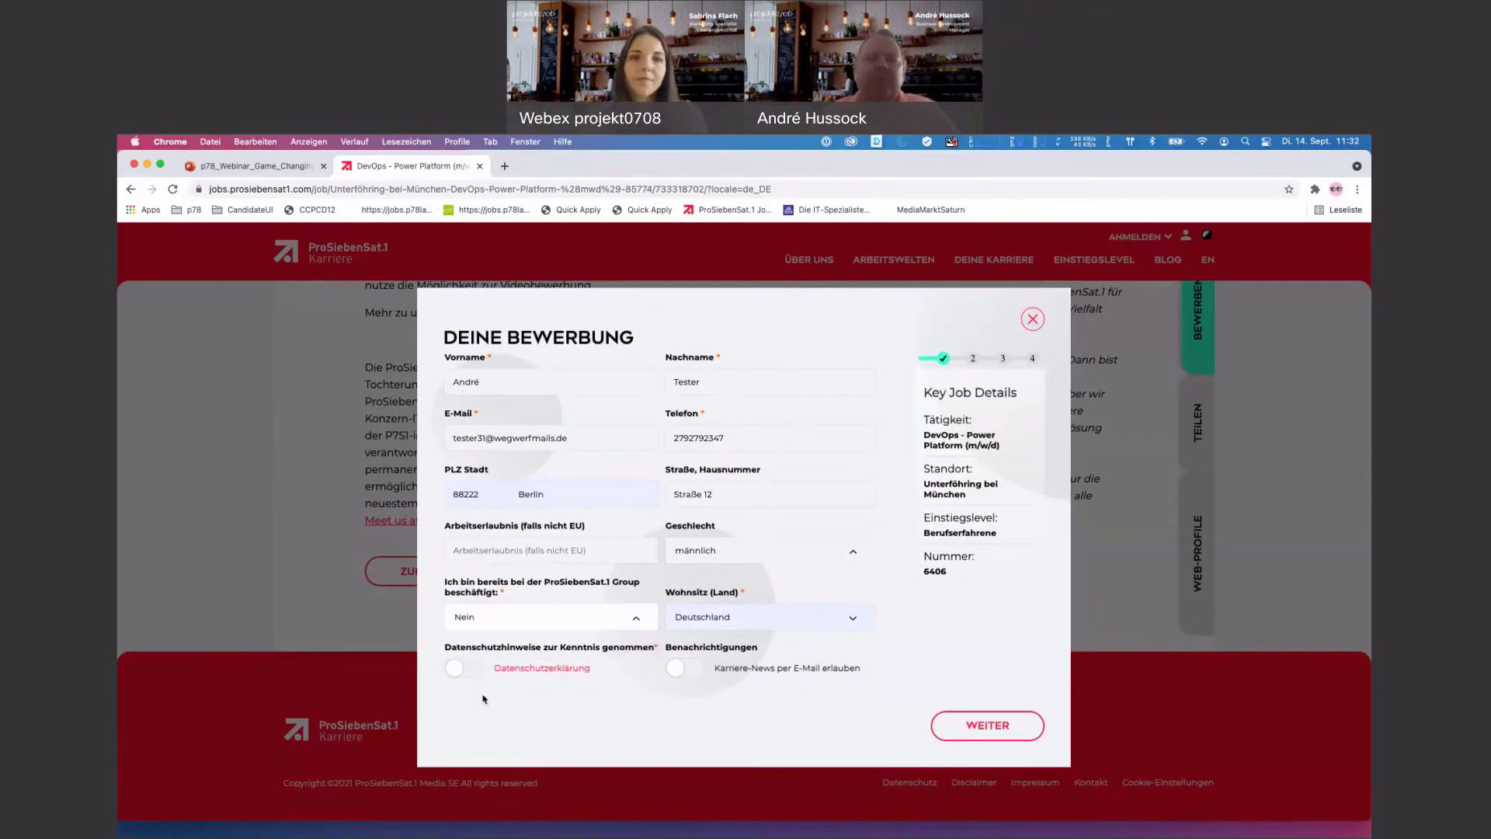
left_click(464, 667)
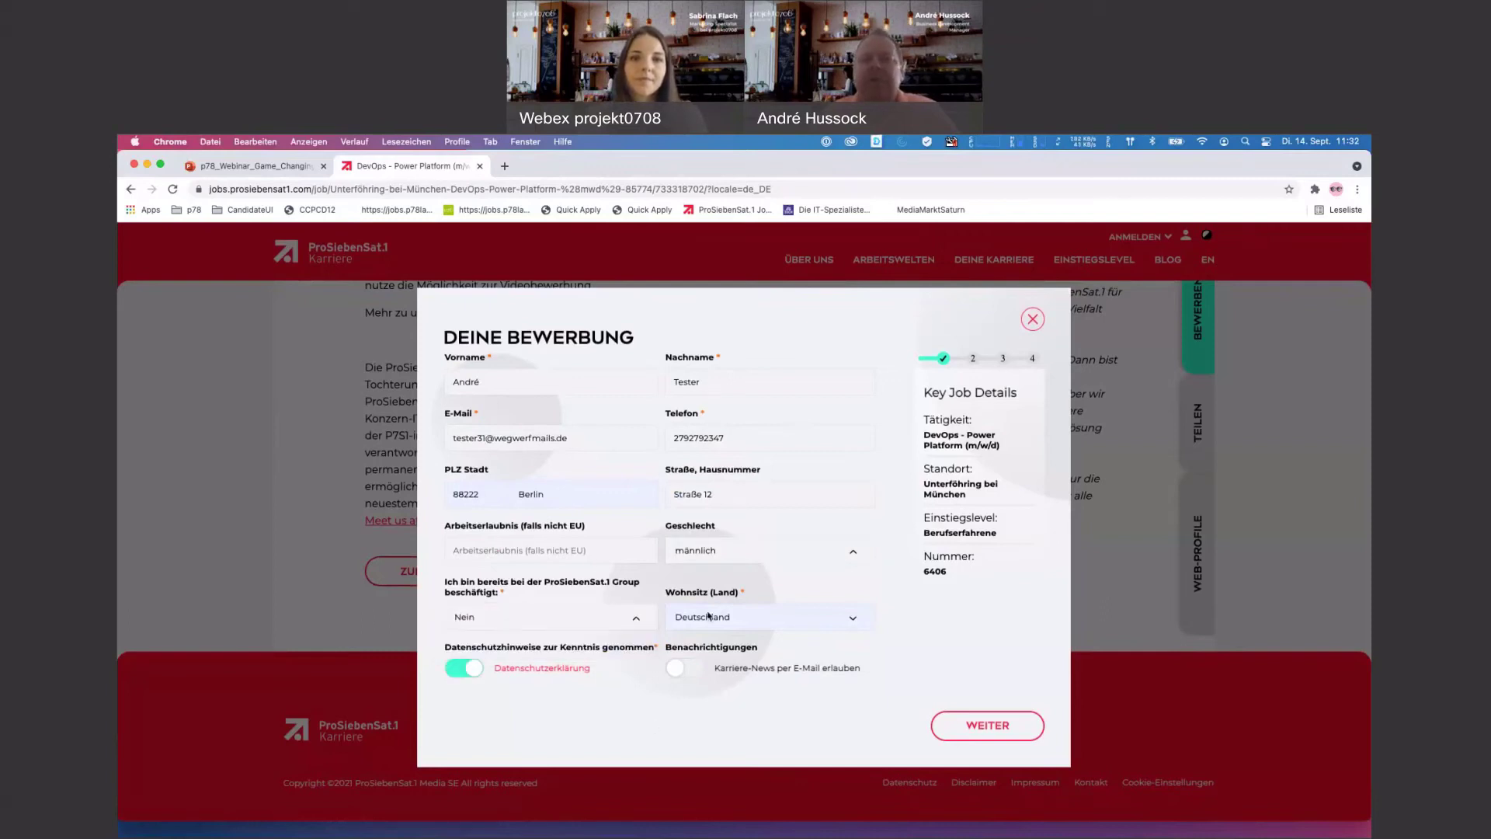
left_click(689, 672)
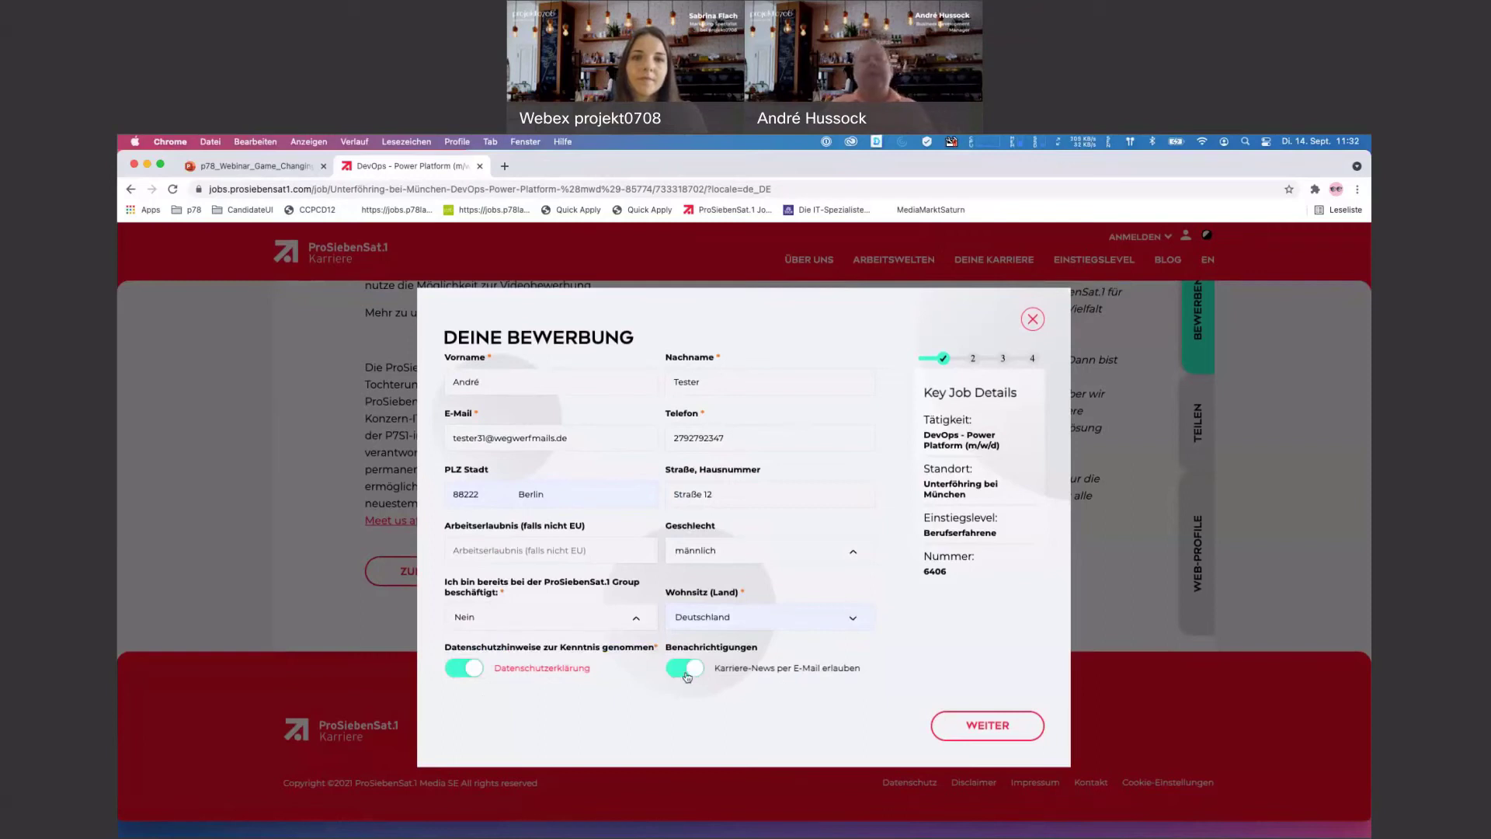
left_click(588, 551)
type("nein")
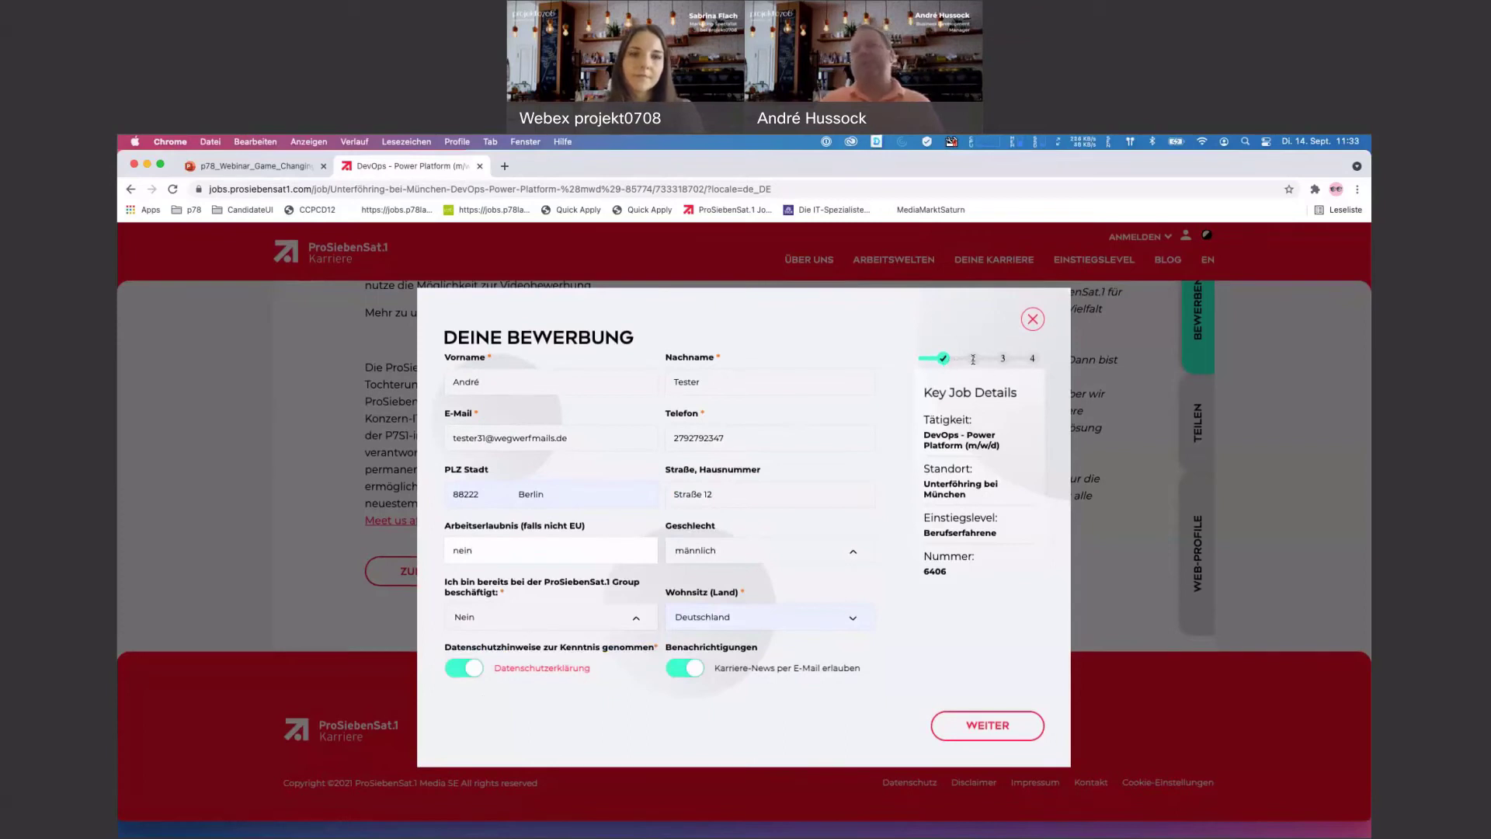
- Continue to the Lebenslauf step, choose upload from this device, and search the computer for the CV
left_click(1019, 730)
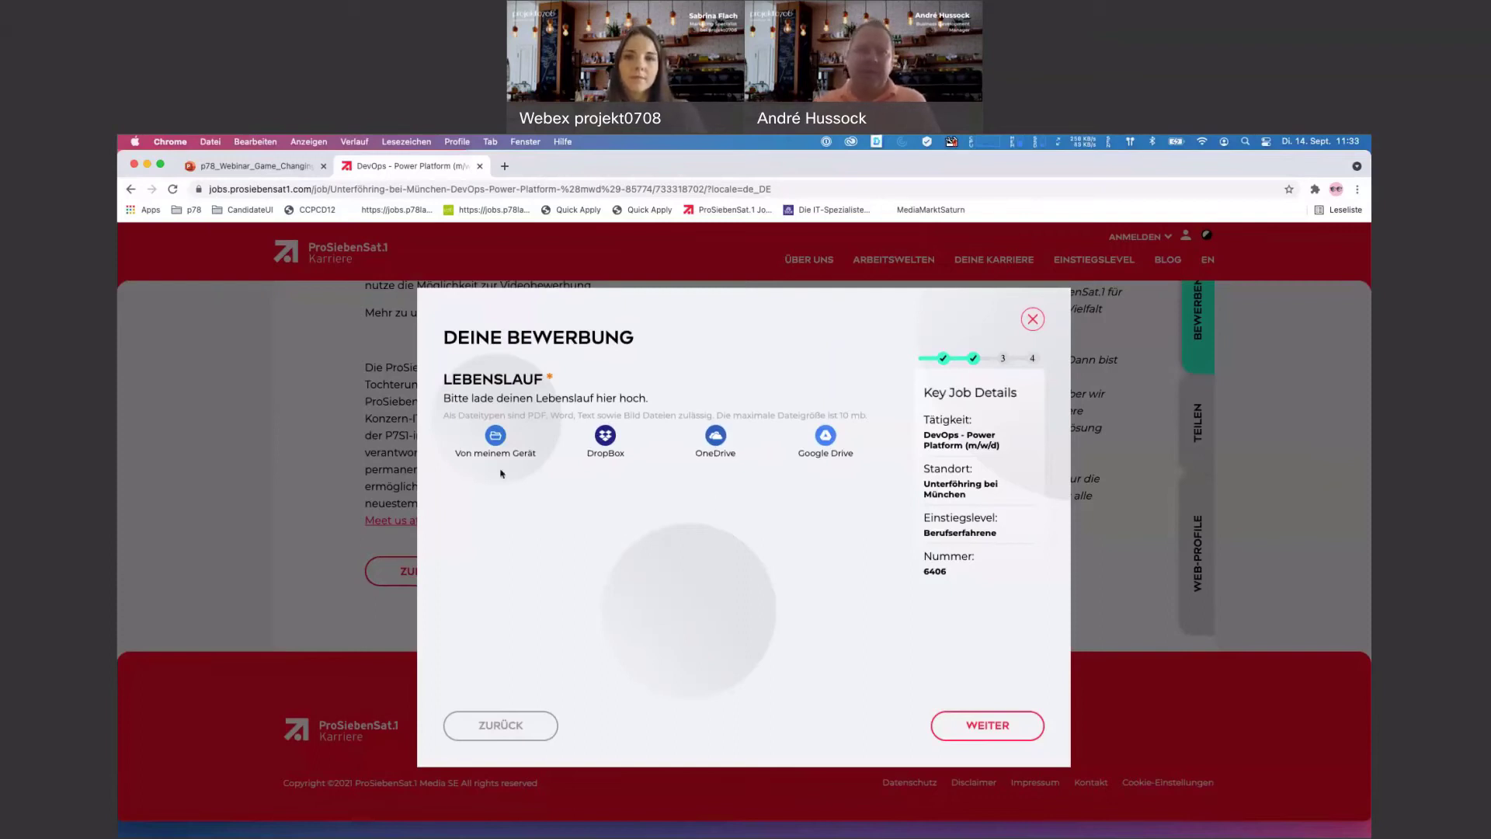
left_click(492, 437)
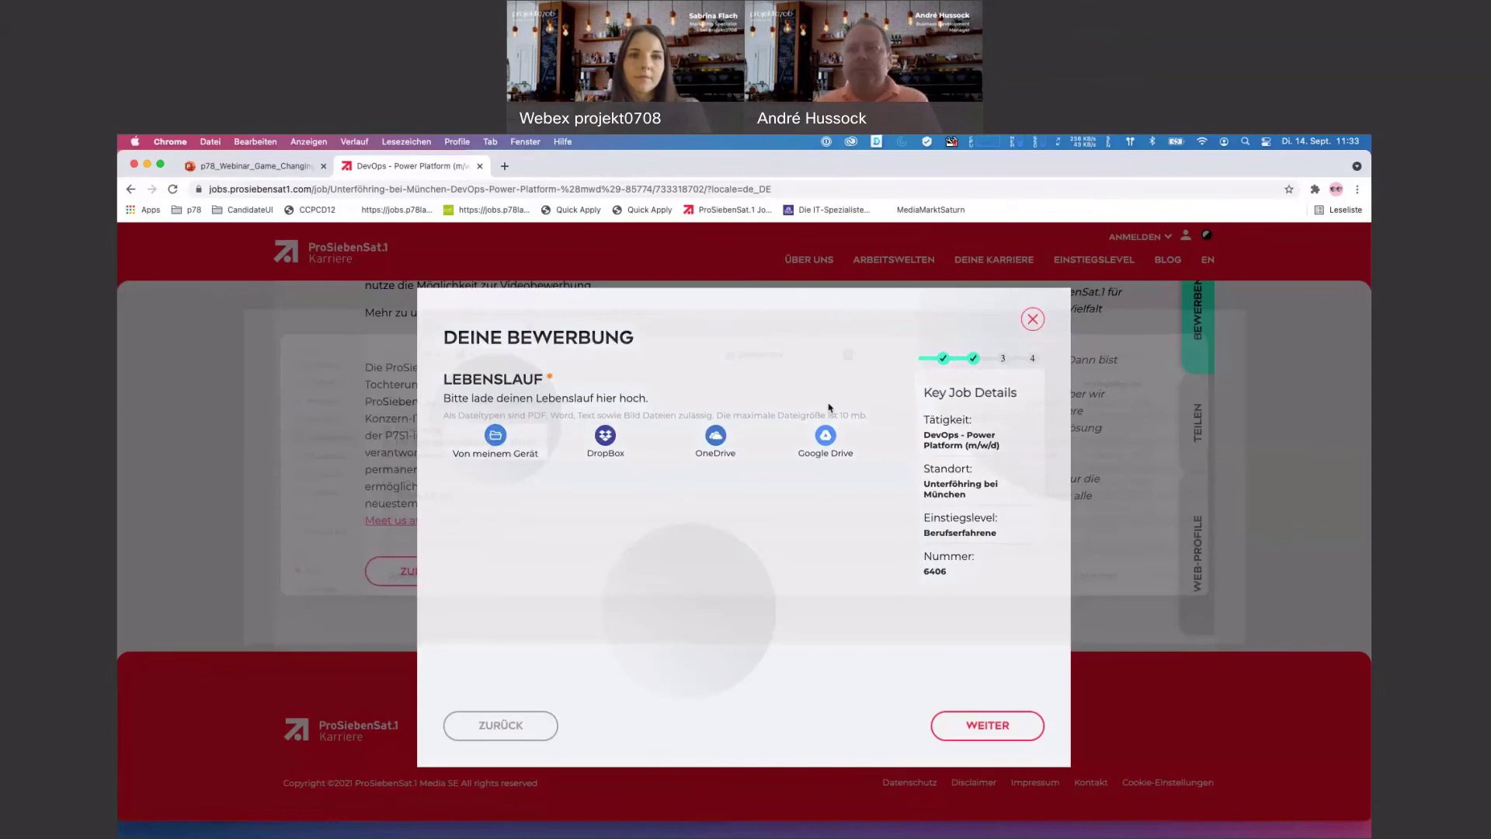
left_click(1122, 377)
type("an")
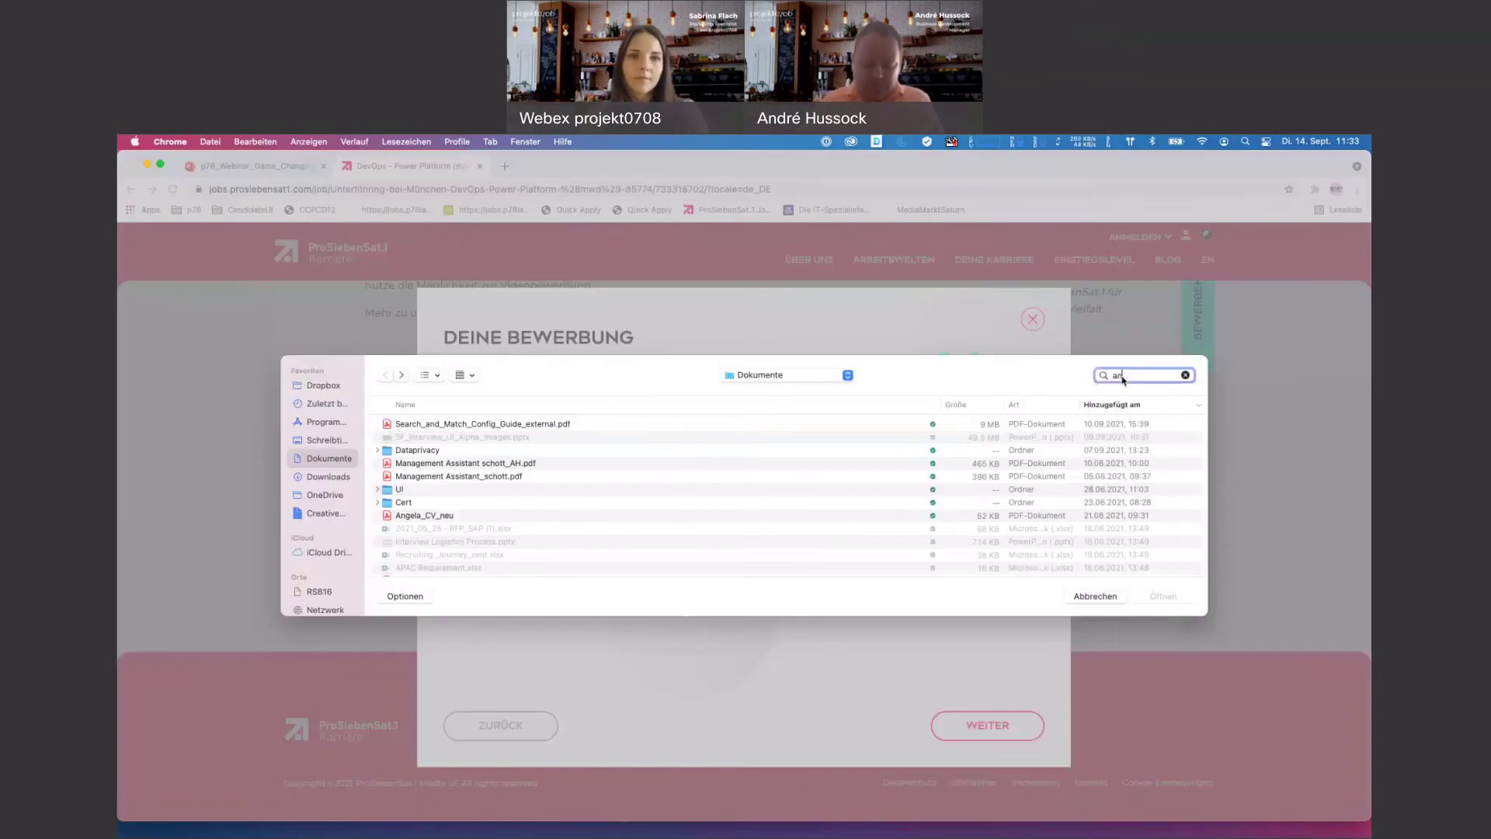
type("gela")
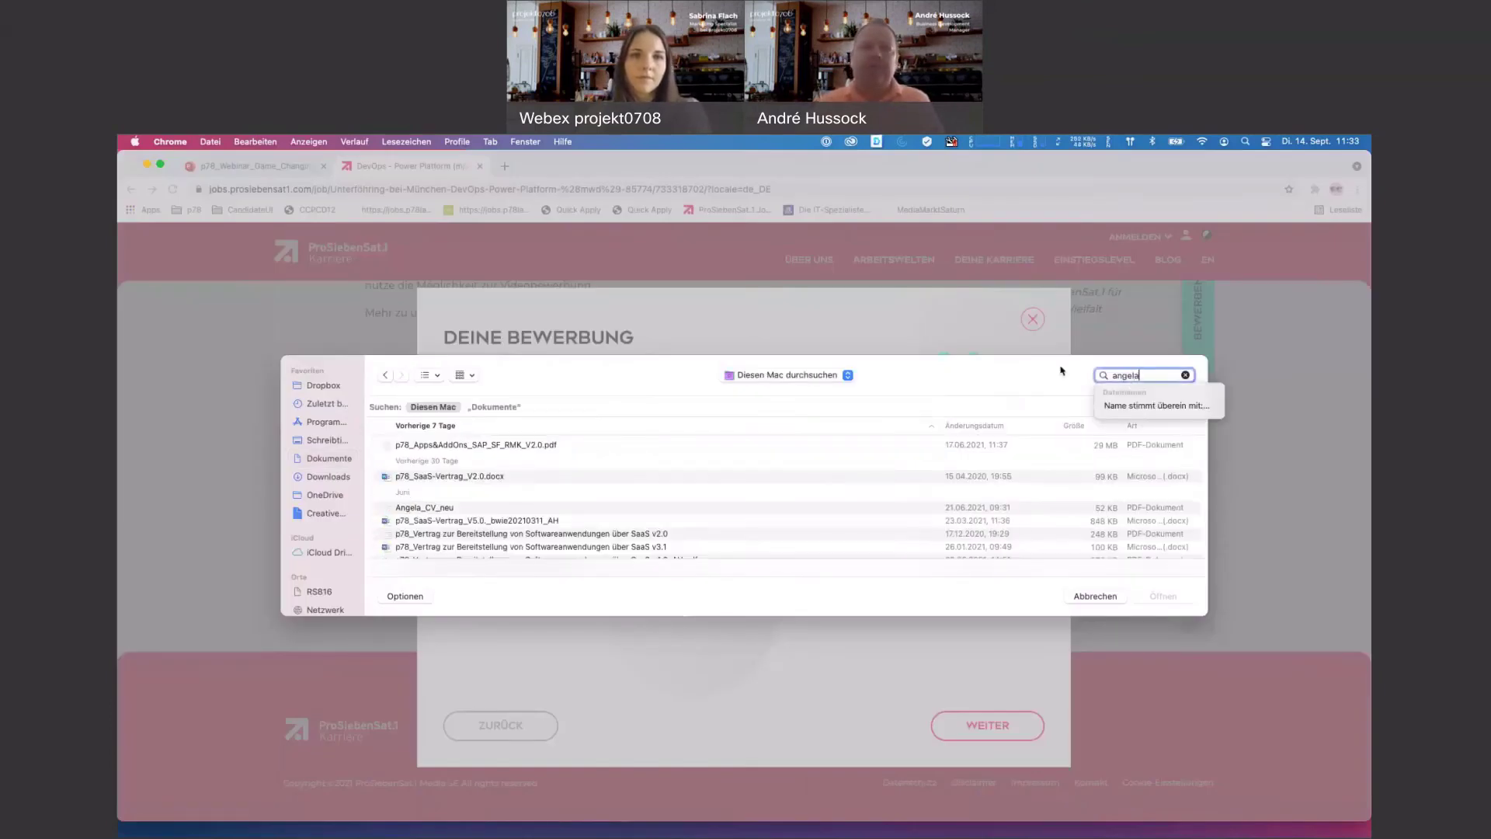
- Attach the CV PDF to the application and continue past the documents step
scroll(461, 481, "down", 3)
scroll(461, 482, "up", 1)
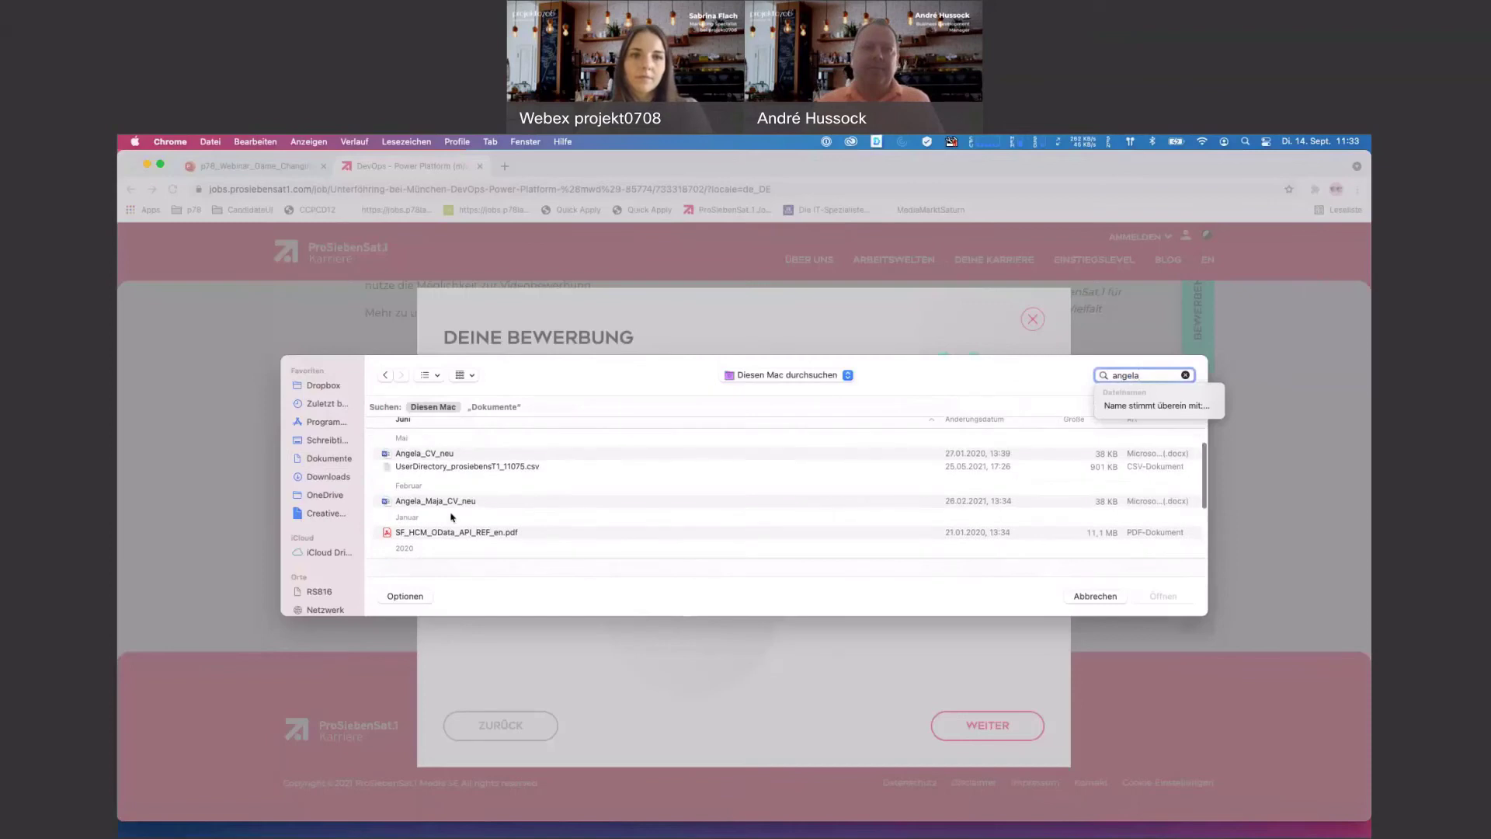
scroll(447, 486, "up", 2)
left_click(443, 448)
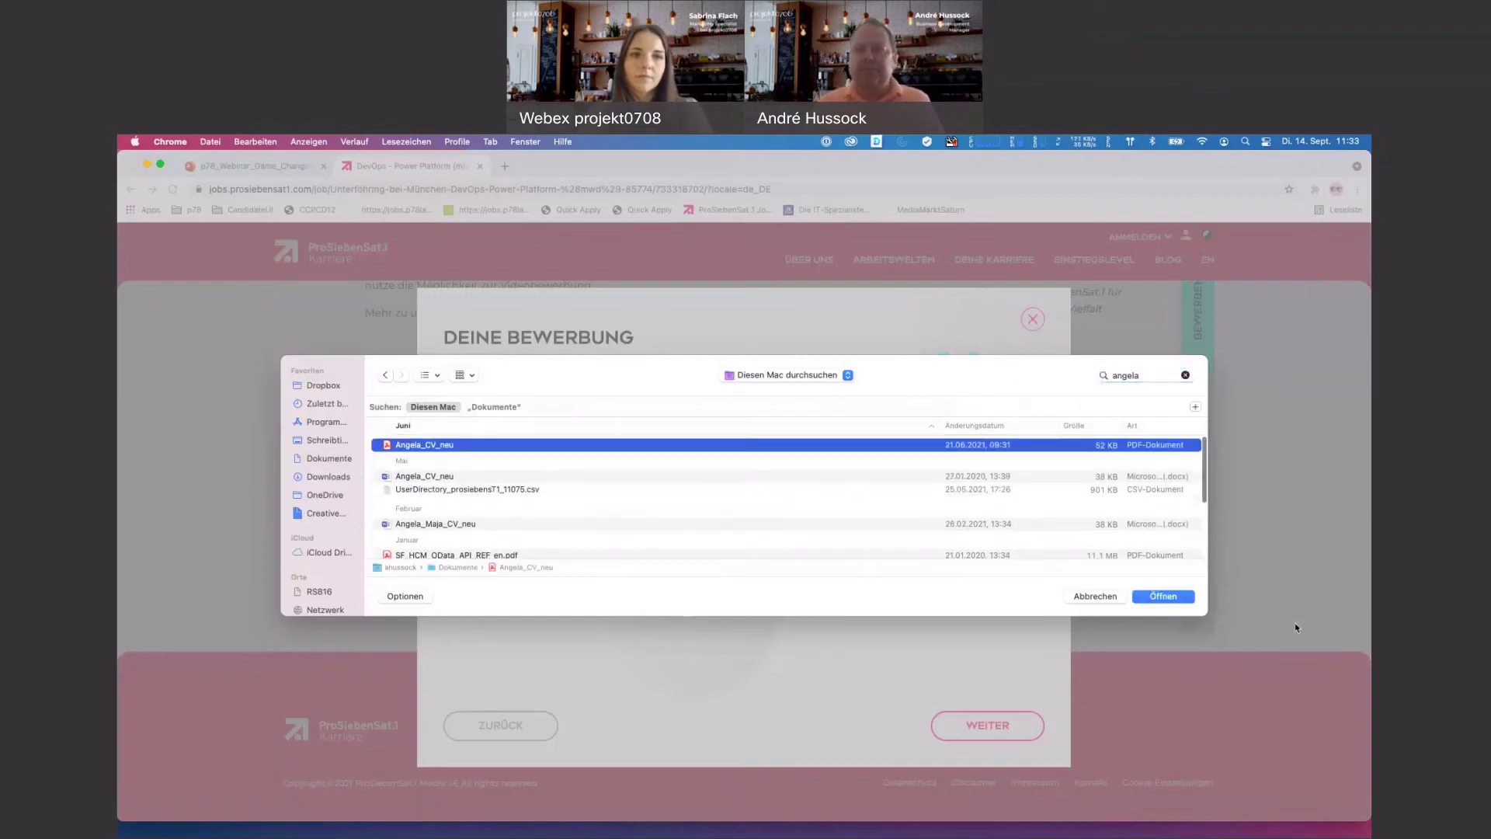
left_click(1149, 598)
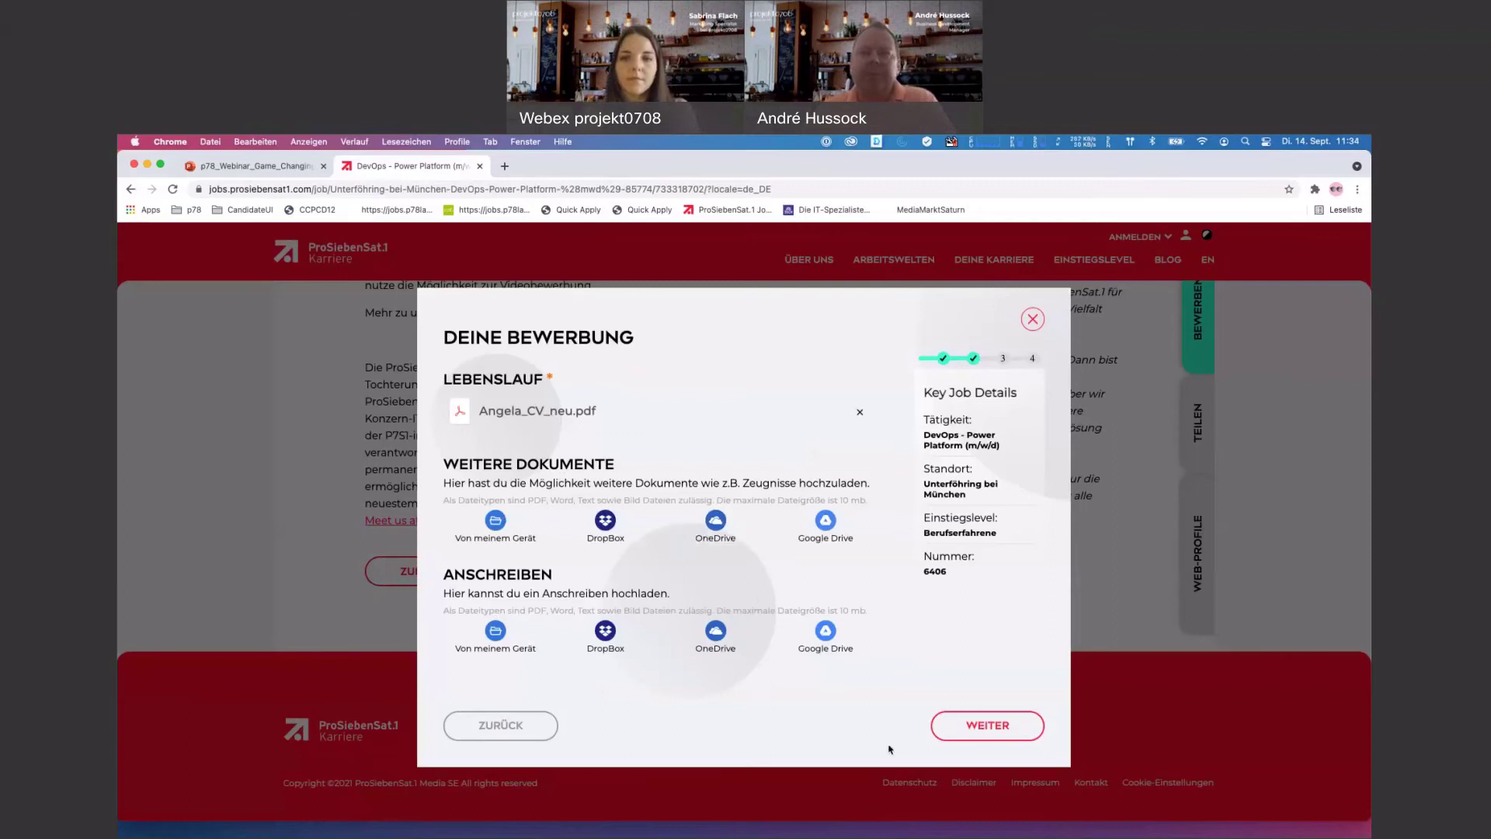
left_click(970, 738)
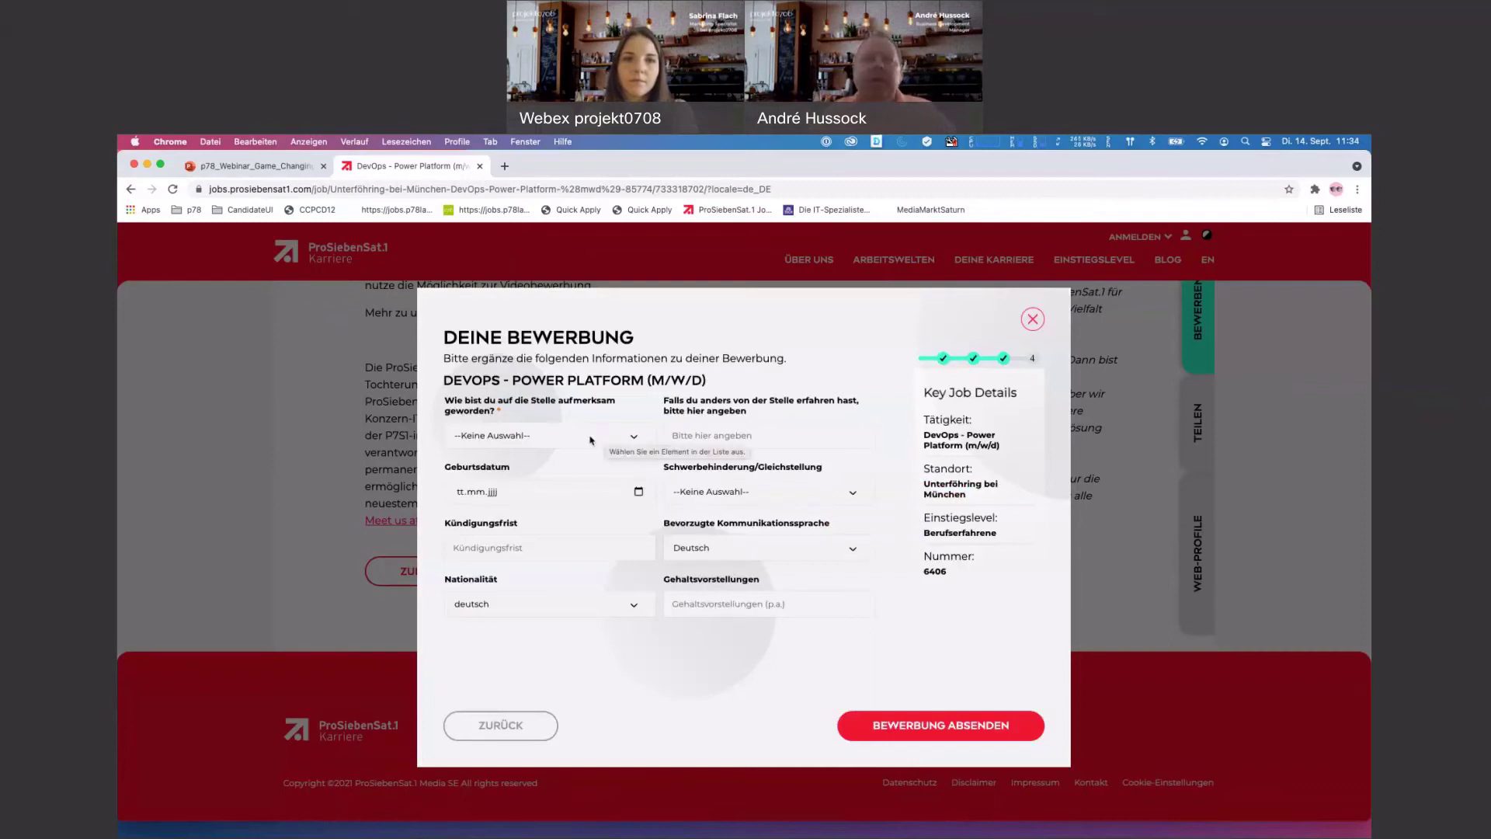
- Set the job source to Google and enter 'test' as the other source
left_click(591, 440)
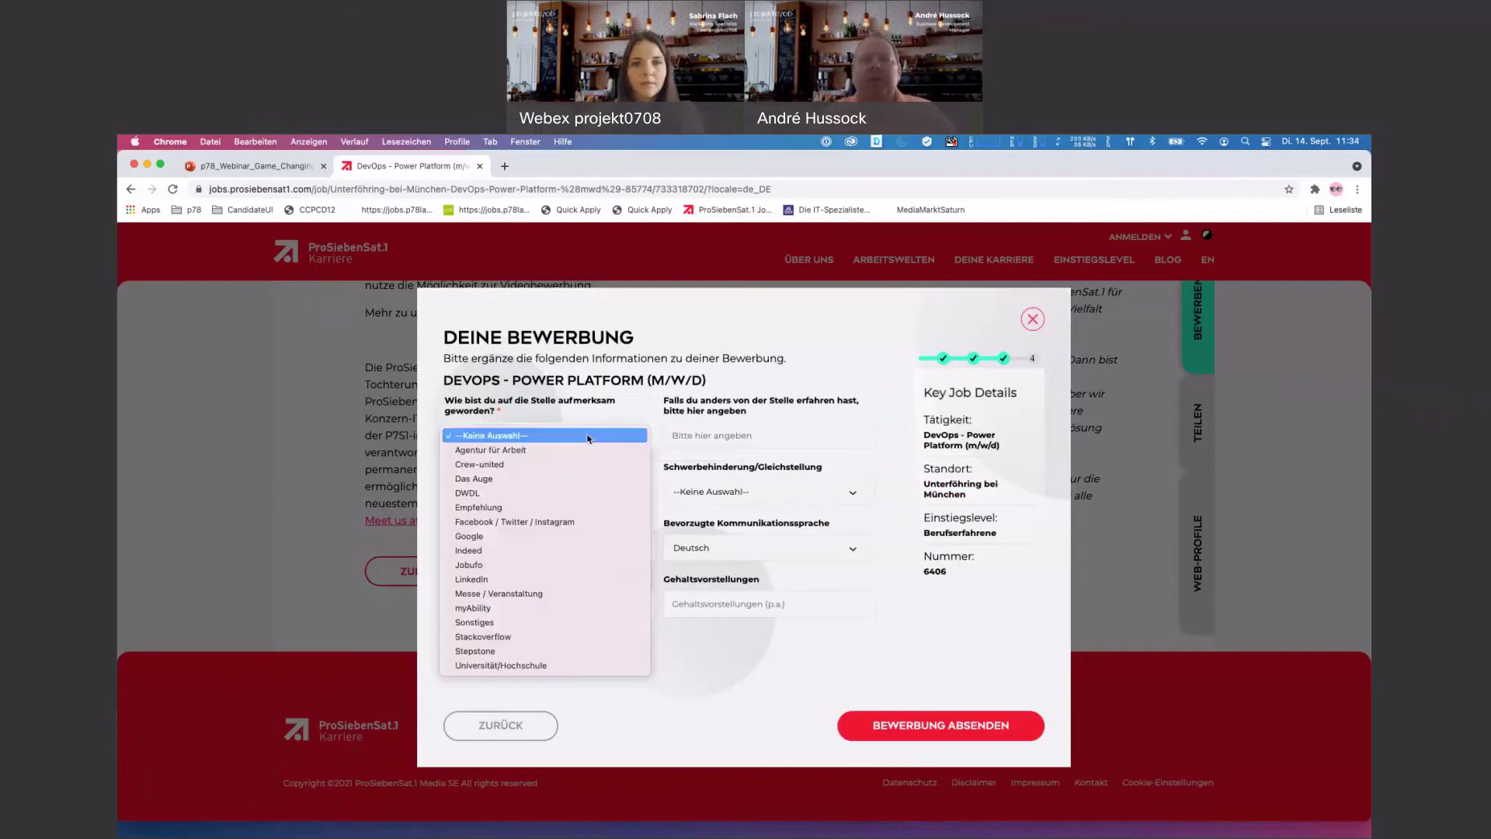
left_click(501, 537)
left_click(717, 434)
type("n")
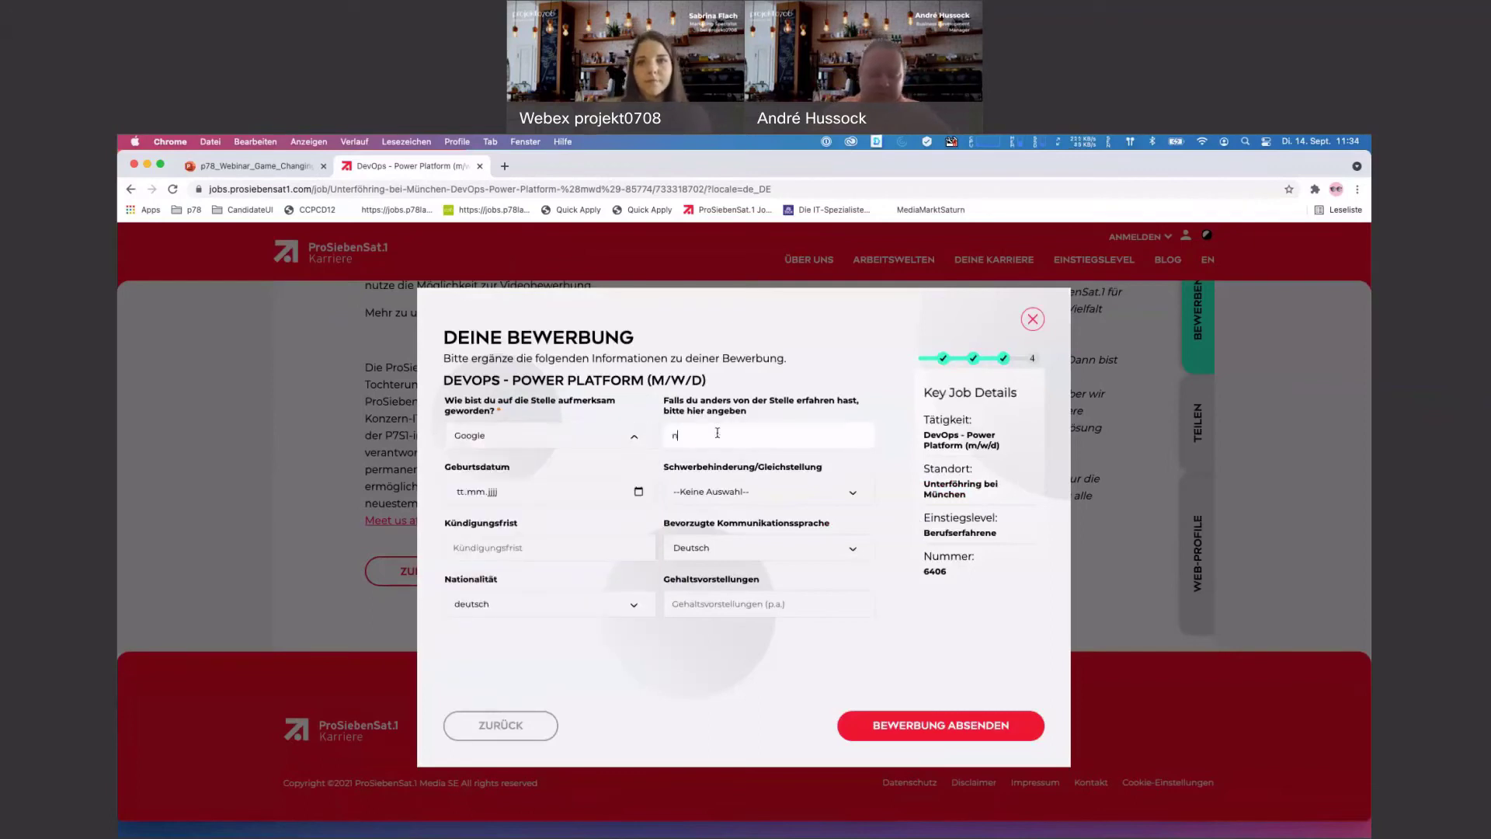
type("est")
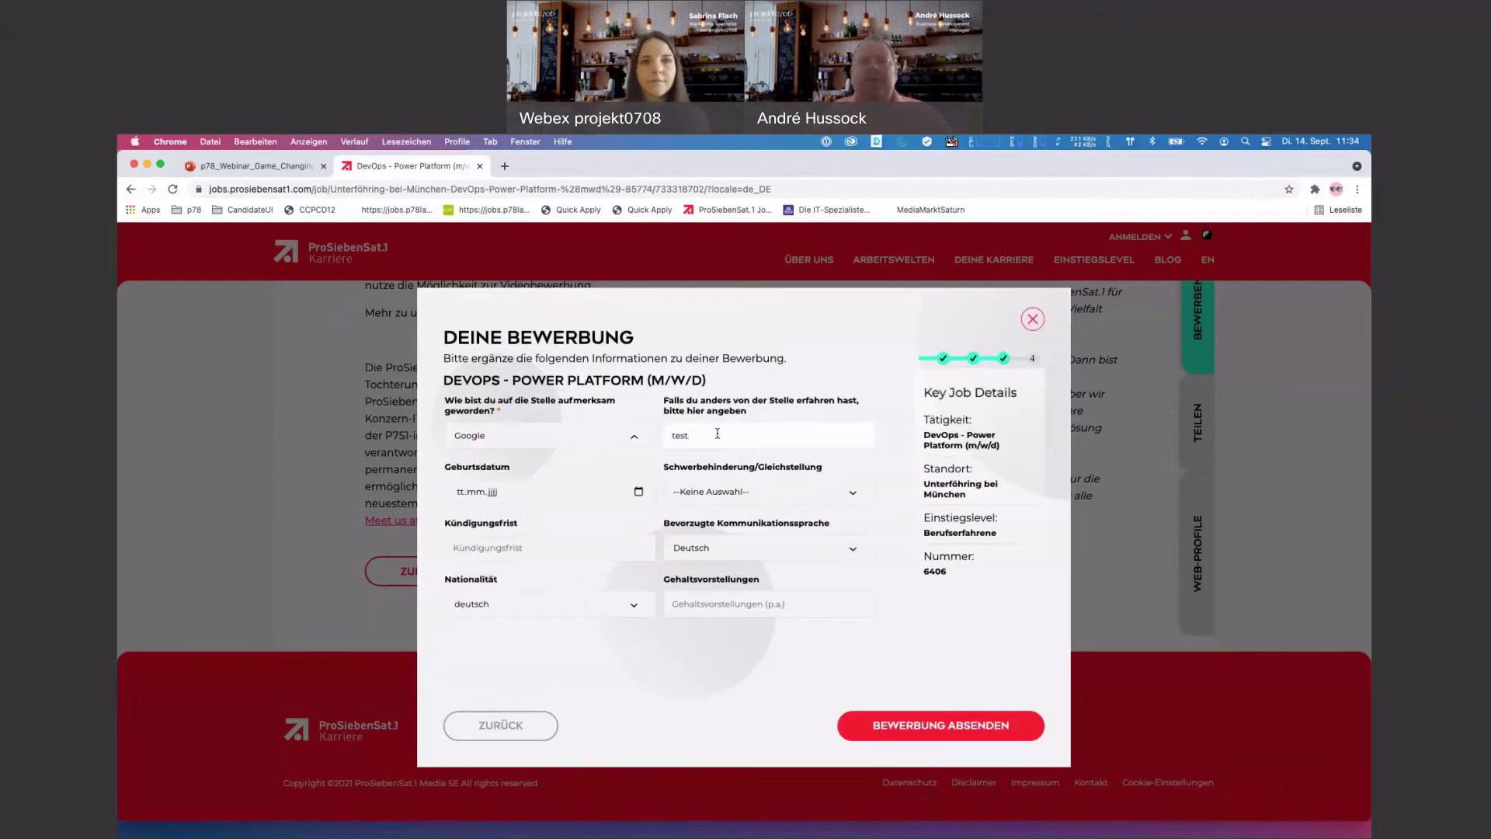
- Set the date of birth to 01.01.2008 using the date picker
left_click(586, 494)
left_click(638, 491)
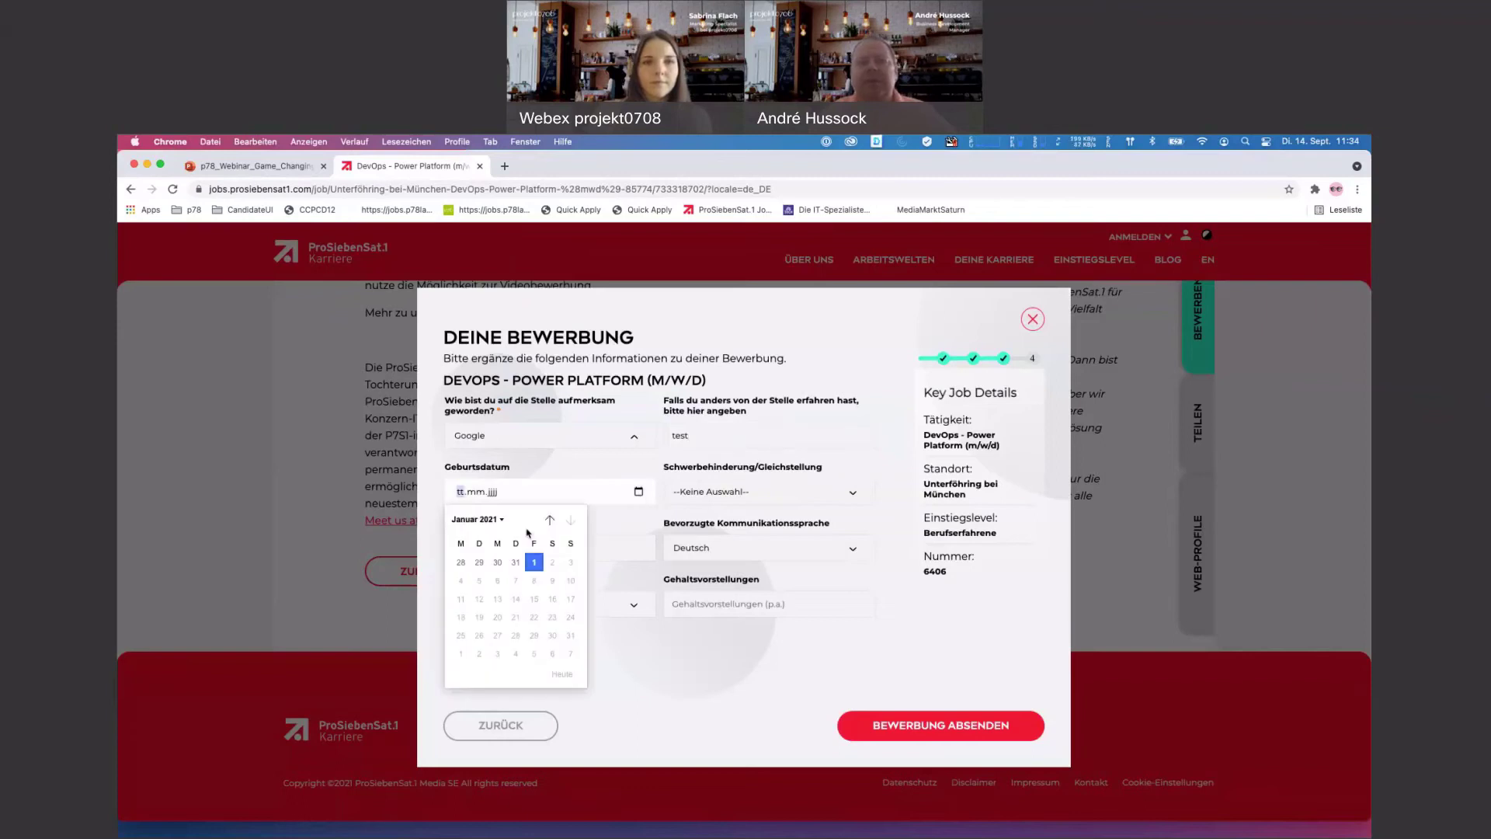
left_click(501, 526)
scroll(486, 556, "up", 5)
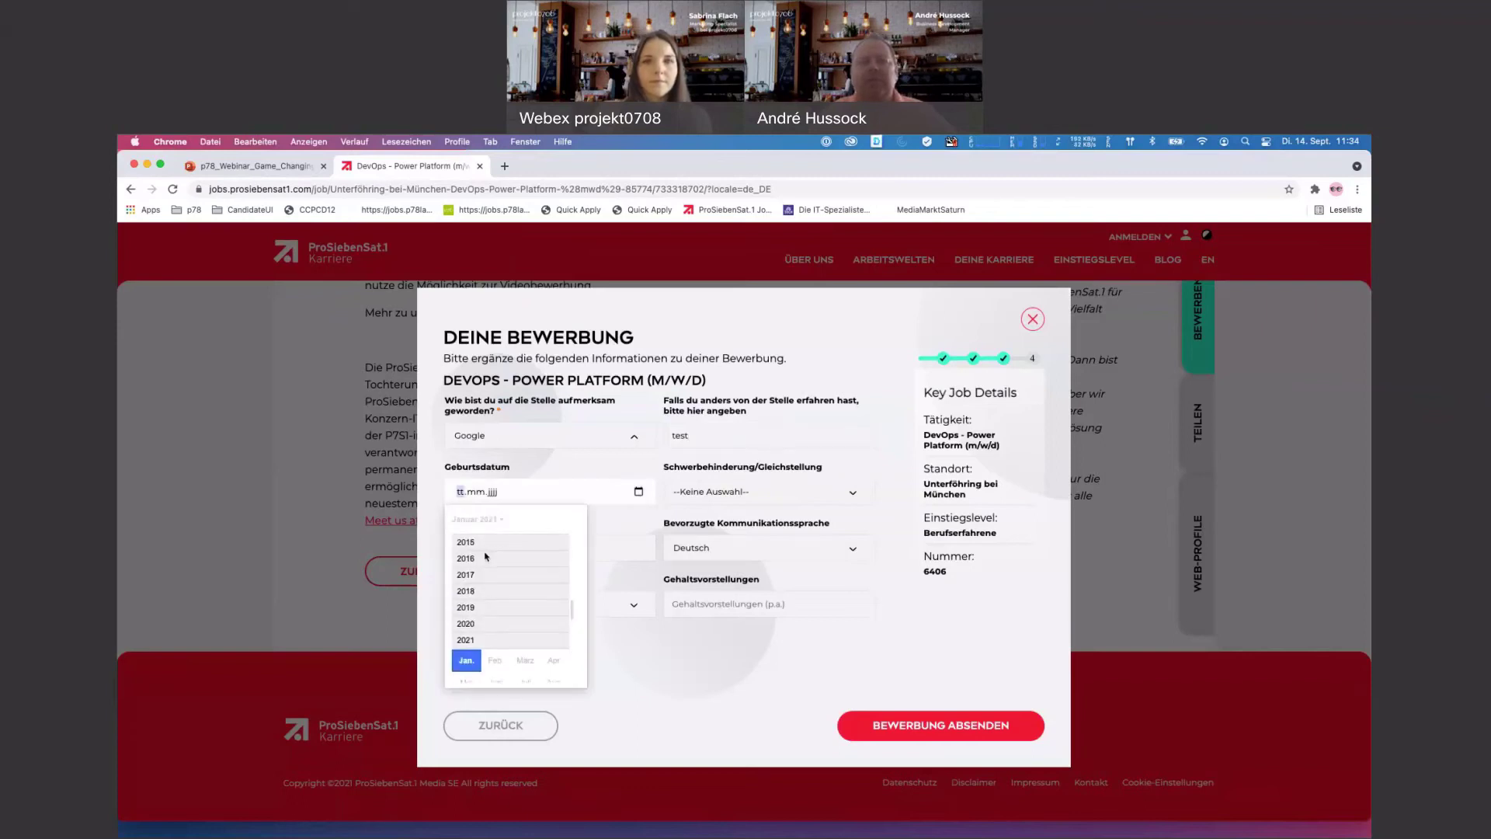
left_click(483, 550)
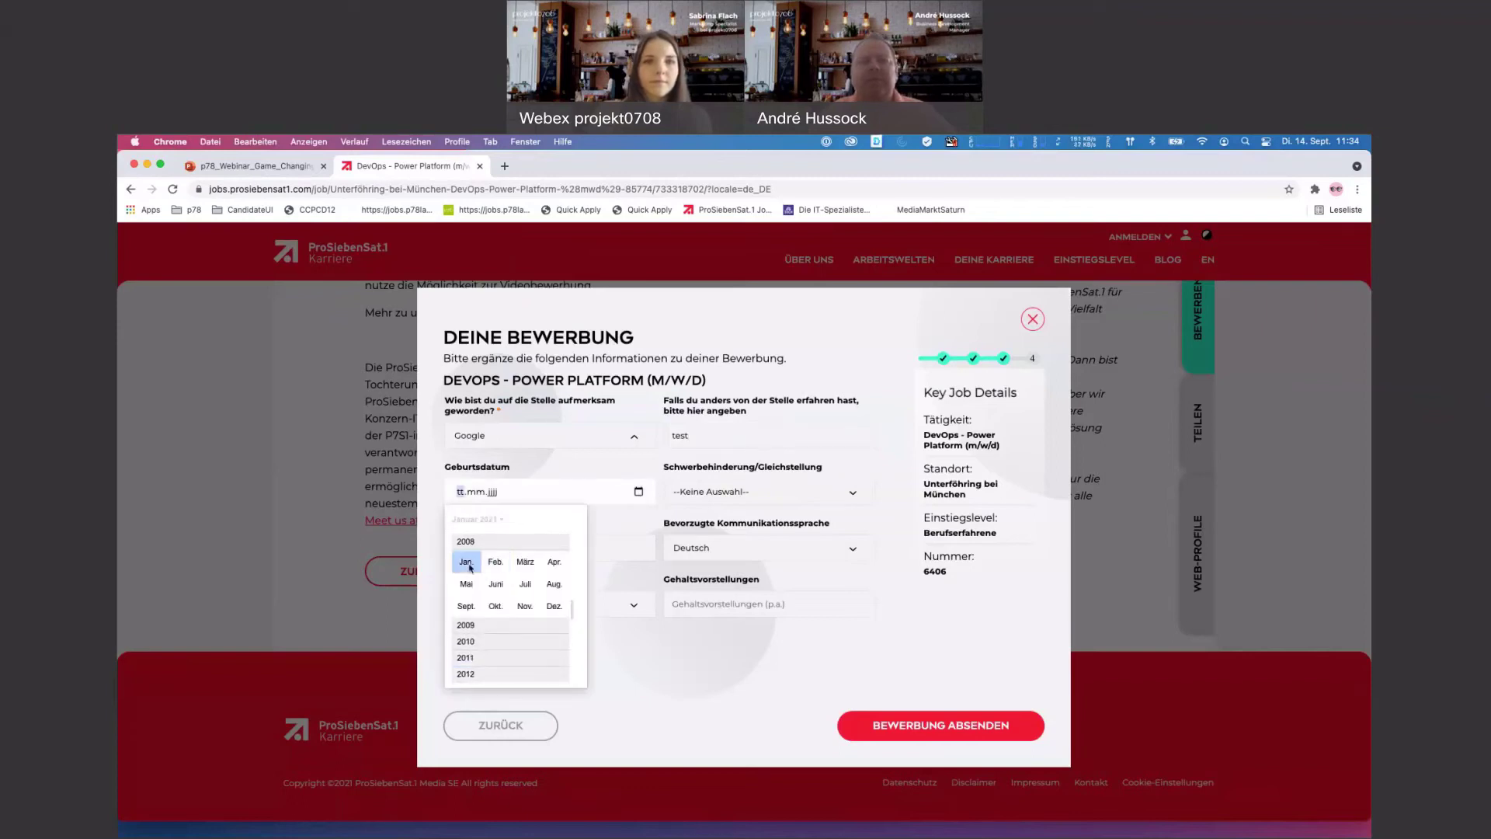
left_click(467, 562)
left_click(478, 565)
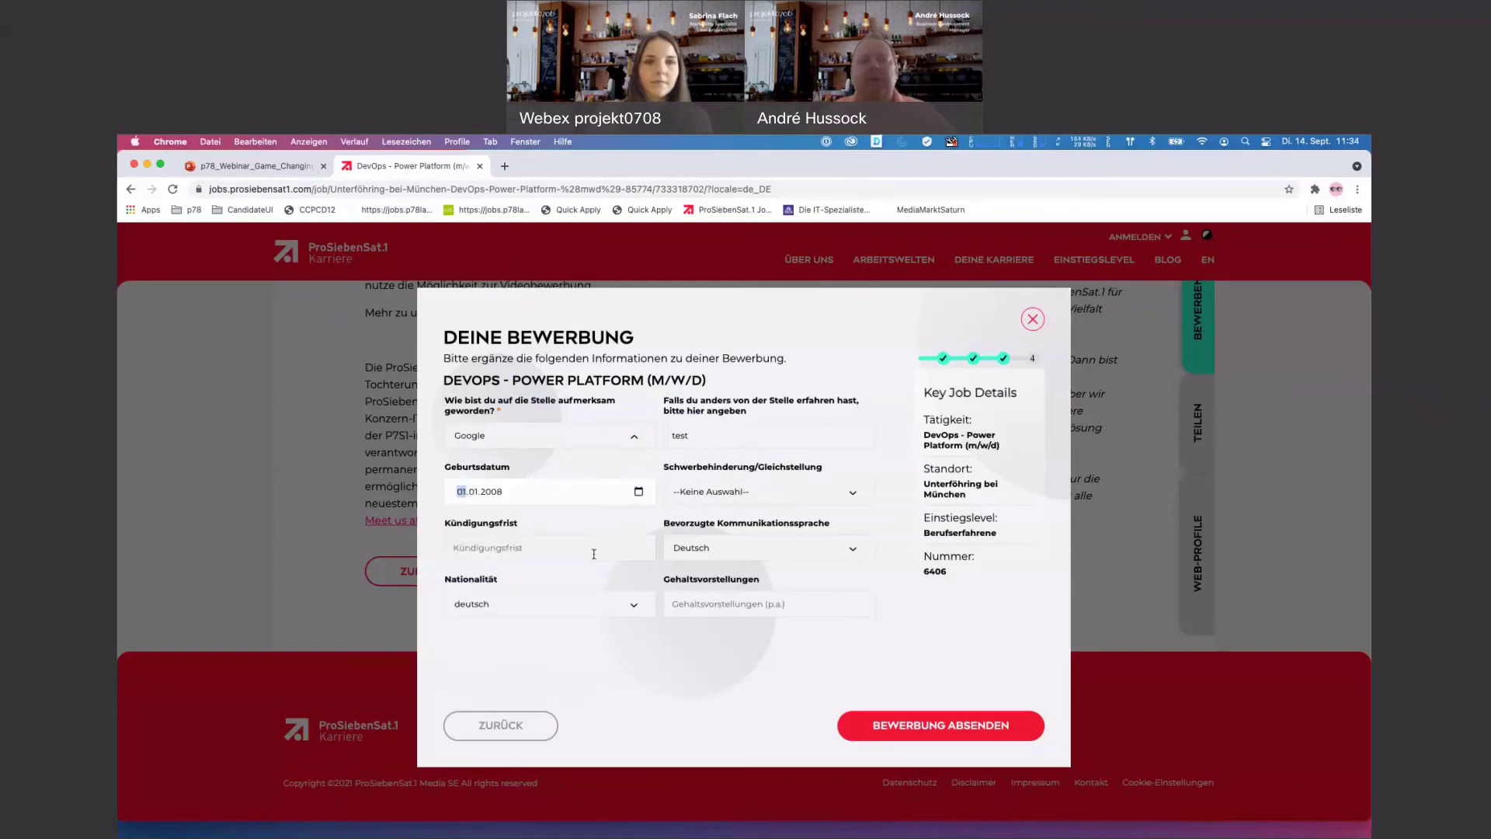
- Answer Nein to the disability question and enter a notice period of 6 Monate
left_click(734, 498)
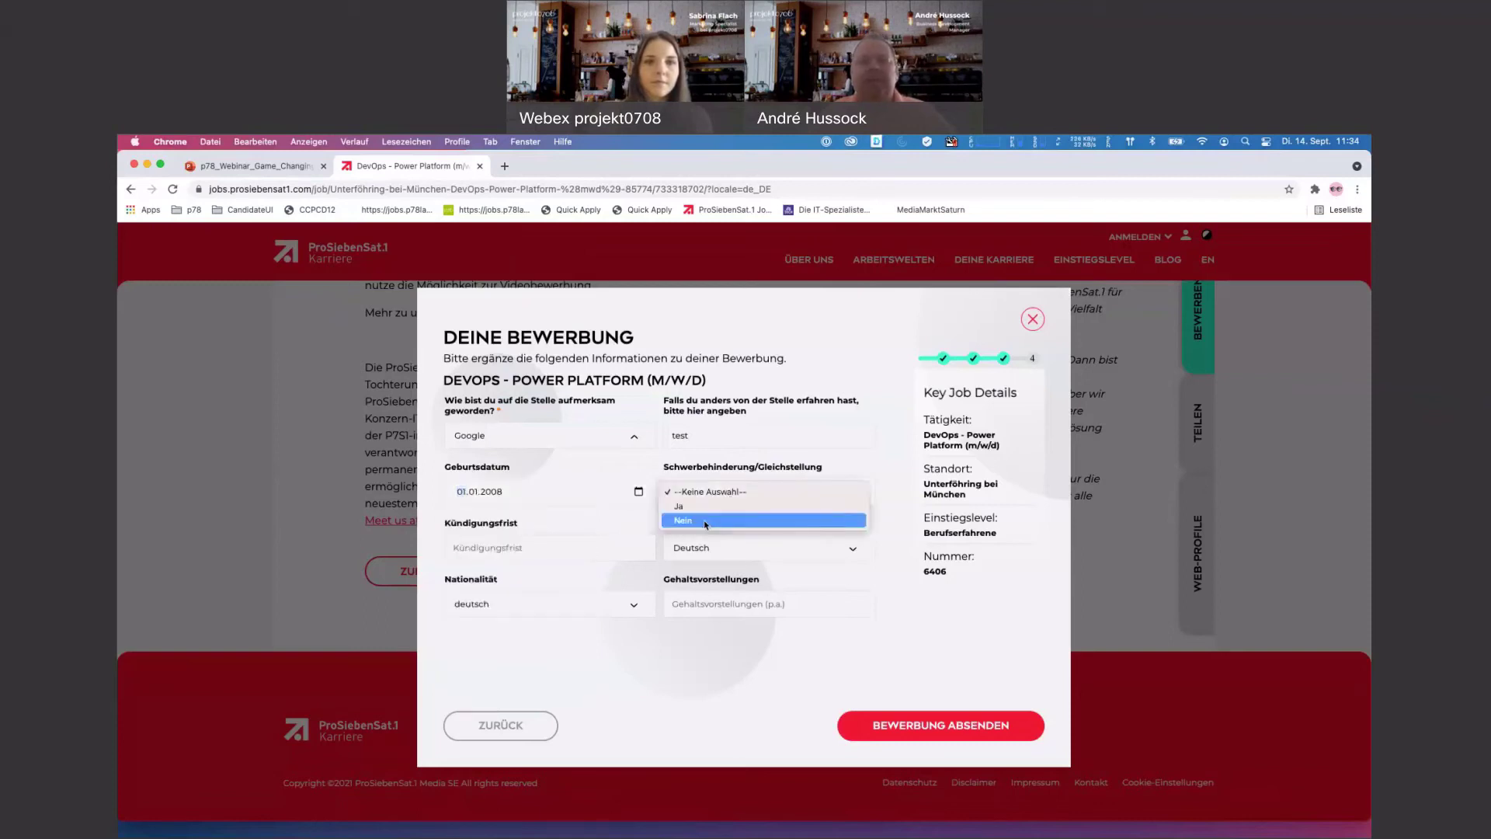
left_click(702, 521)
left_click(497, 546)
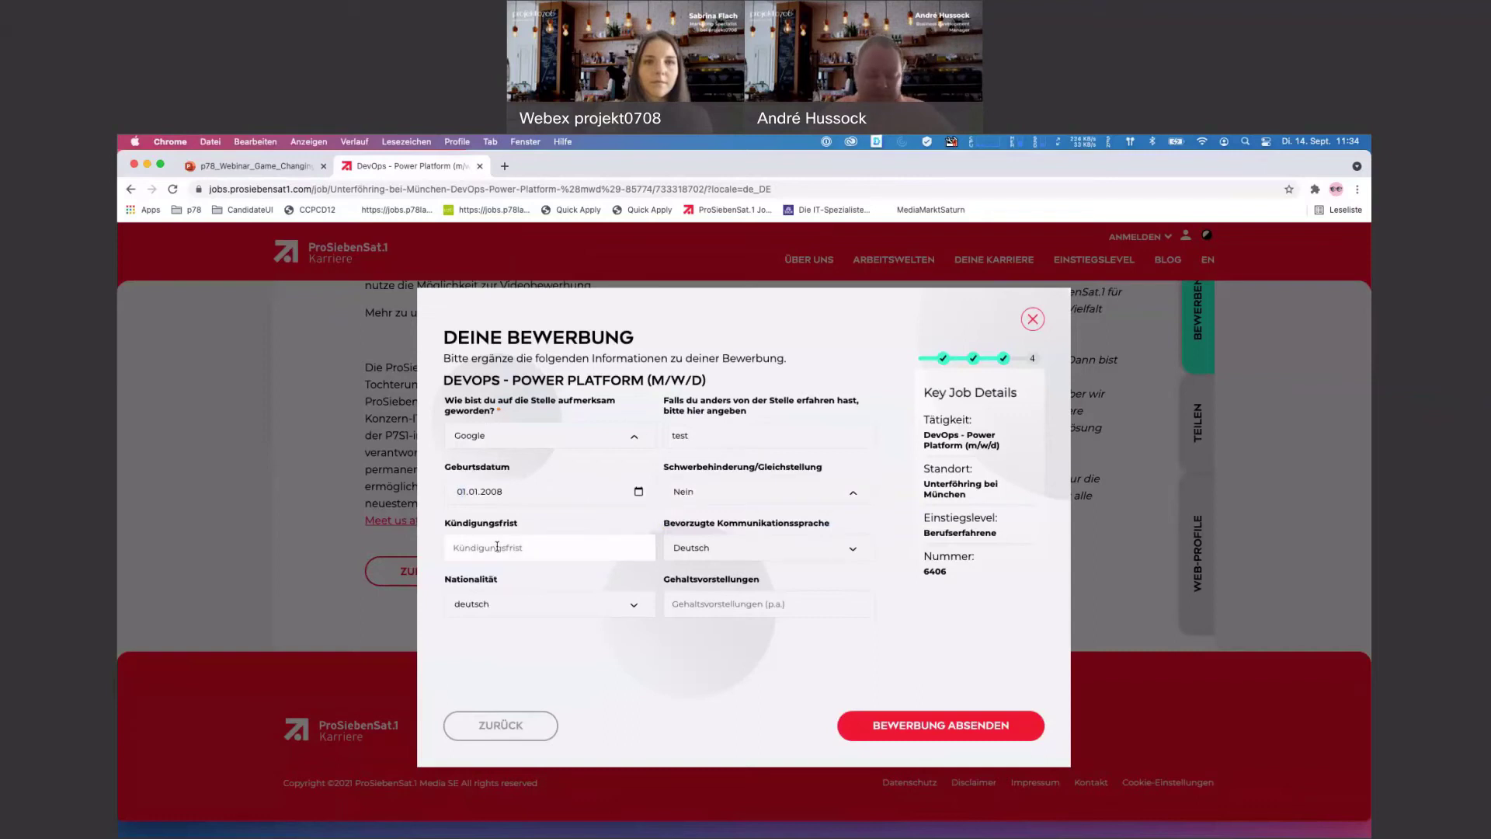
type("6 Monate")
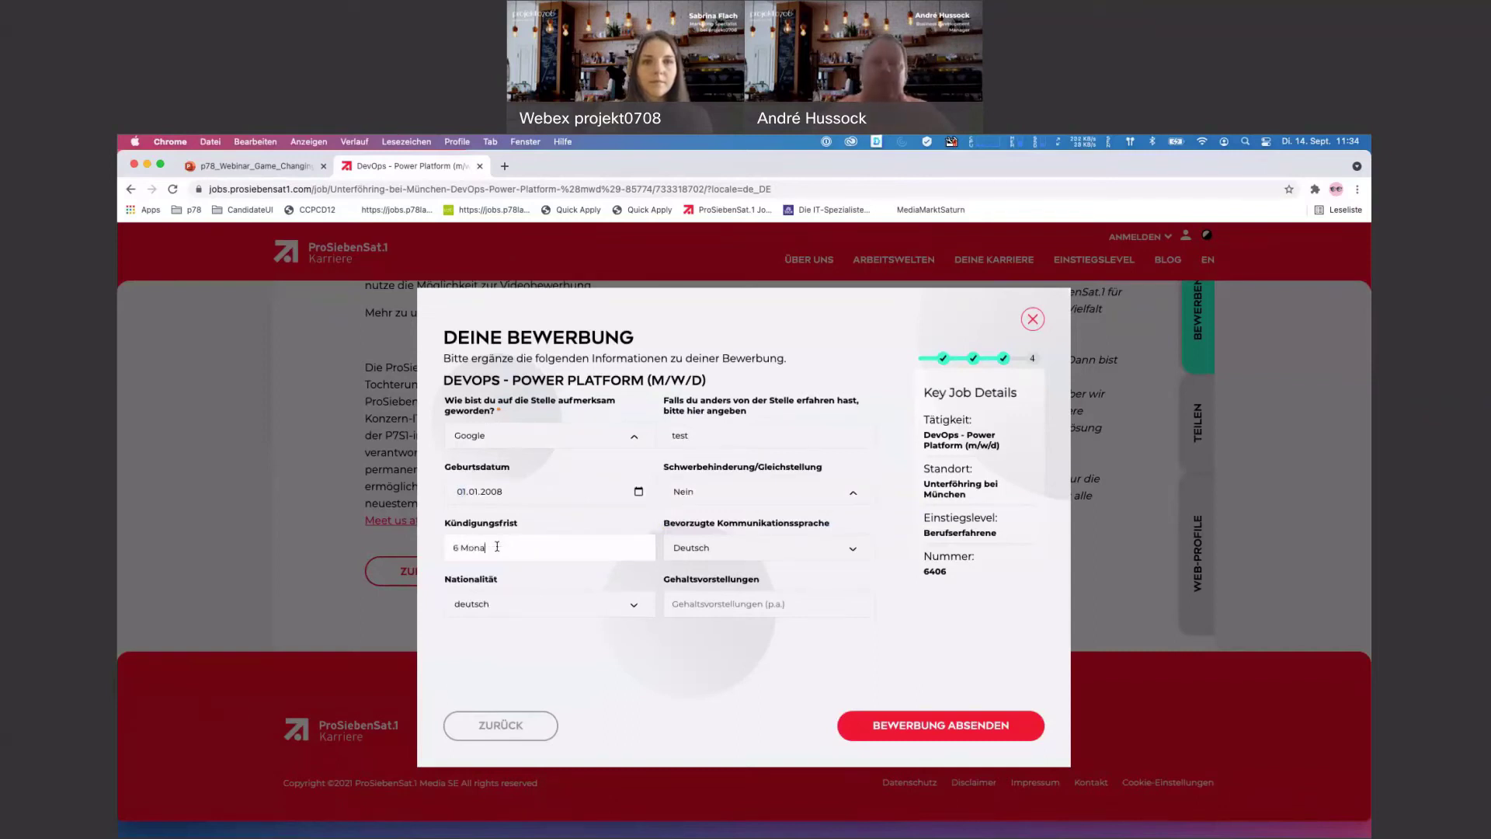
- Enter a salary expectation of 100 and submit the application
left_click(761, 549)
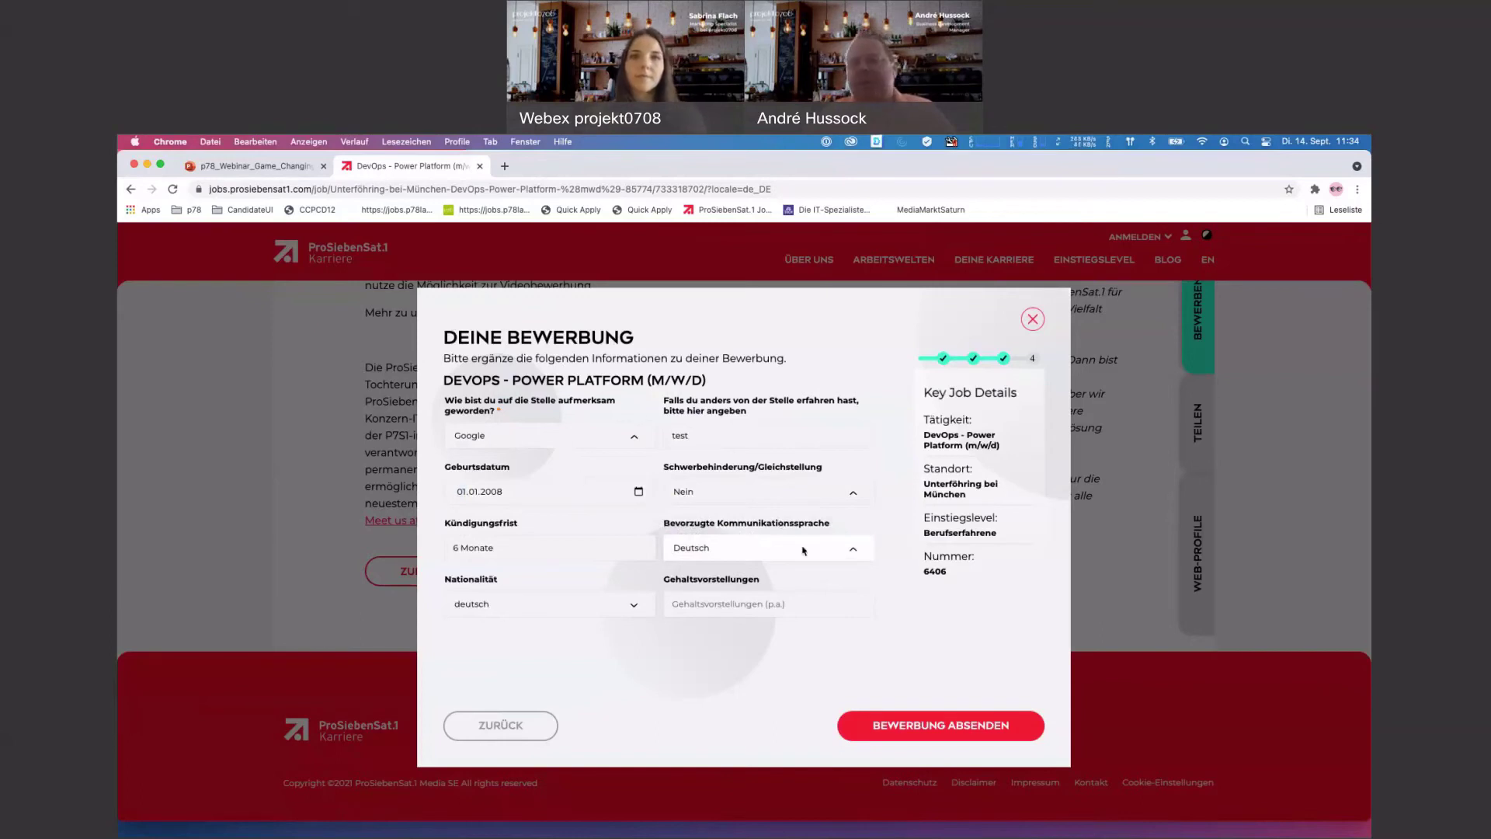
key("Tab")
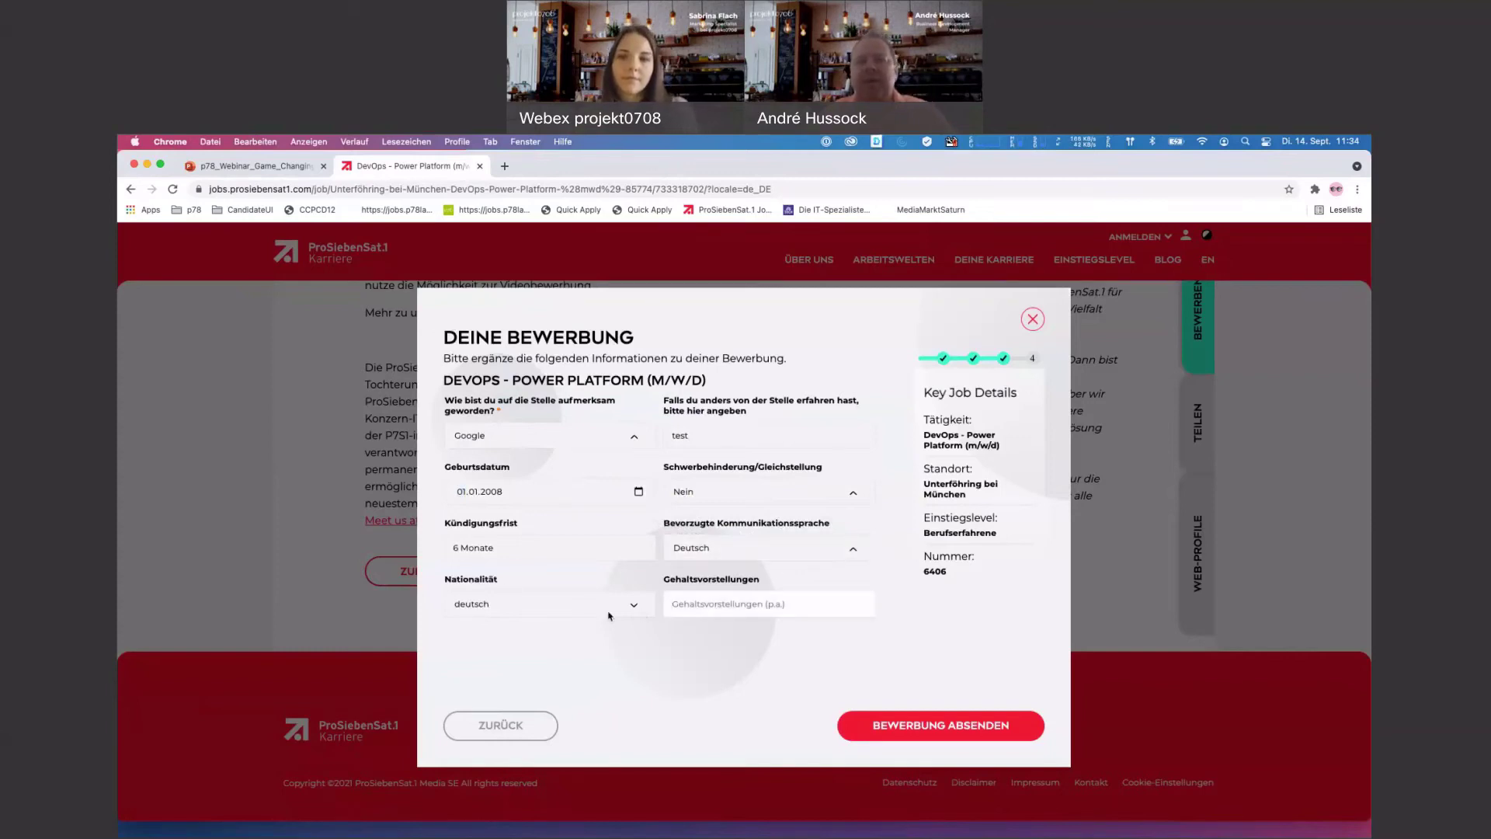
type("100")
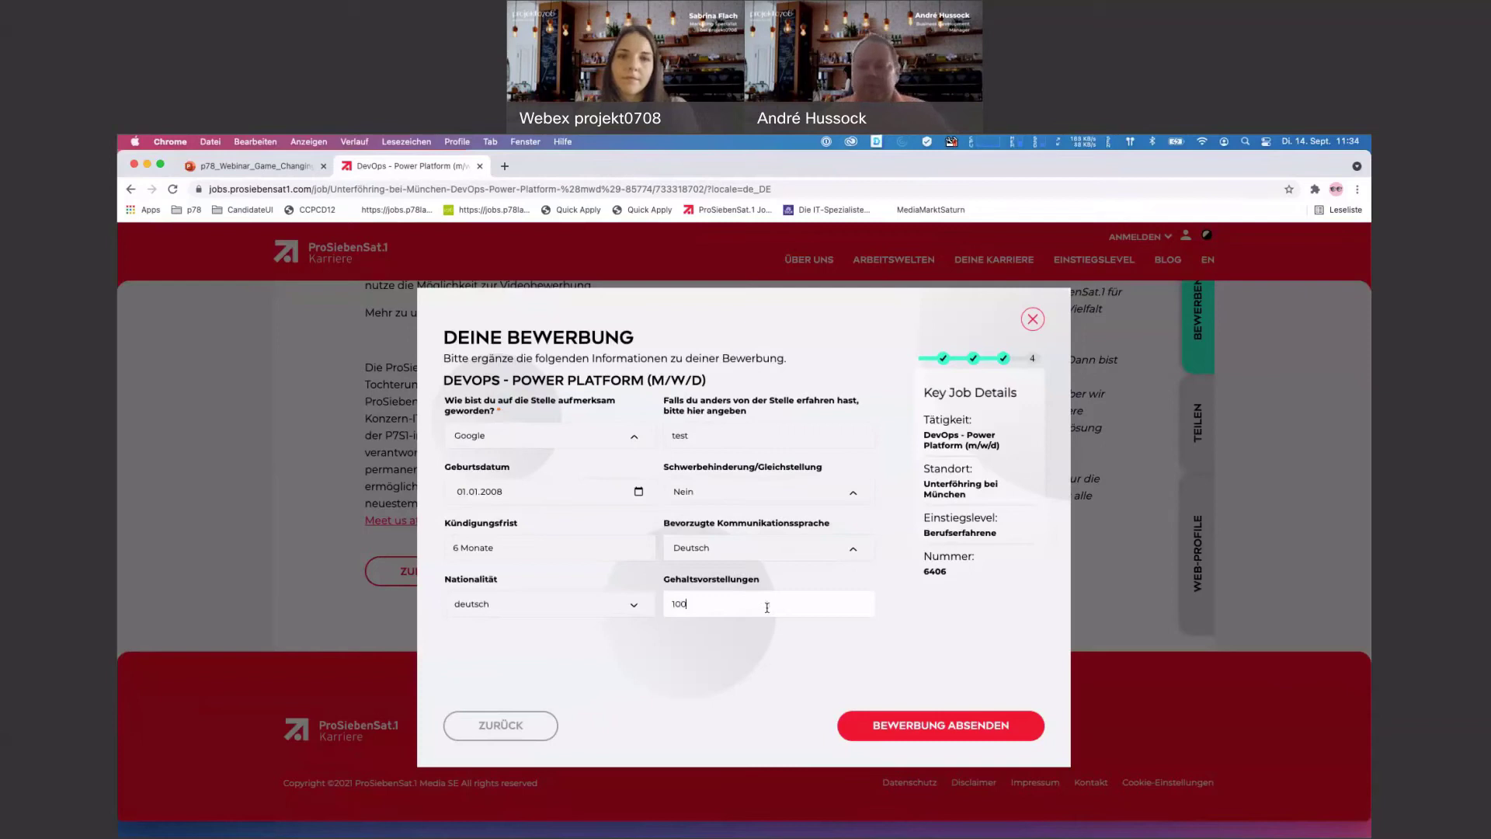
left_click(881, 638)
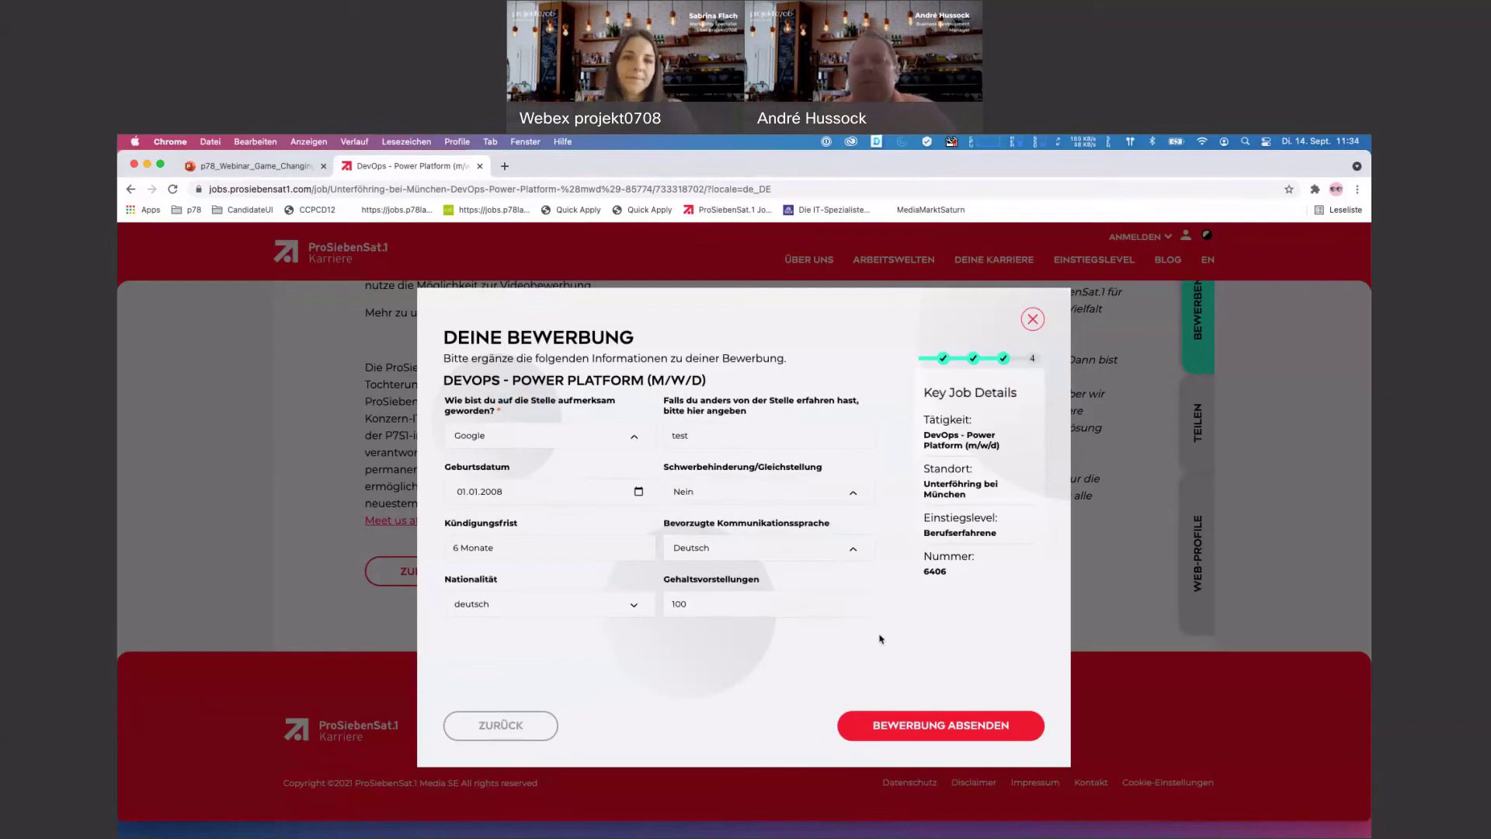
left_click(952, 734)
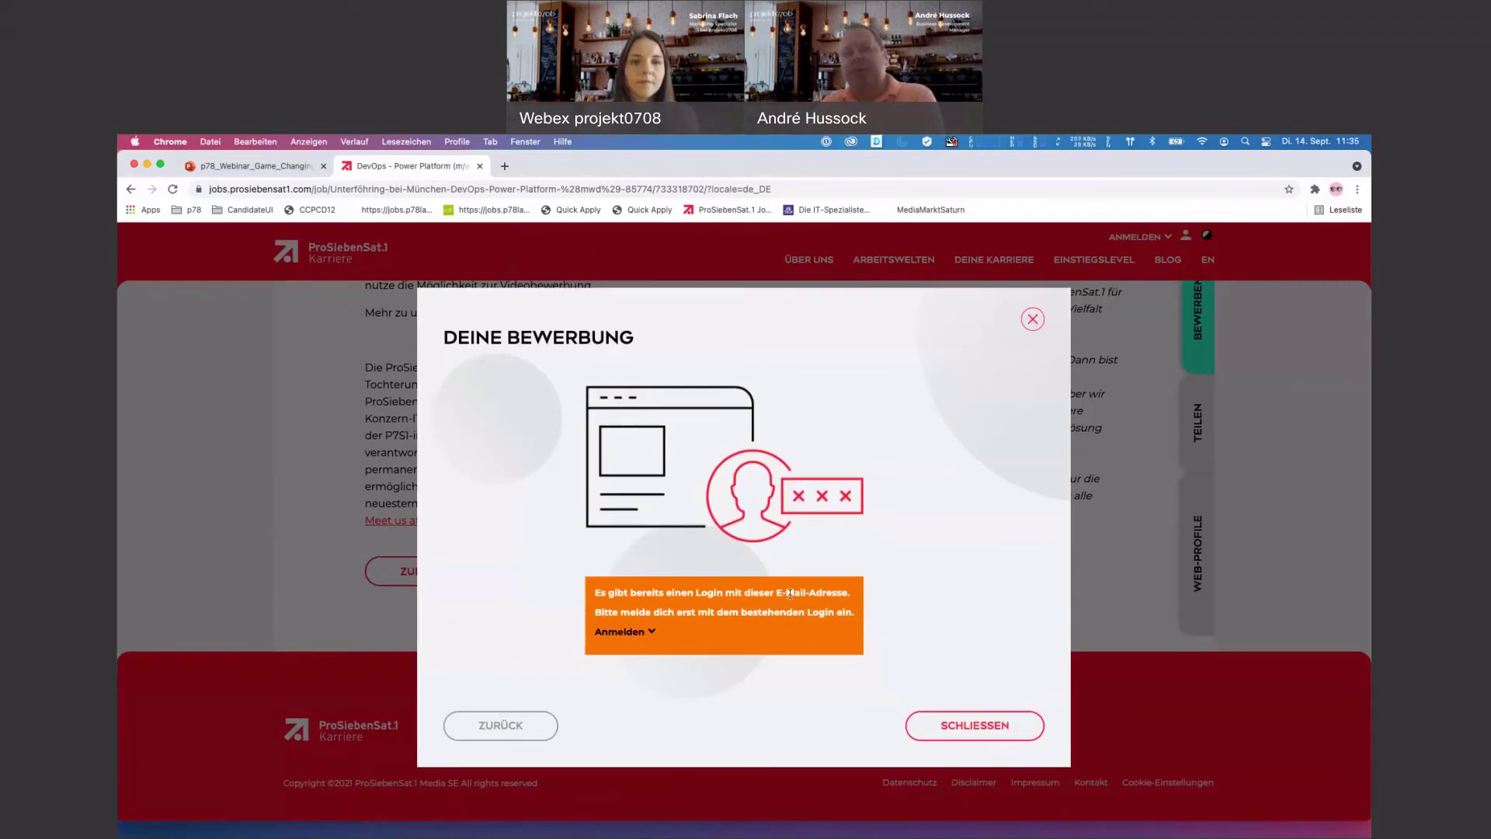
- Review the existing-login warning and its sign-in options, then close the application dialog
left_click_drag(614, 592, 850, 593)
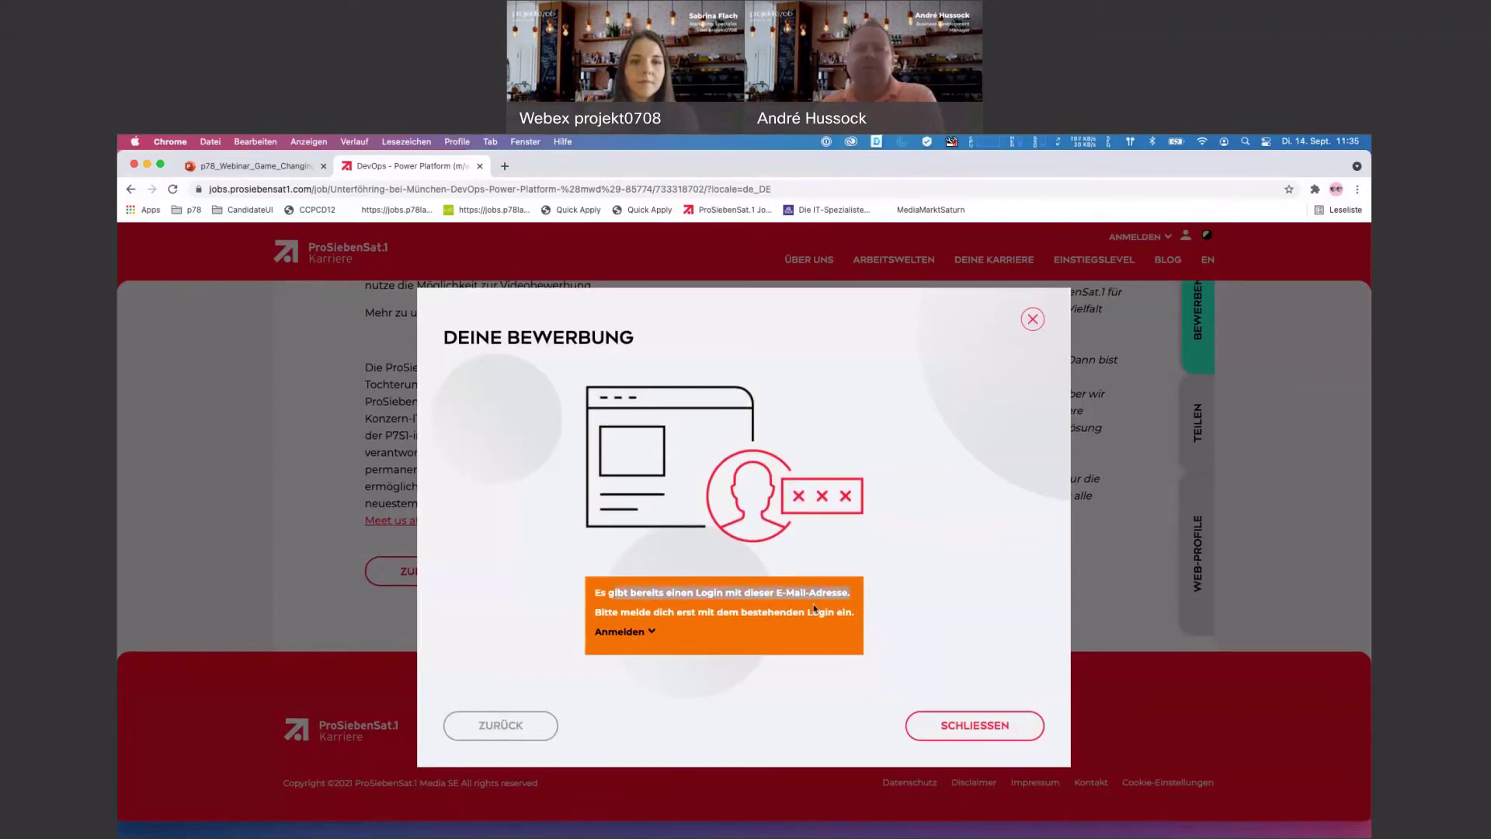
left_click(652, 634)
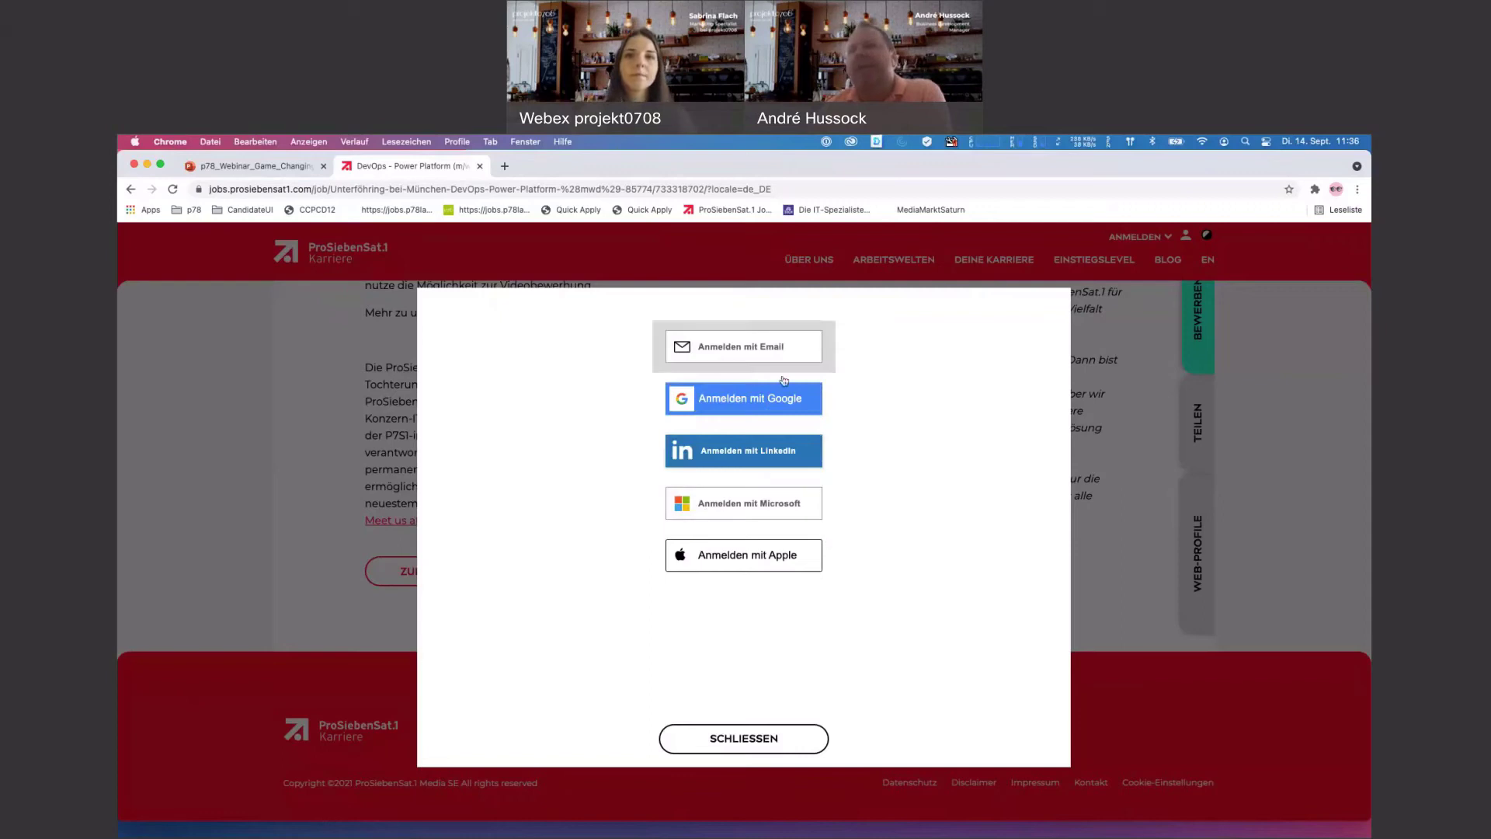
left_click(763, 740)
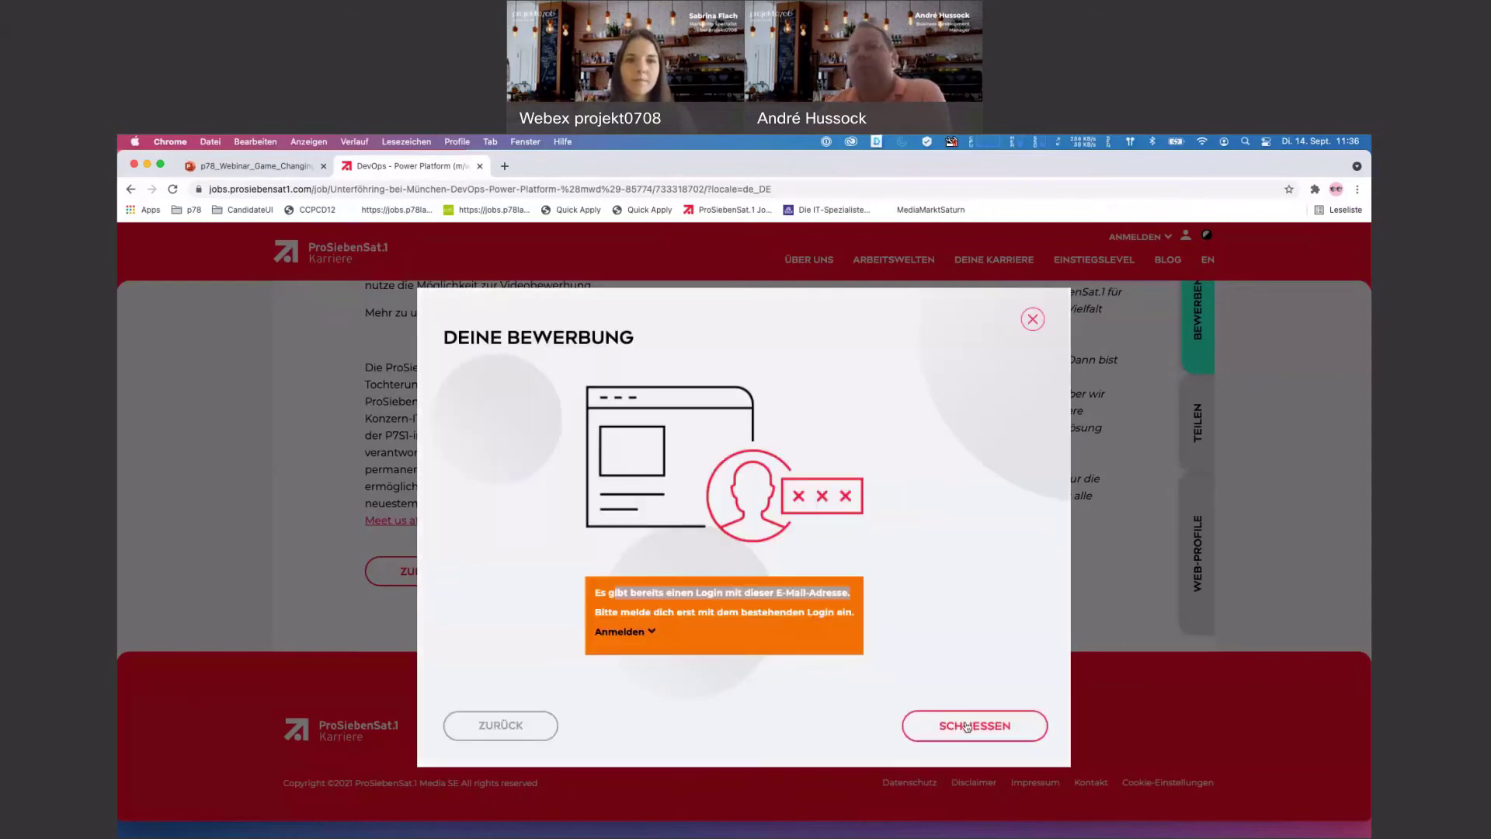
left_click(966, 726)
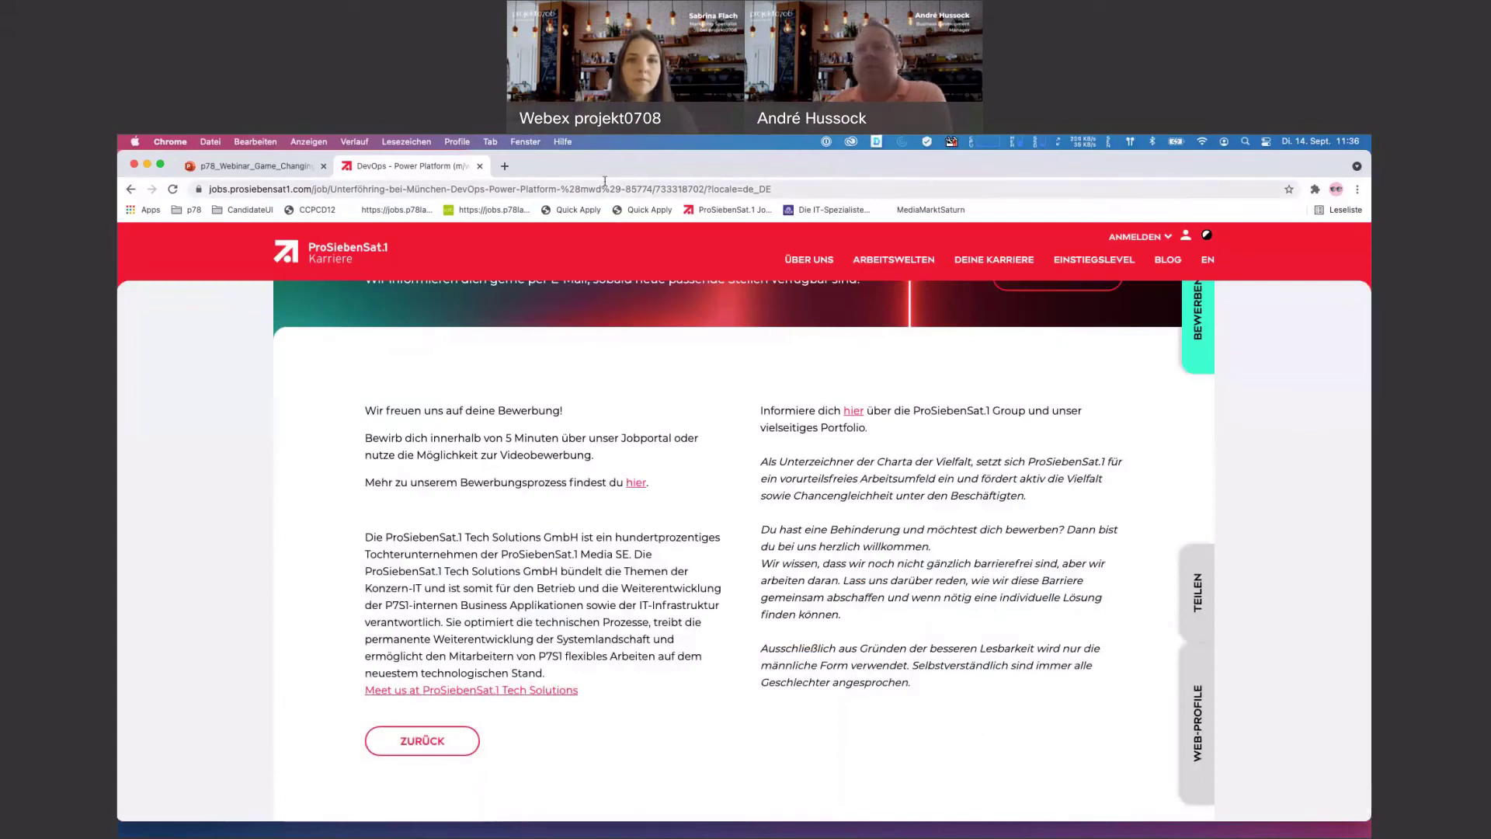
left_click(1134, 237)
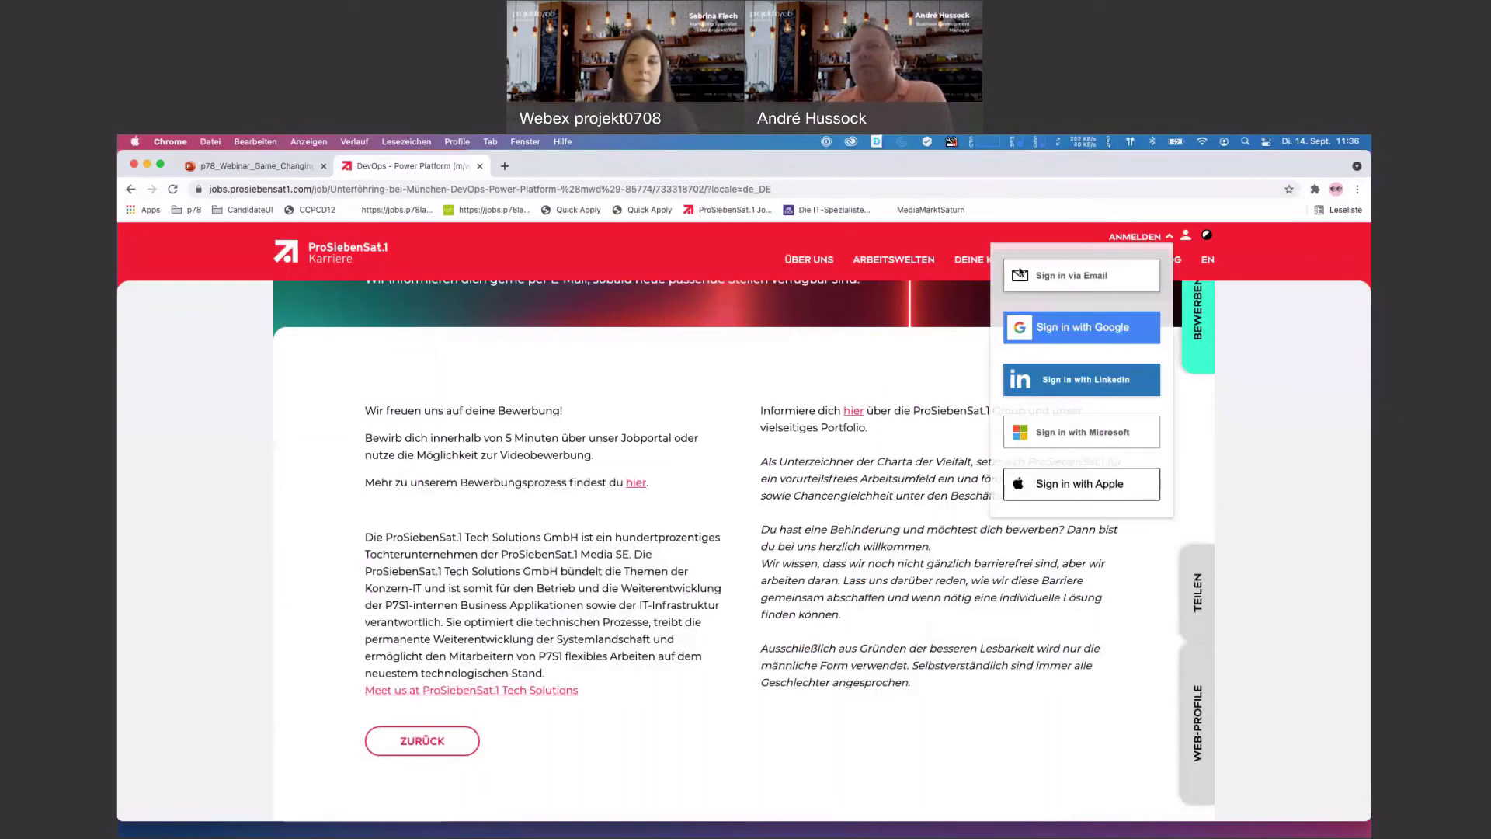
- Request an e-mailed login link for the test account's address and open it
left_click(1072, 276)
left_click(1062, 303)
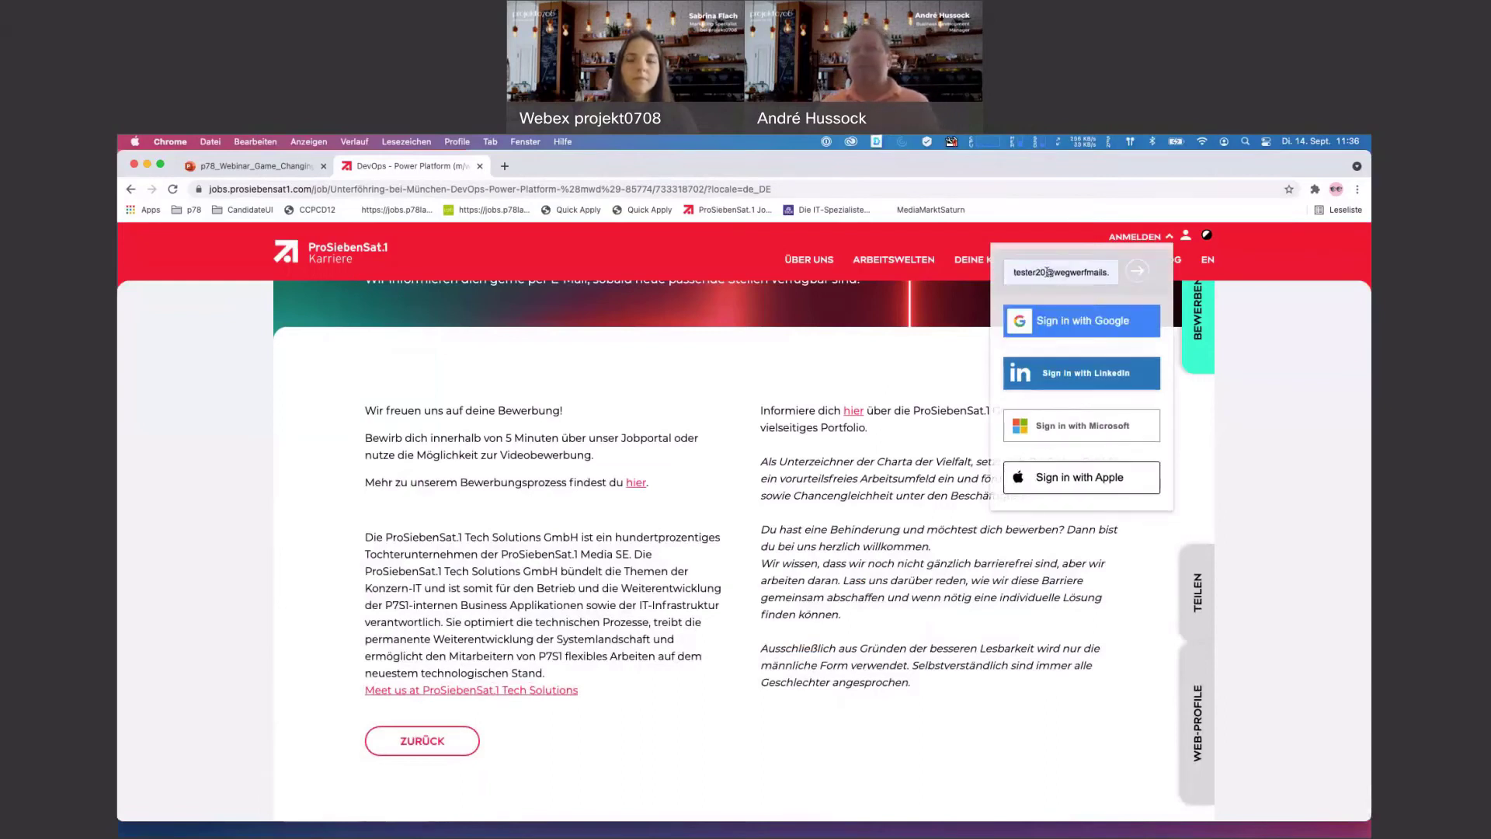
left_click(1047, 281)
key("BackSpace")
key("BackSpace")
type("31")
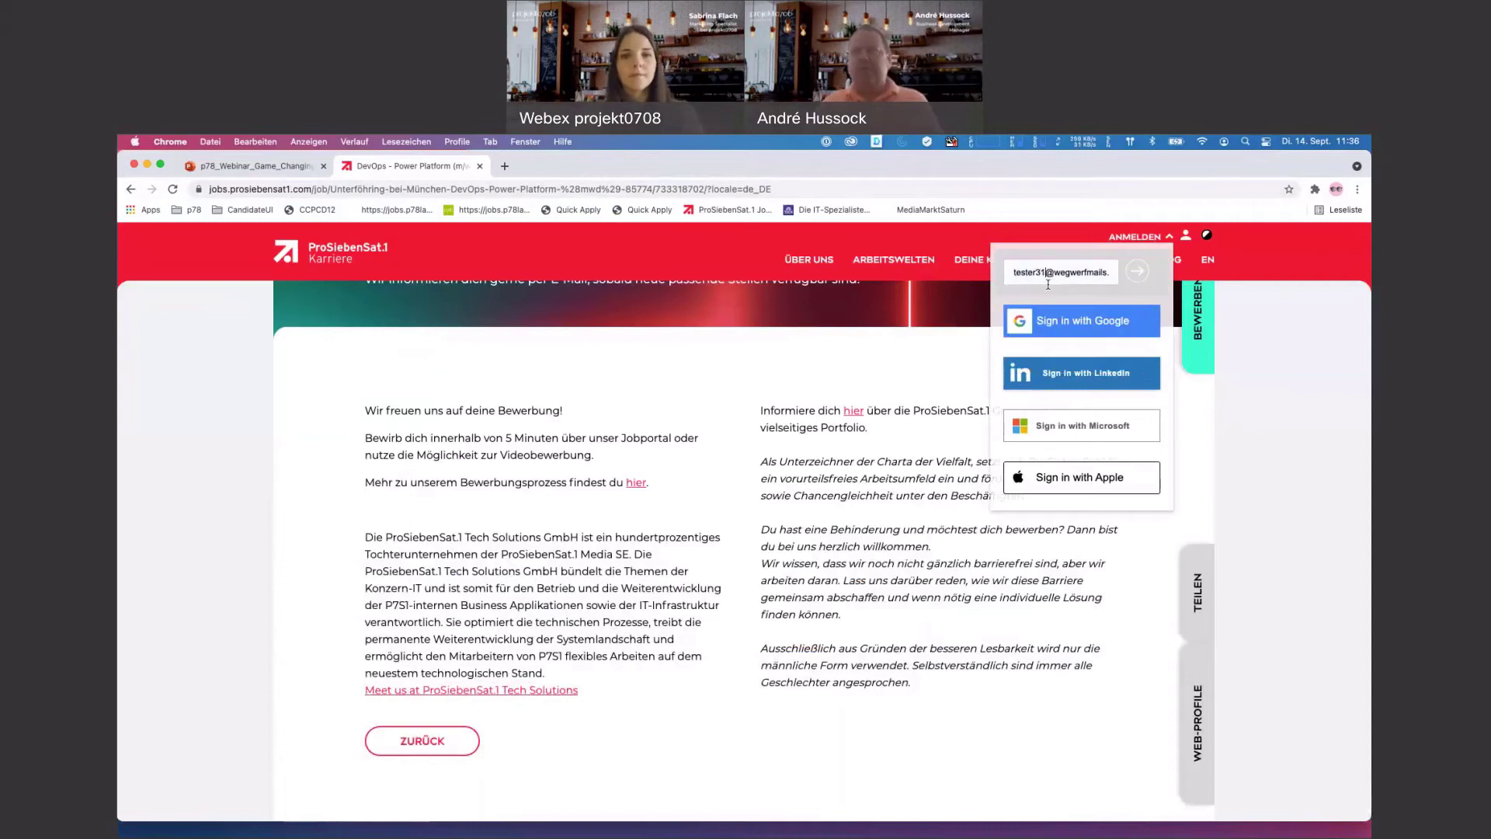
left_click(1137, 274)
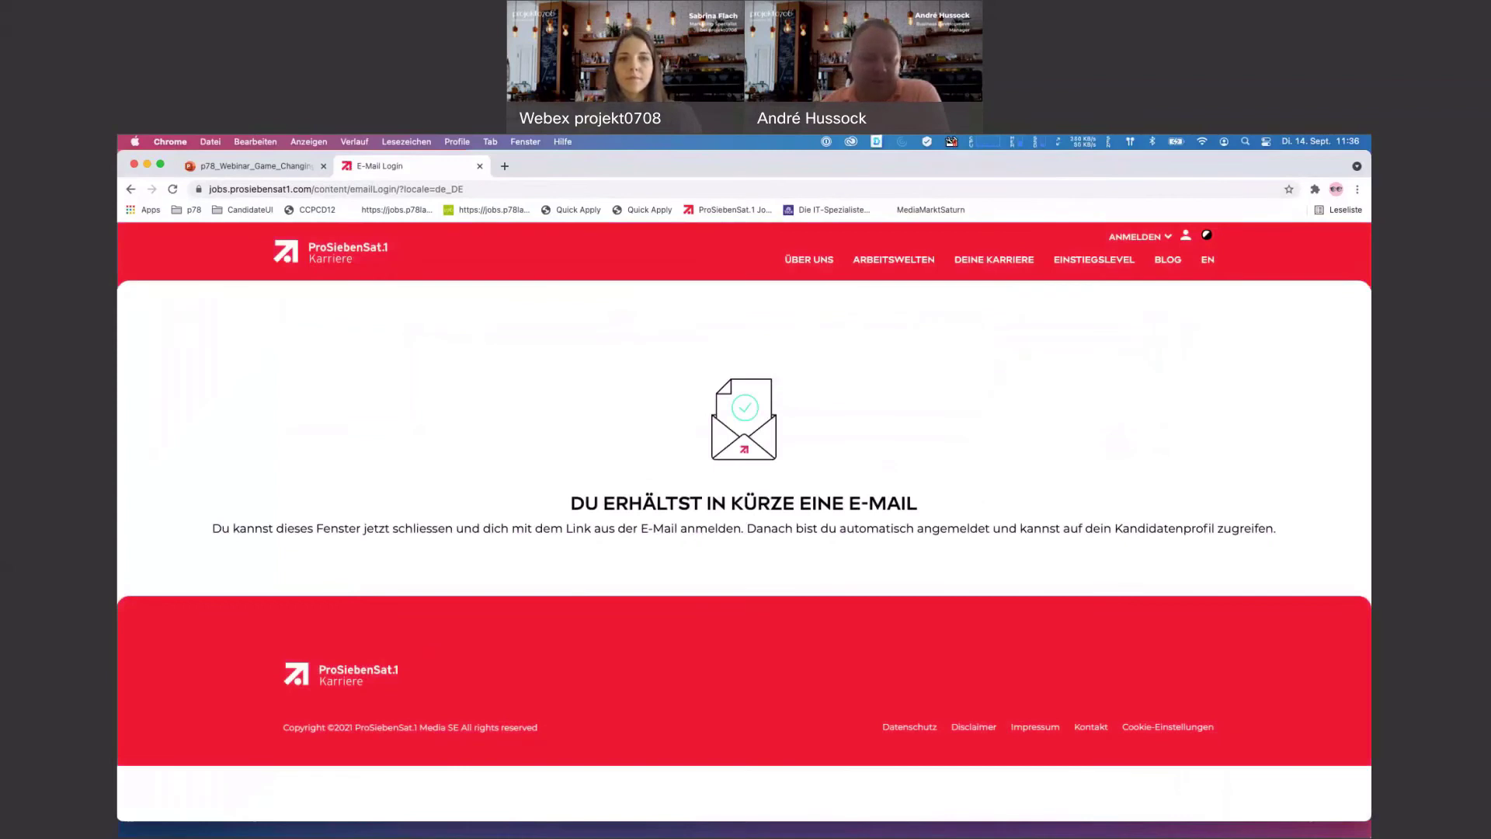
mouse_move(516, 835)
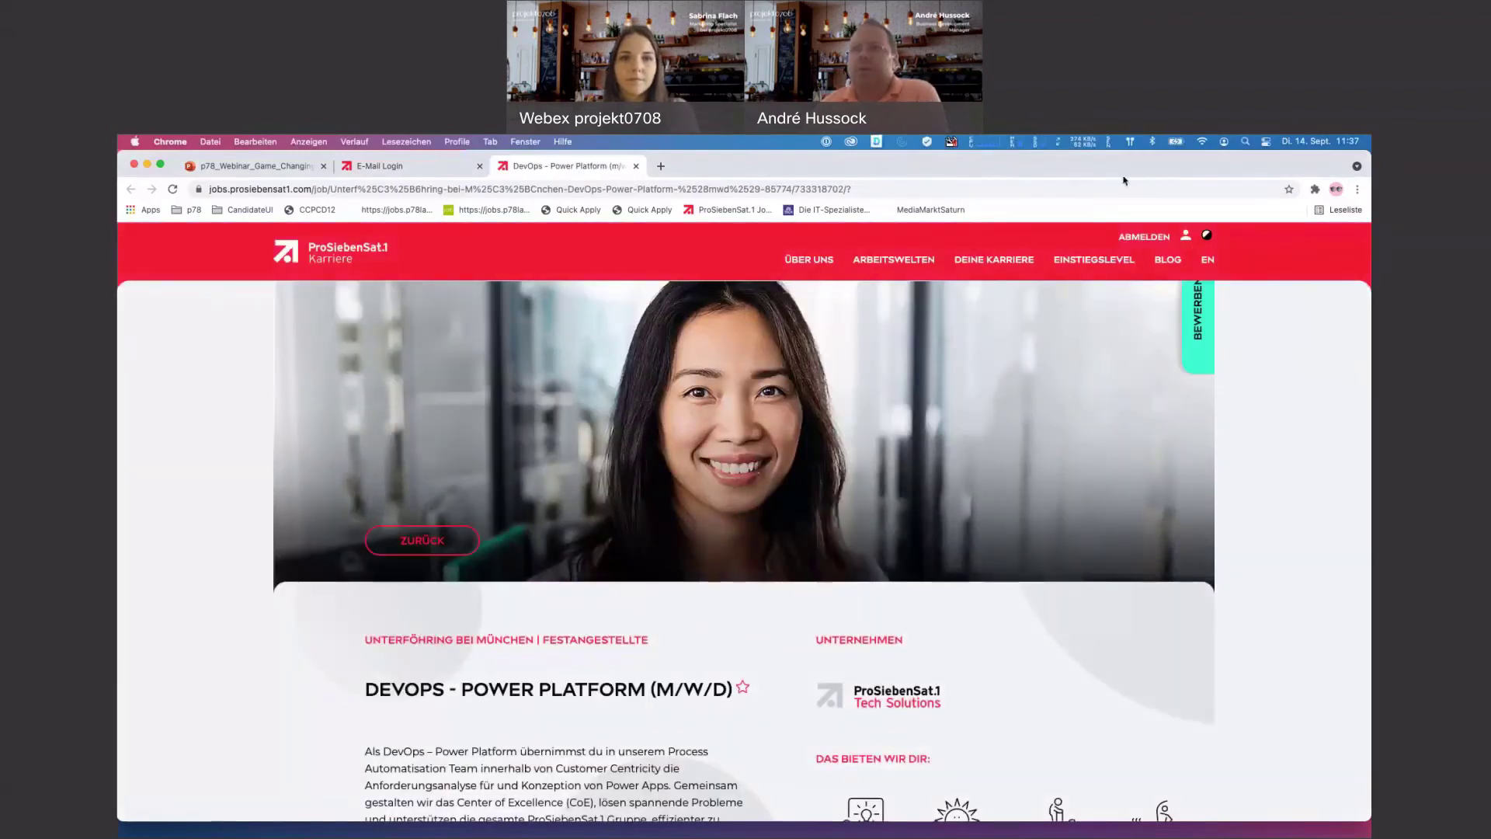
- Open the candidate profile page and cancel the Profil erstellen form
left_click(1185, 235)
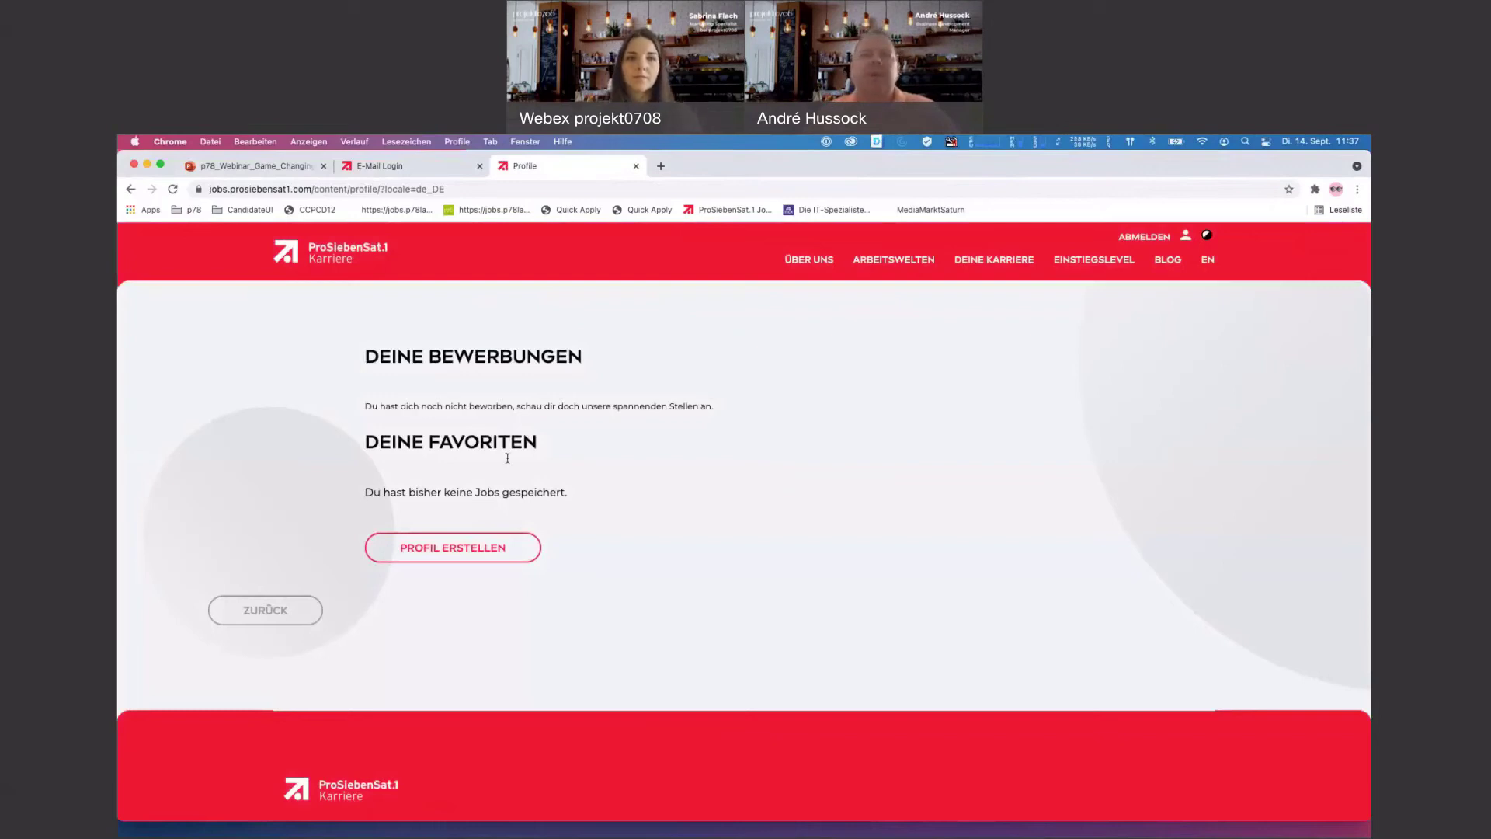
left_click(453, 547)
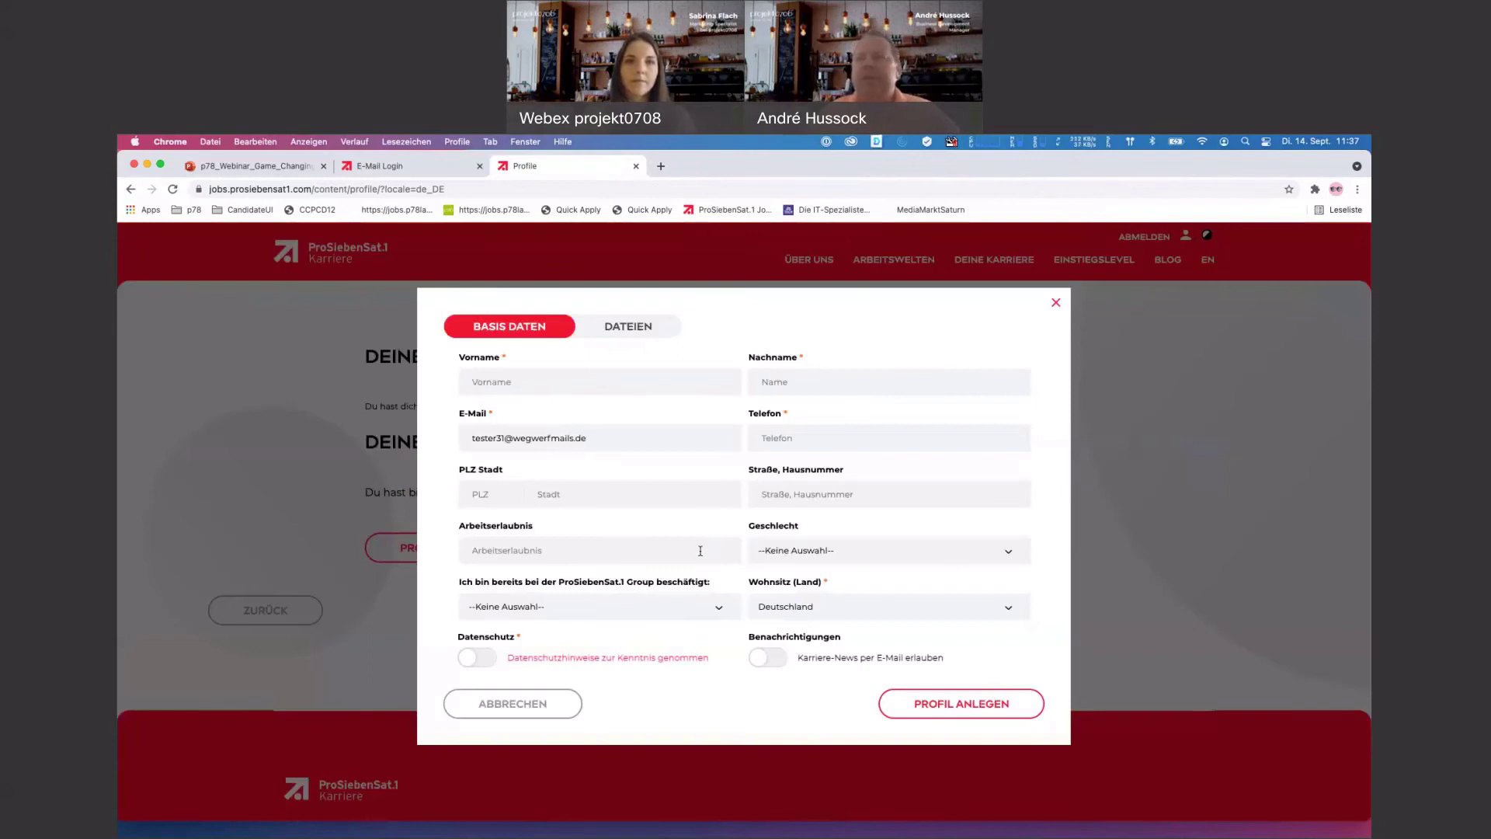
left_click(1055, 304)
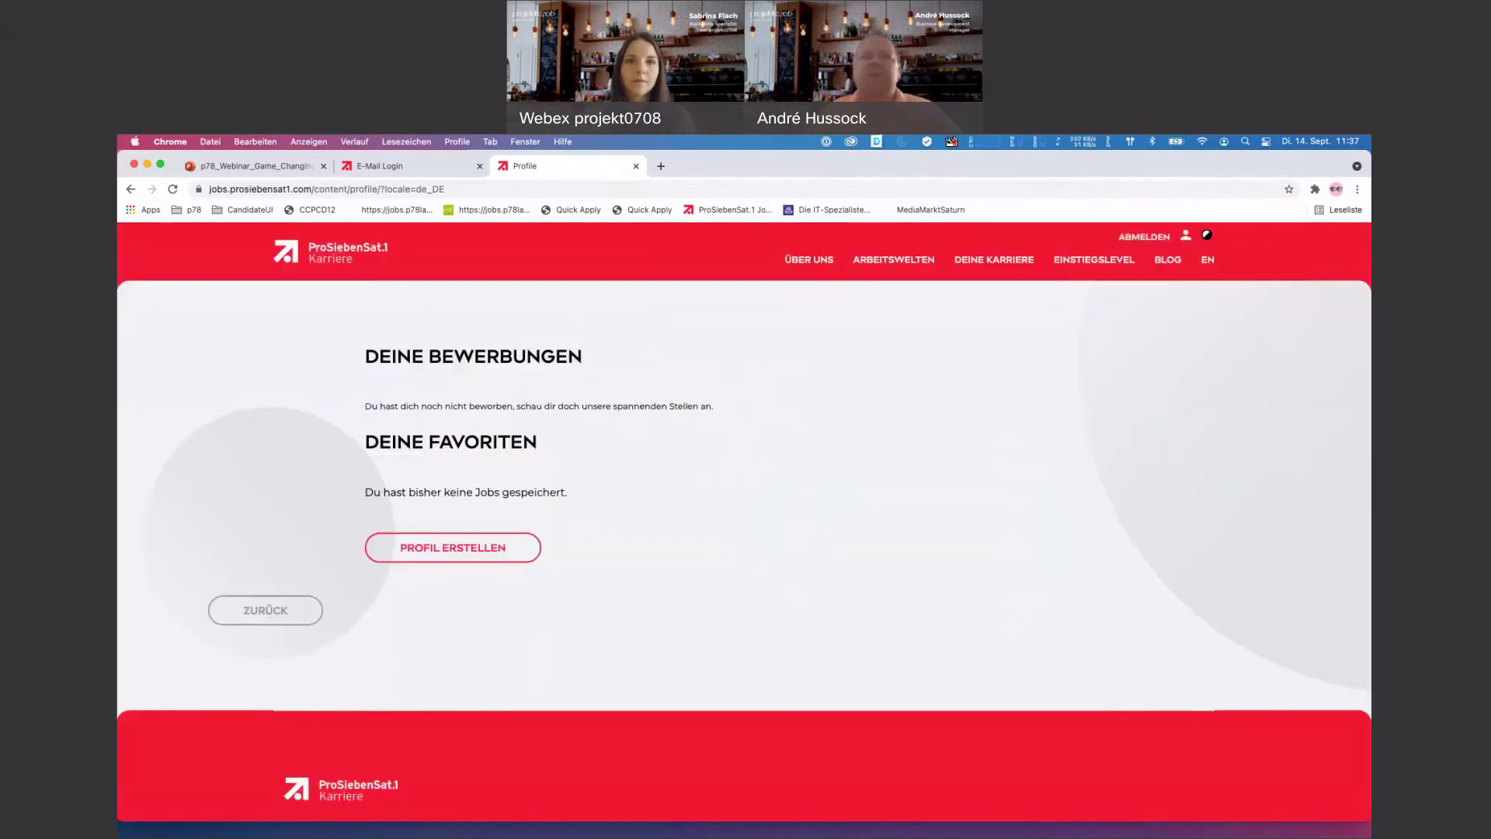
- Briefly bring up the login e-mail window, move it aside and close it
key("super+Tab")
left_click_drag(719, 157, 283, 165)
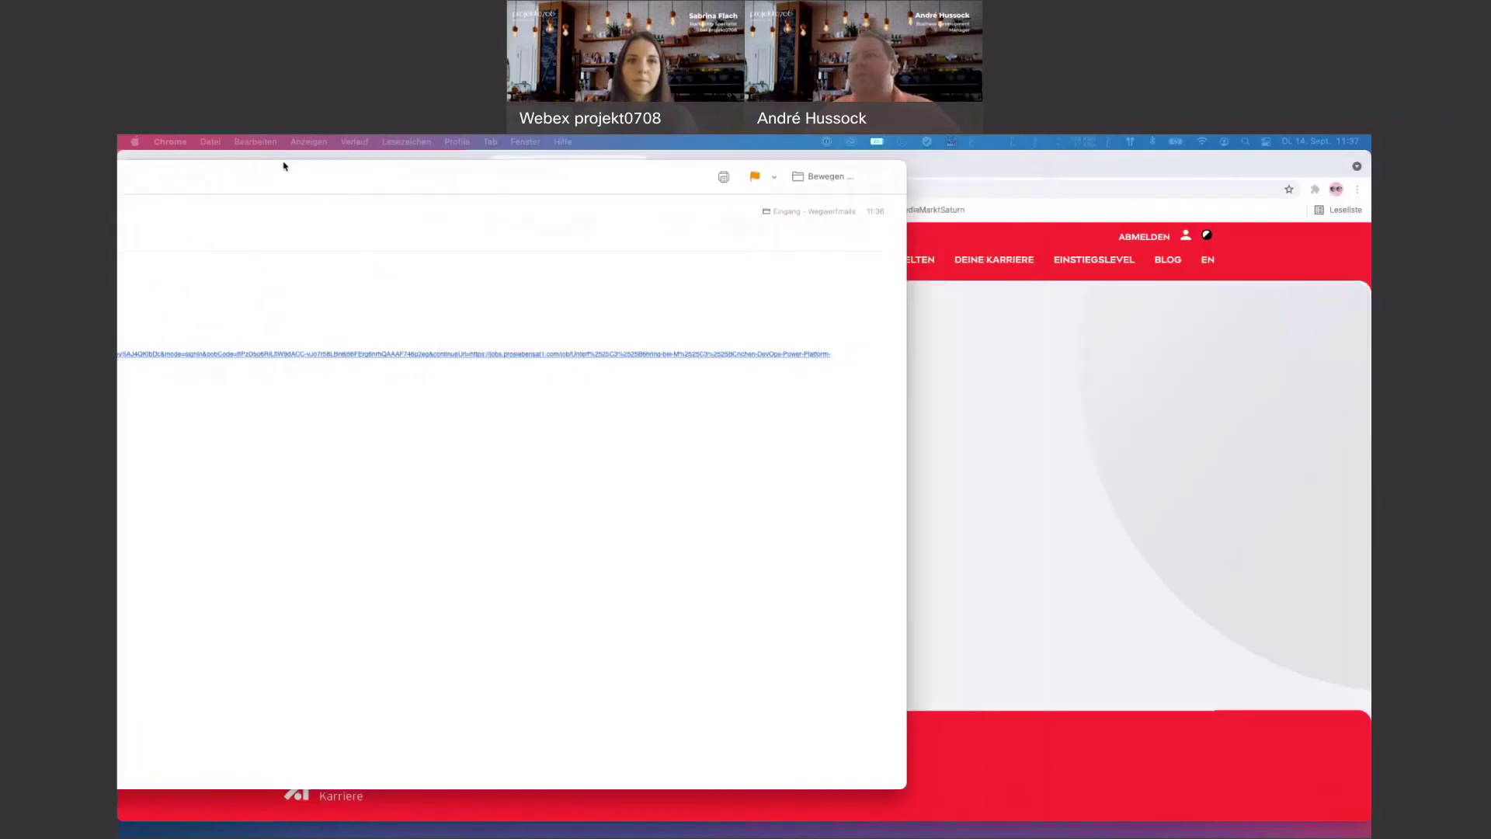
key("super+h")
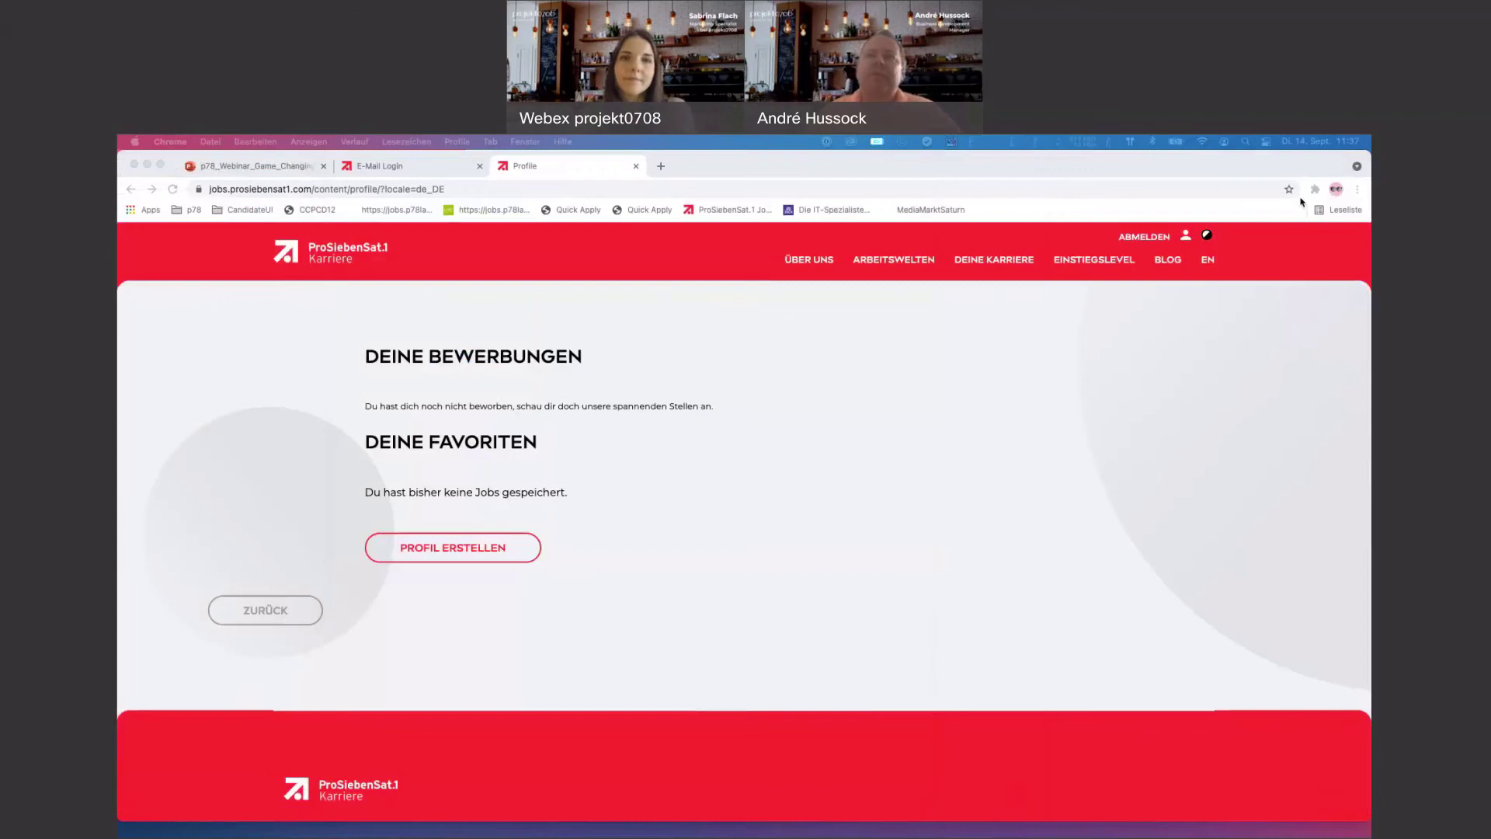
- Close the profile tab, log out of the candidate portal and switch to the incognito SuccessFactors window
left_click(1157, 239)
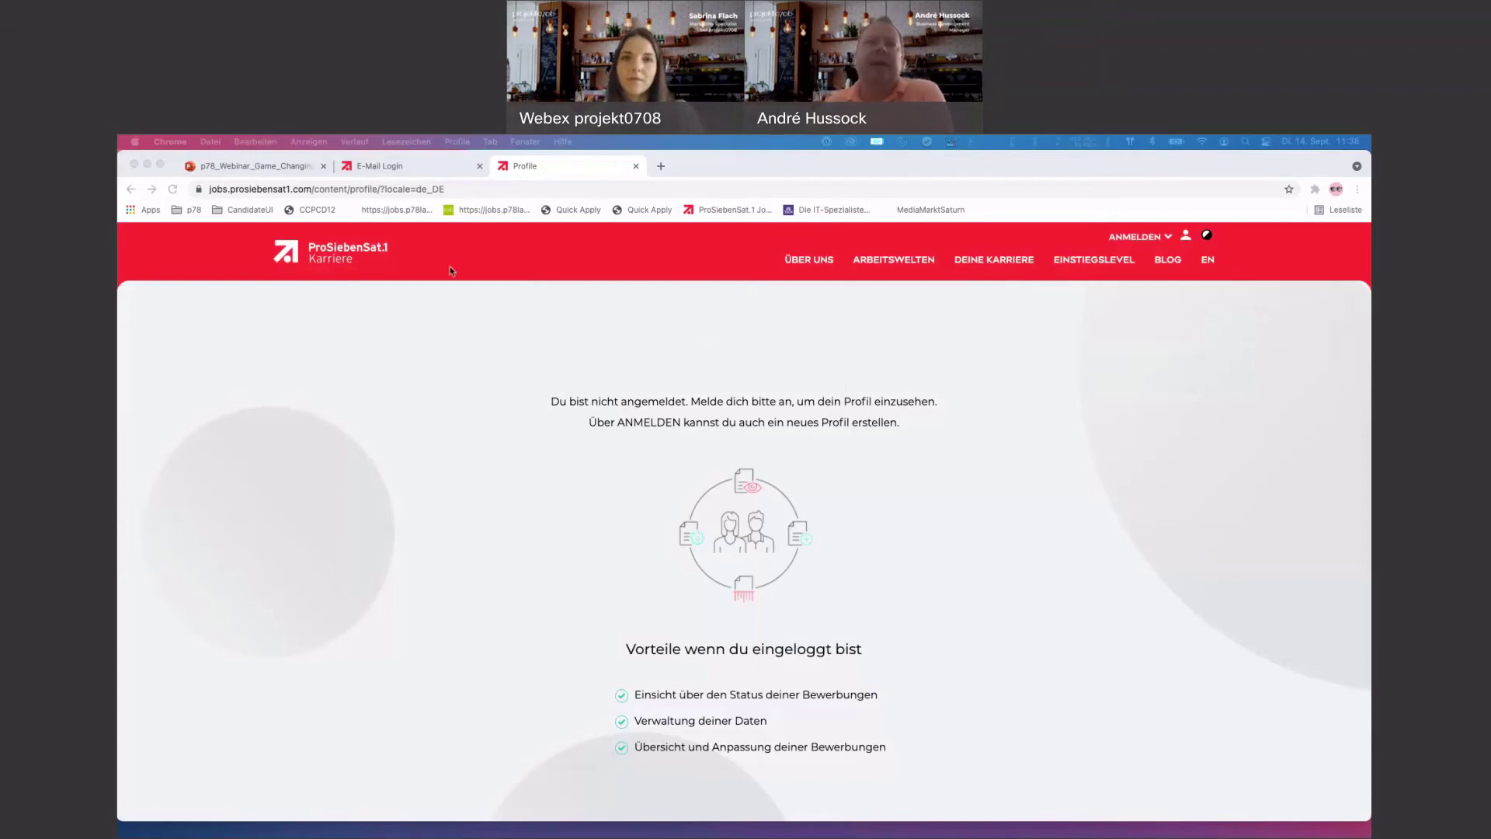
left_click(636, 165)
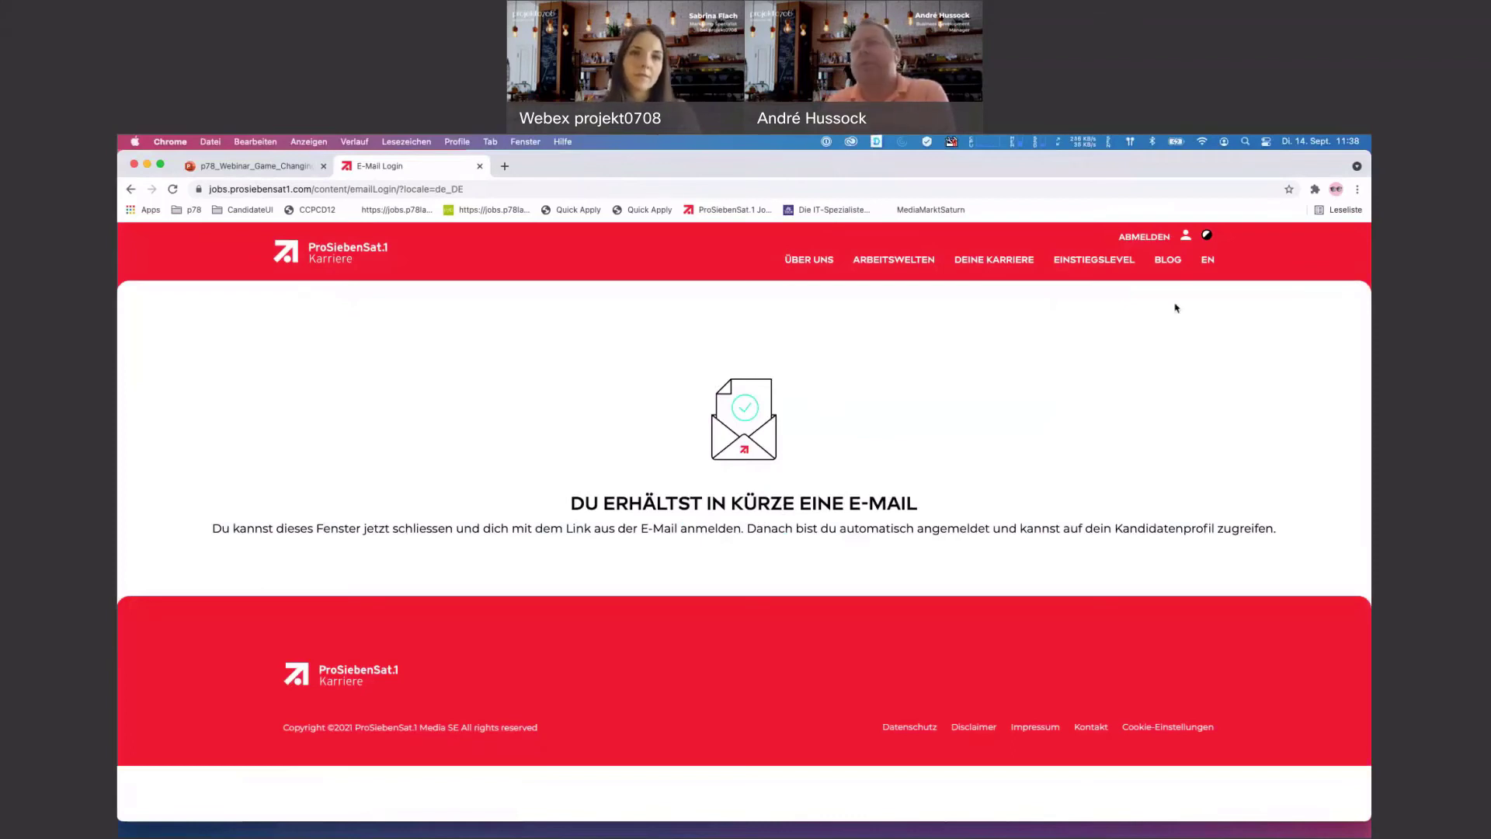
left_click(1144, 237)
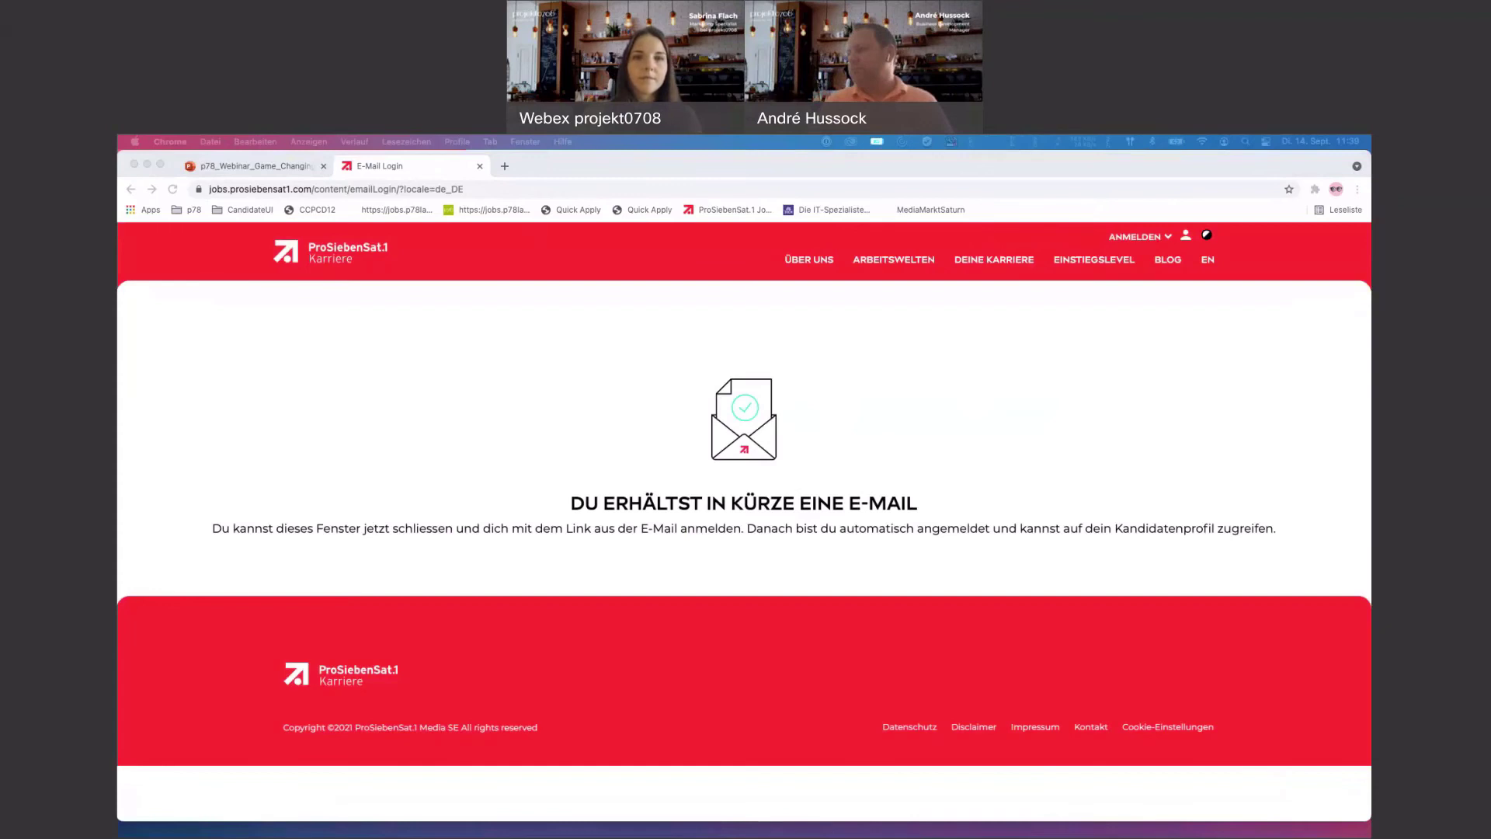
key("super+grave")
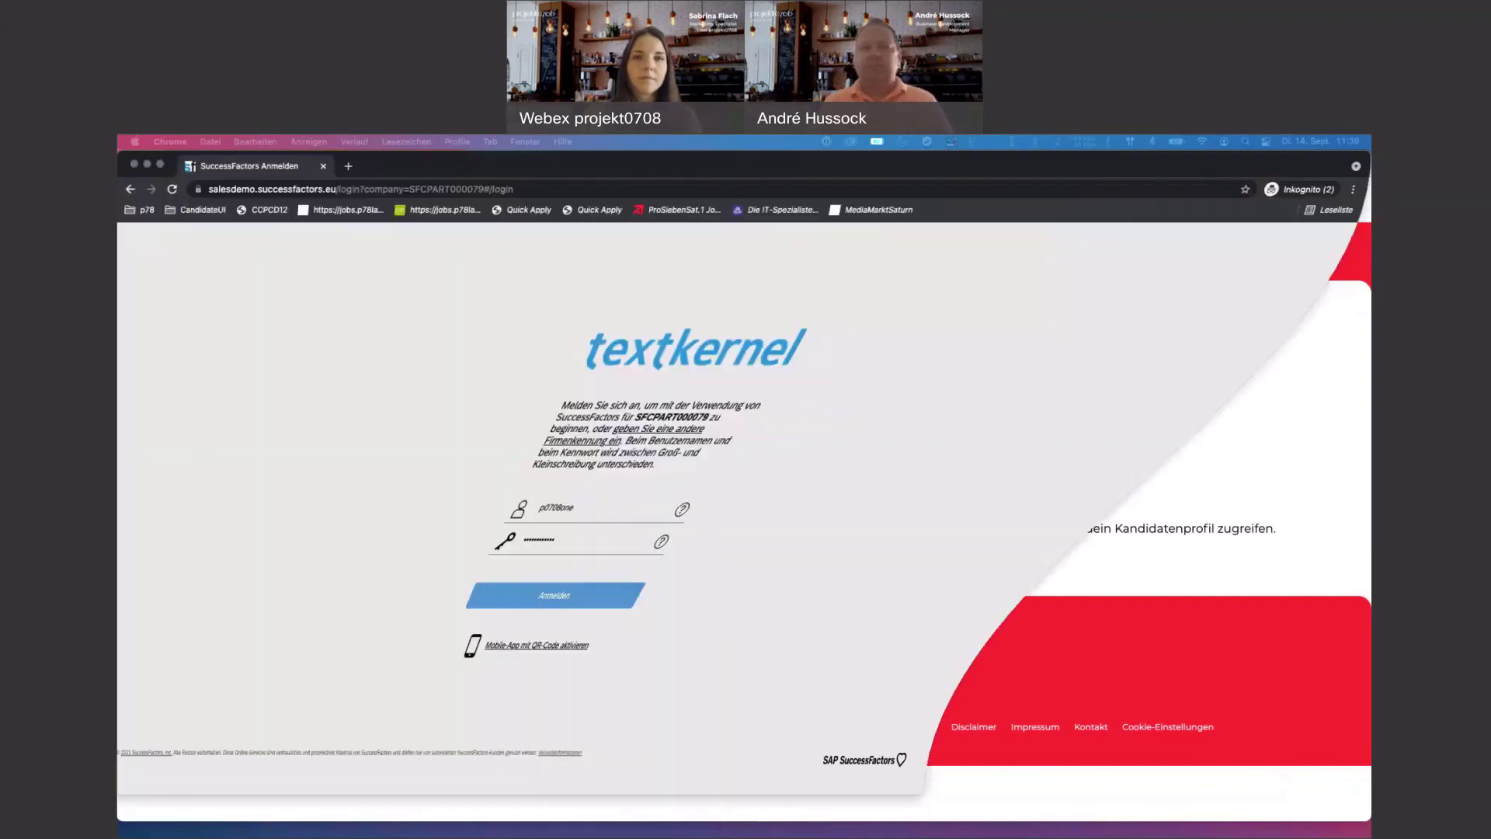
- Sign in to SuccessFactors and proxy as the TK Sales Demo DE user
left_click(779, 605)
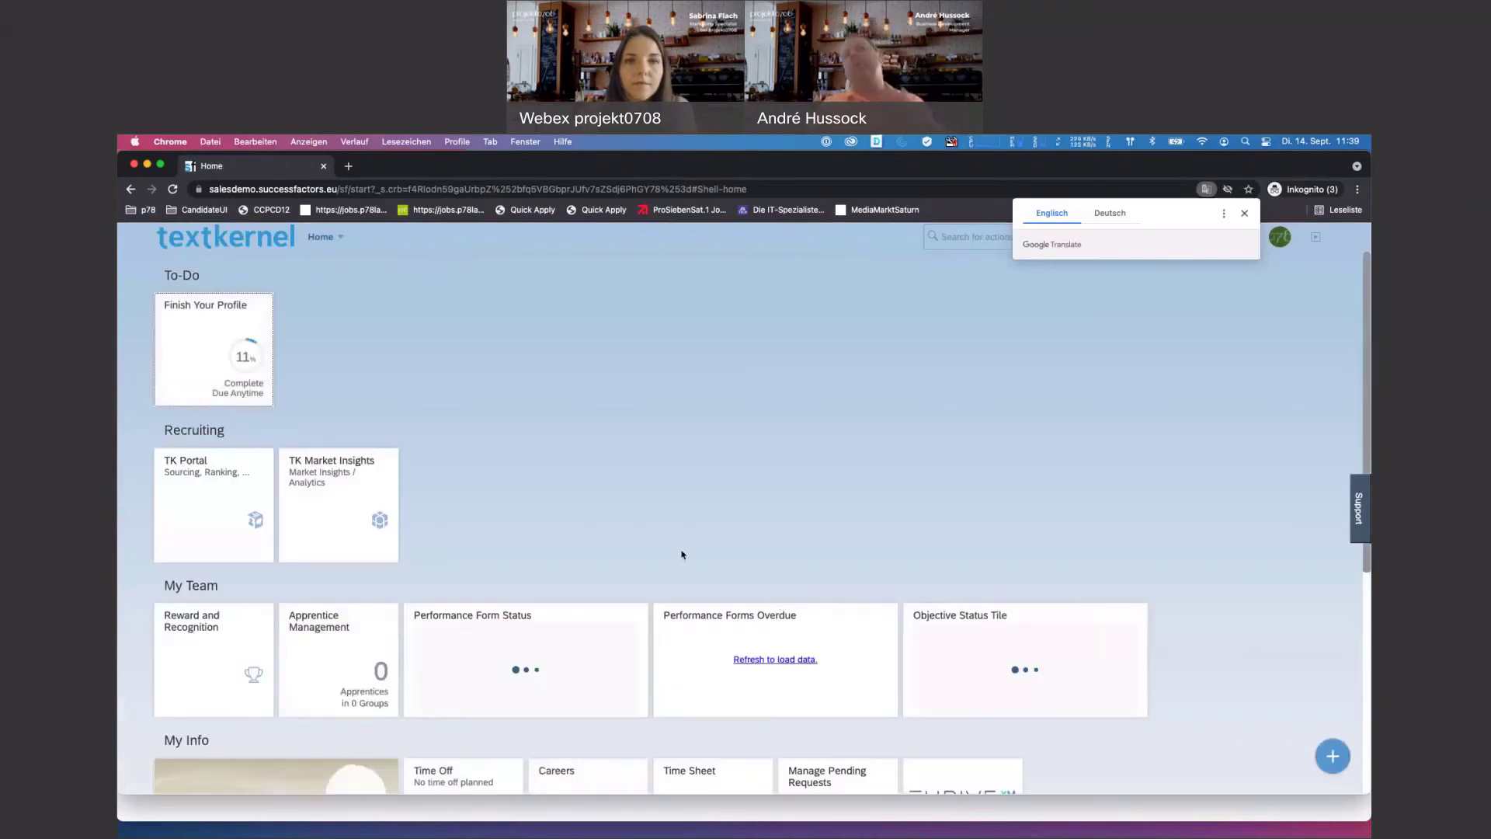
left_click(1233, 282)
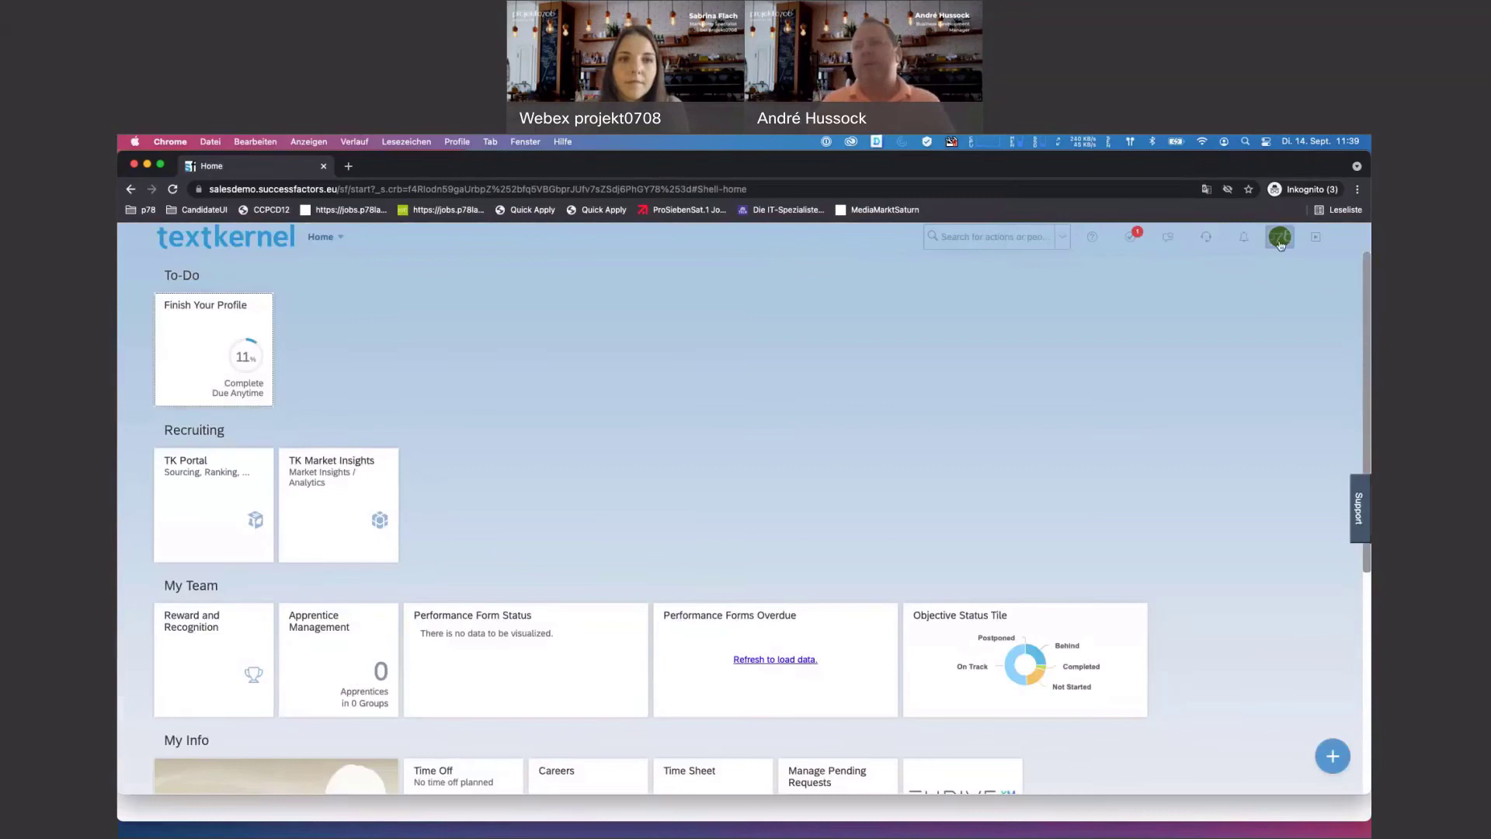
left_click(1279, 237)
left_click(1250, 299)
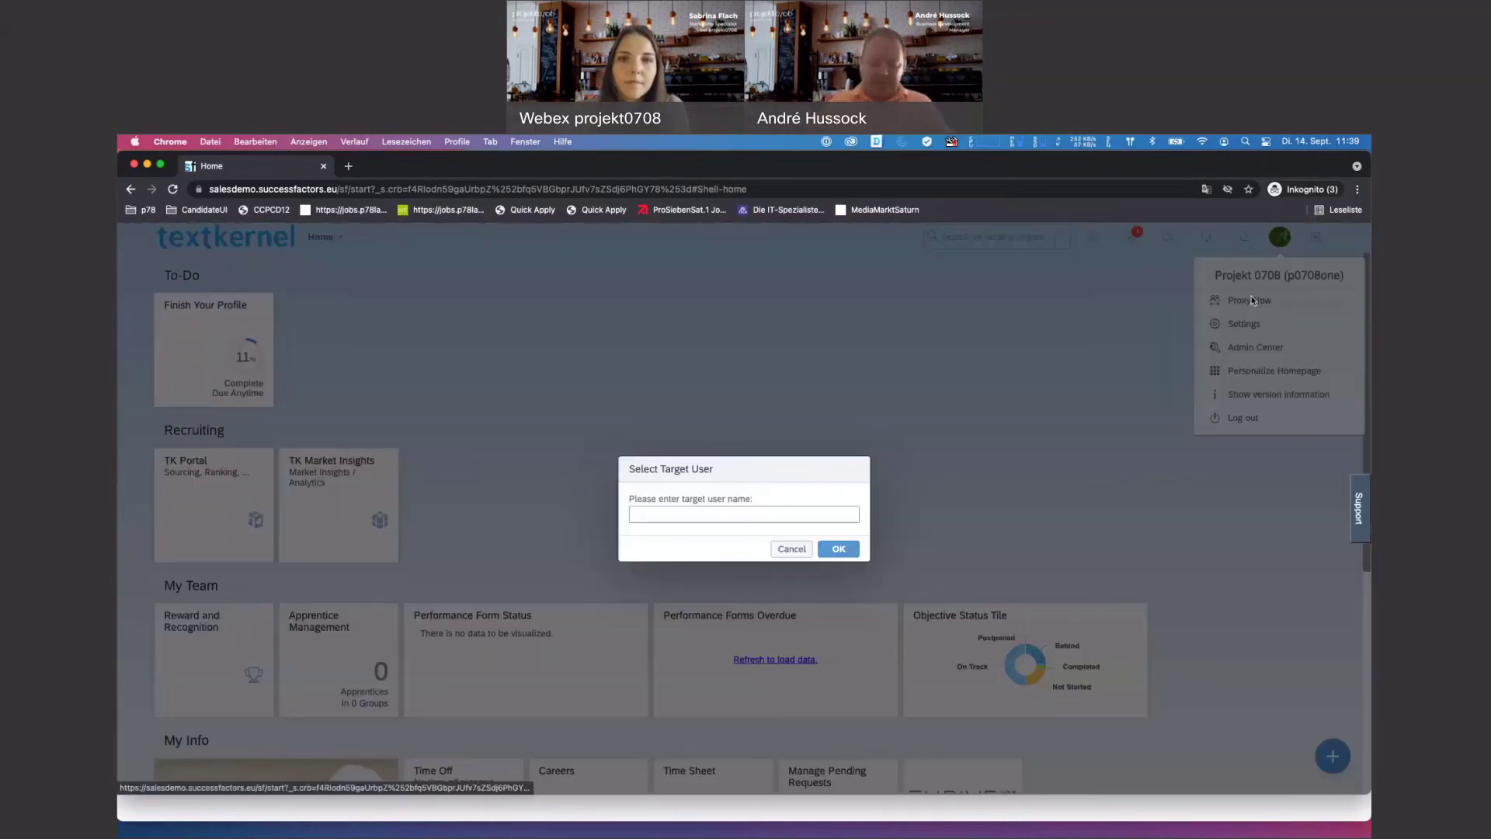
type("o")
type("tk")
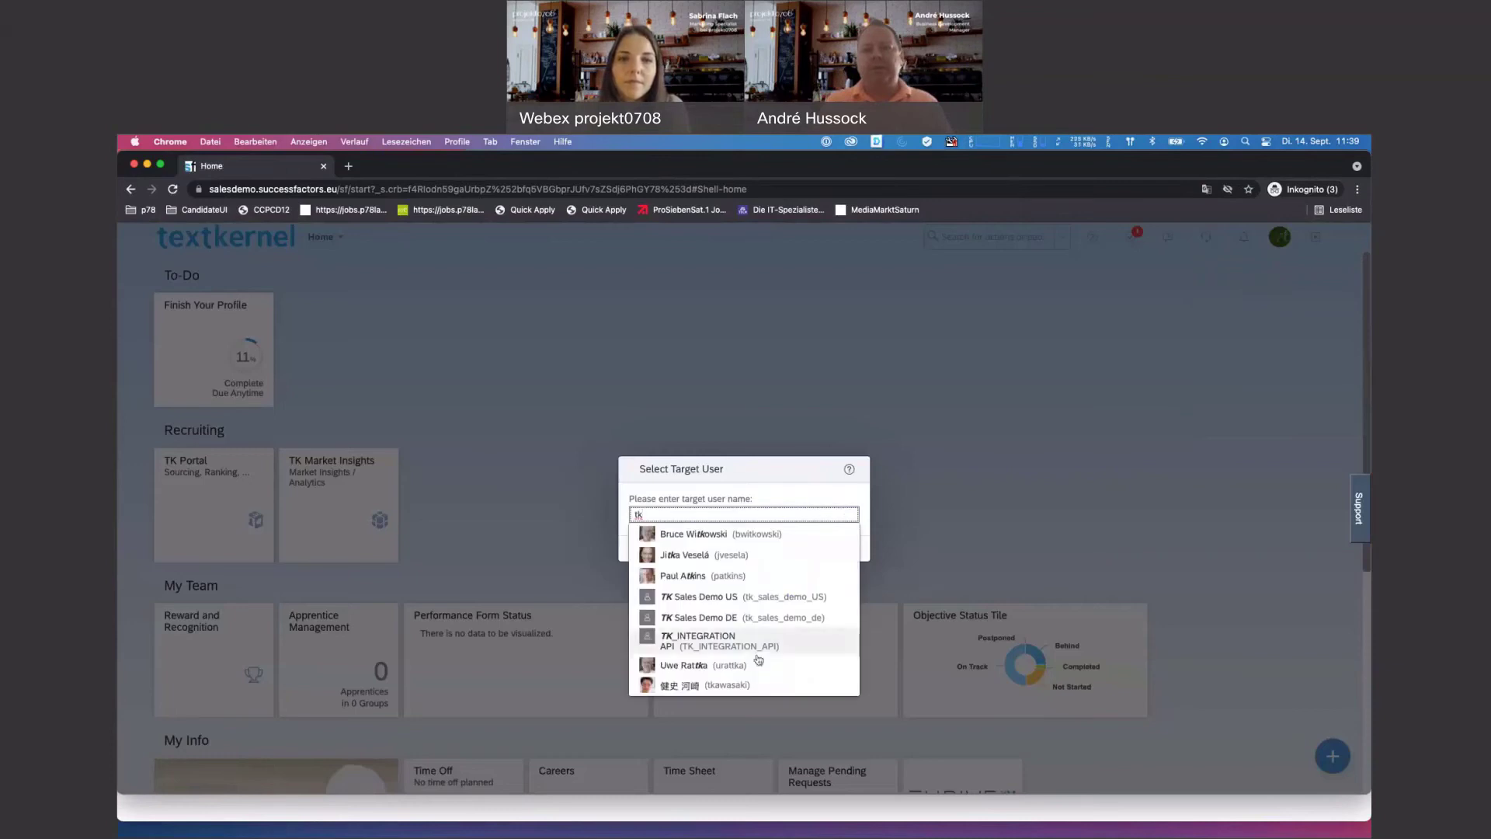
left_click(736, 618)
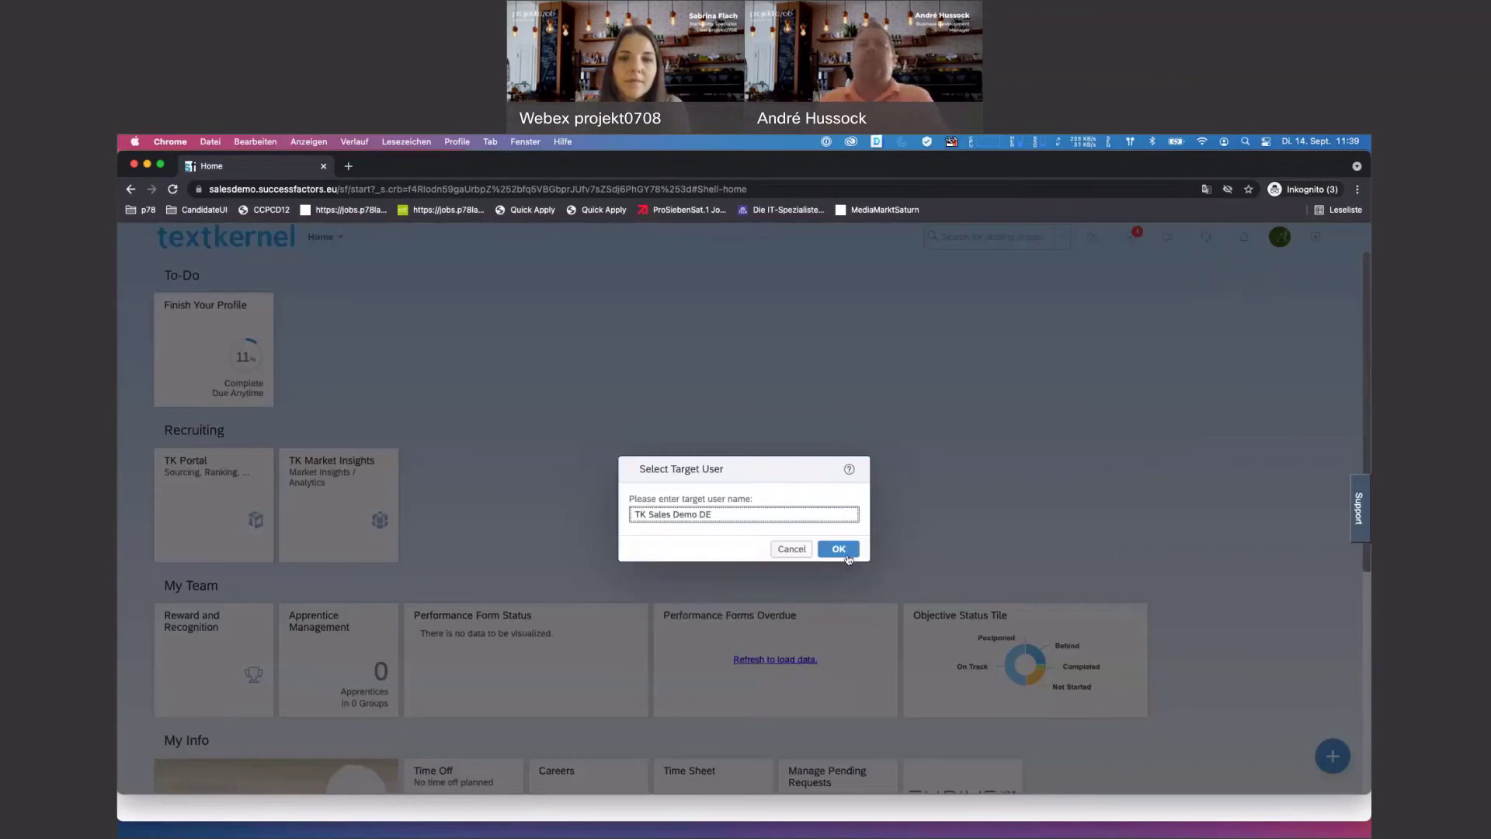
left_click(841, 549)
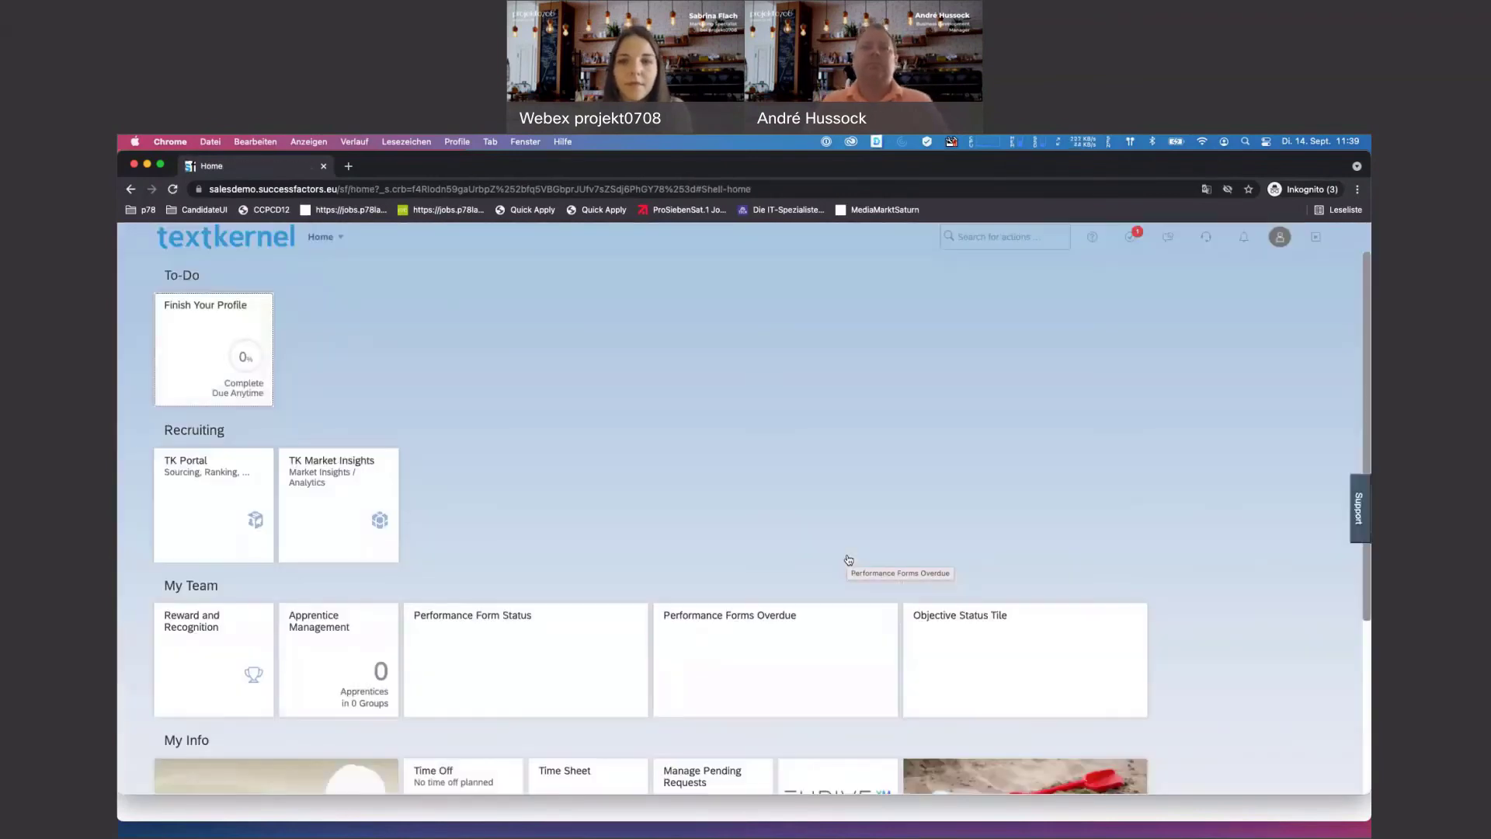
- Go to Recruiting and open the Senior Java/JEE Software Architekt (M/W/D) 2 requisition
left_click(321, 237)
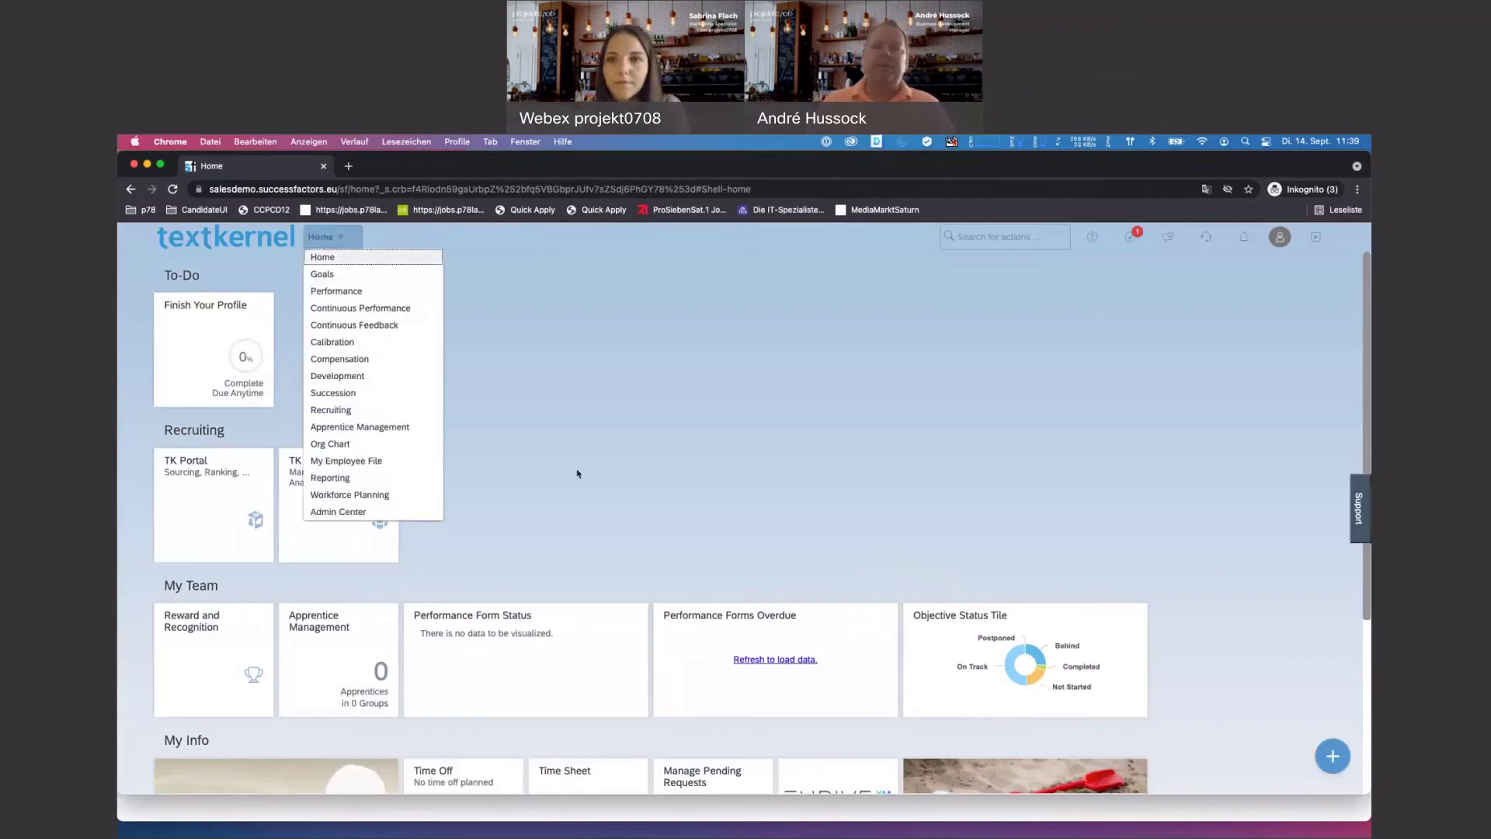
left_click(918, 439)
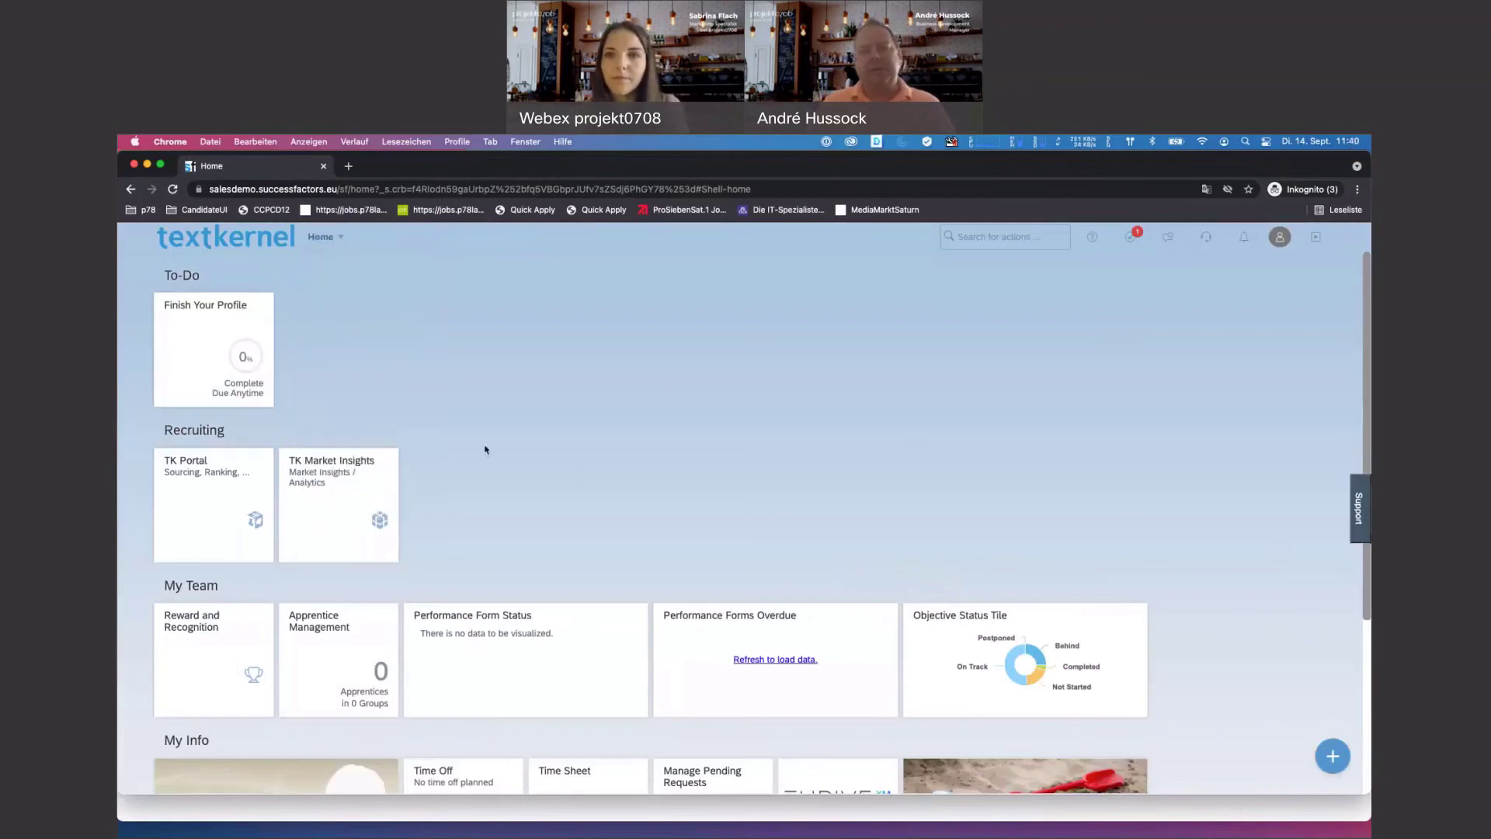
left_click(321, 236)
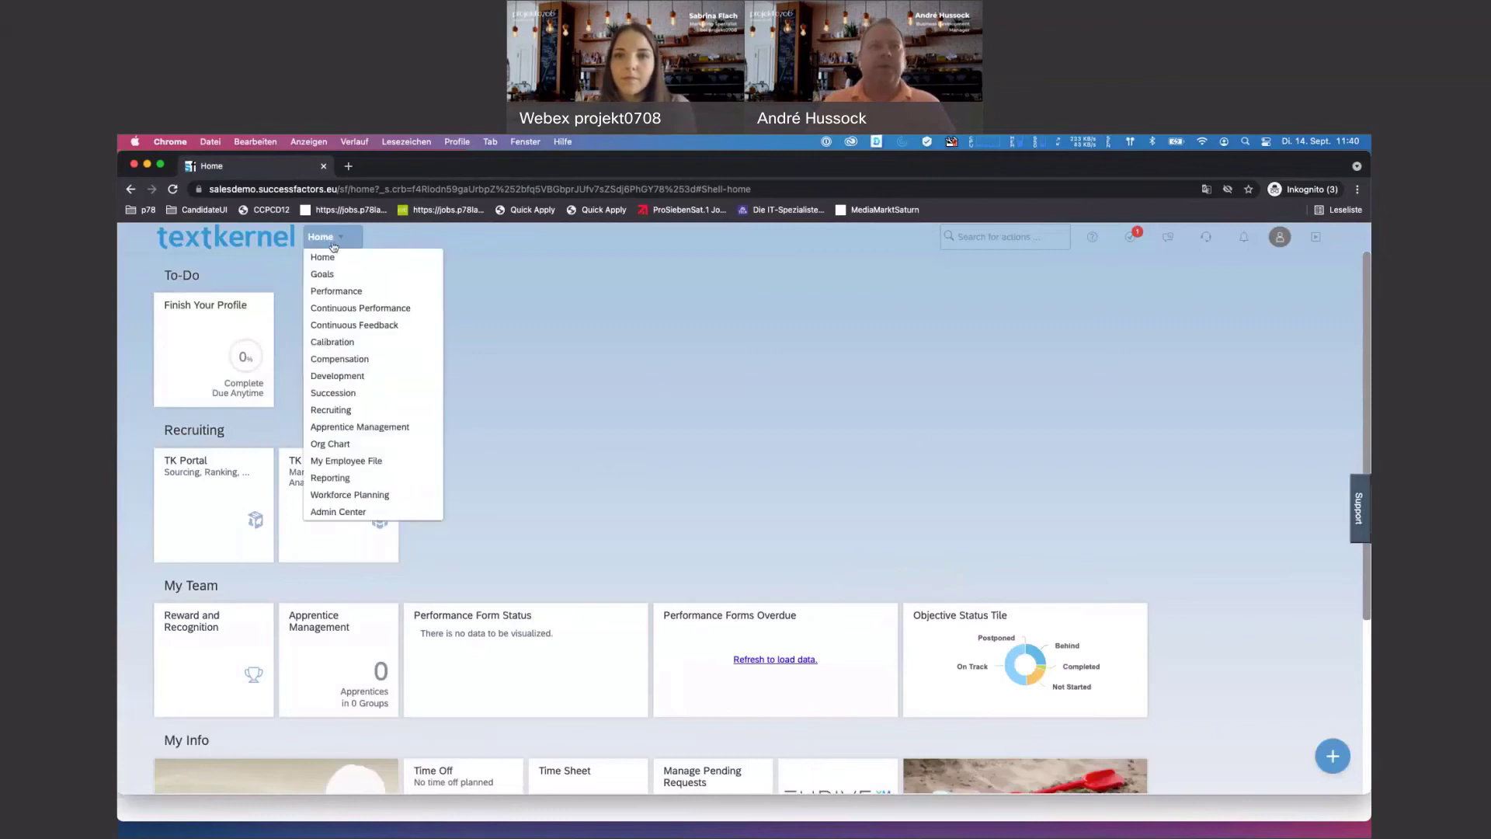
left_click(358, 409)
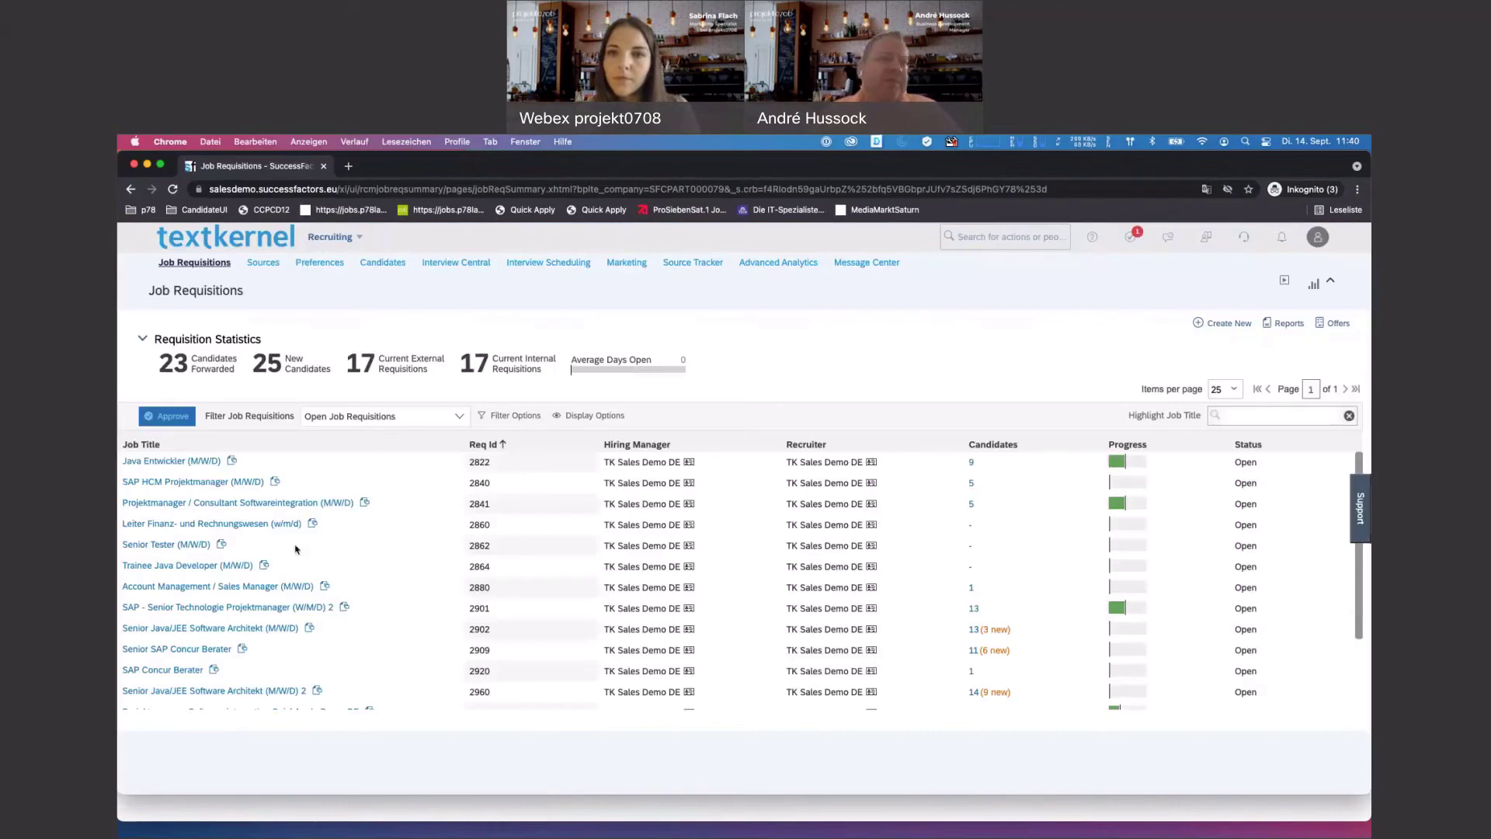
mouse_move(165, 545)
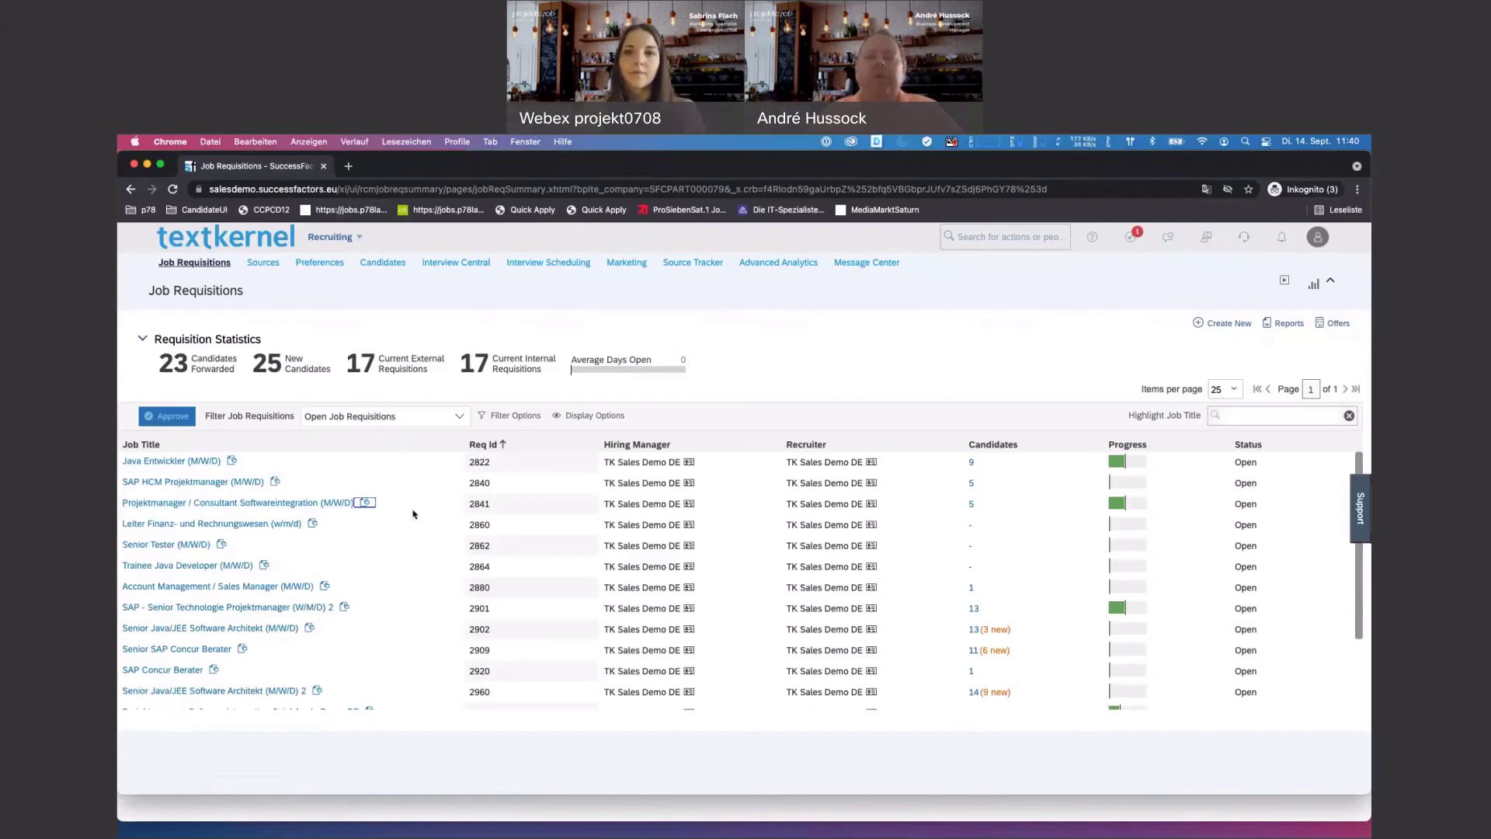
left_click(200, 649)
left_click(232, 691)
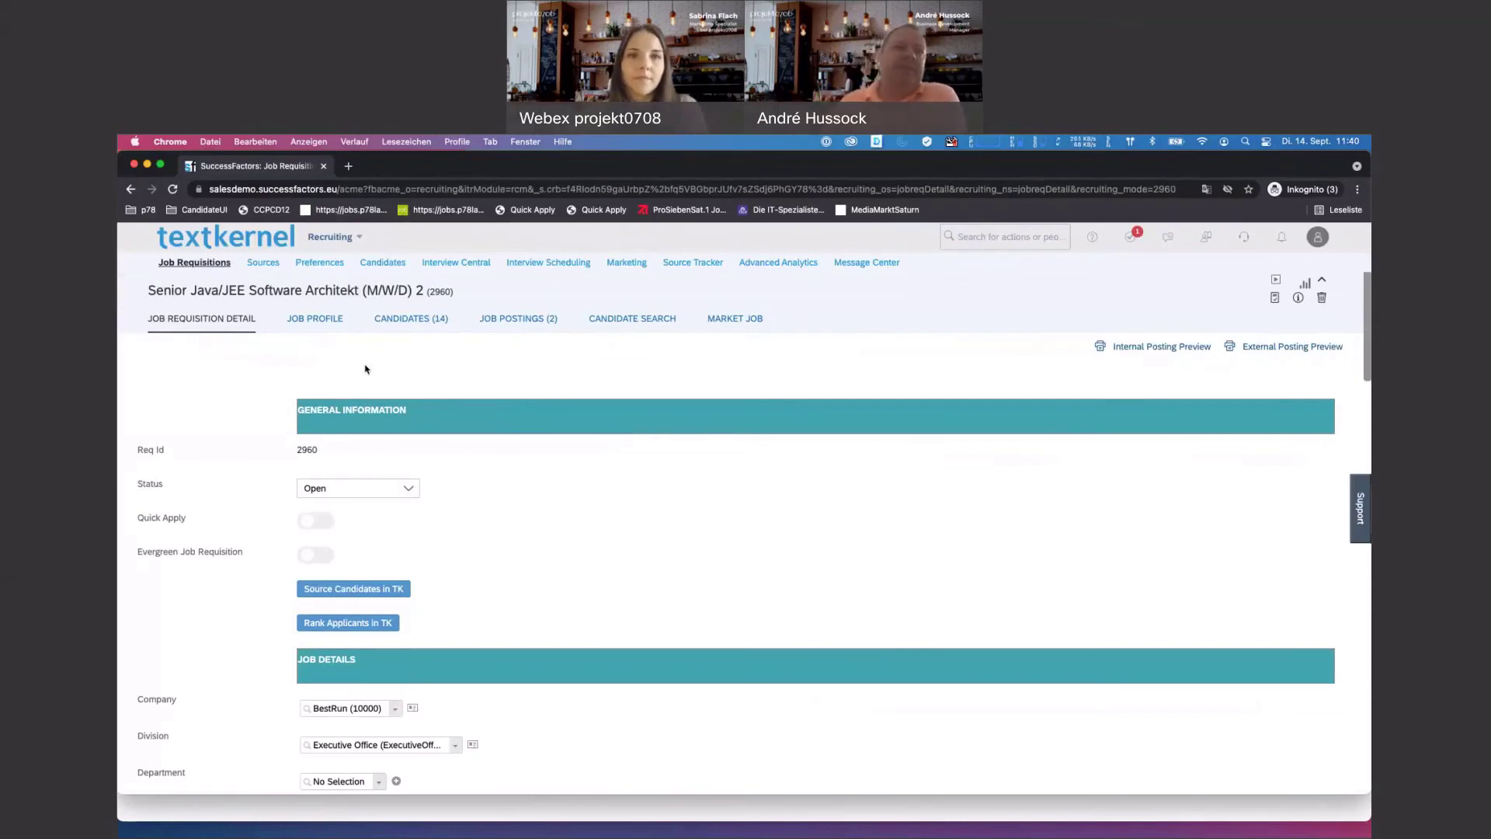
- Review the requisition form and launch Source Candidates in TK to open Jobfeed
left_click_drag(147, 291, 455, 292)
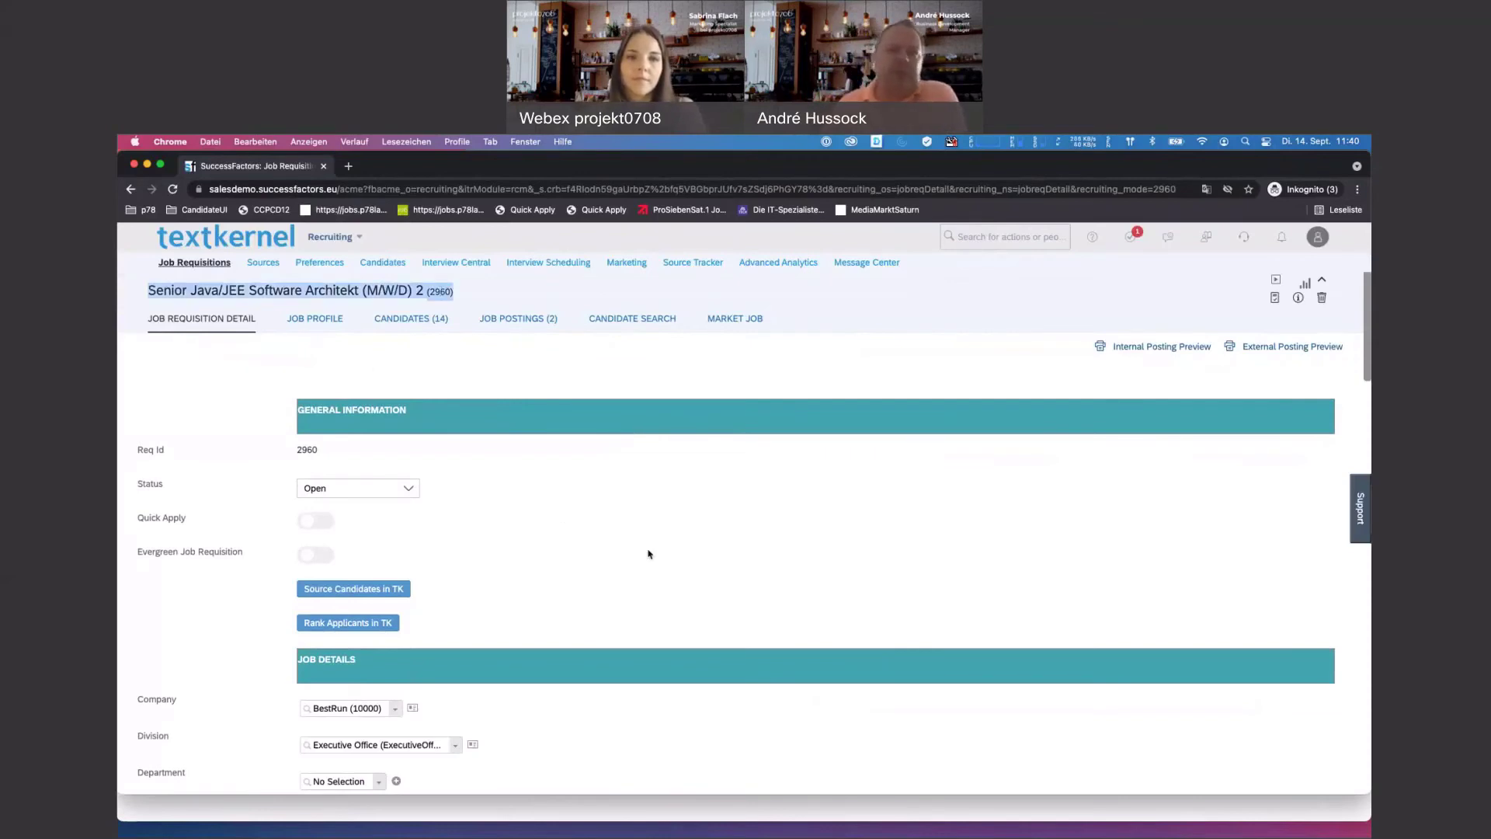
scroll(650, 550, "down", 6)
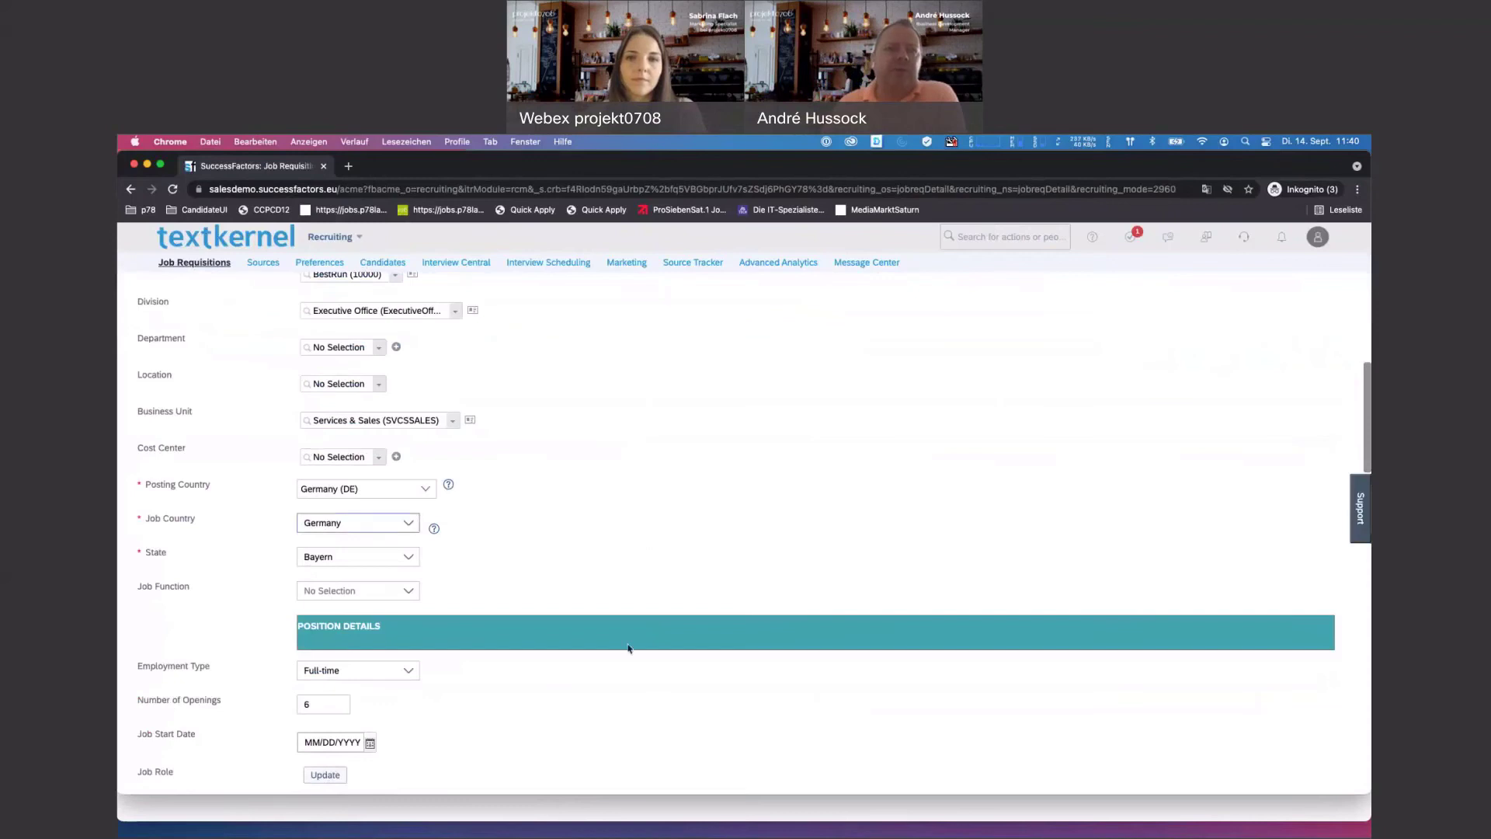
scroll(628, 644, "down", 5)
scroll(629, 642, "down", 5)
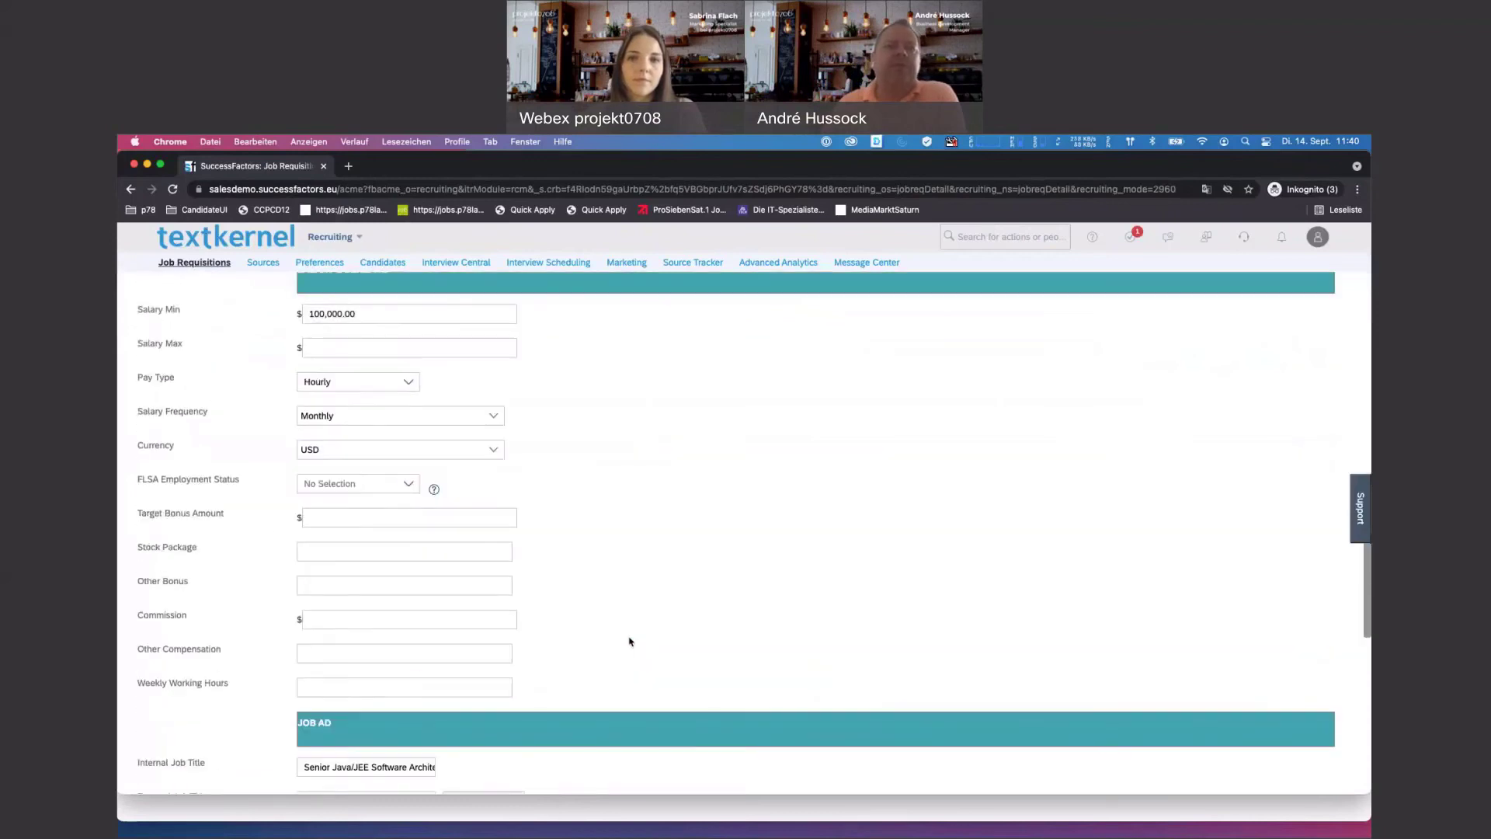
scroll(629, 642, "up", 14)
scroll(629, 641, "up", 2)
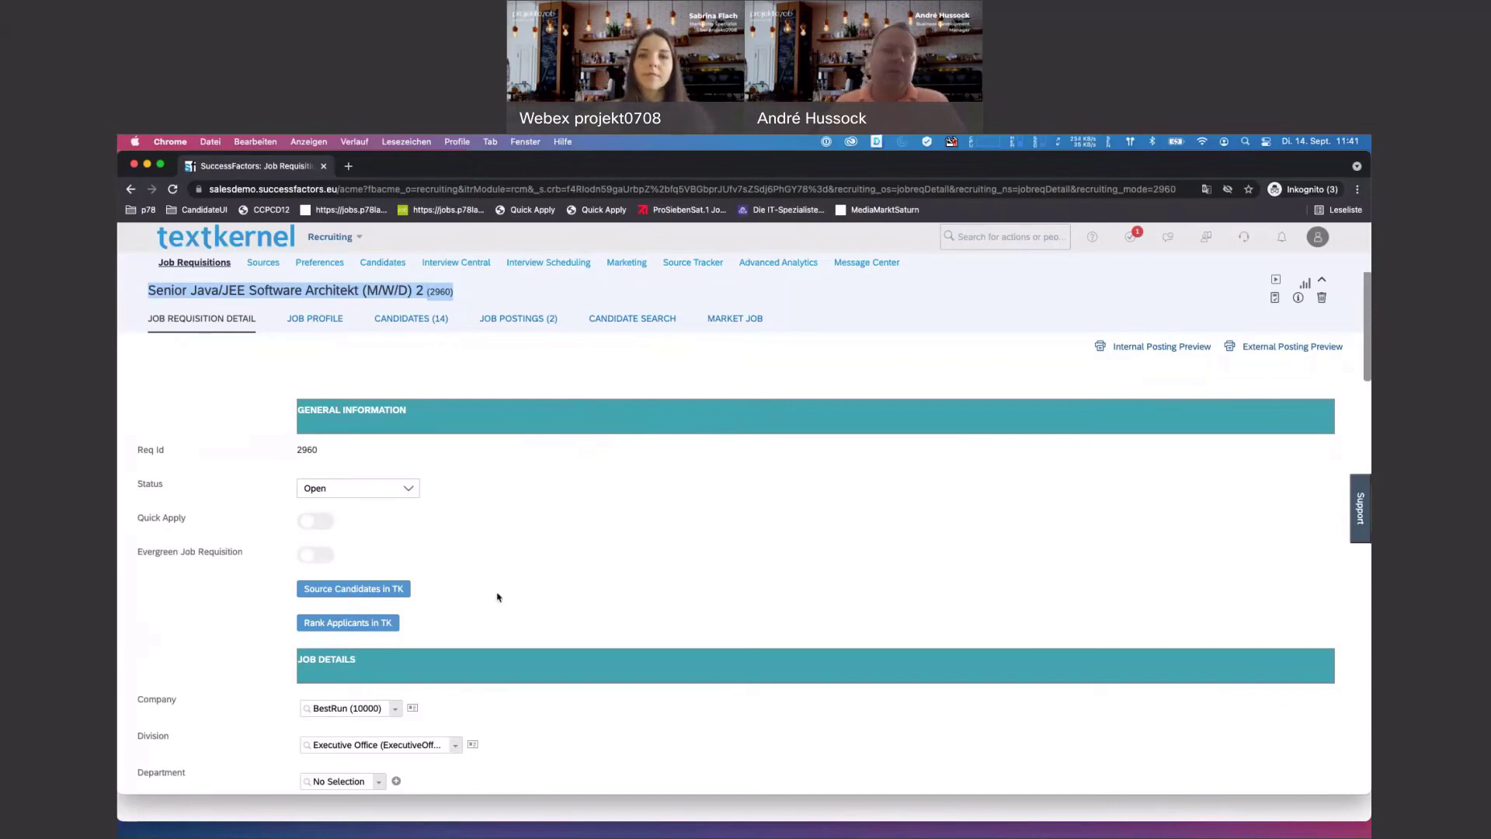
left_click(375, 590)
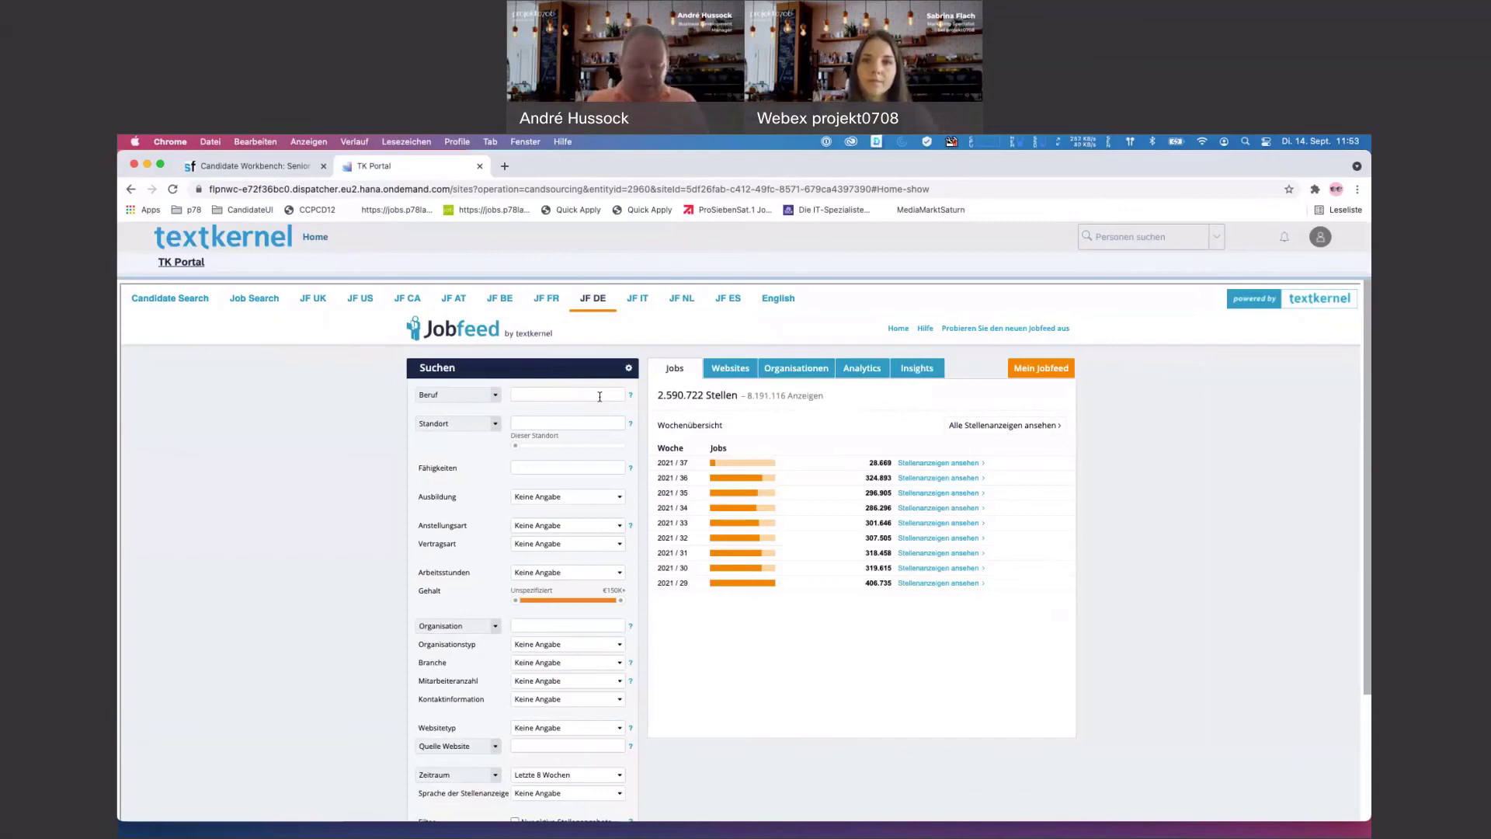
- Search jobs for Recruiter, Personalsachbearbeiter and Manager Personalbeschaffung, then view Insights
type("recruiter")
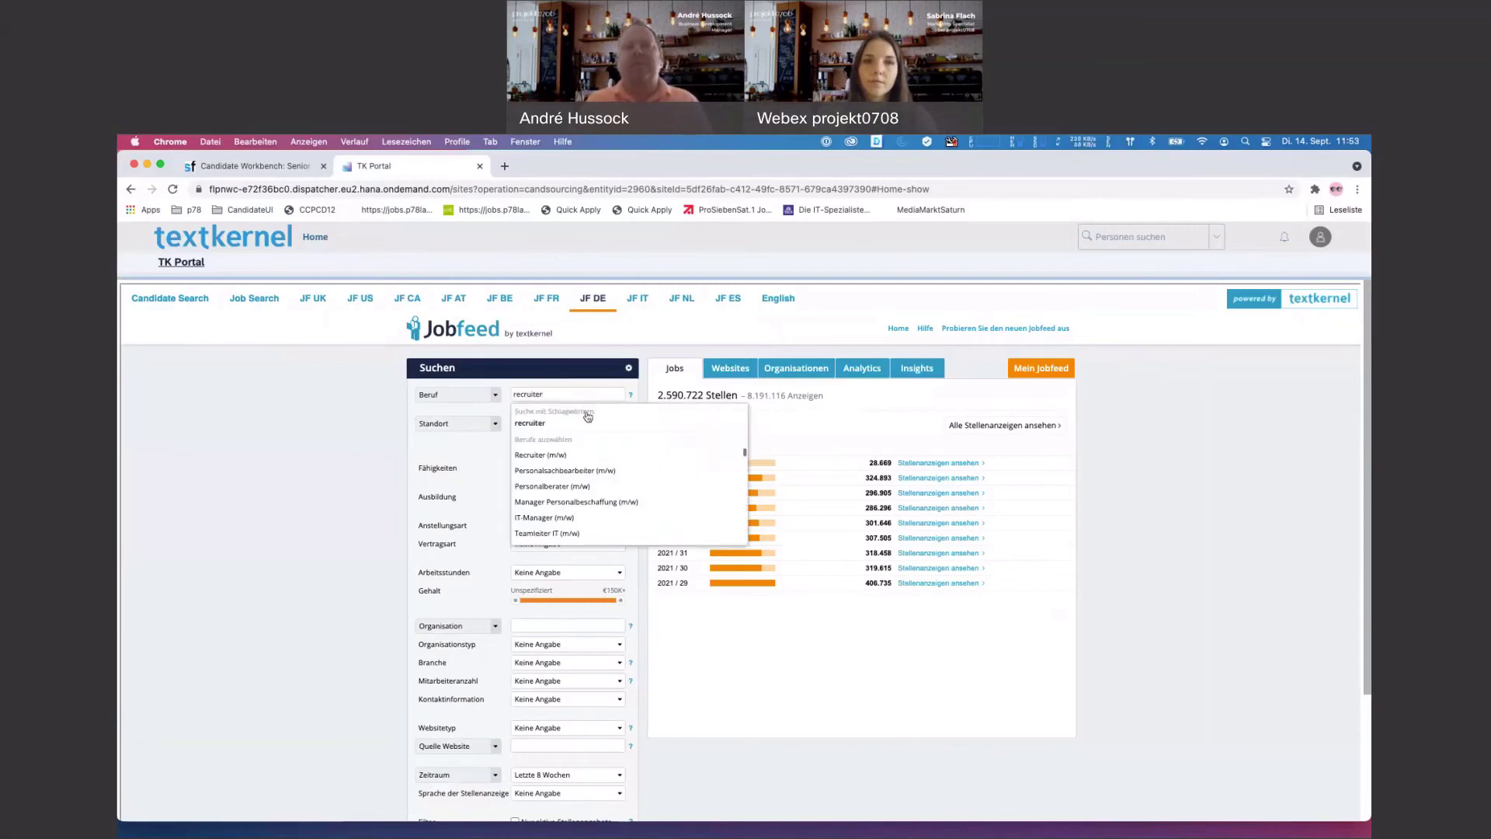
left_click(565, 459)
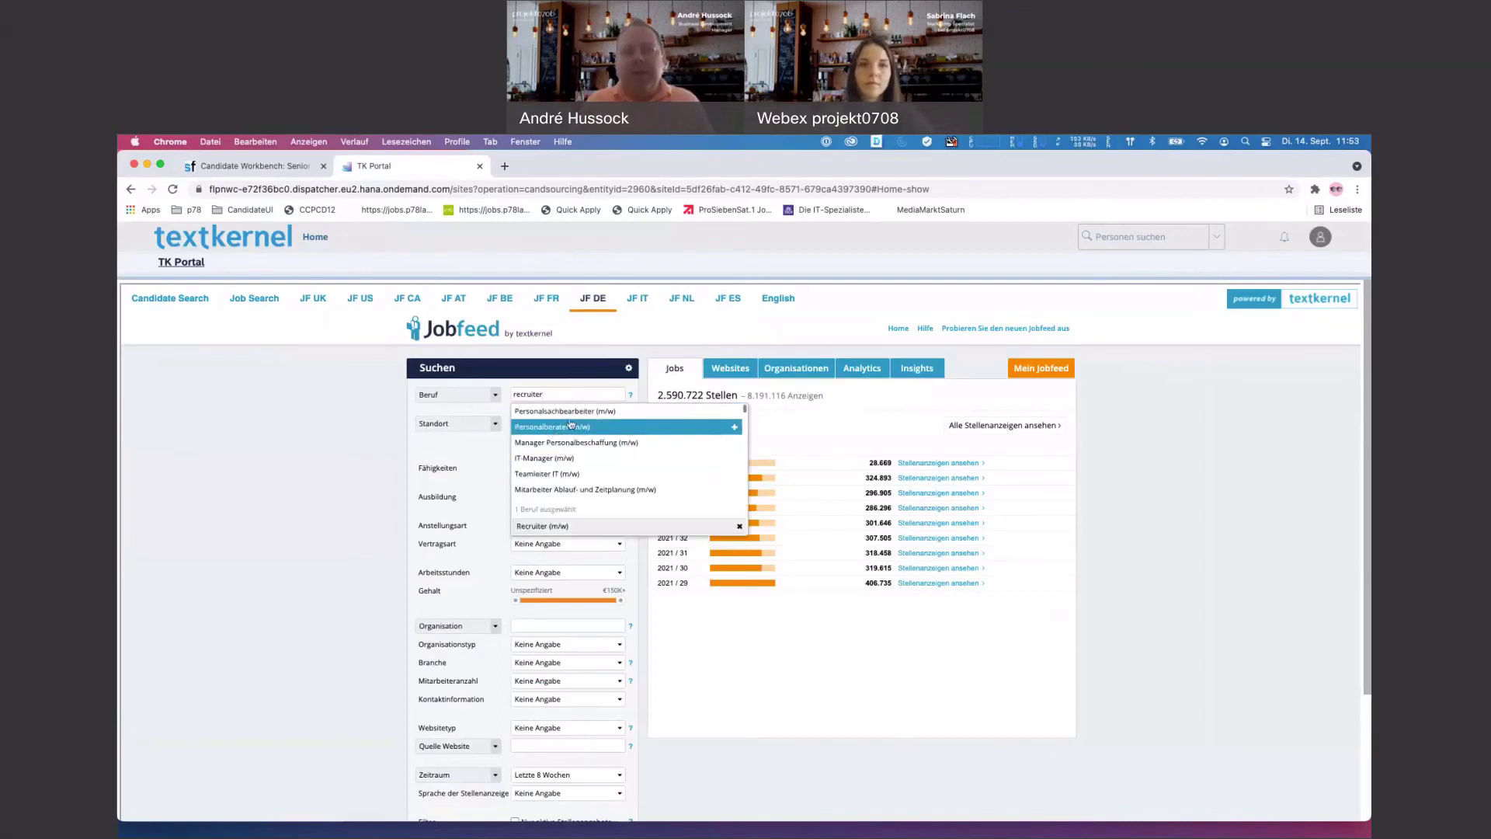
left_click(569, 411)
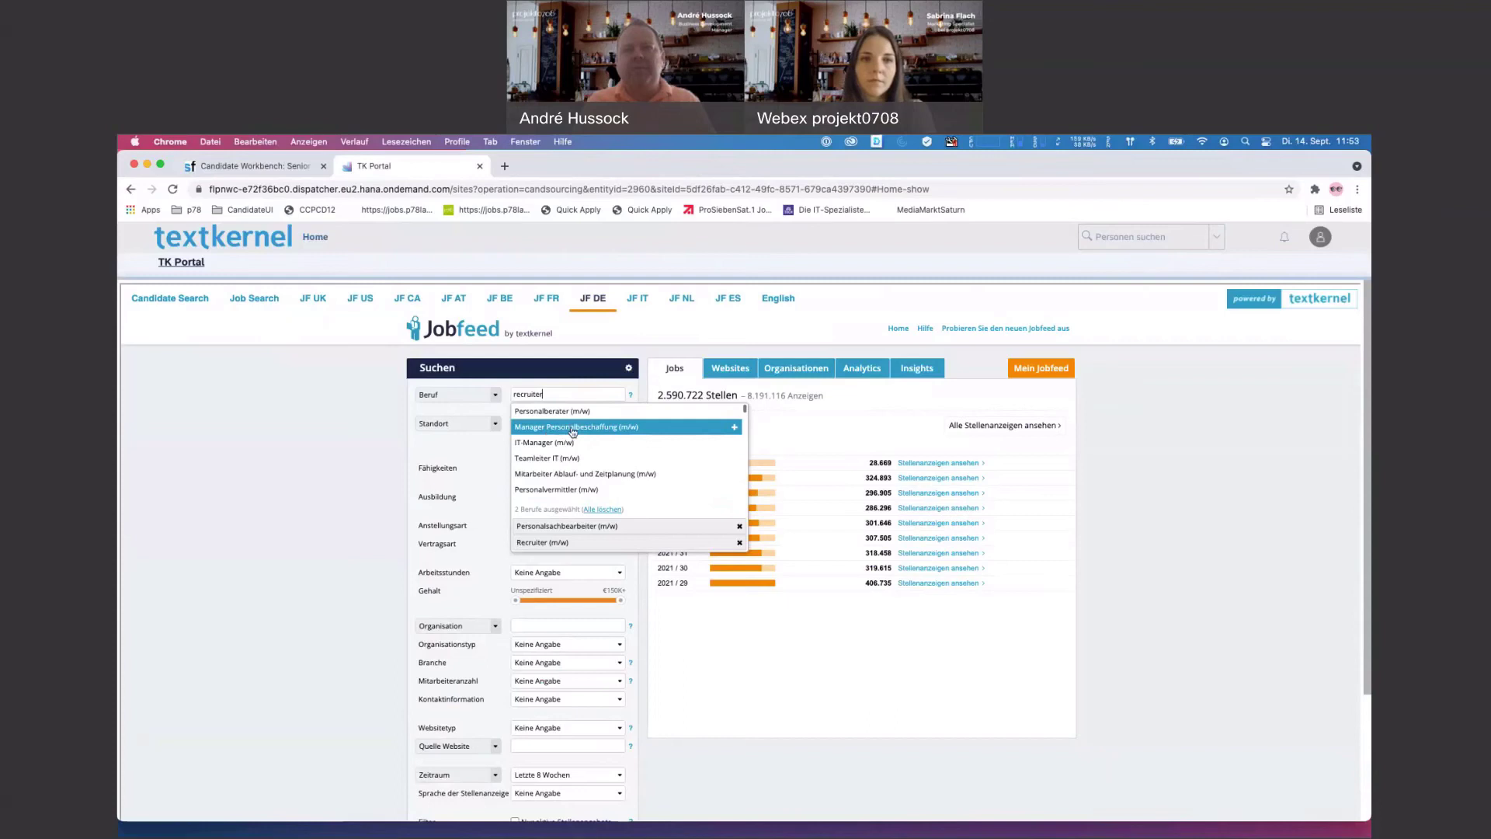
left_click(572, 430)
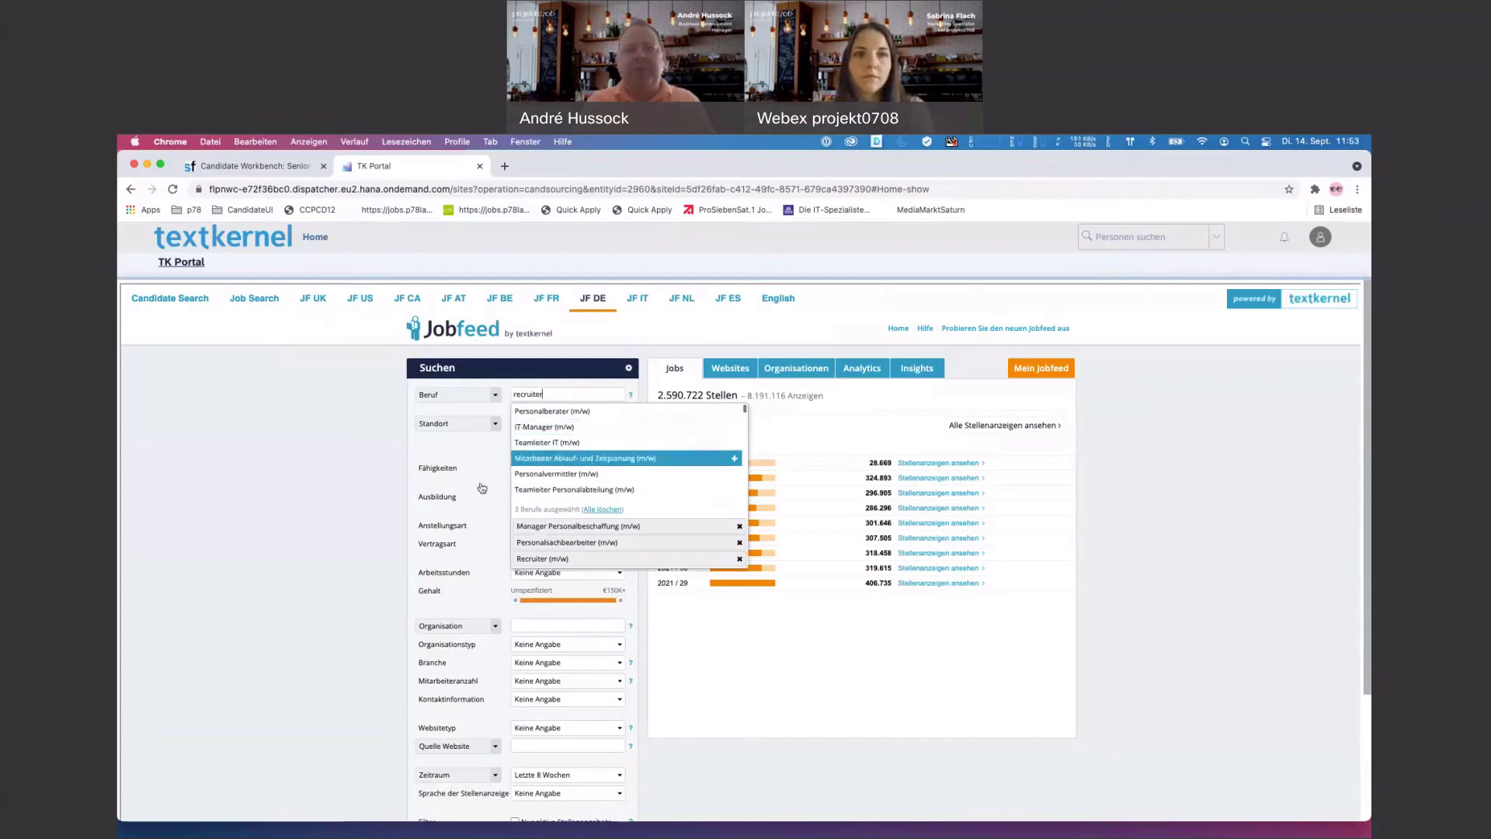
left_click(319, 506)
scroll(386, 503, "down", 3)
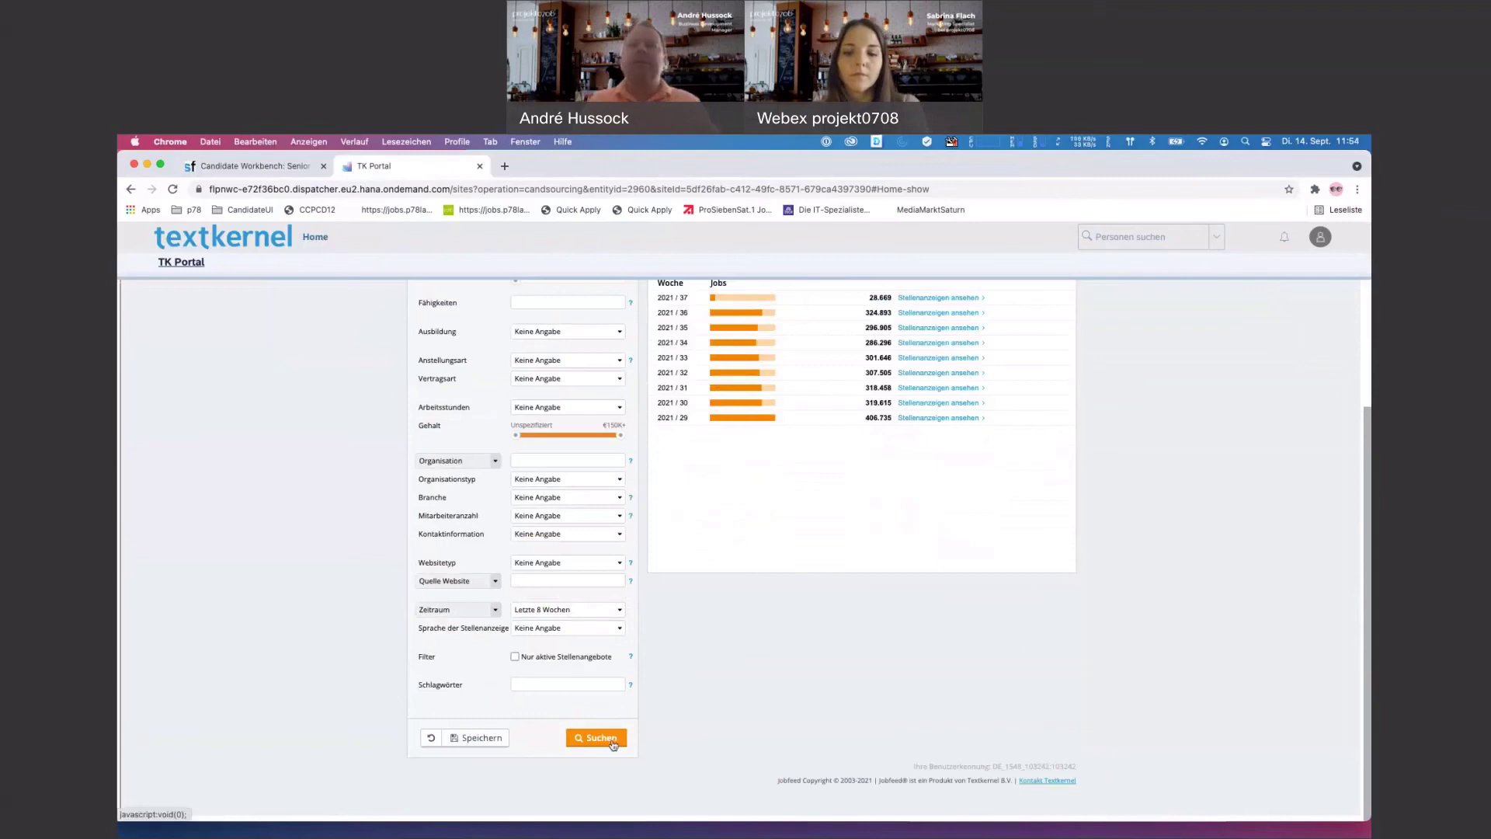
left_click(612, 744)
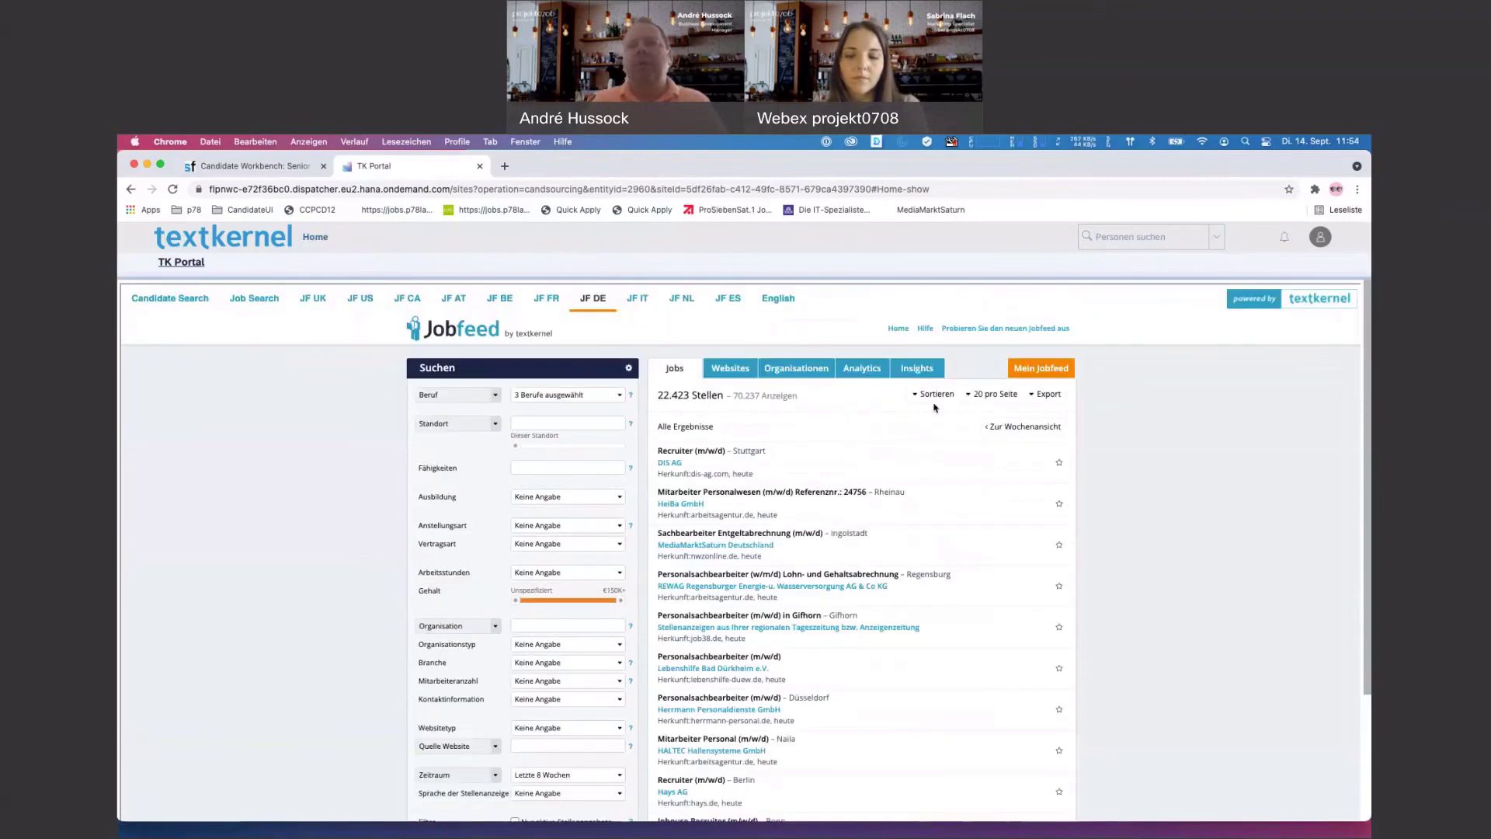
left_click(924, 371)
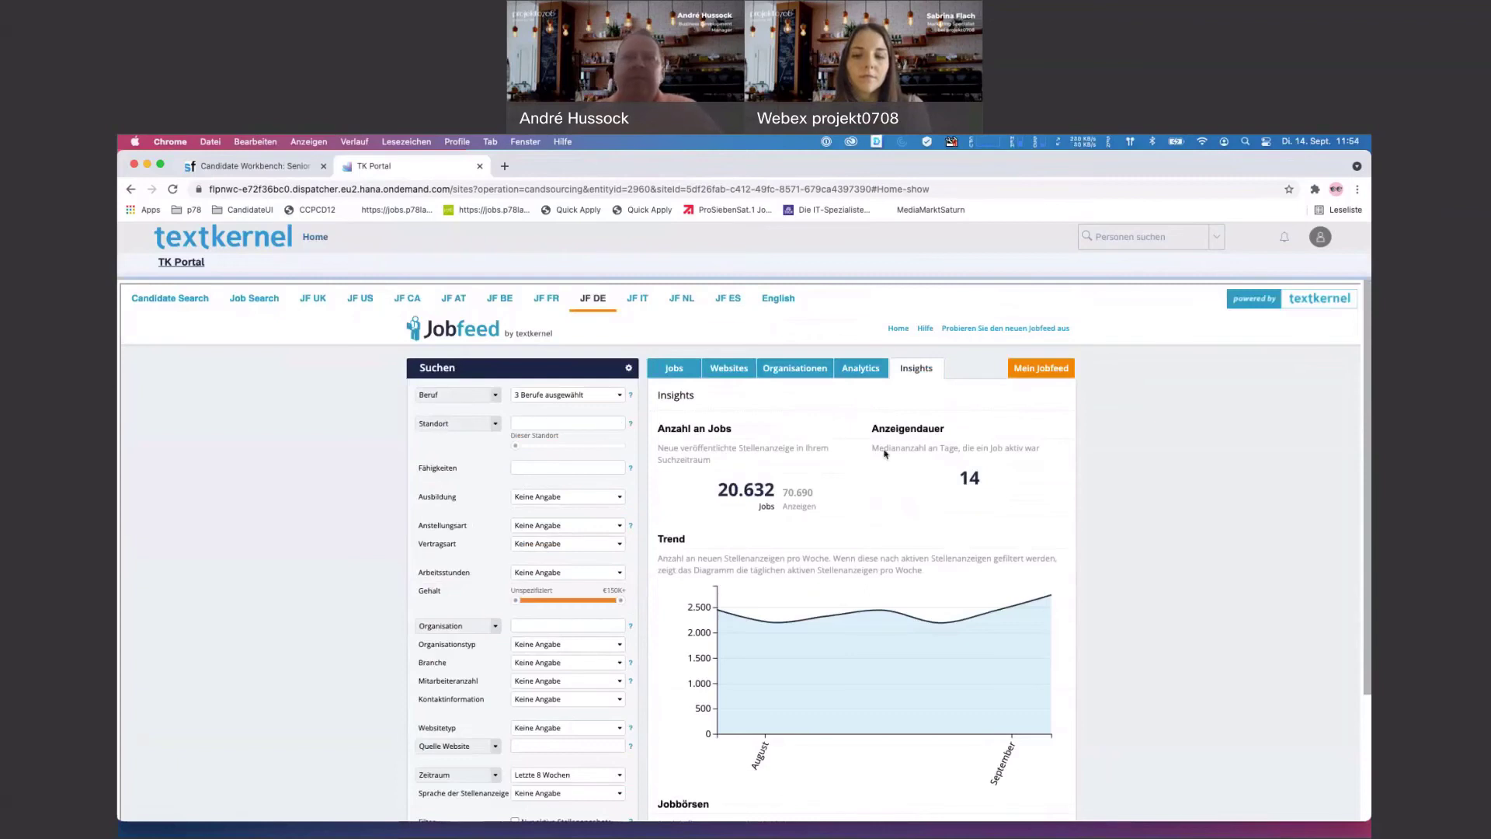
scroll(835, 463, "down", 1)
left_click_drag(664, 380, 766, 386)
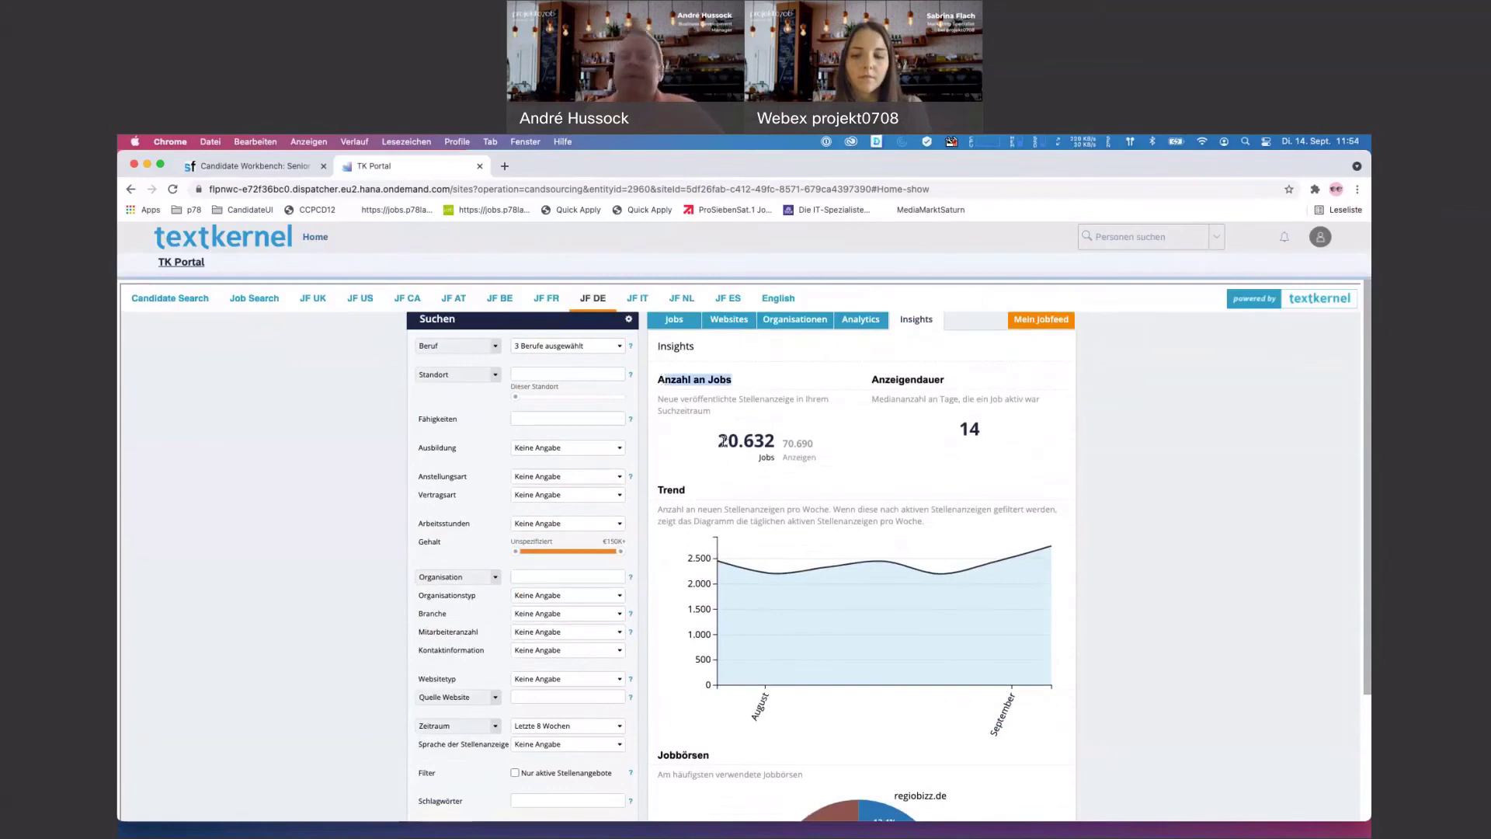
left_click_drag(729, 441, 753, 441)
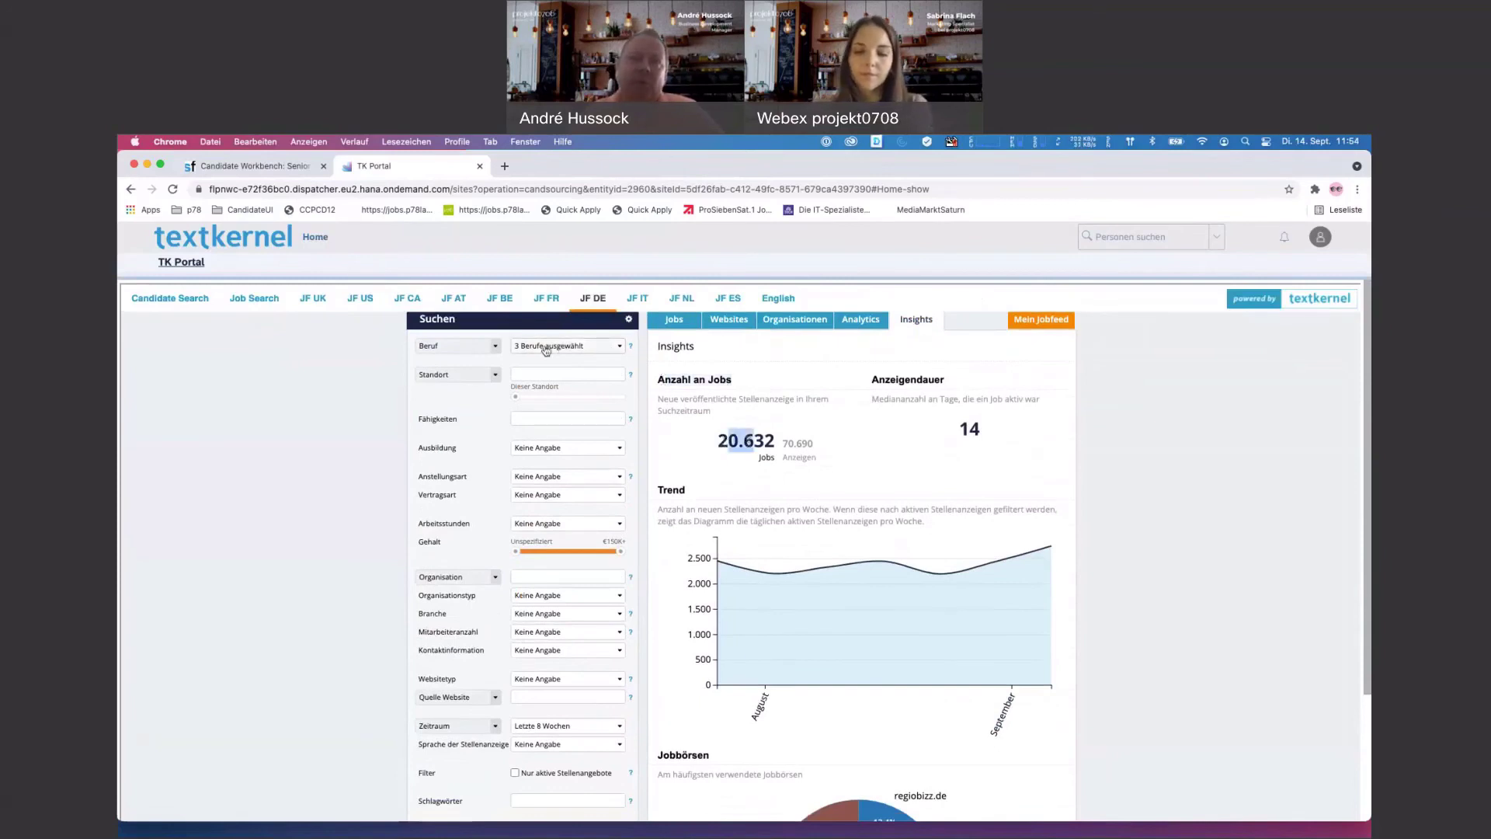
left_click(765, 474)
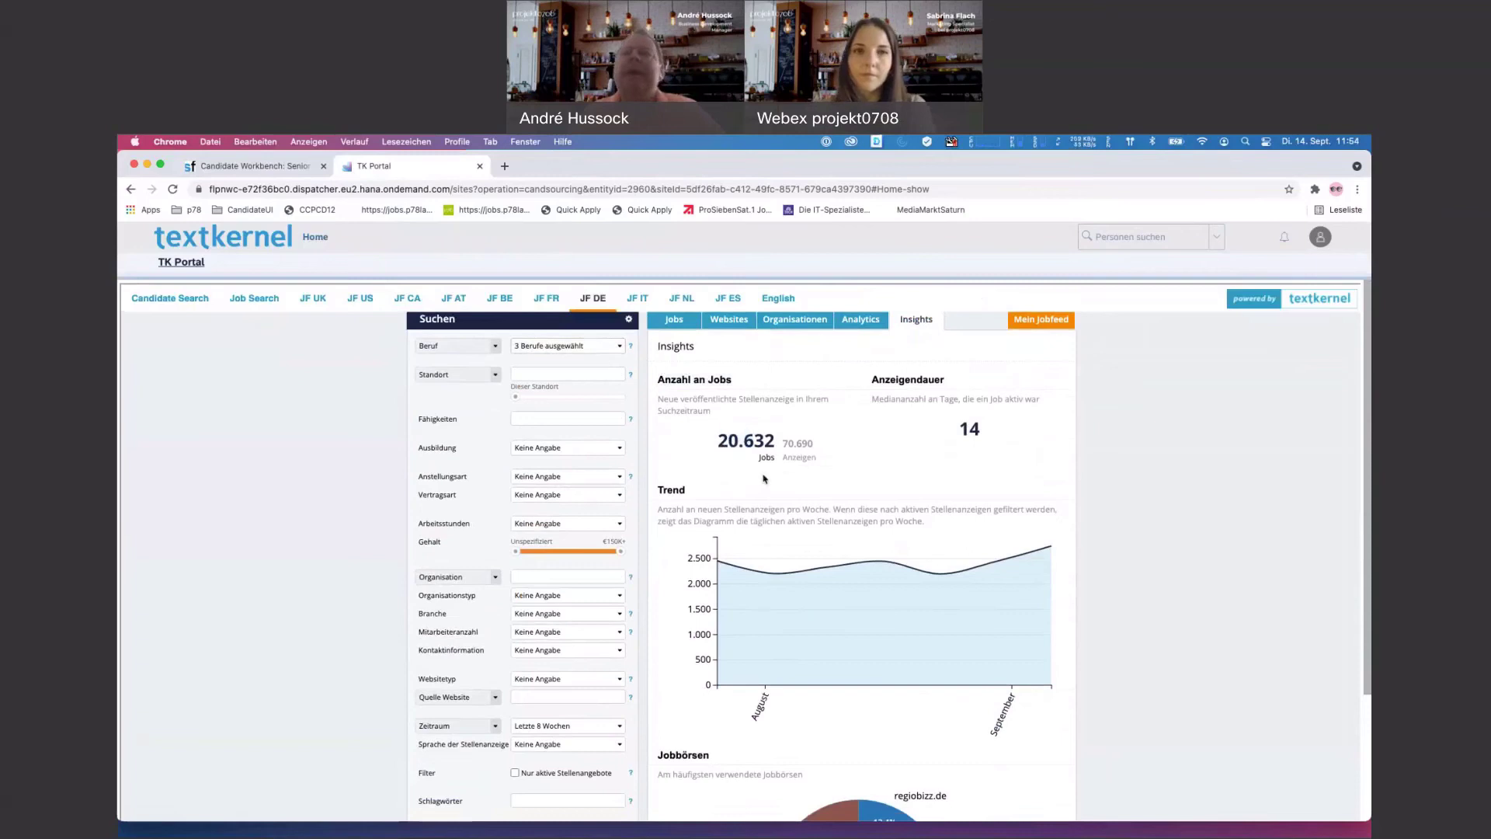
left_click_drag(716, 438, 807, 443)
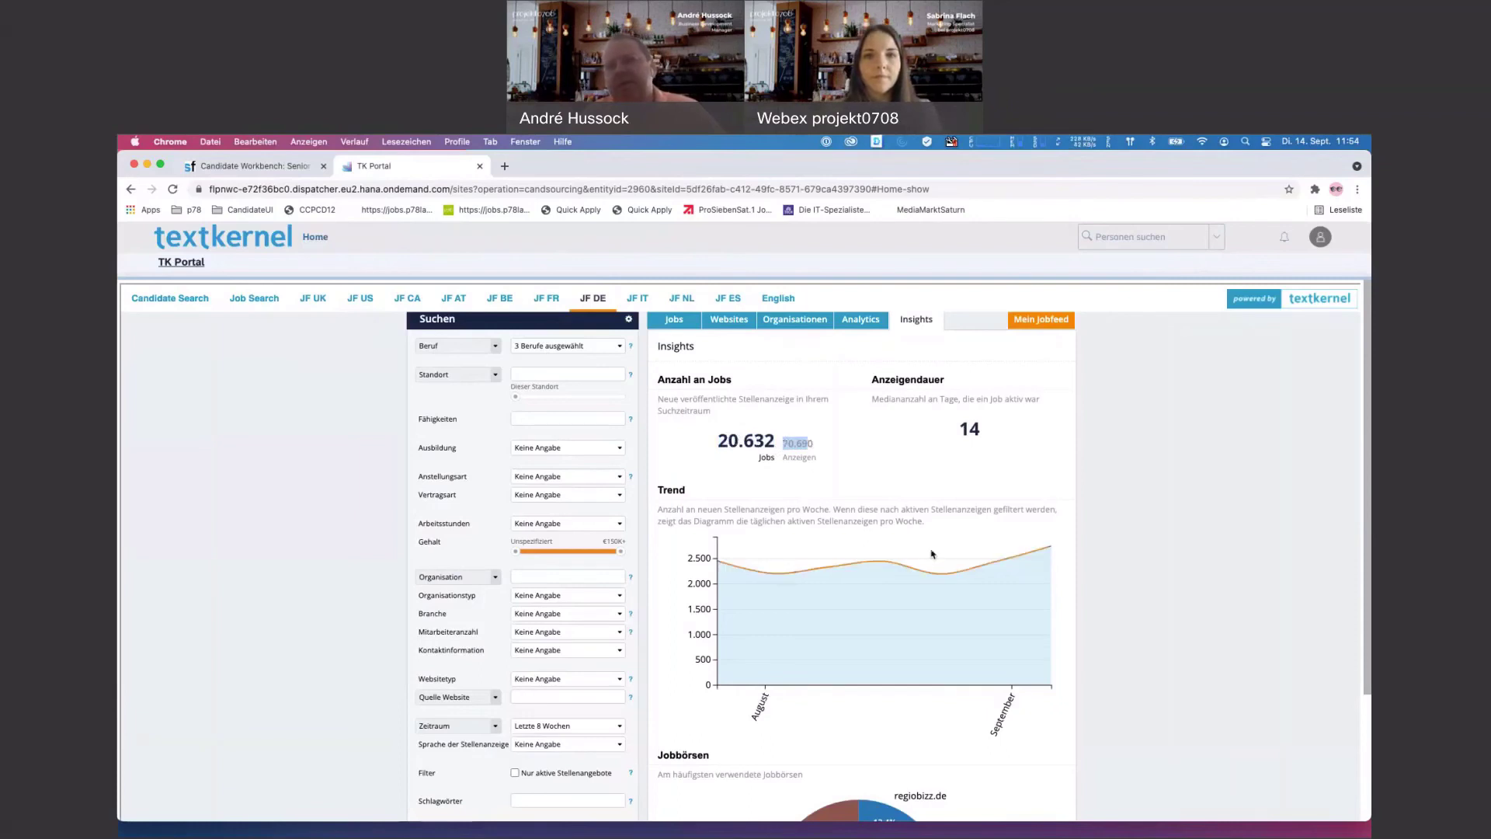
scroll(979, 466, "down", 3)
scroll(1001, 364, "up", 2)
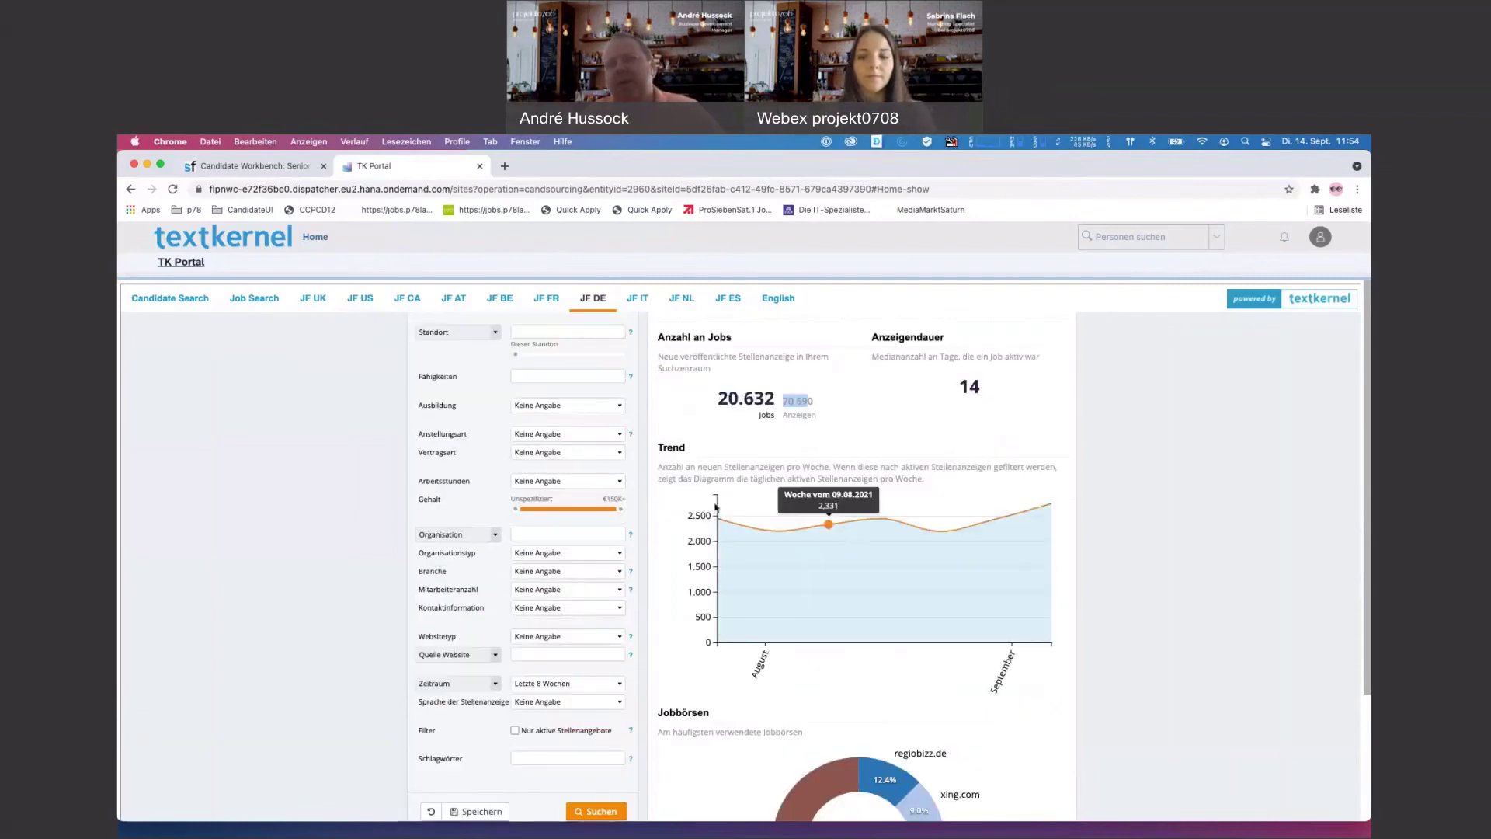
scroll(1020, 559, "down", 3)
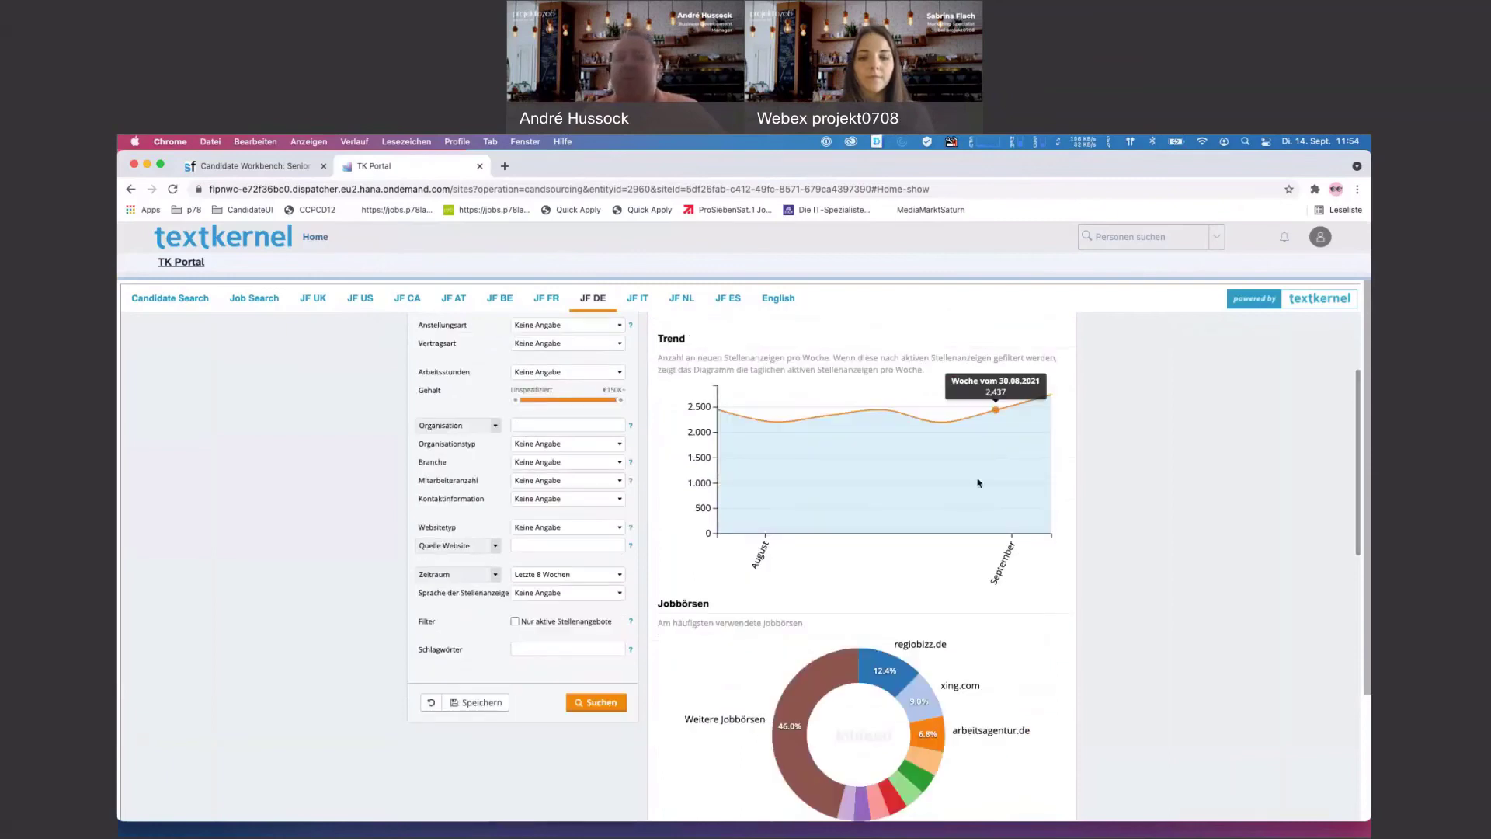
left_click(616, 576)
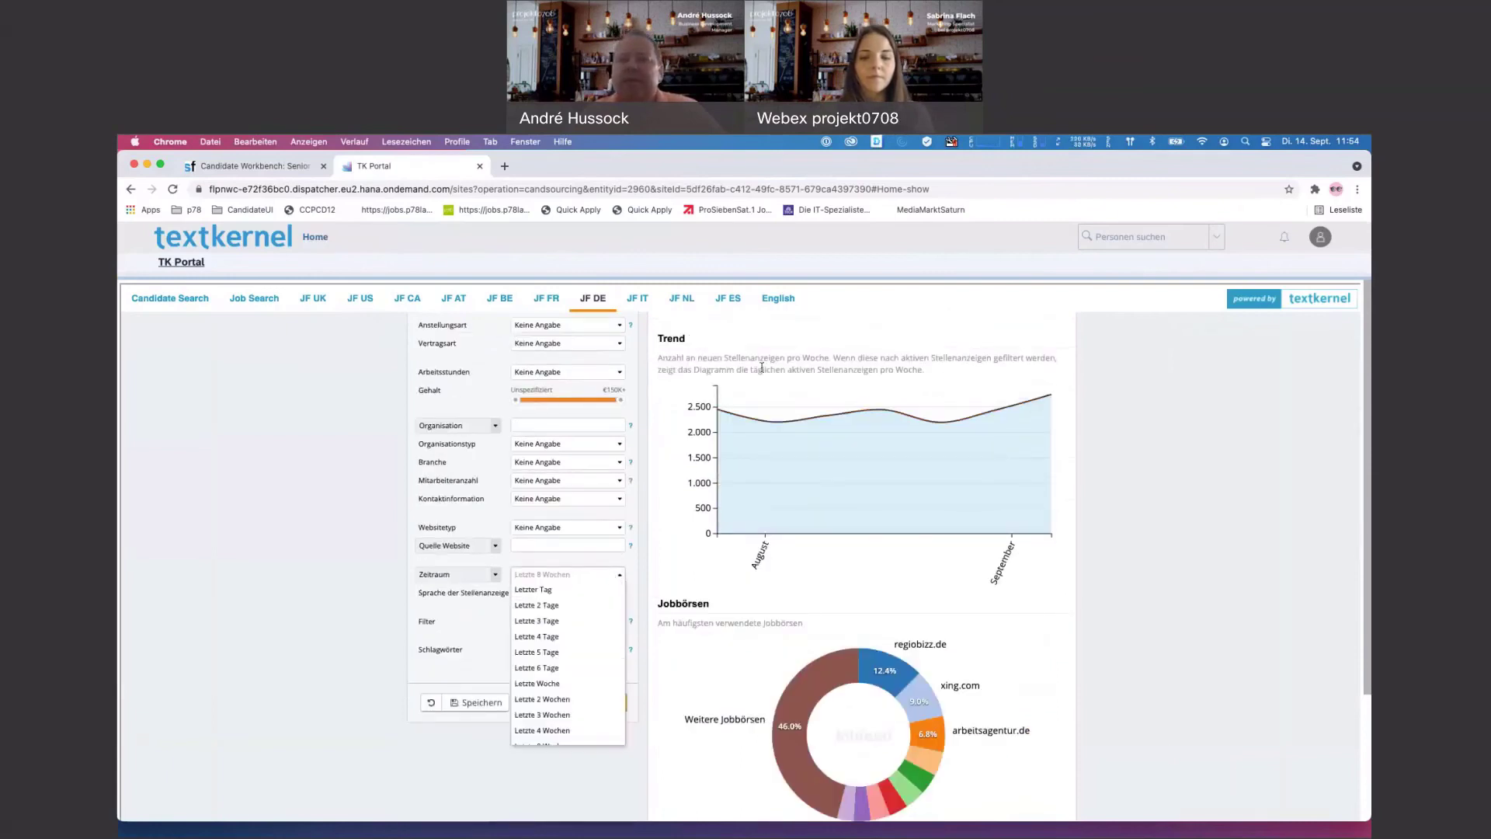
left_click(868, 422)
left_click(590, 575)
scroll(567, 660, "down", 3)
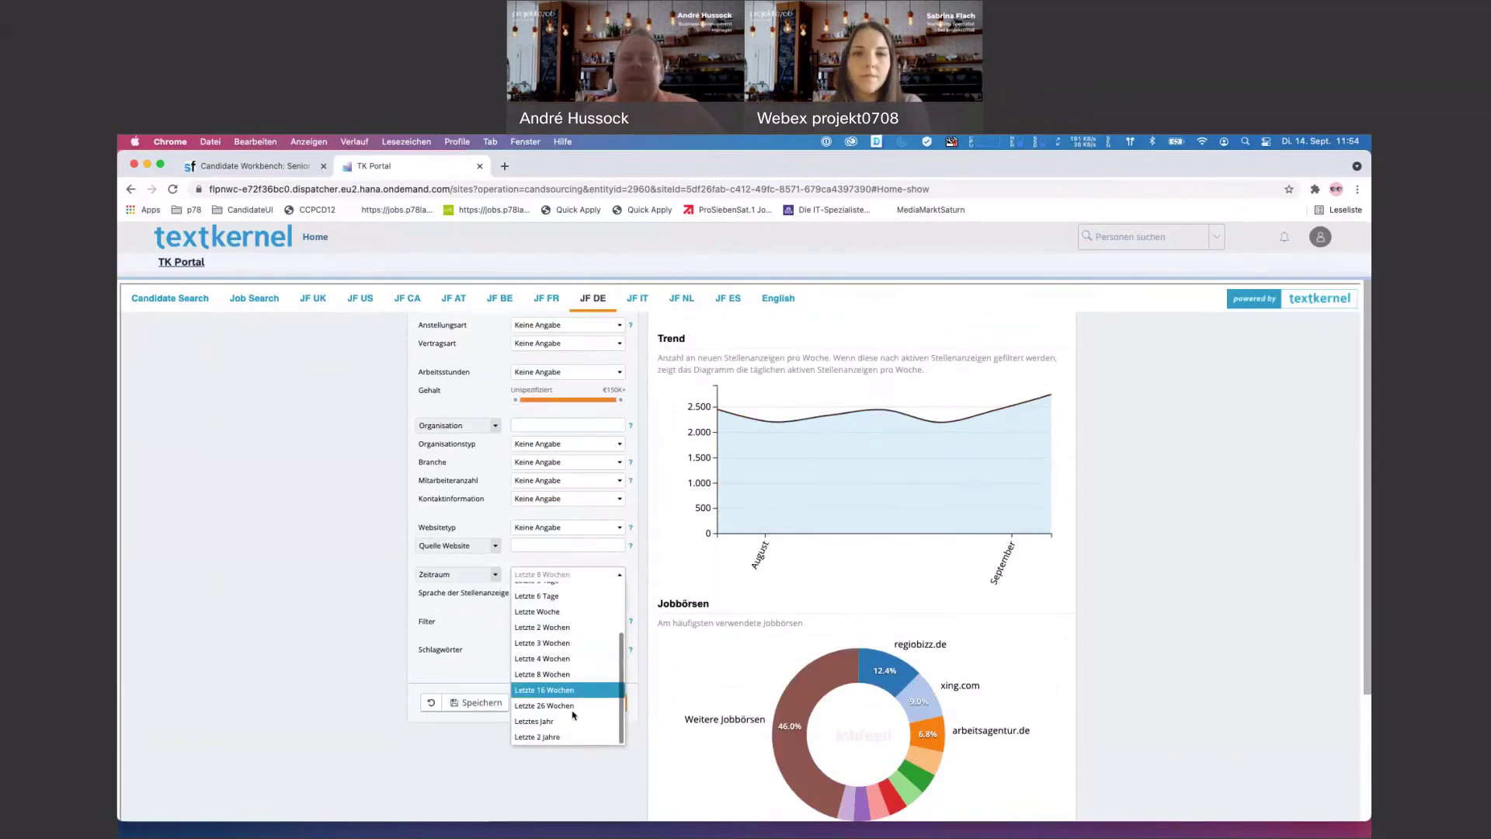
left_click(820, 582)
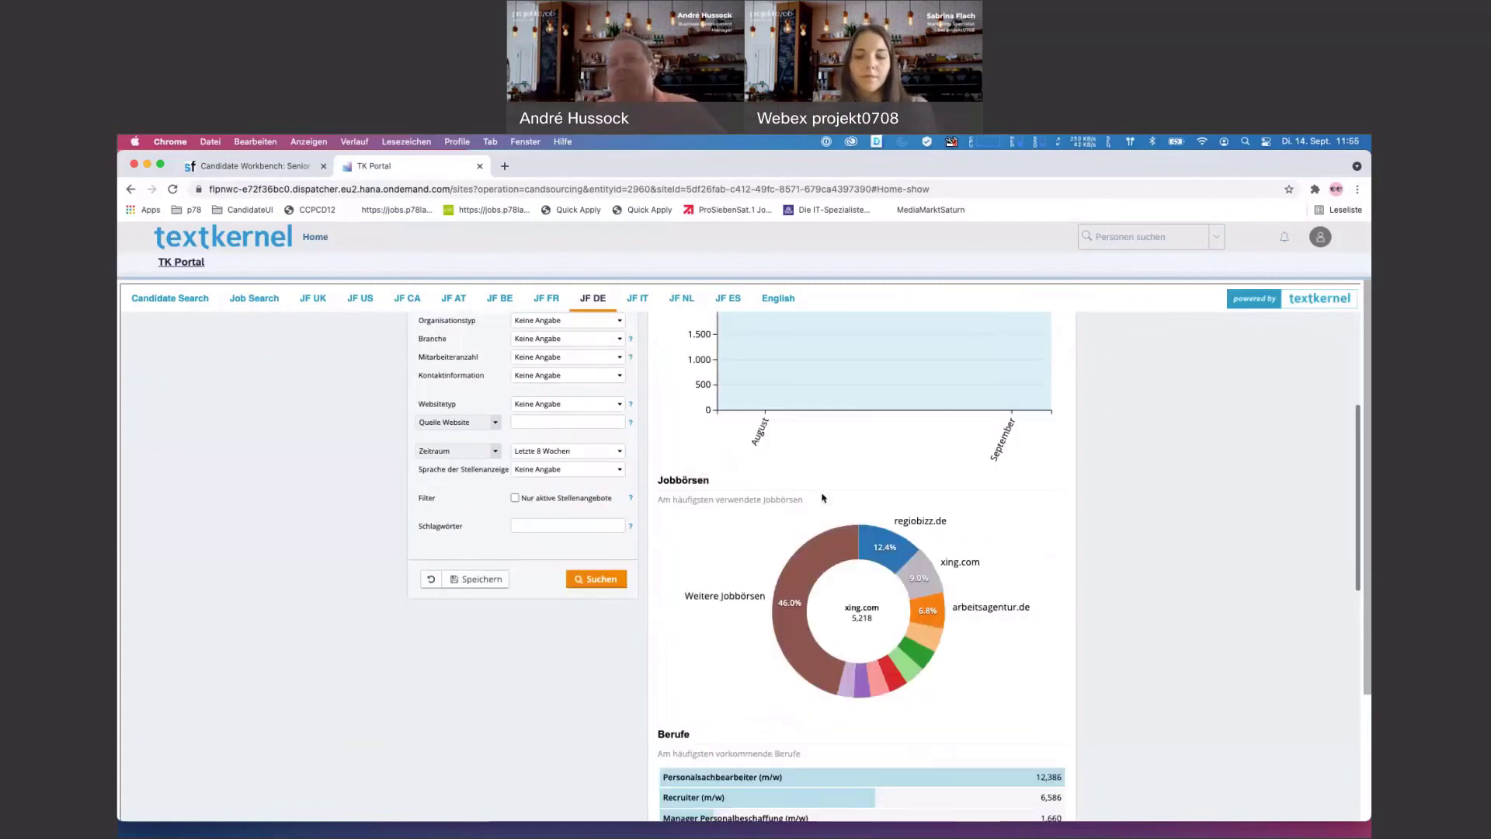
scroll(862, 590, "down", 4)
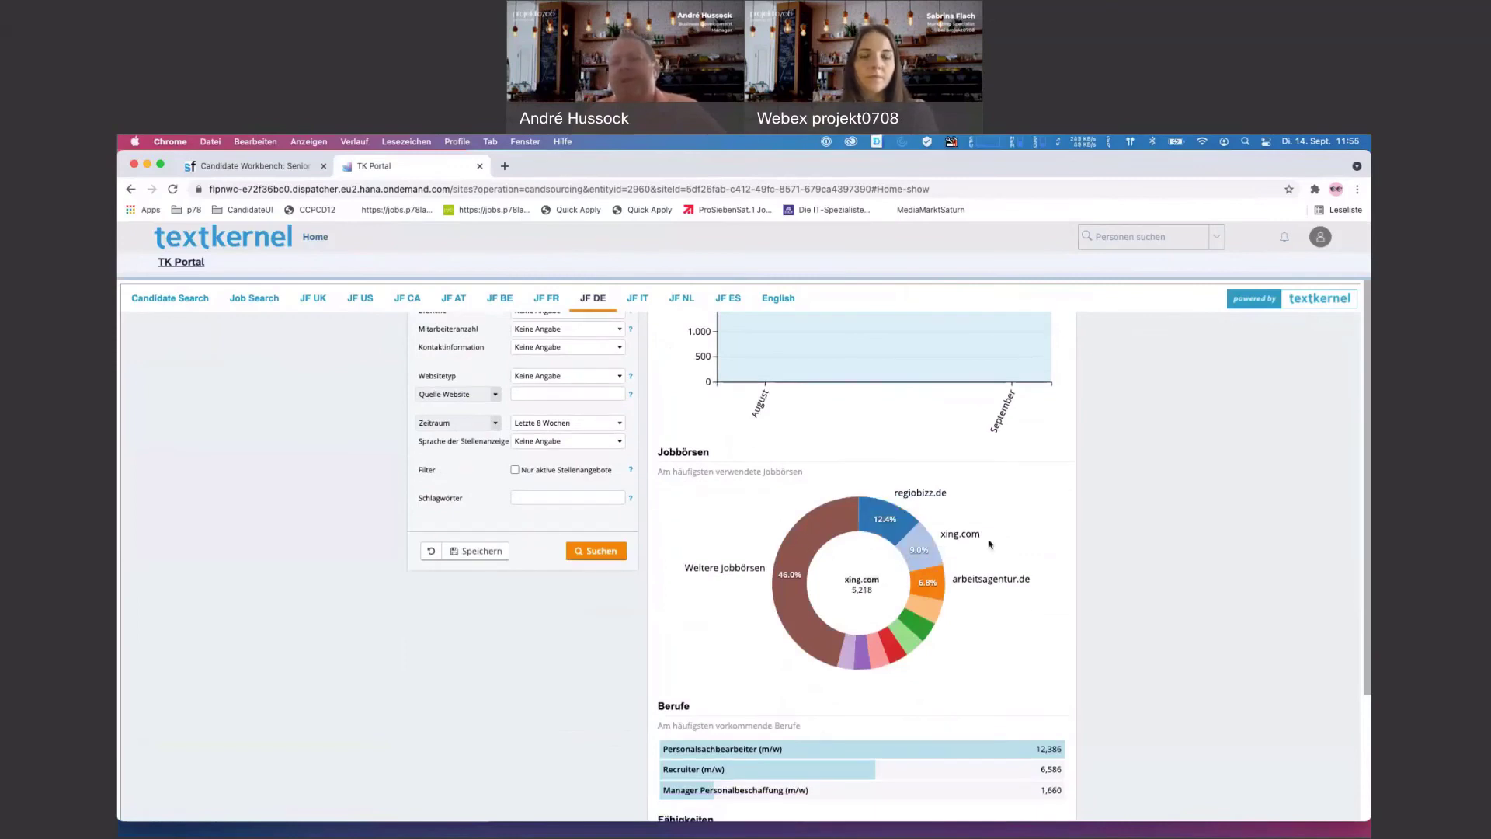
scroll(1002, 485, "down", 1)
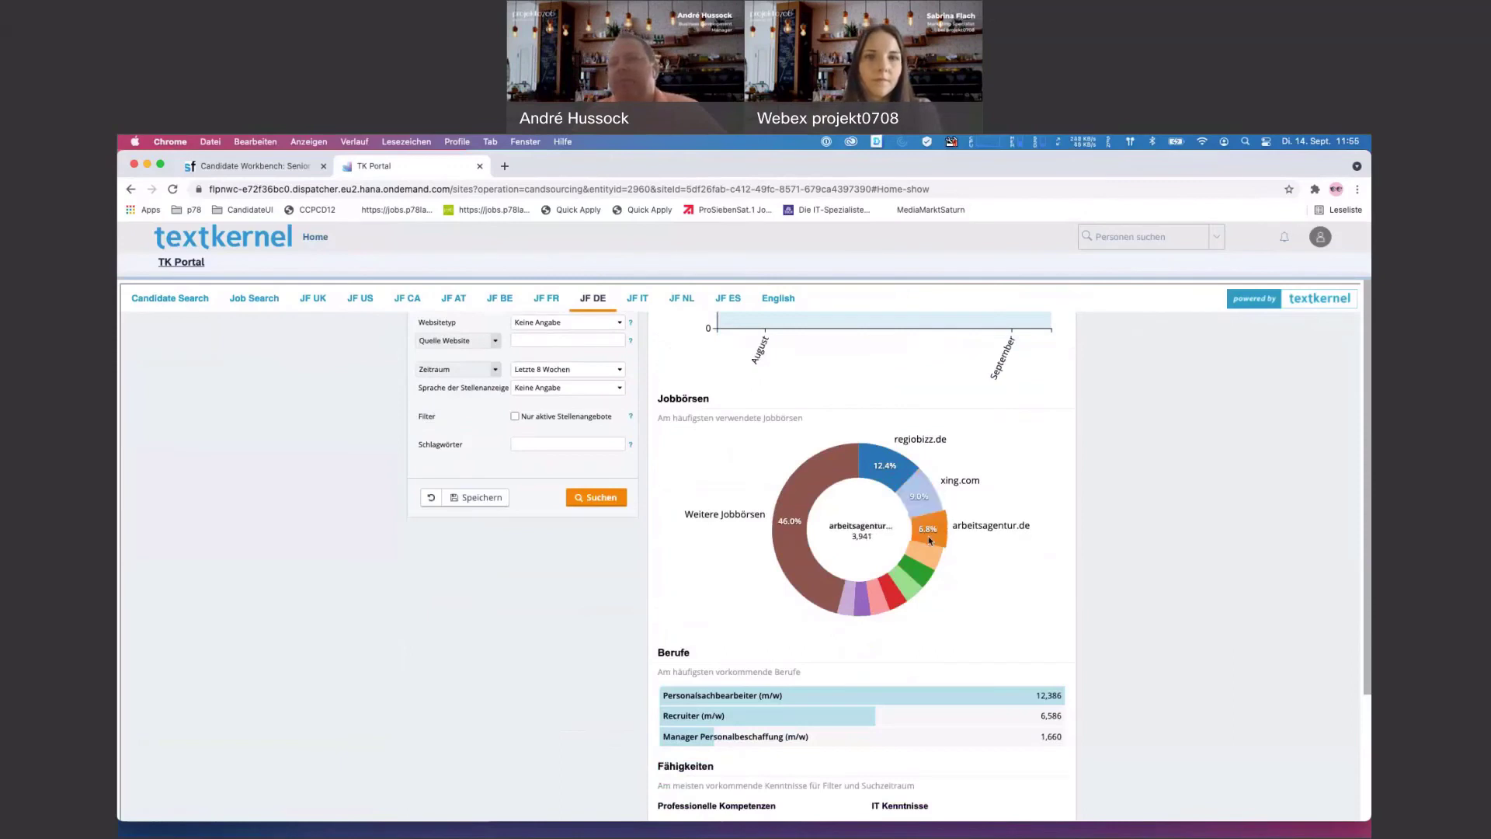
scroll(1001, 542, "down", 6)
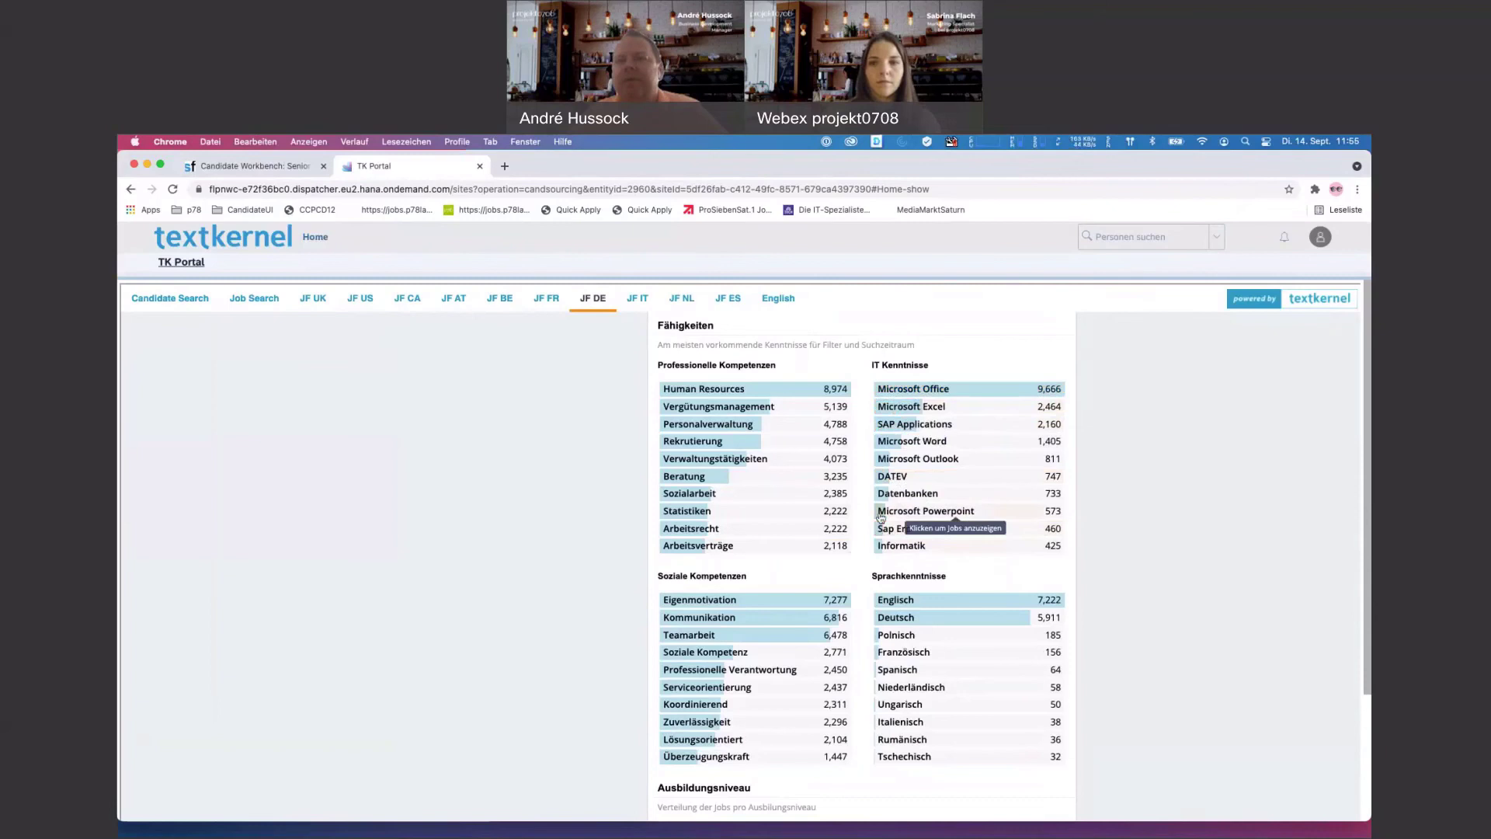
scroll(919, 514, "down", 3)
scroll(846, 466, "down", 1)
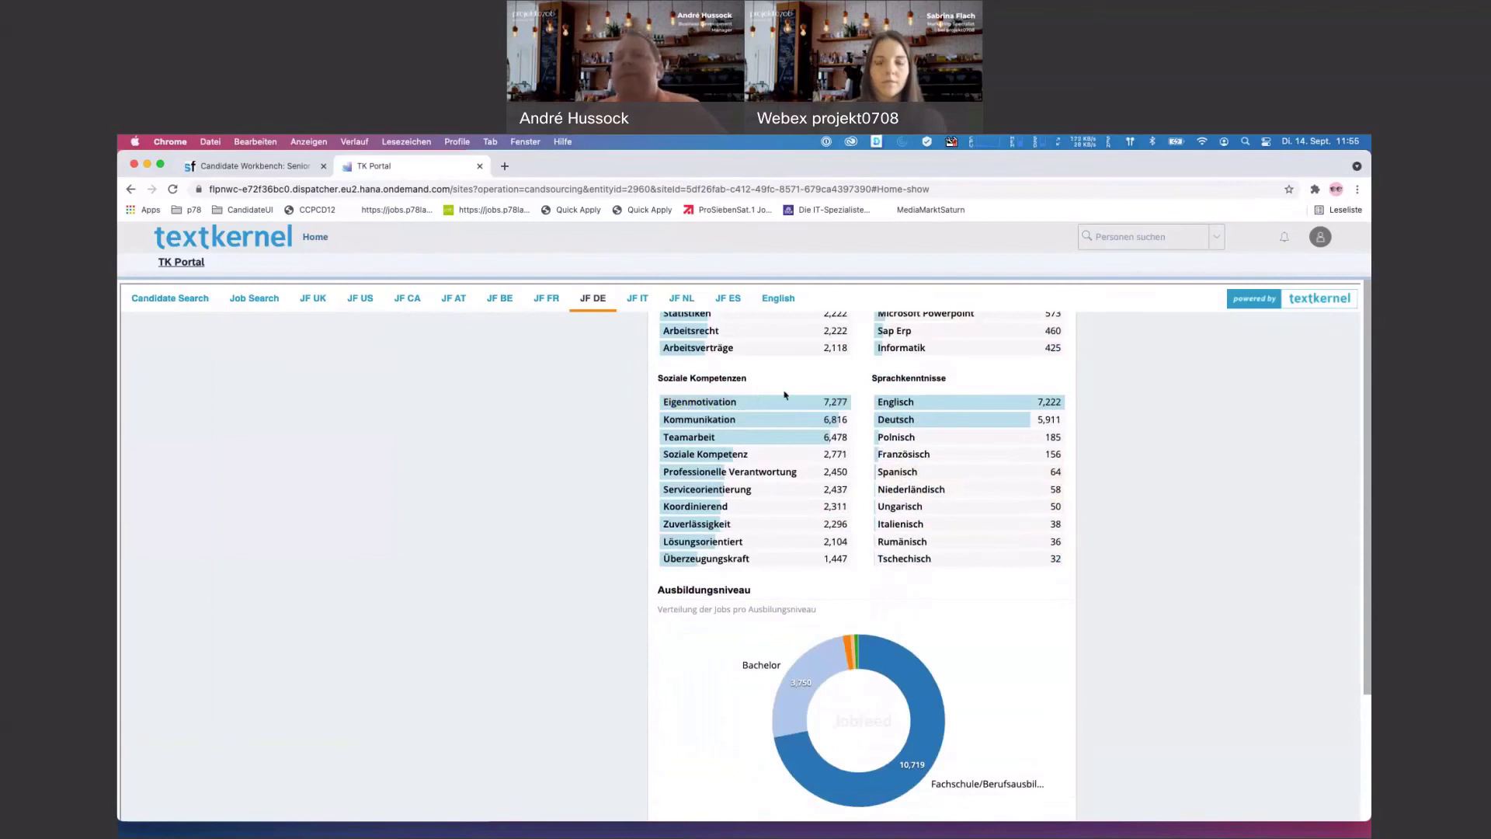
scroll(974, 501, "down", 5)
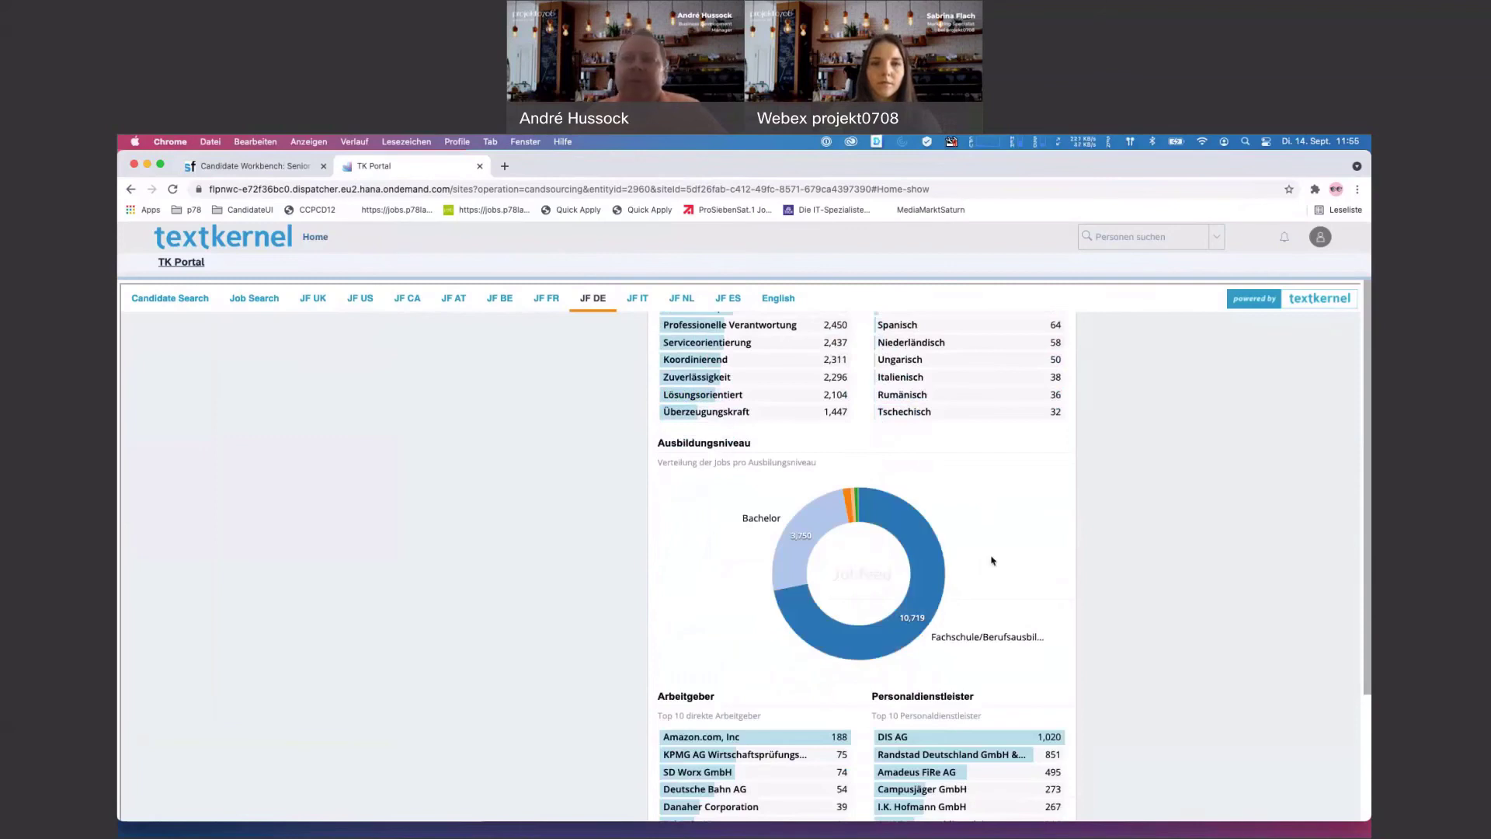
scroll(992, 560, "down", 8)
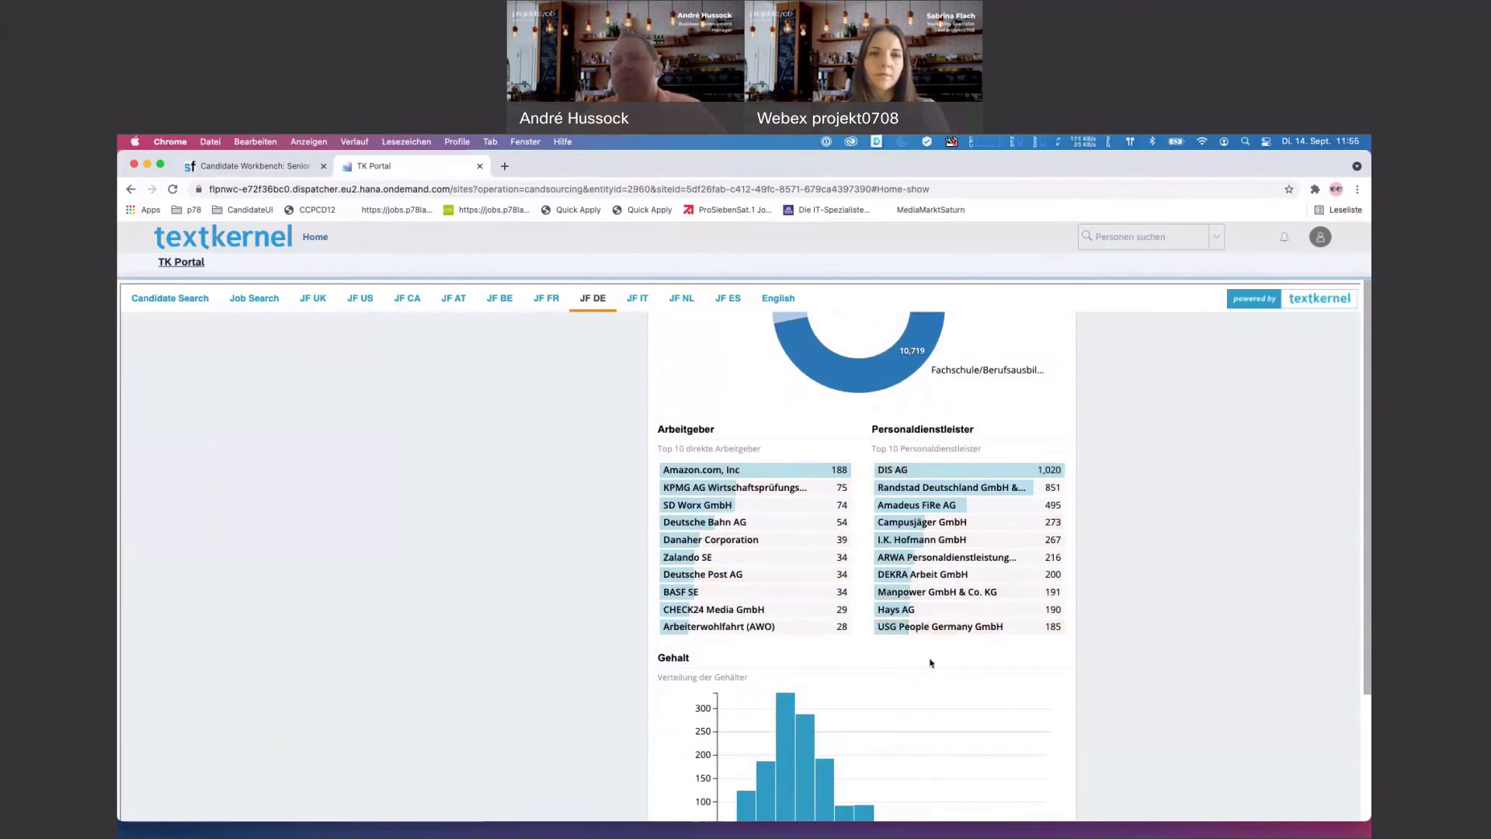
scroll(936, 661, "down", 2)
scroll(936, 661, "down", 4)
mouse_move(790, 521)
mouse_move(1041, 622)
scroll(1064, 652, "down", 1)
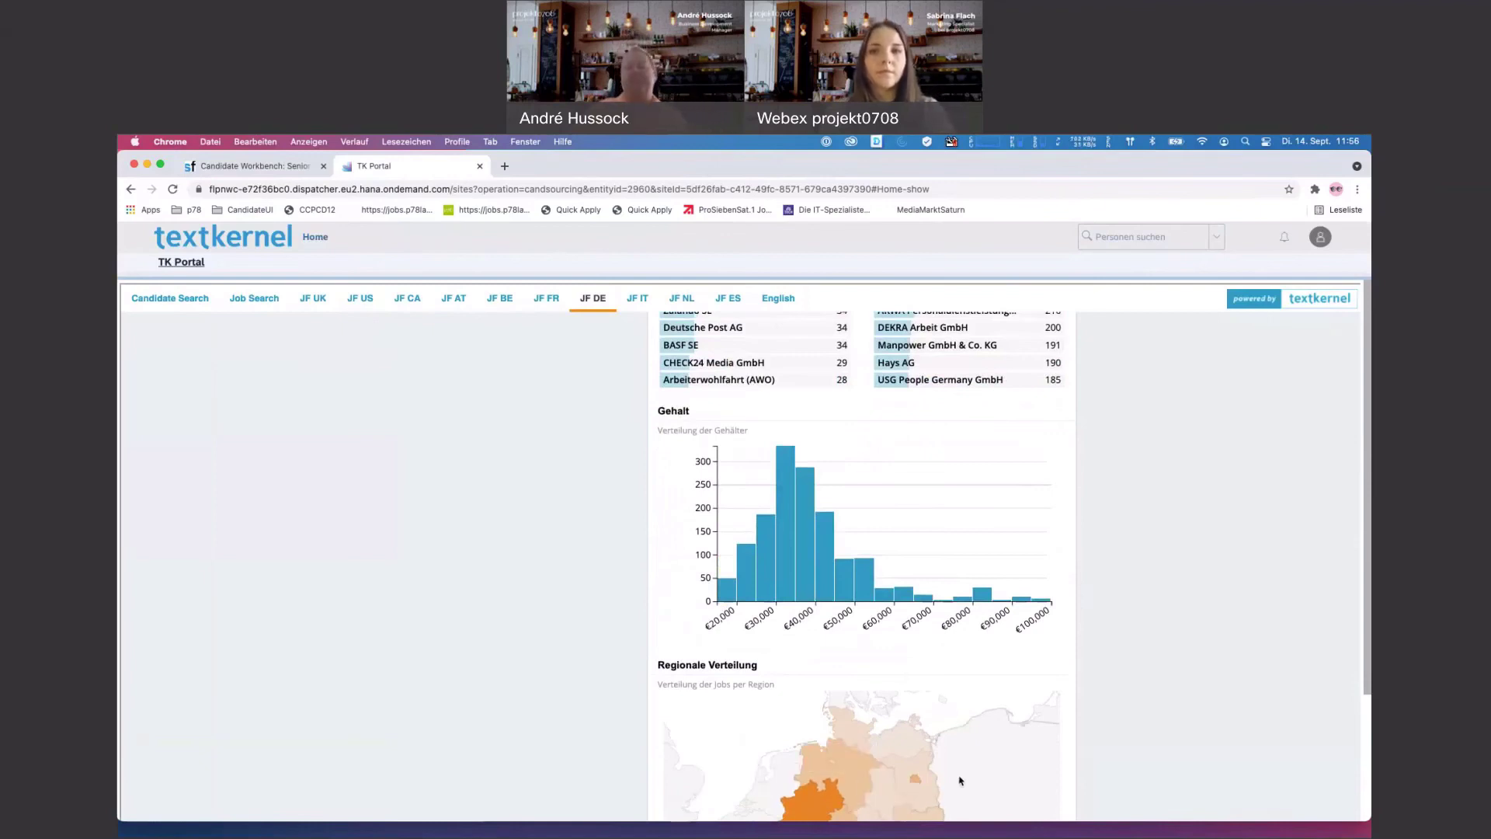
scroll(959, 780, "up", 15)
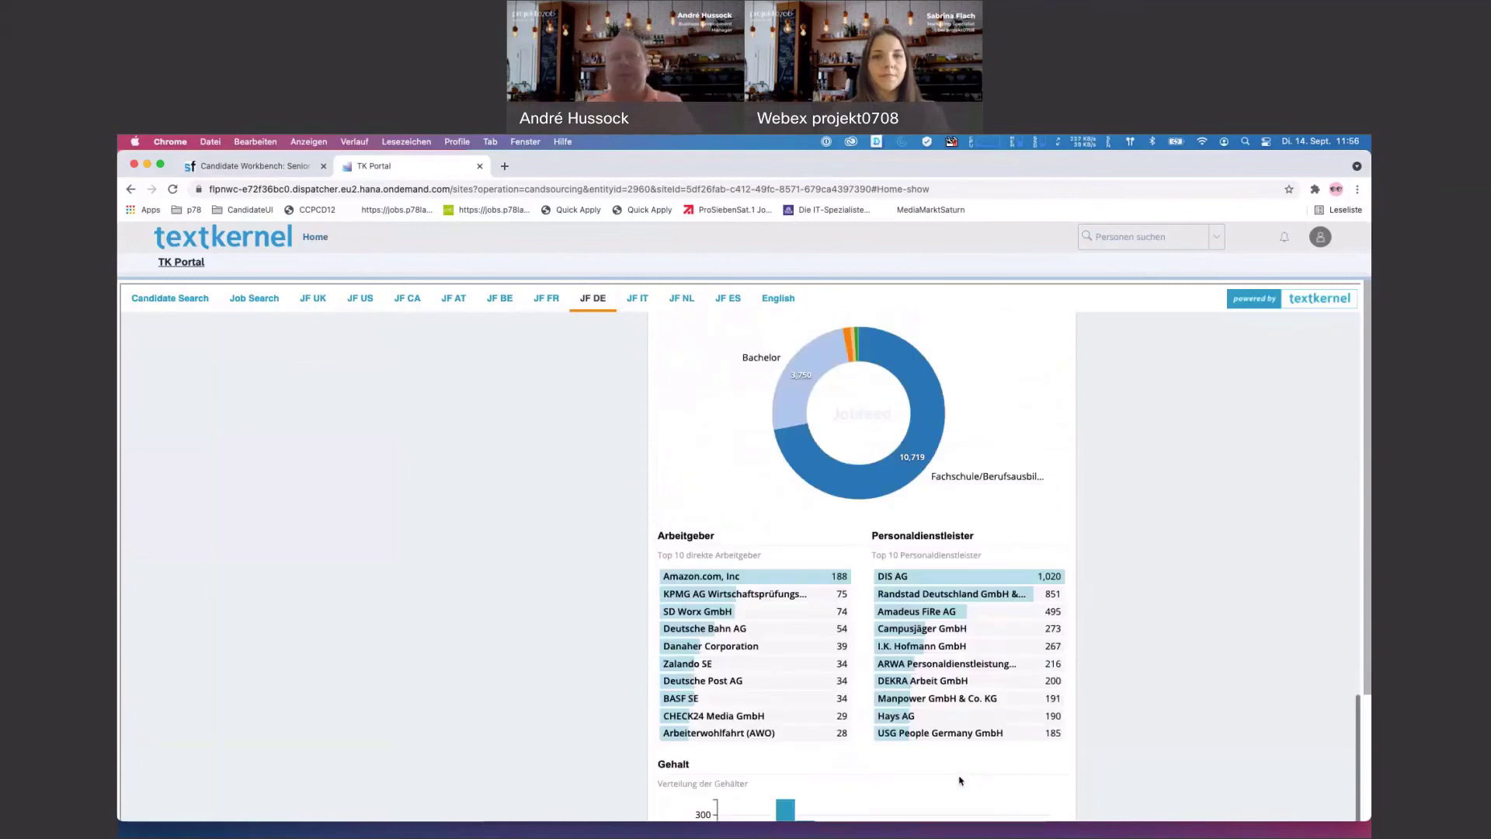
- Glance at the websites list, then show the 7.406 organisations, led by DIS AG with 1.086 jobs
left_click(795, 368)
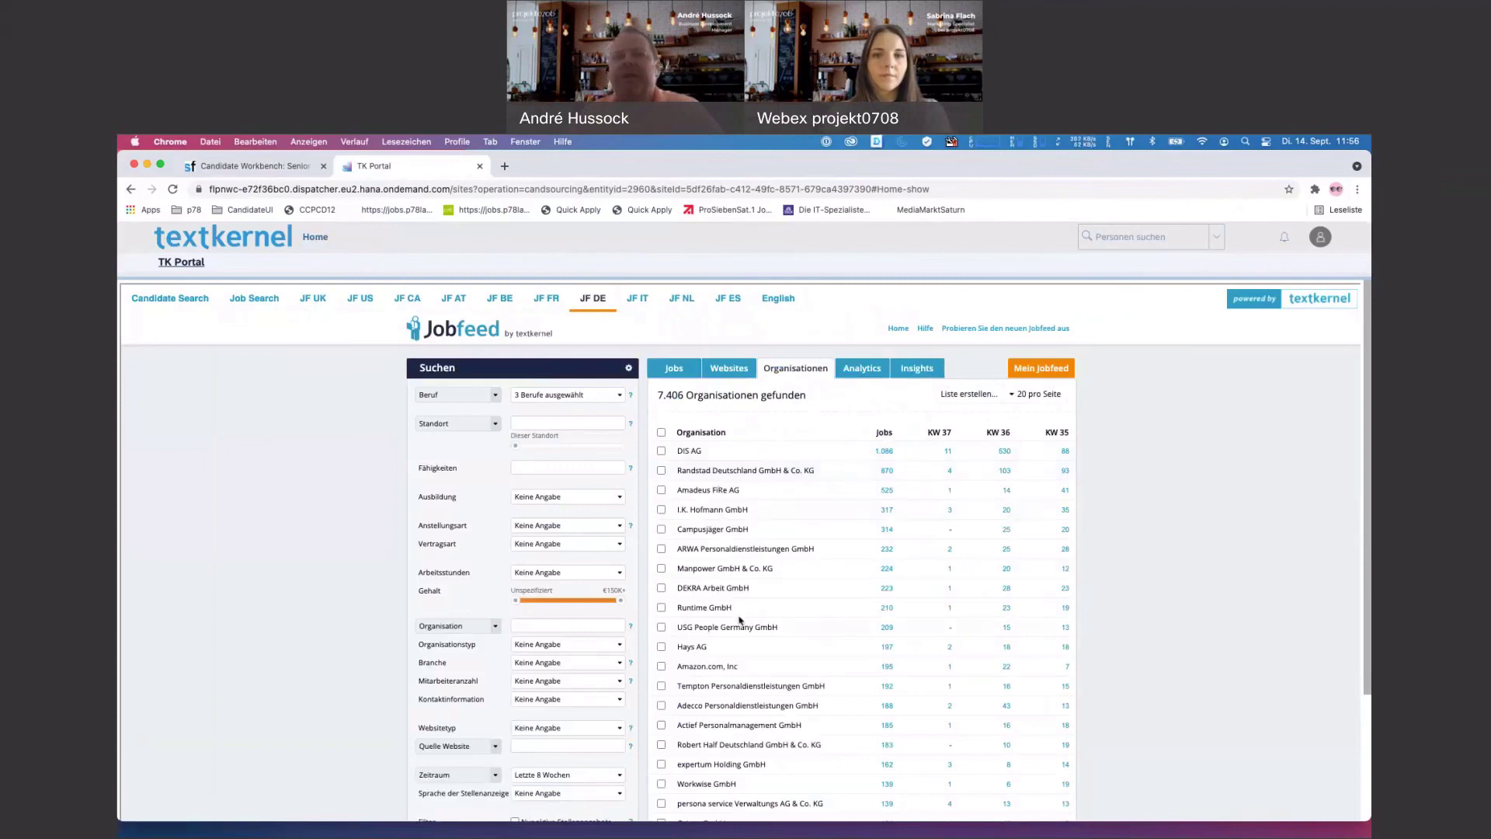
left_click(728, 368)
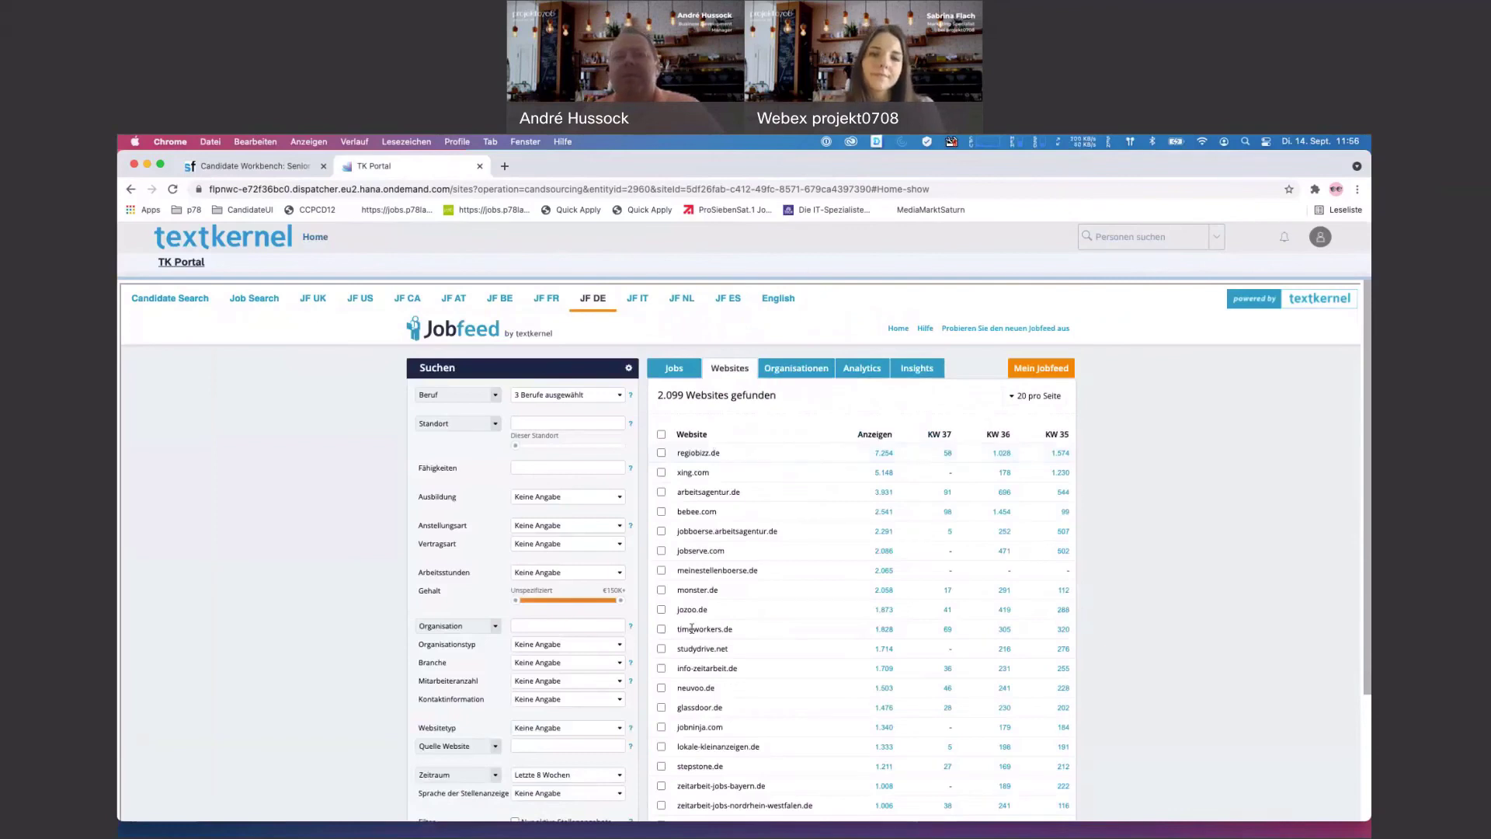
scroll(697, 687, "down", 3)
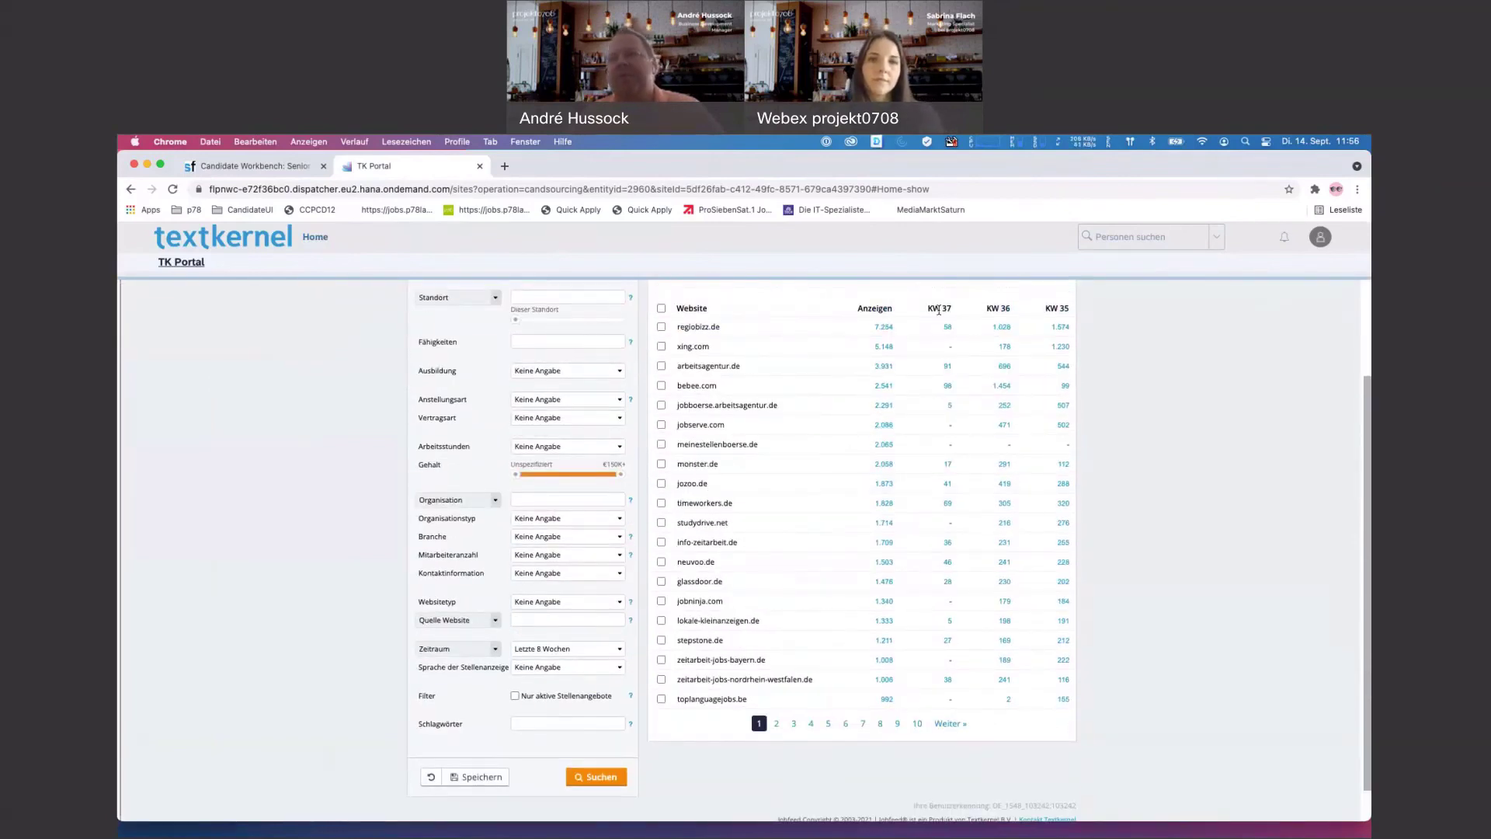
scroll(982, 333, "up", 3)
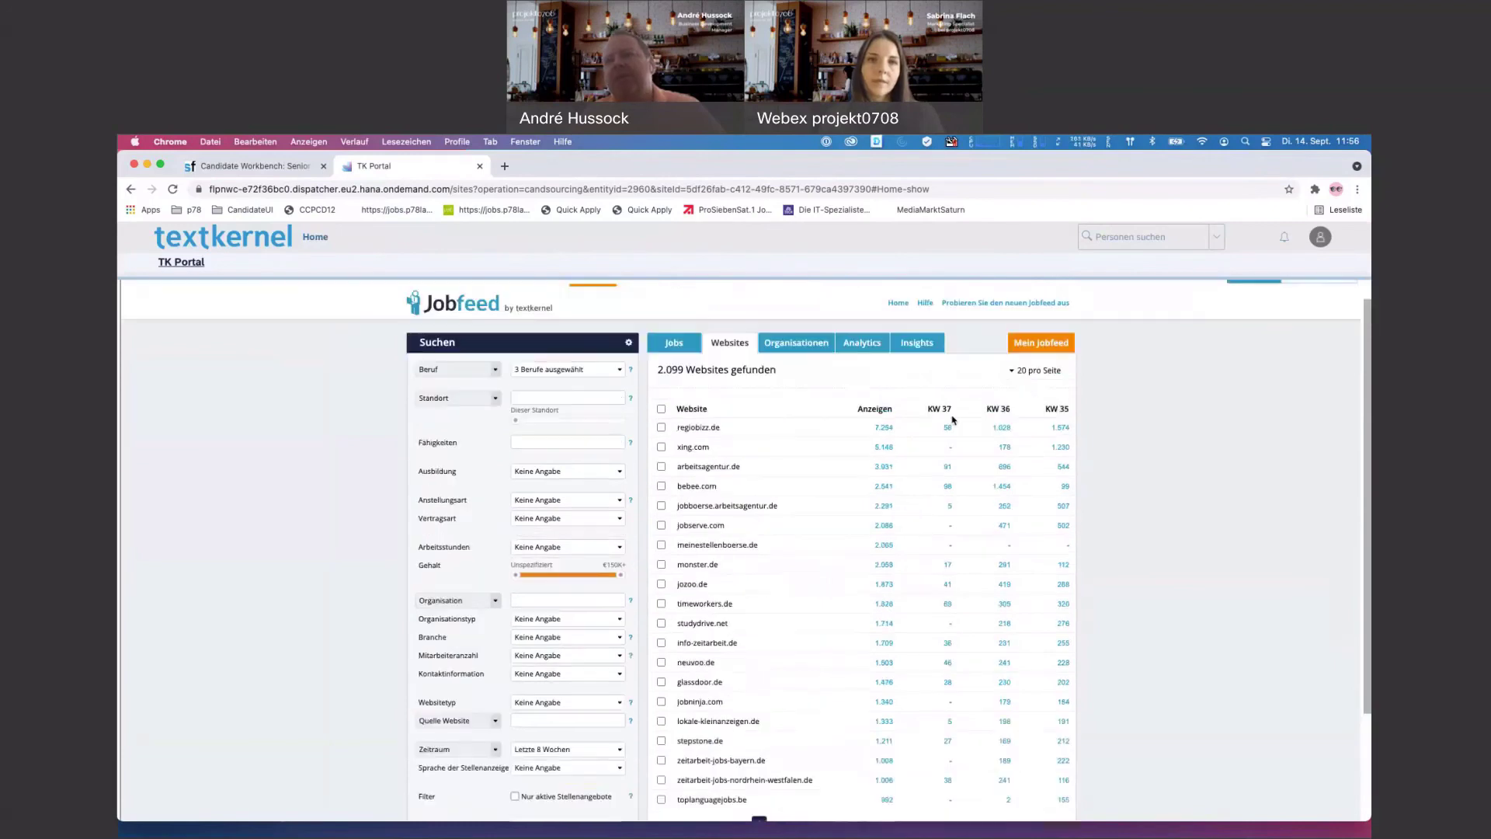
left_click(795, 343)
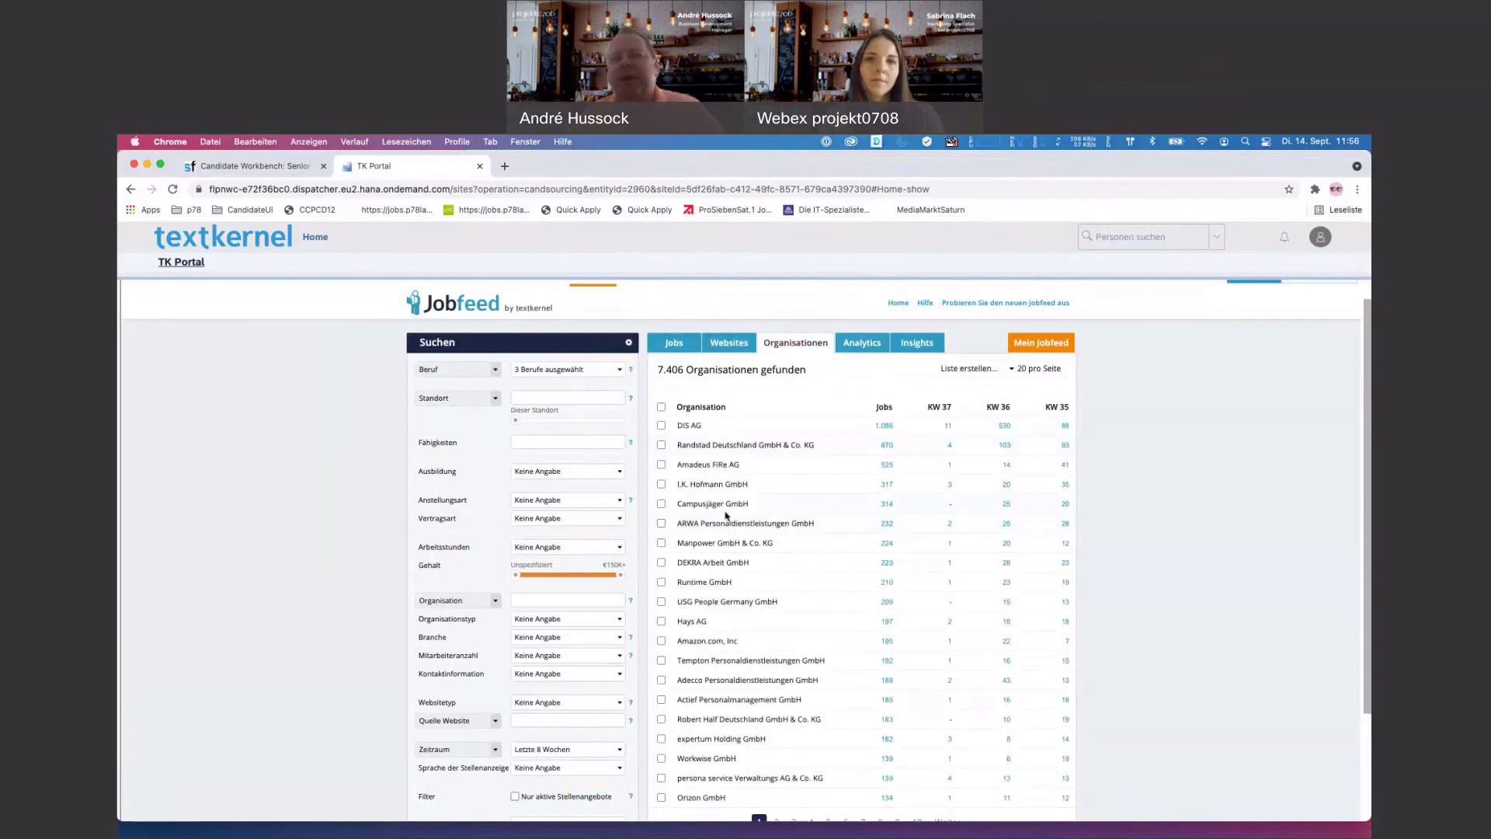
scroll(726, 515, "down", 3)
scroll(776, 660, "up", 3)
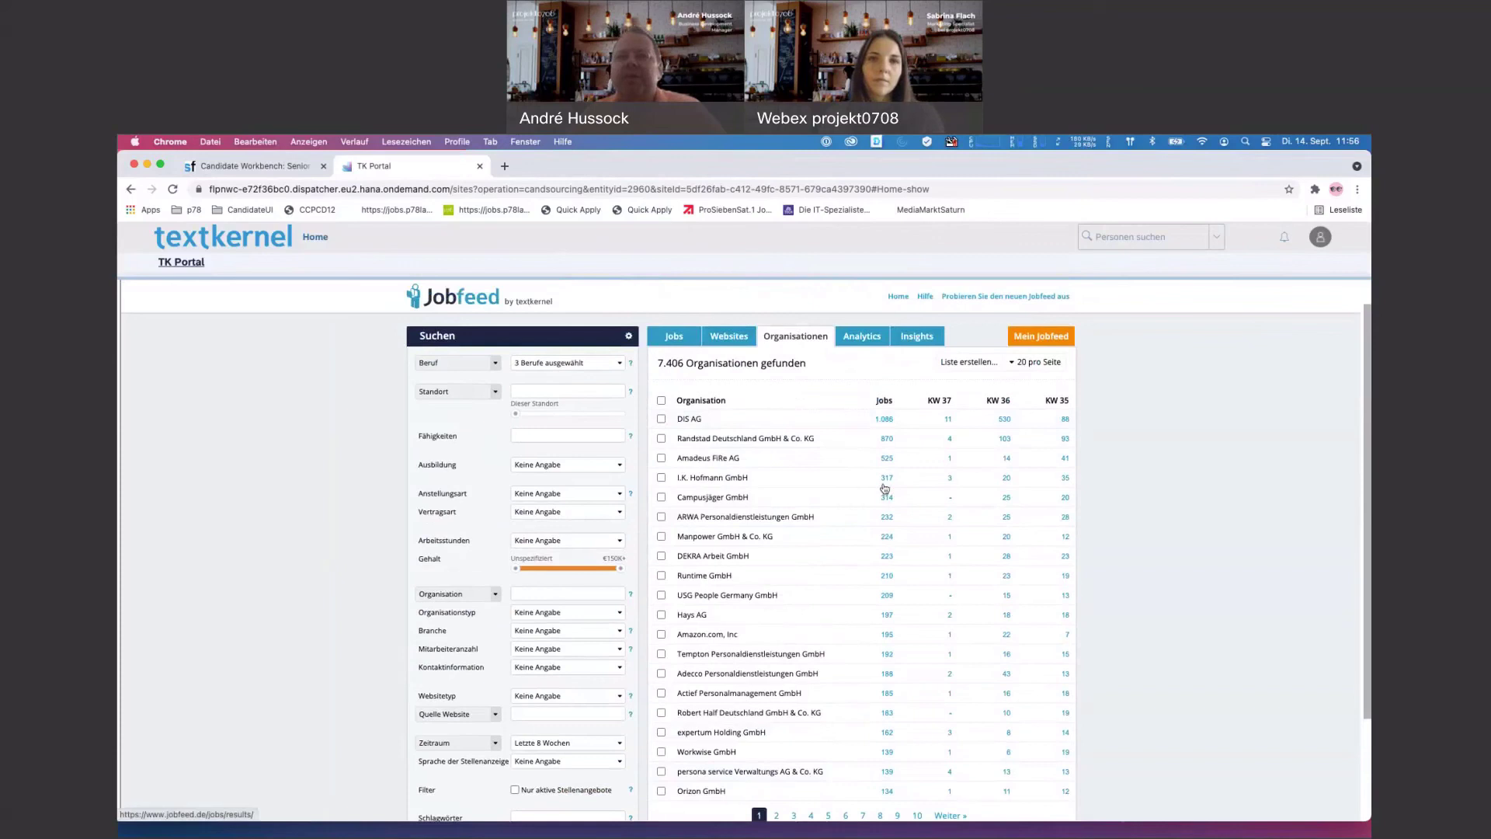
scroll(893, 572, "down", 2)
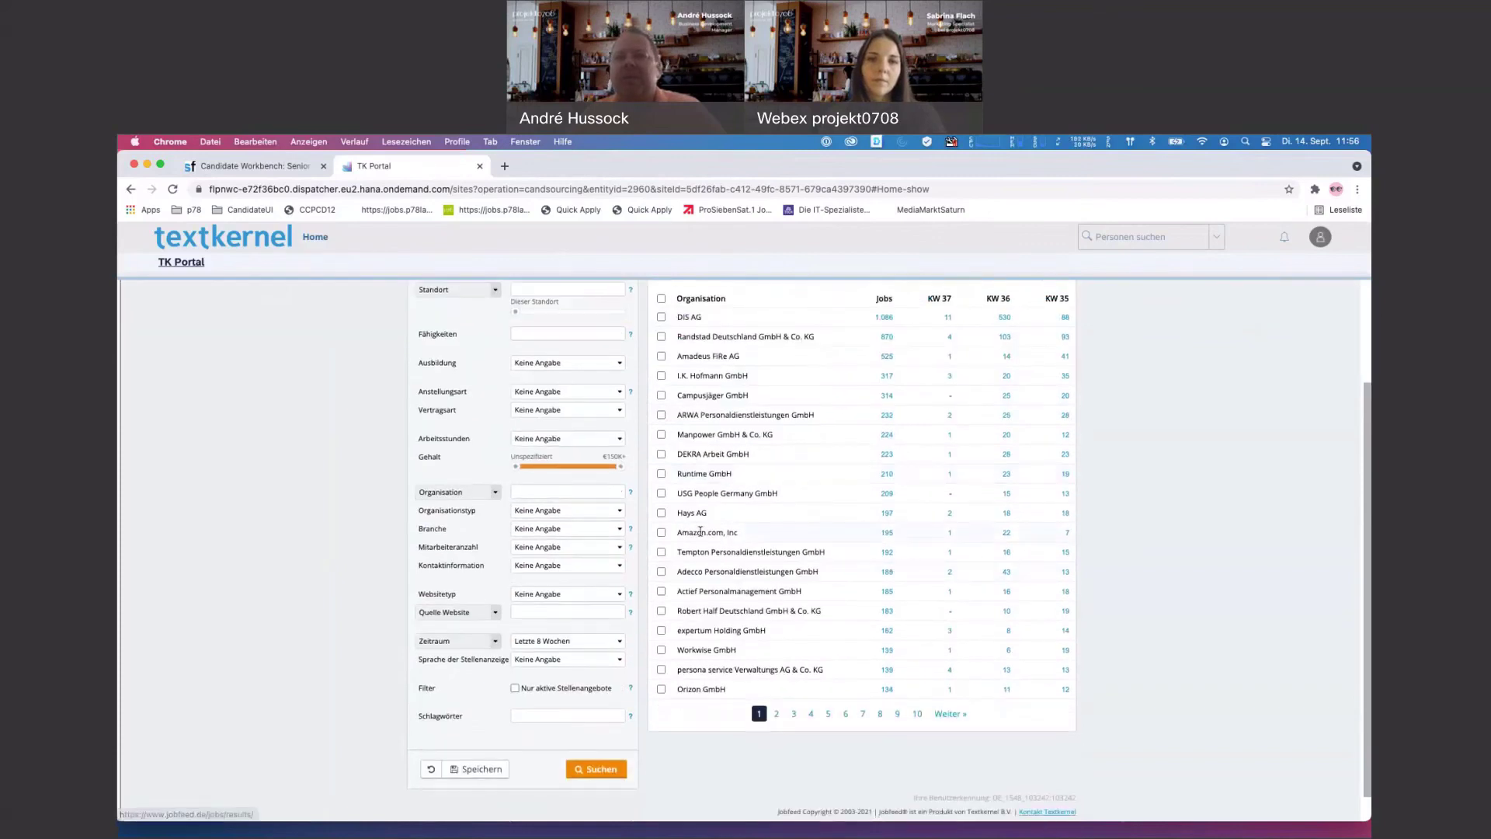
- Filter the job list to Amazon.com, Inc, showing 195 jobs from 604 ads
left_click(887, 535)
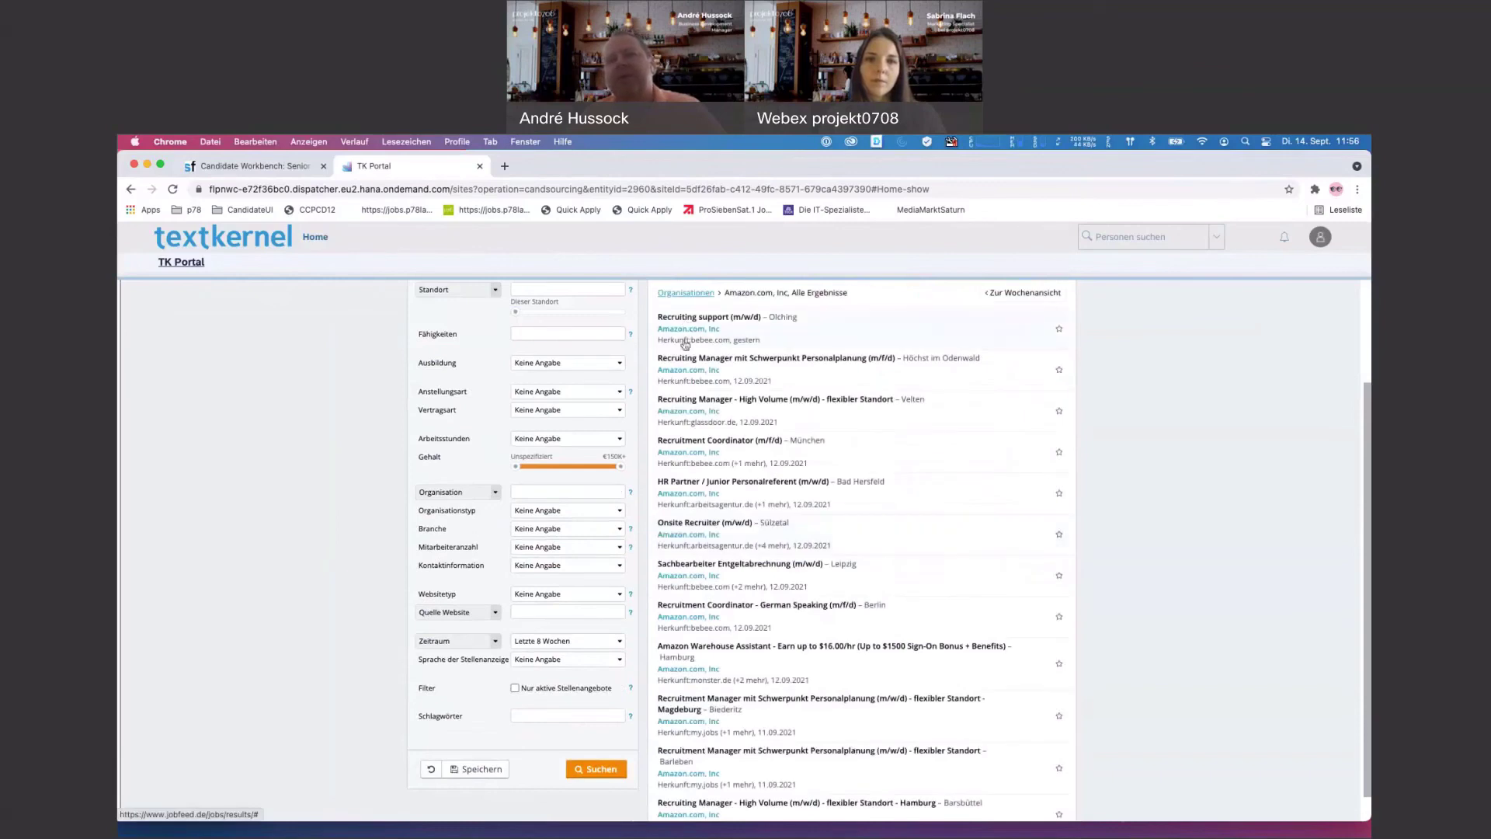
scroll(722, 686, "down", 1)
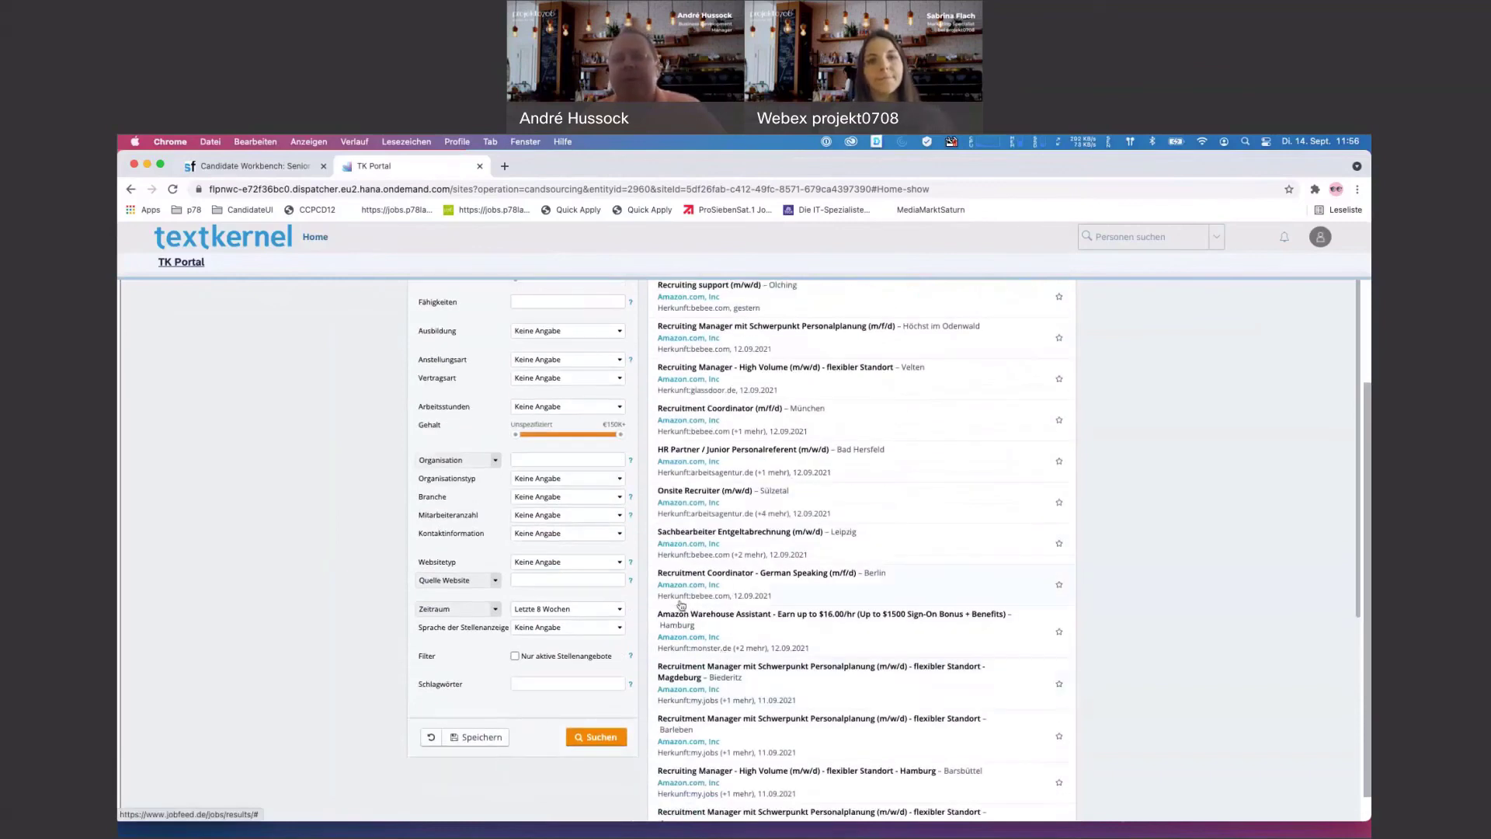
scroll(854, 590, "up", 1)
- Expand the Recruiting support ad to view its details, then collapse it again
left_click(823, 337)
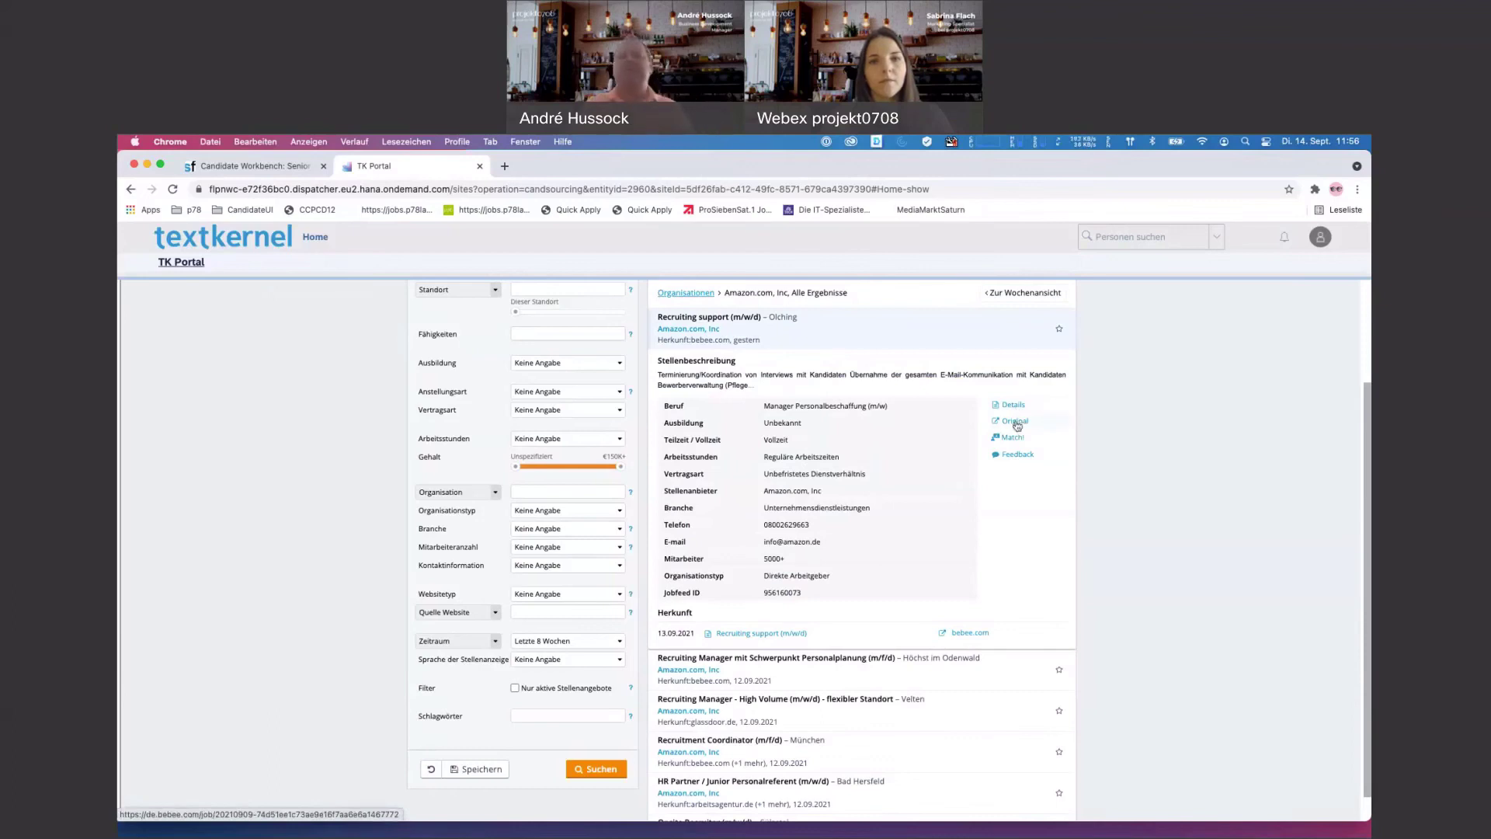
scroll(818, 397, "up", 1)
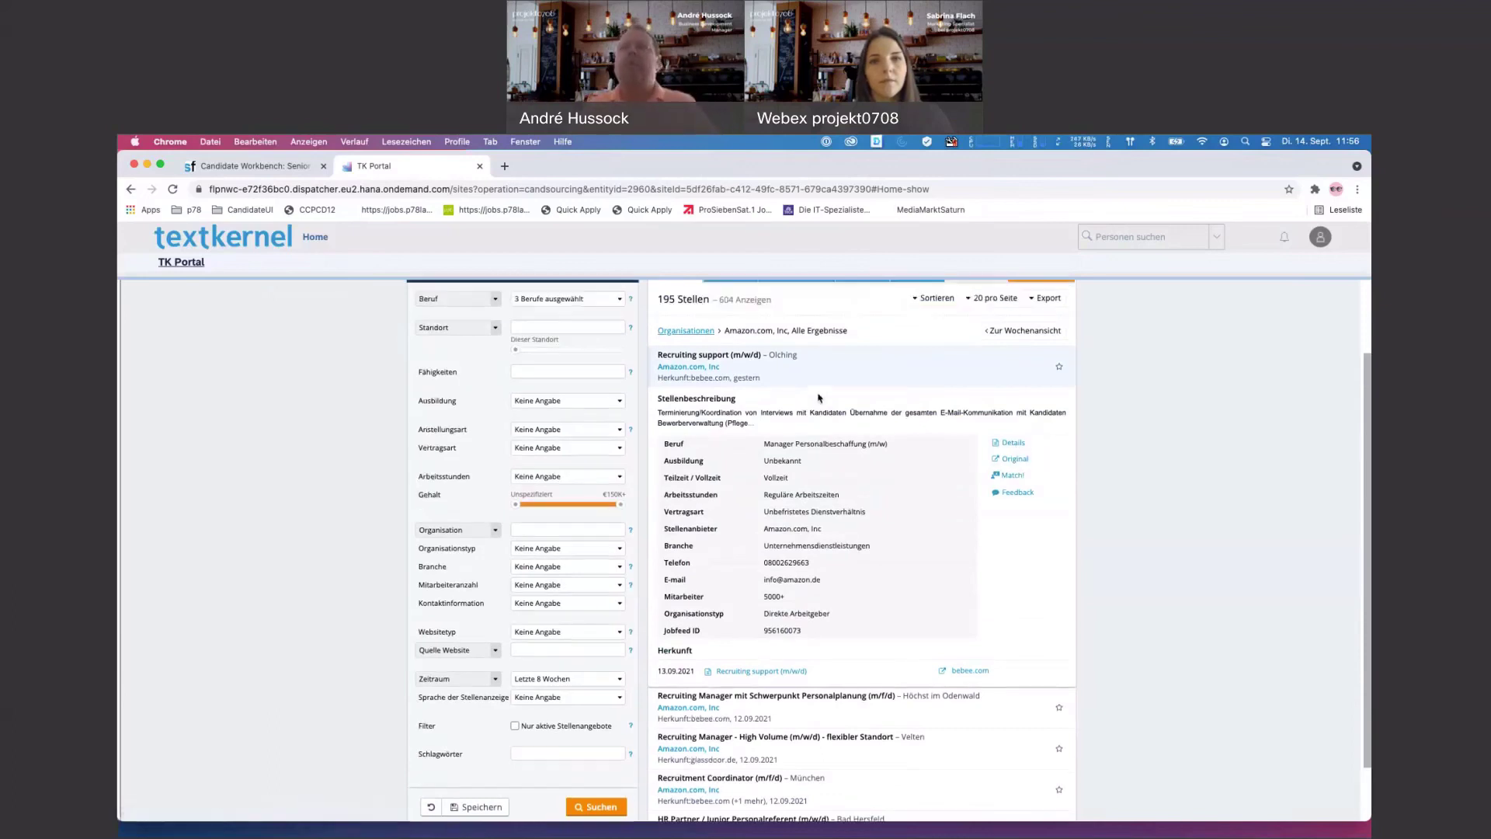
left_click(777, 380)
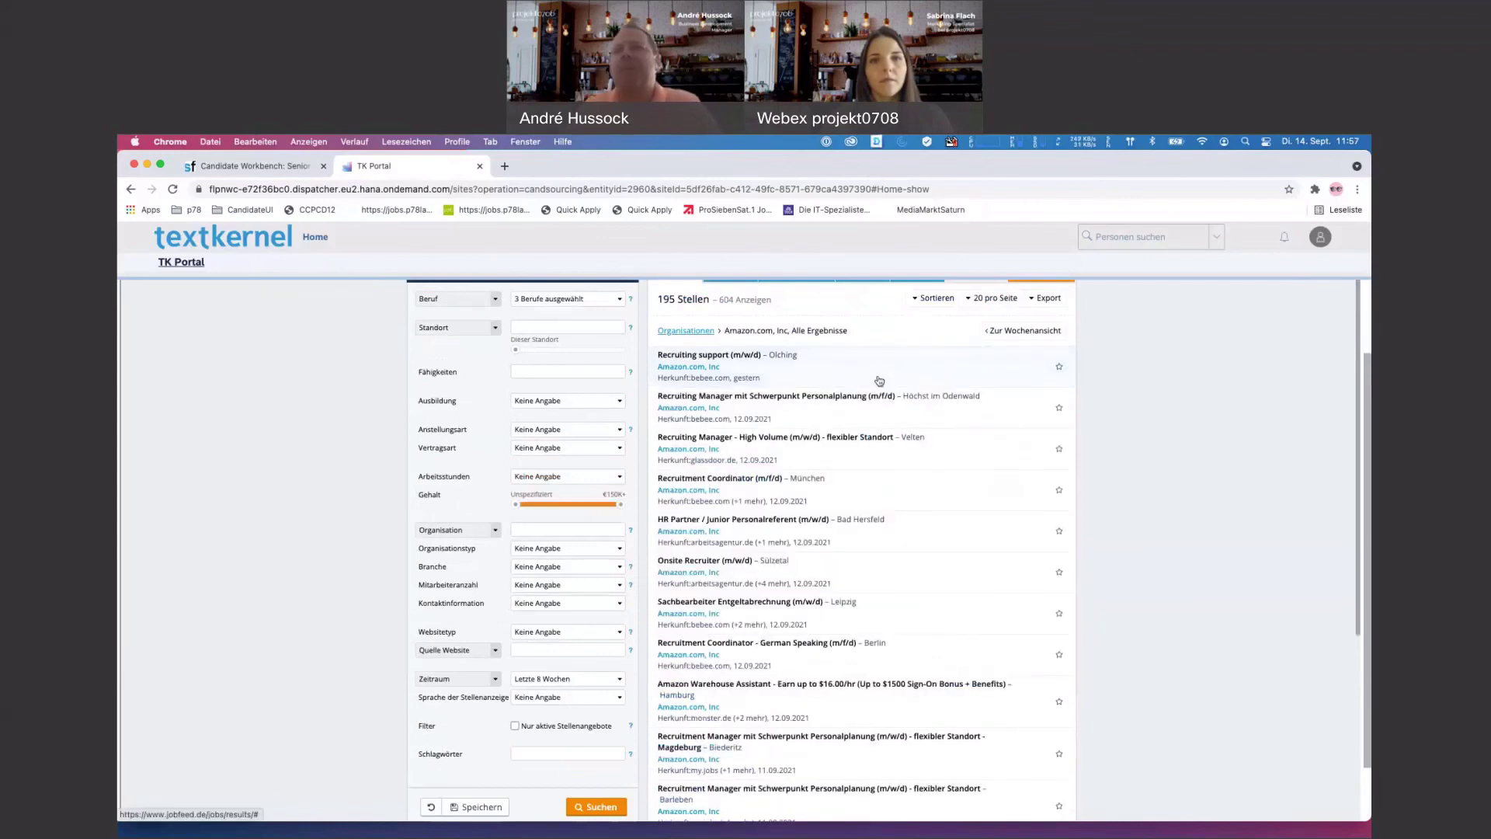
scroll(909, 386, "up", 3)
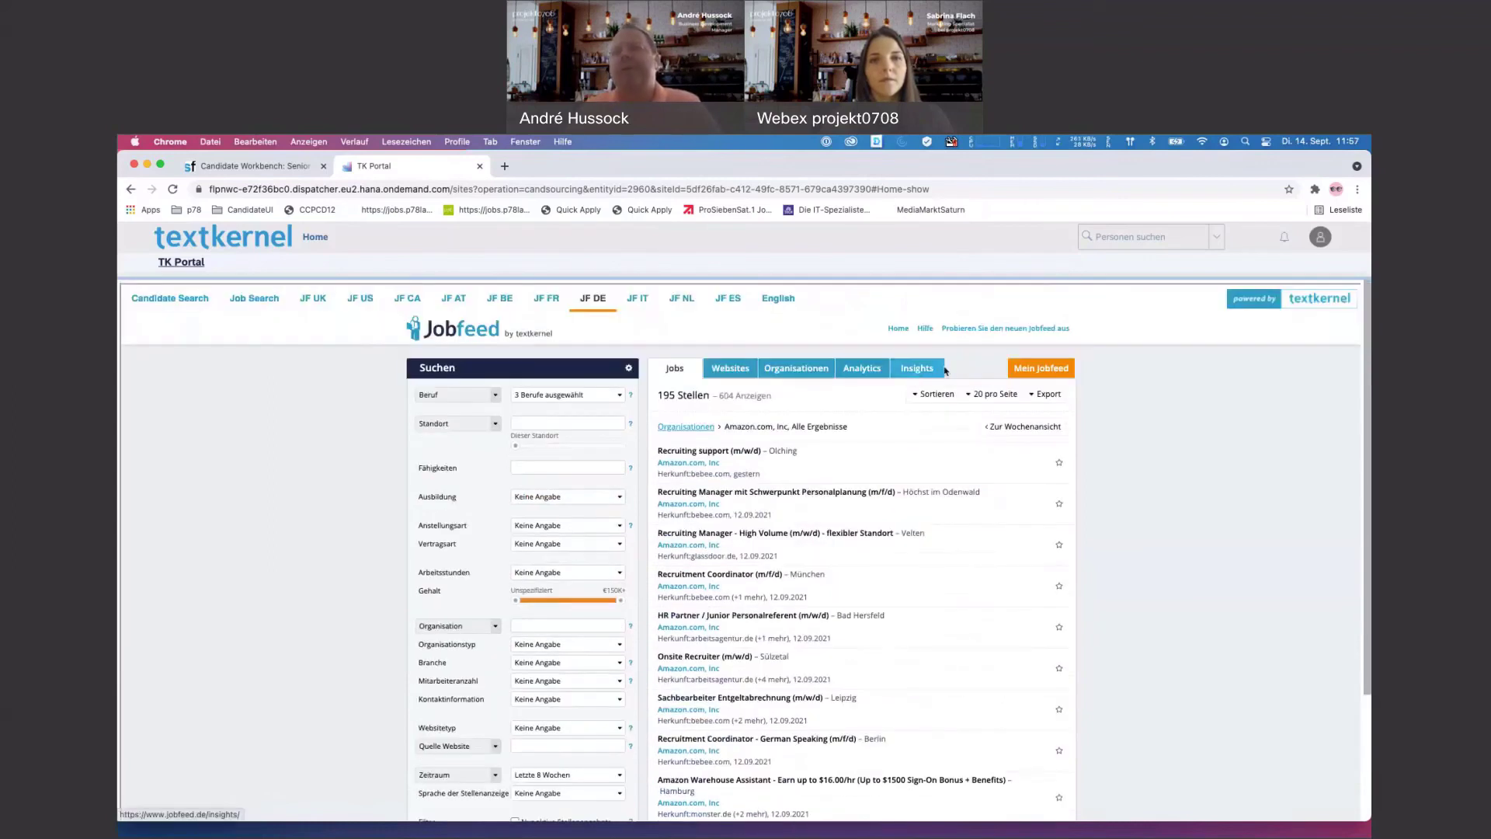